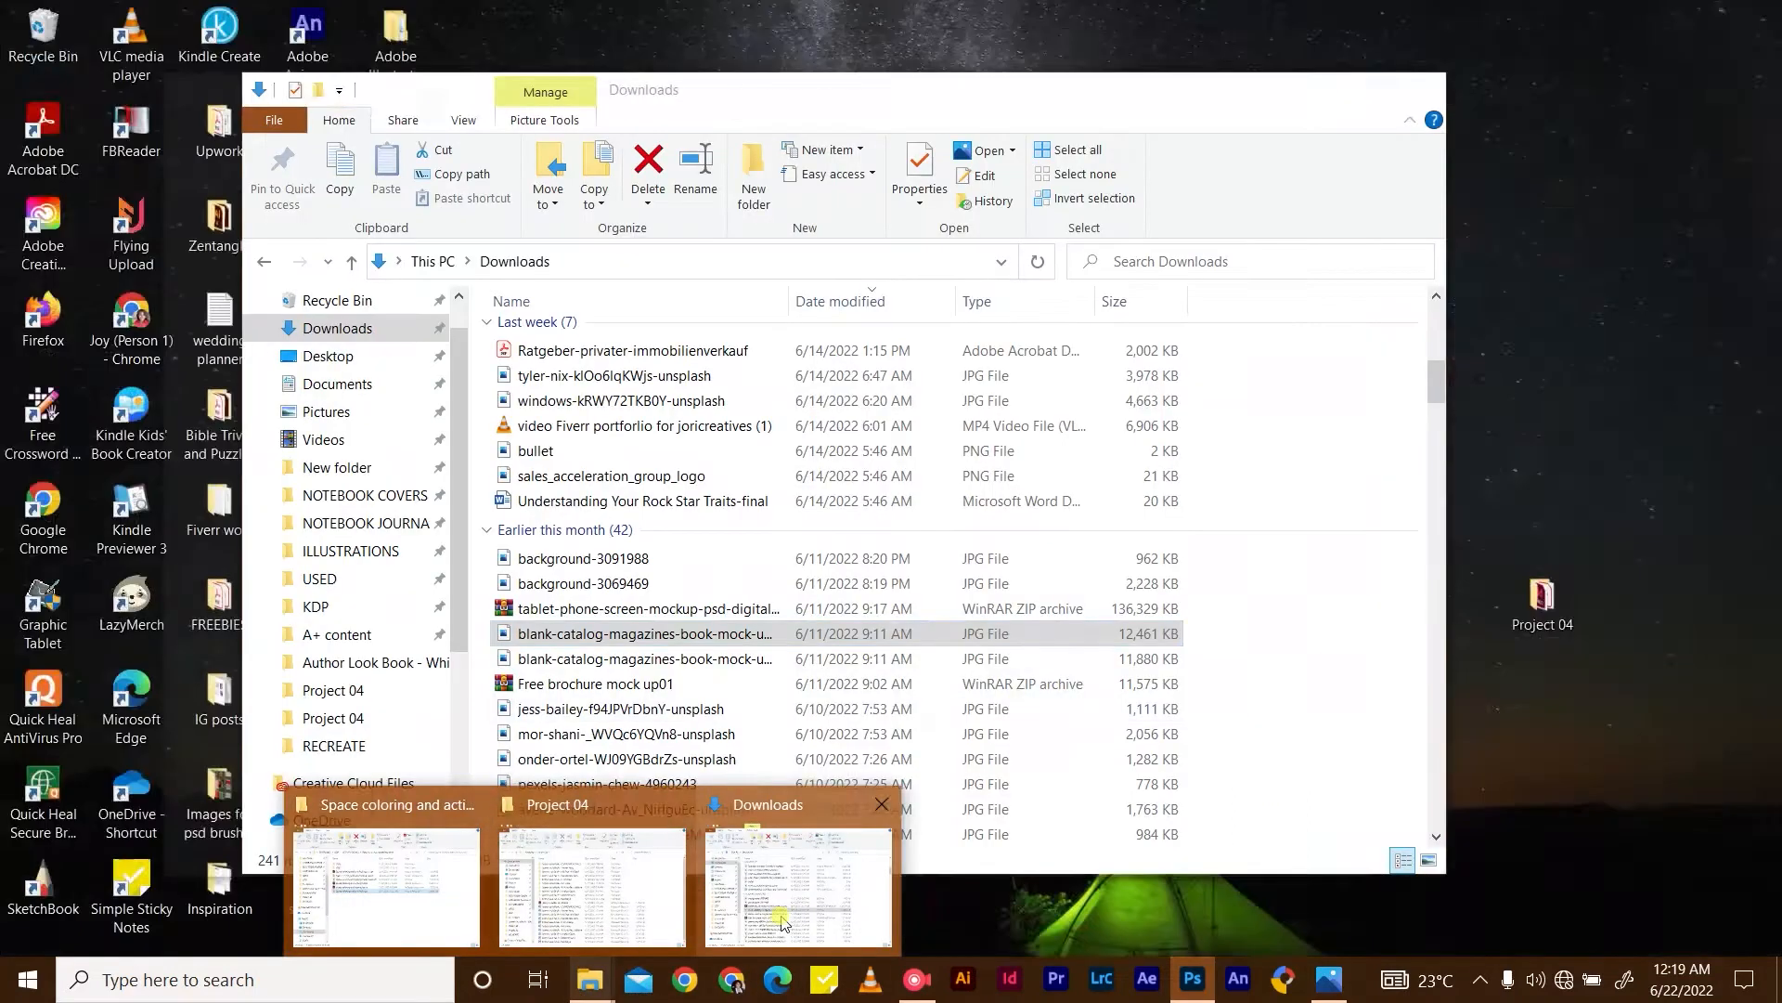
Bring the blank-catalog-magazines-book-mock-up JPG file from the Downloads folder onto the desktop.
click(783, 922)
drag(802, 659, 1609, 670)
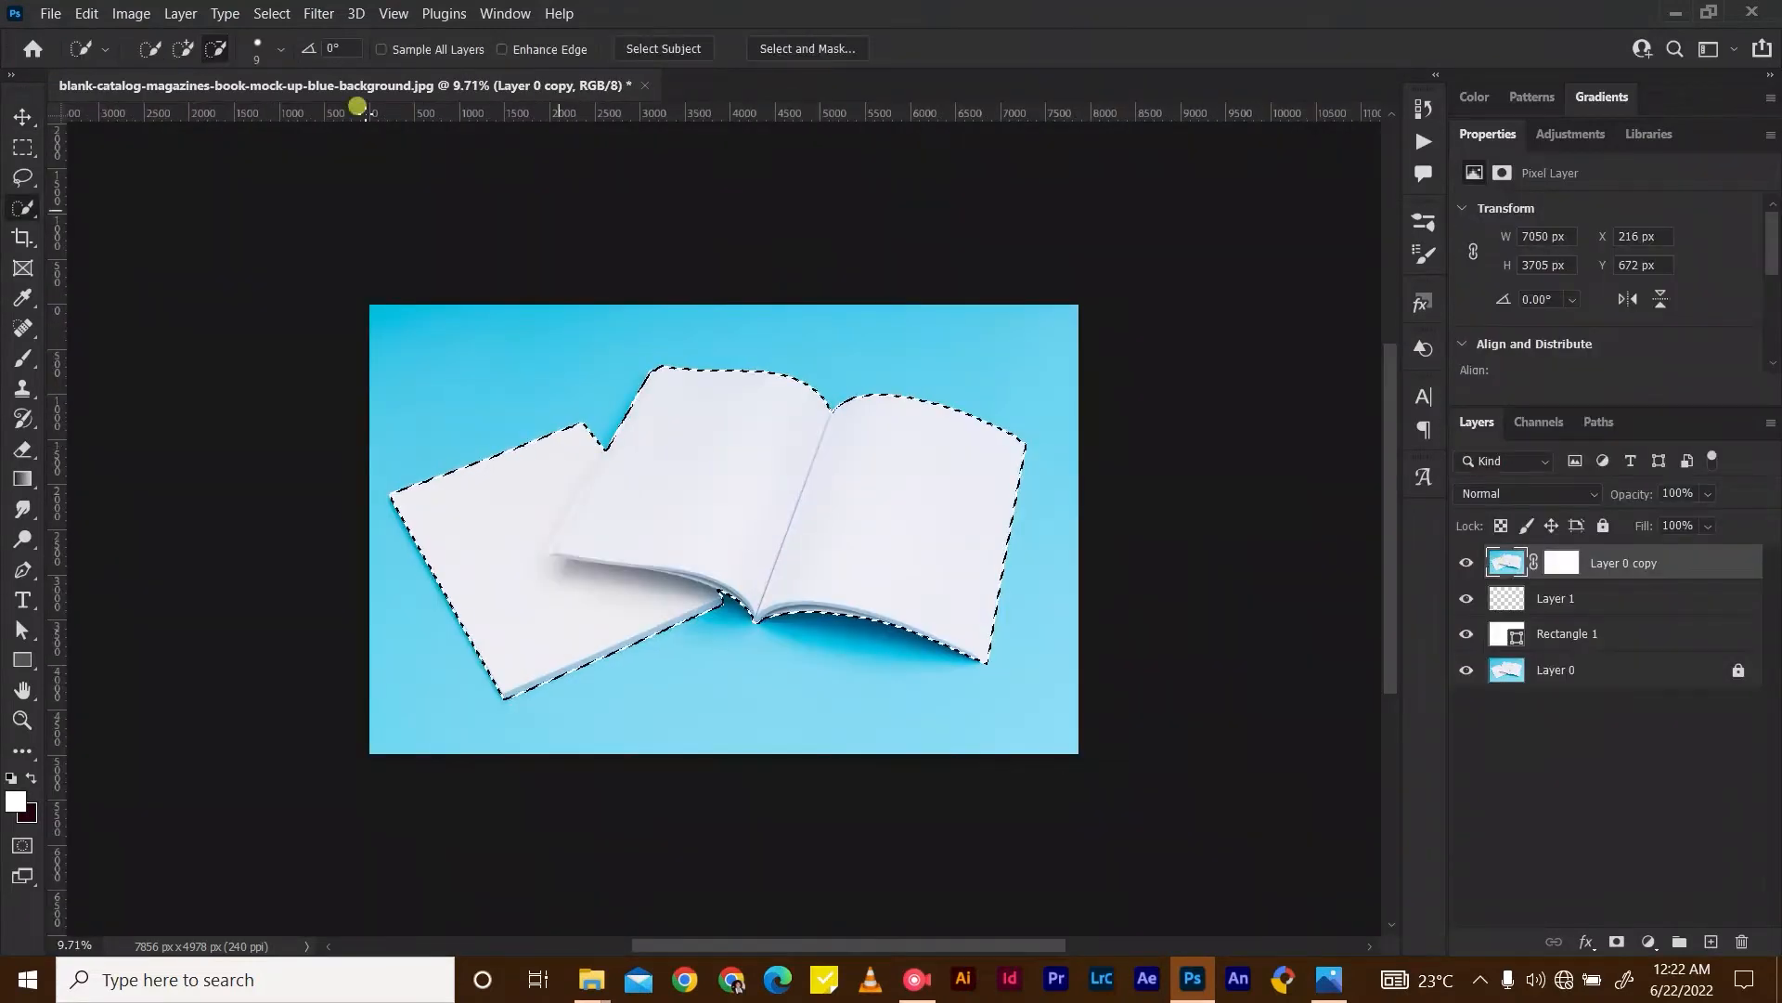
Copy the selected book pages from Layer 0 copy and paste them onto Layer 1.
click(87, 13)
click(344, 151)
click(1555, 598)
click(86, 13)
click(121, 188)
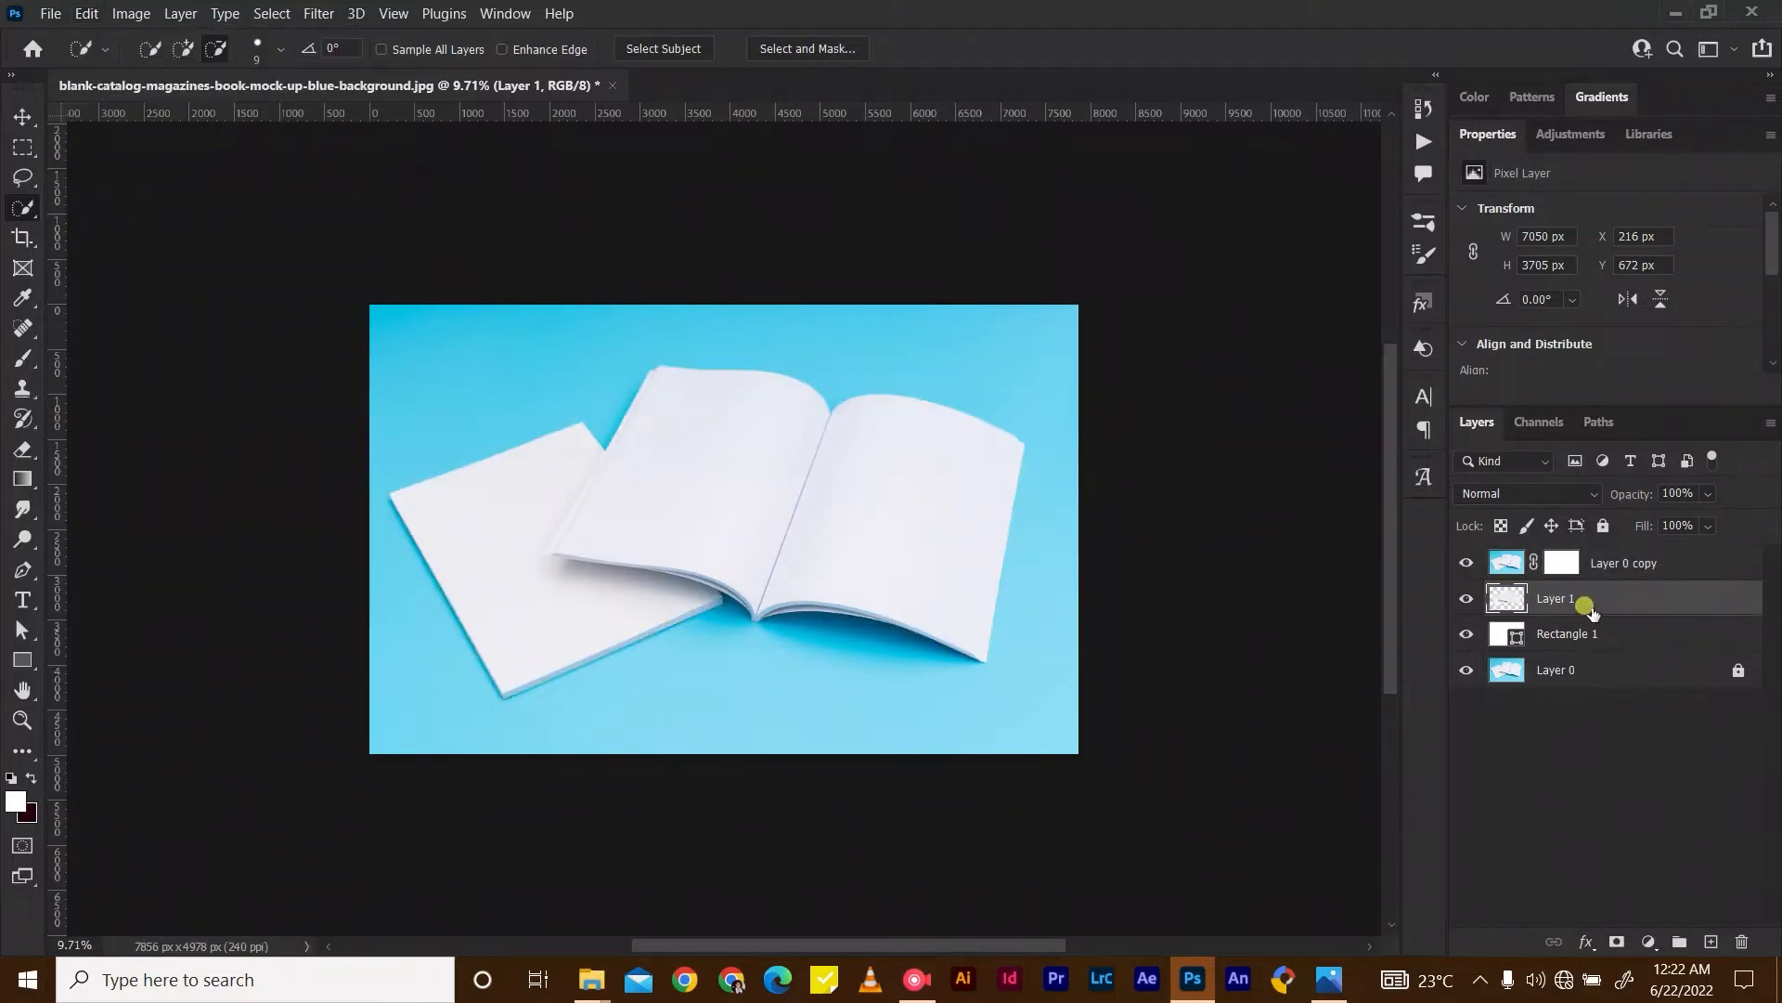
Hide Layer 0 and delete the Layer 0 copy layer.
click(1466, 671)
click(1466, 562)
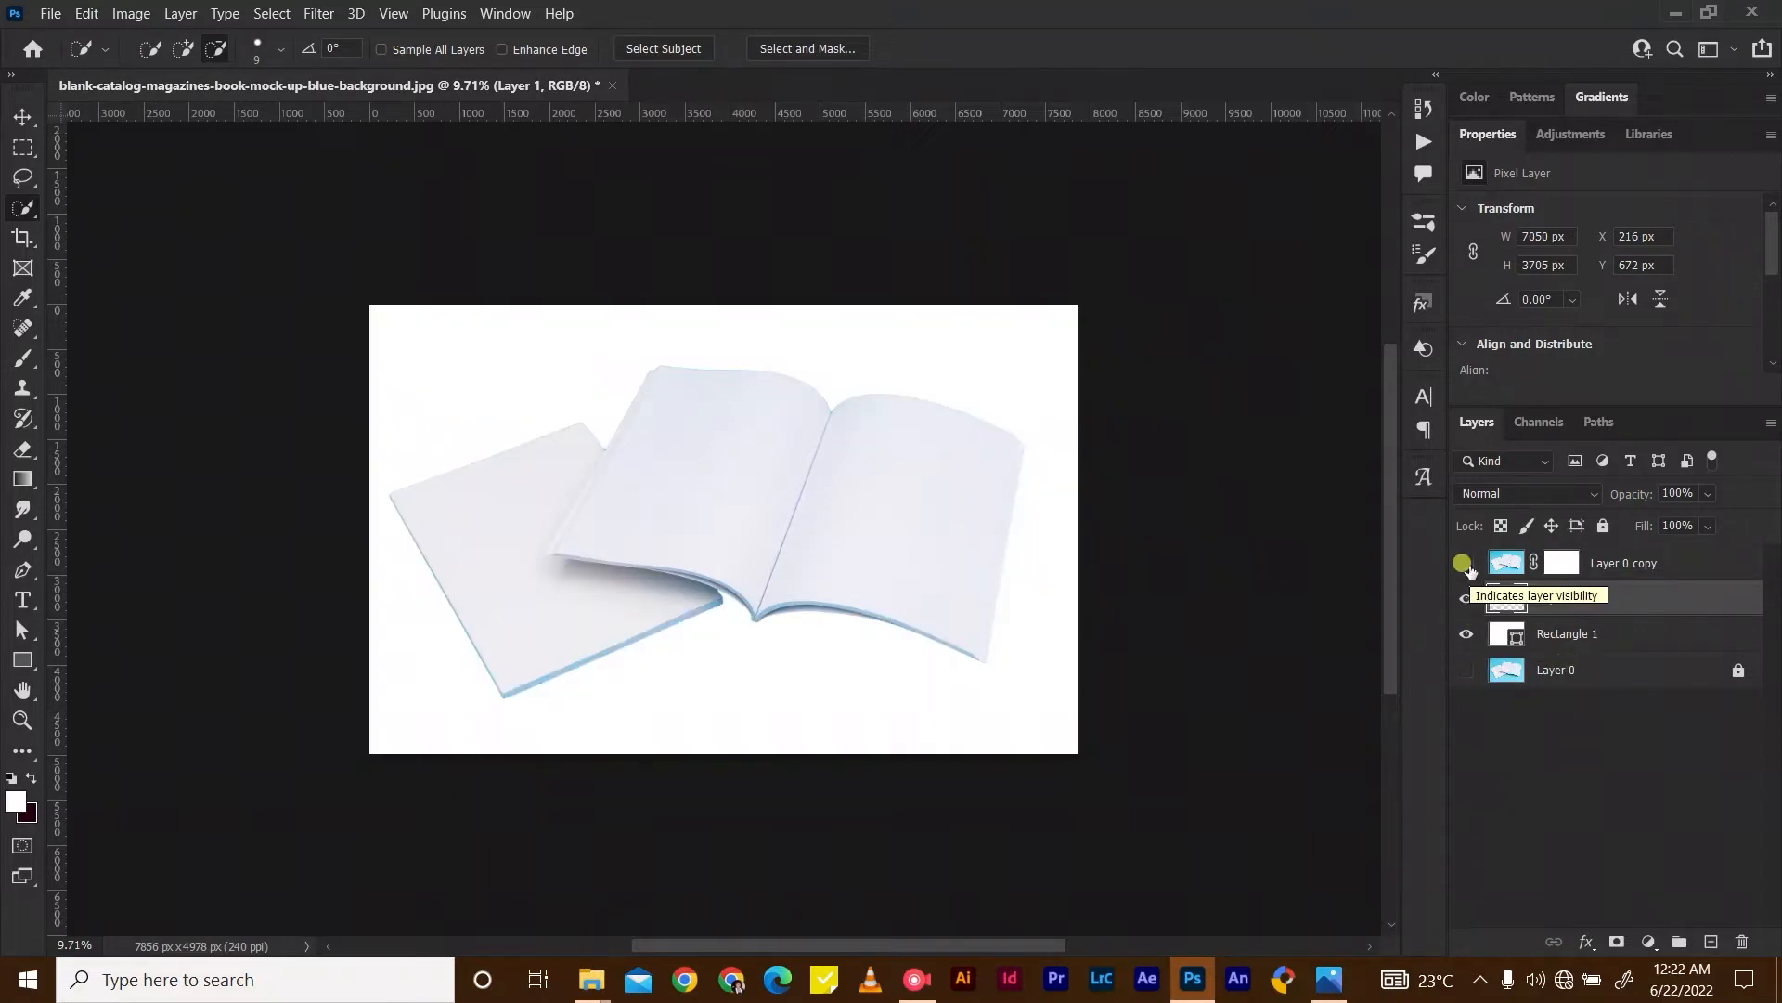
click(1644, 563)
click(1742, 941)
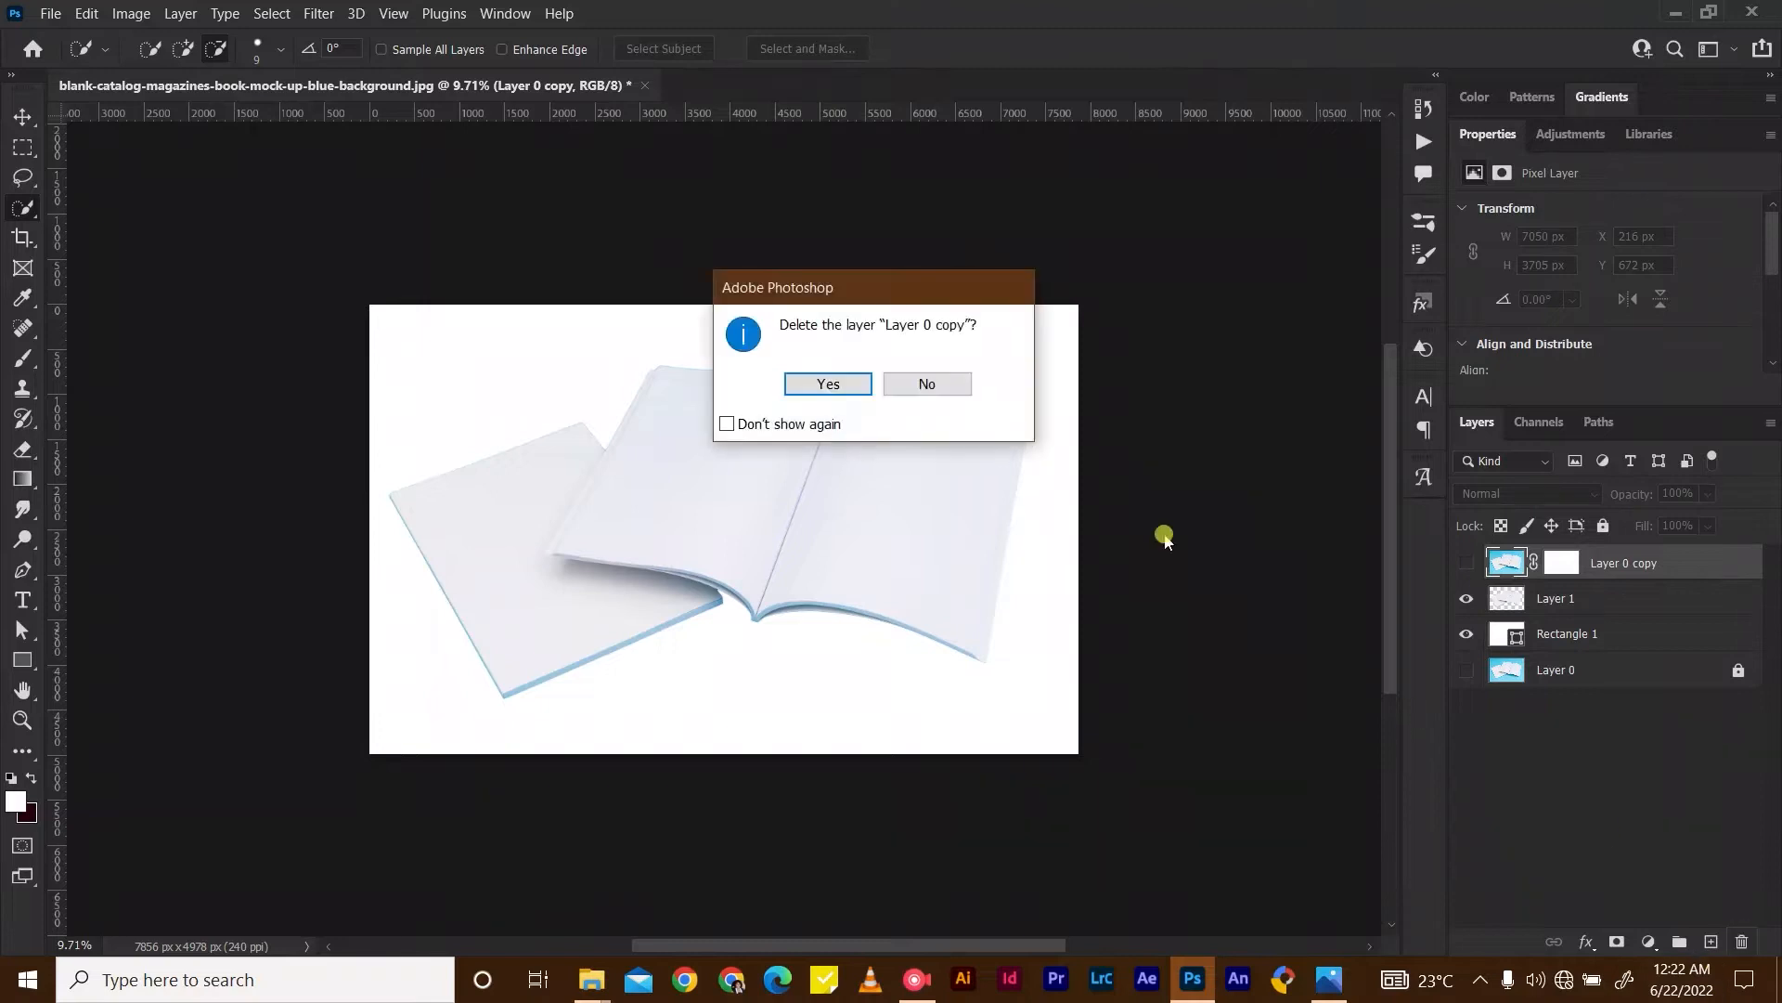
click(835, 401)
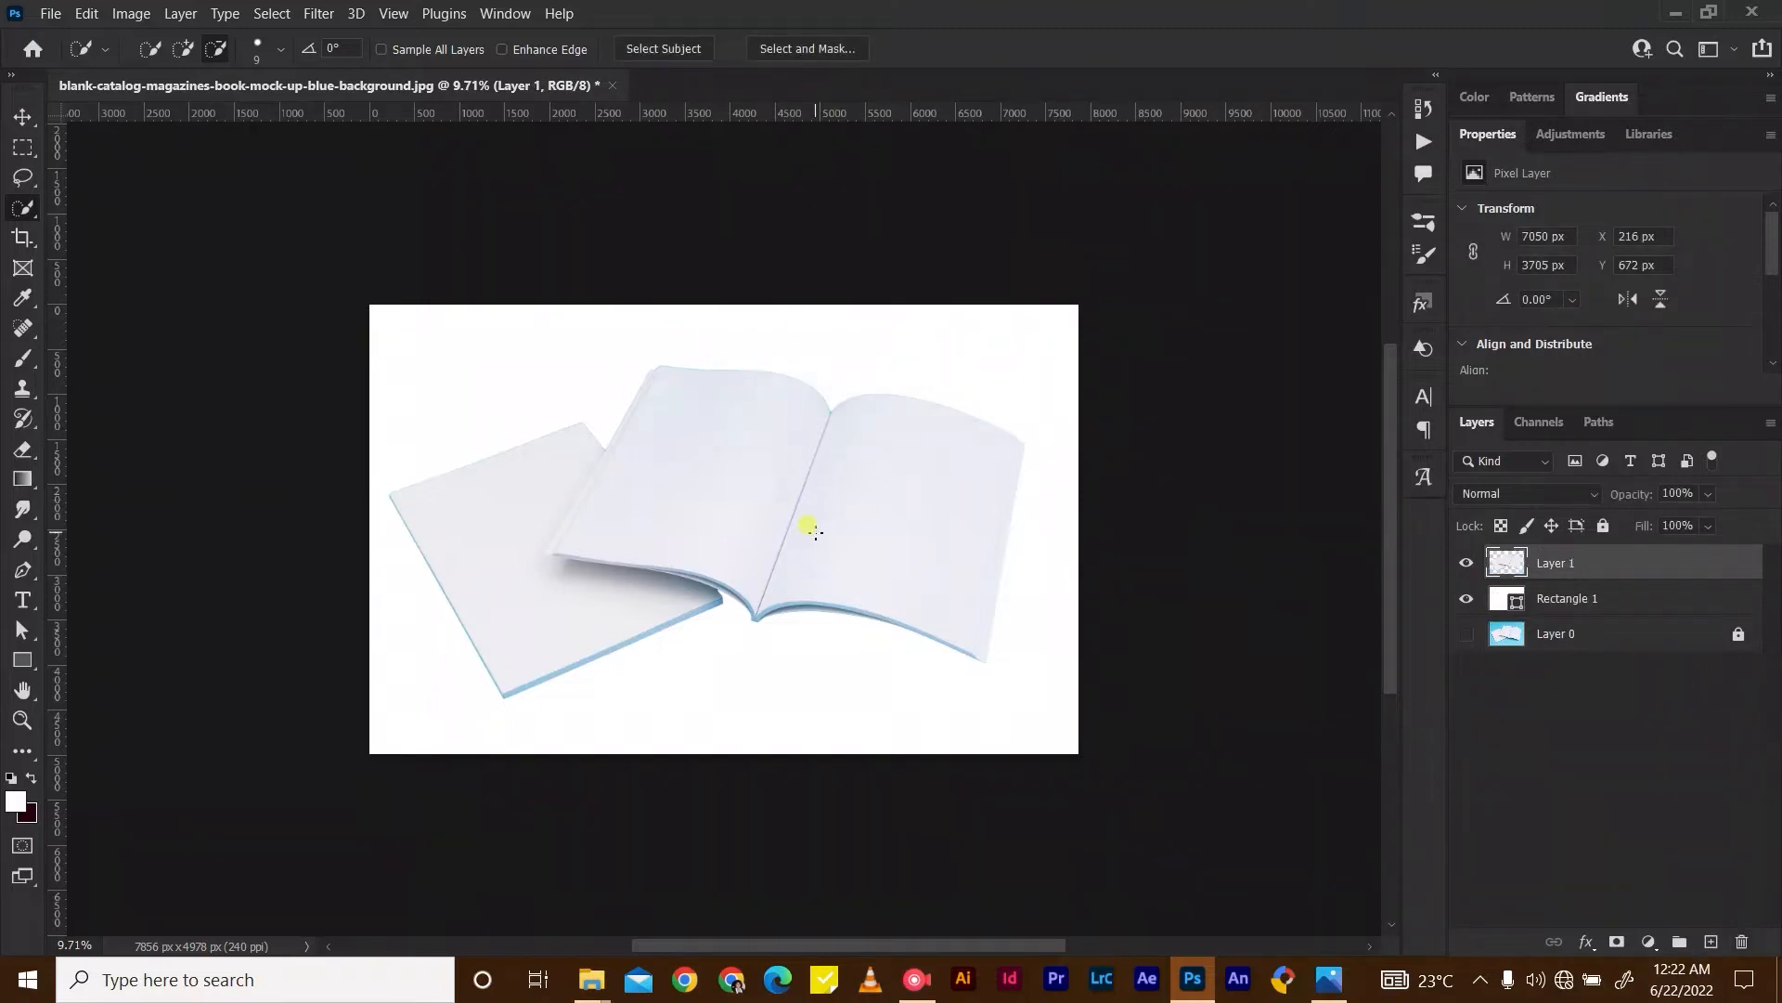
Draw a white rectangle of about 2354 × 3120 px over the open book and convert it to a smart object.
scroll(706, 546, up, 5)
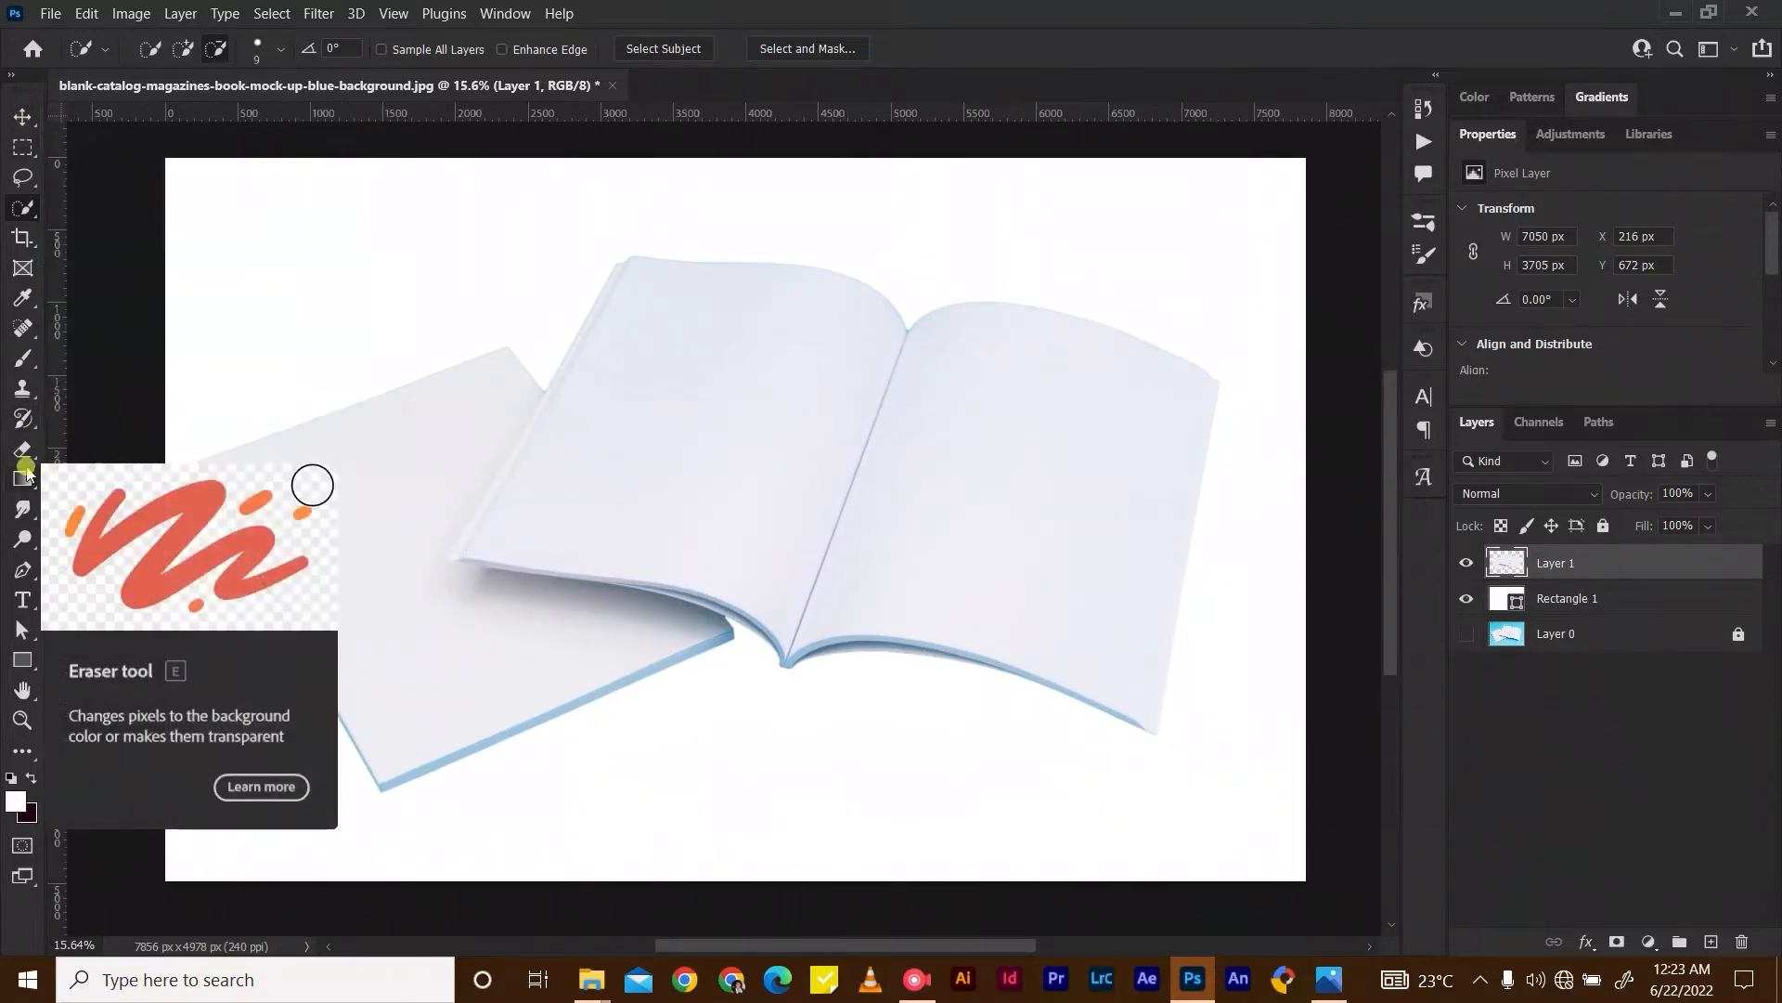
click(22, 659)
drag(630, 254, 971, 708)
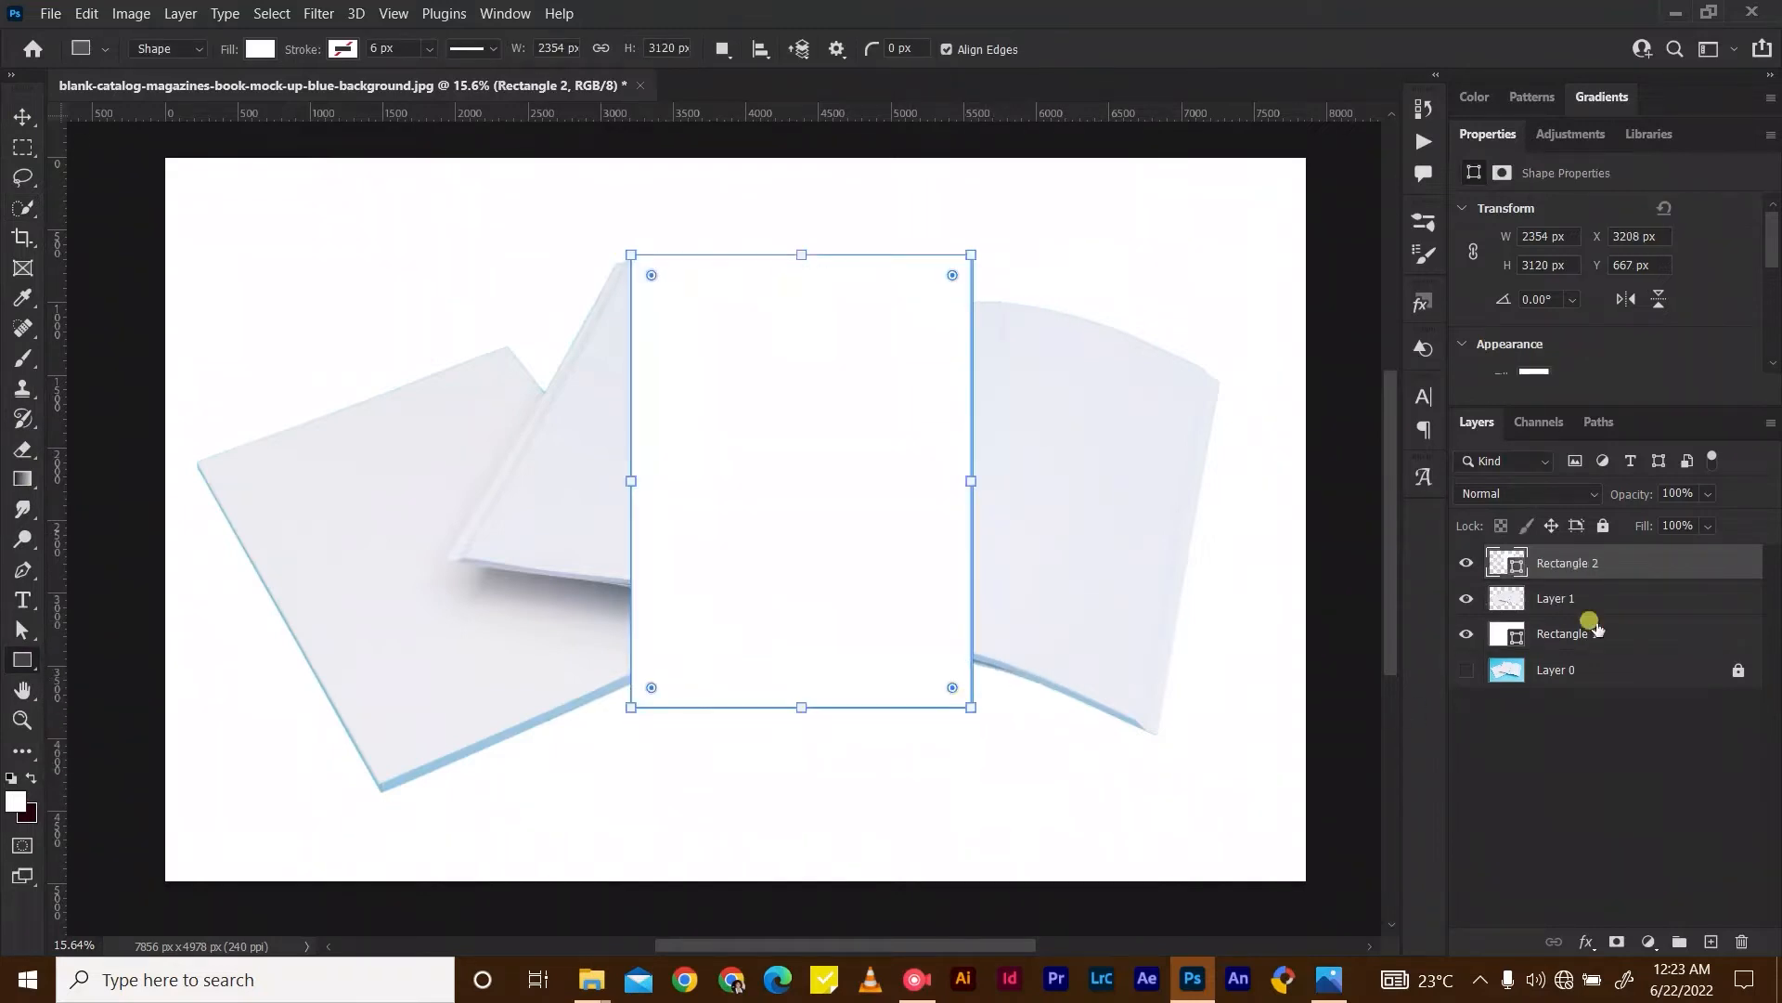
right_click(1632, 570)
click(1443, 328)
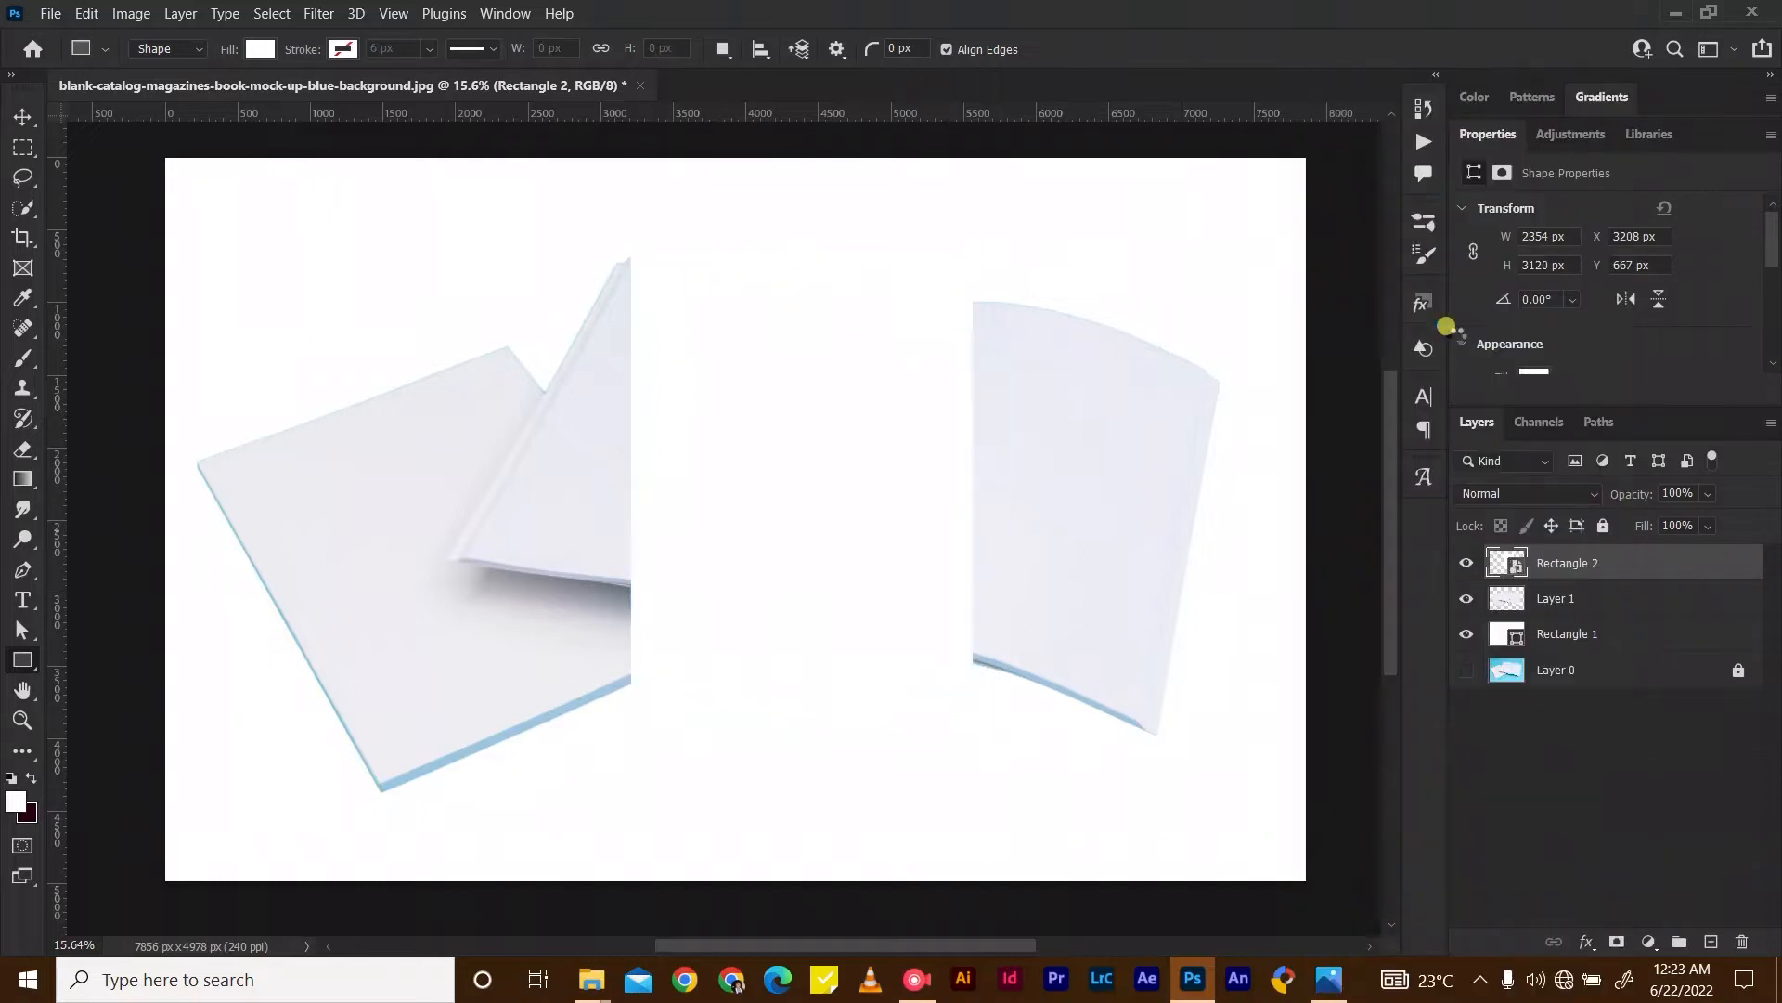
Rotate the rectangle by about 19.9°, move it over the open book's left page, and lower its opacity to 21%.
click(20, 111)
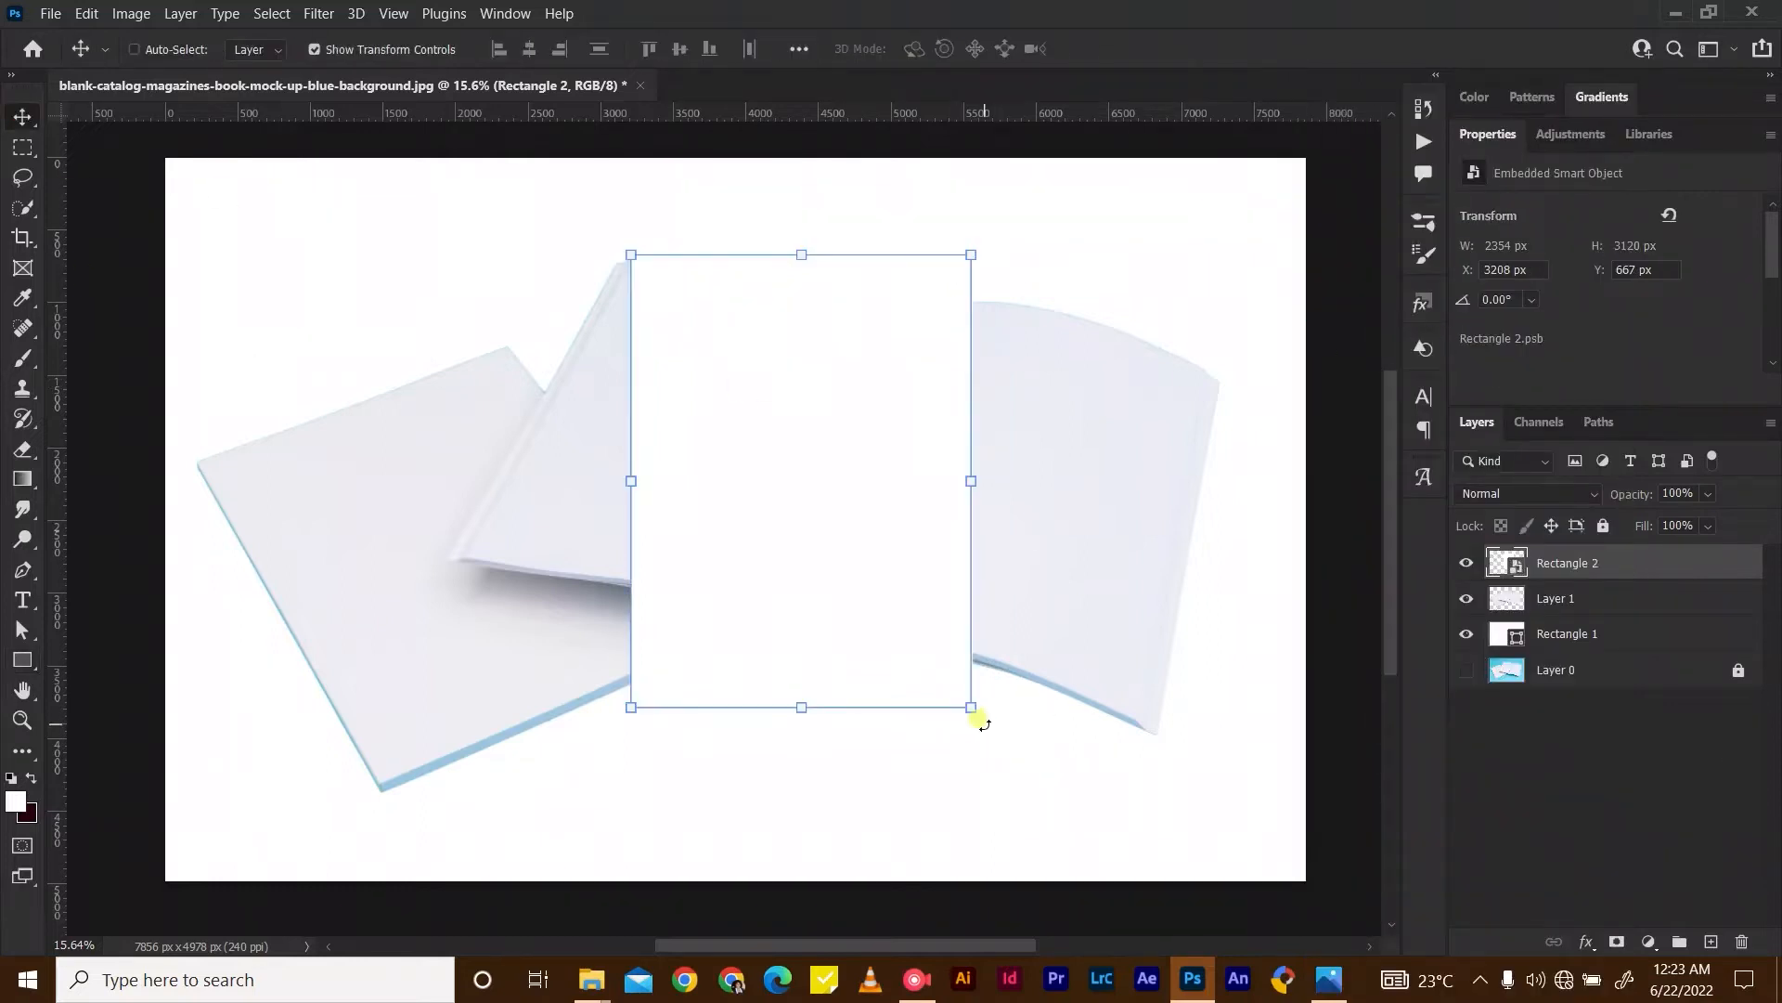
drag(984, 723, 855, 605)
drag(805, 498, 679, 485)
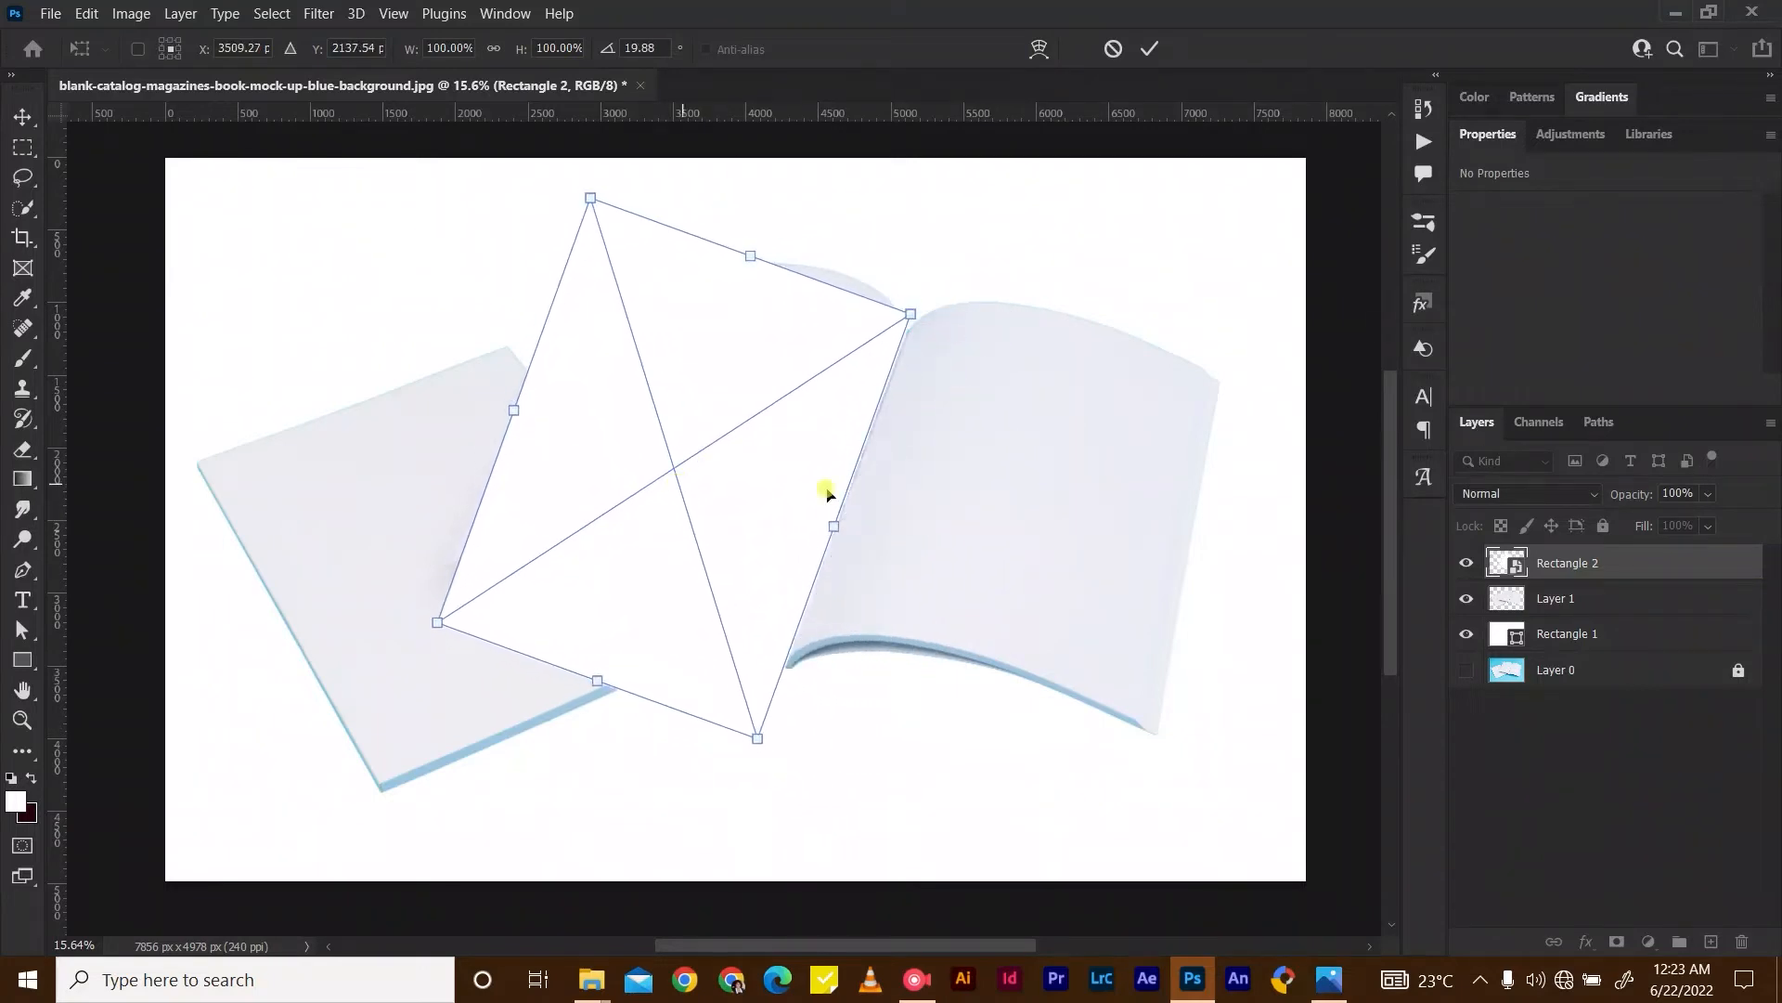
drag(1708, 494, 1651, 526)
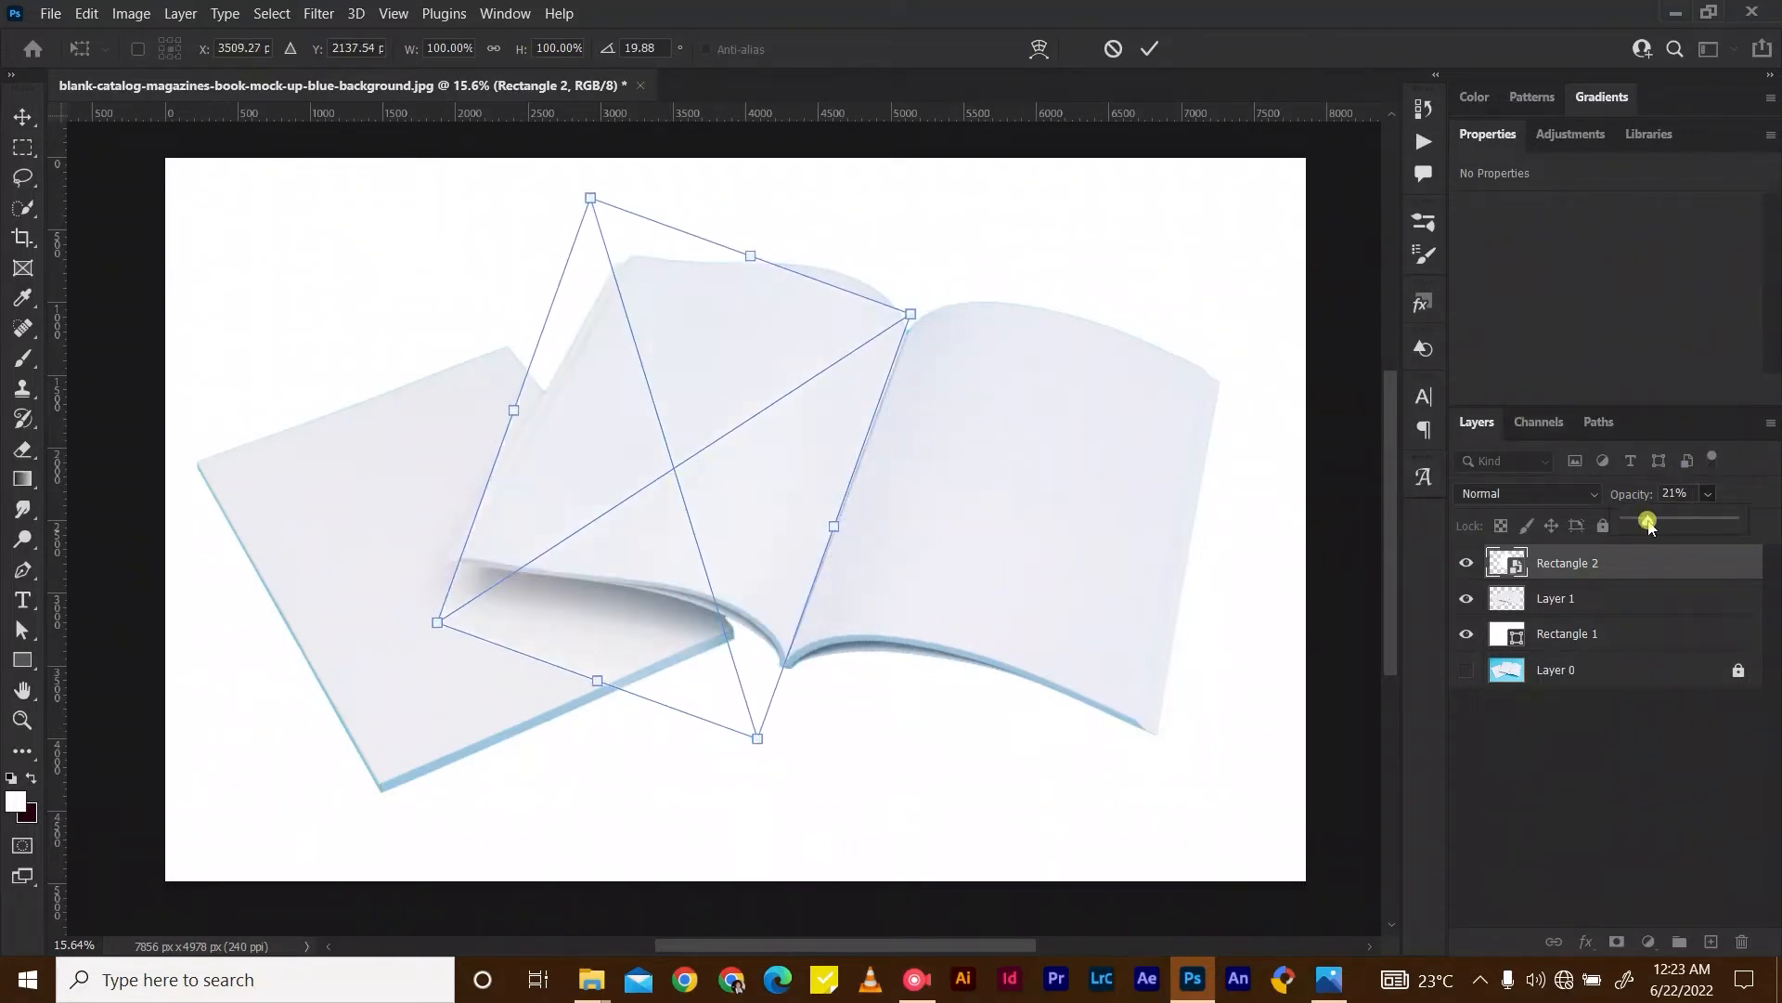
Warp the rectangle, fitting its outer corners and lower spine corner to those of the open book's left page.
scroll(823, 313, up, 2)
click(1038, 49)
drag(517, 176, 567, 238)
drag(458, 370, 488, 382)
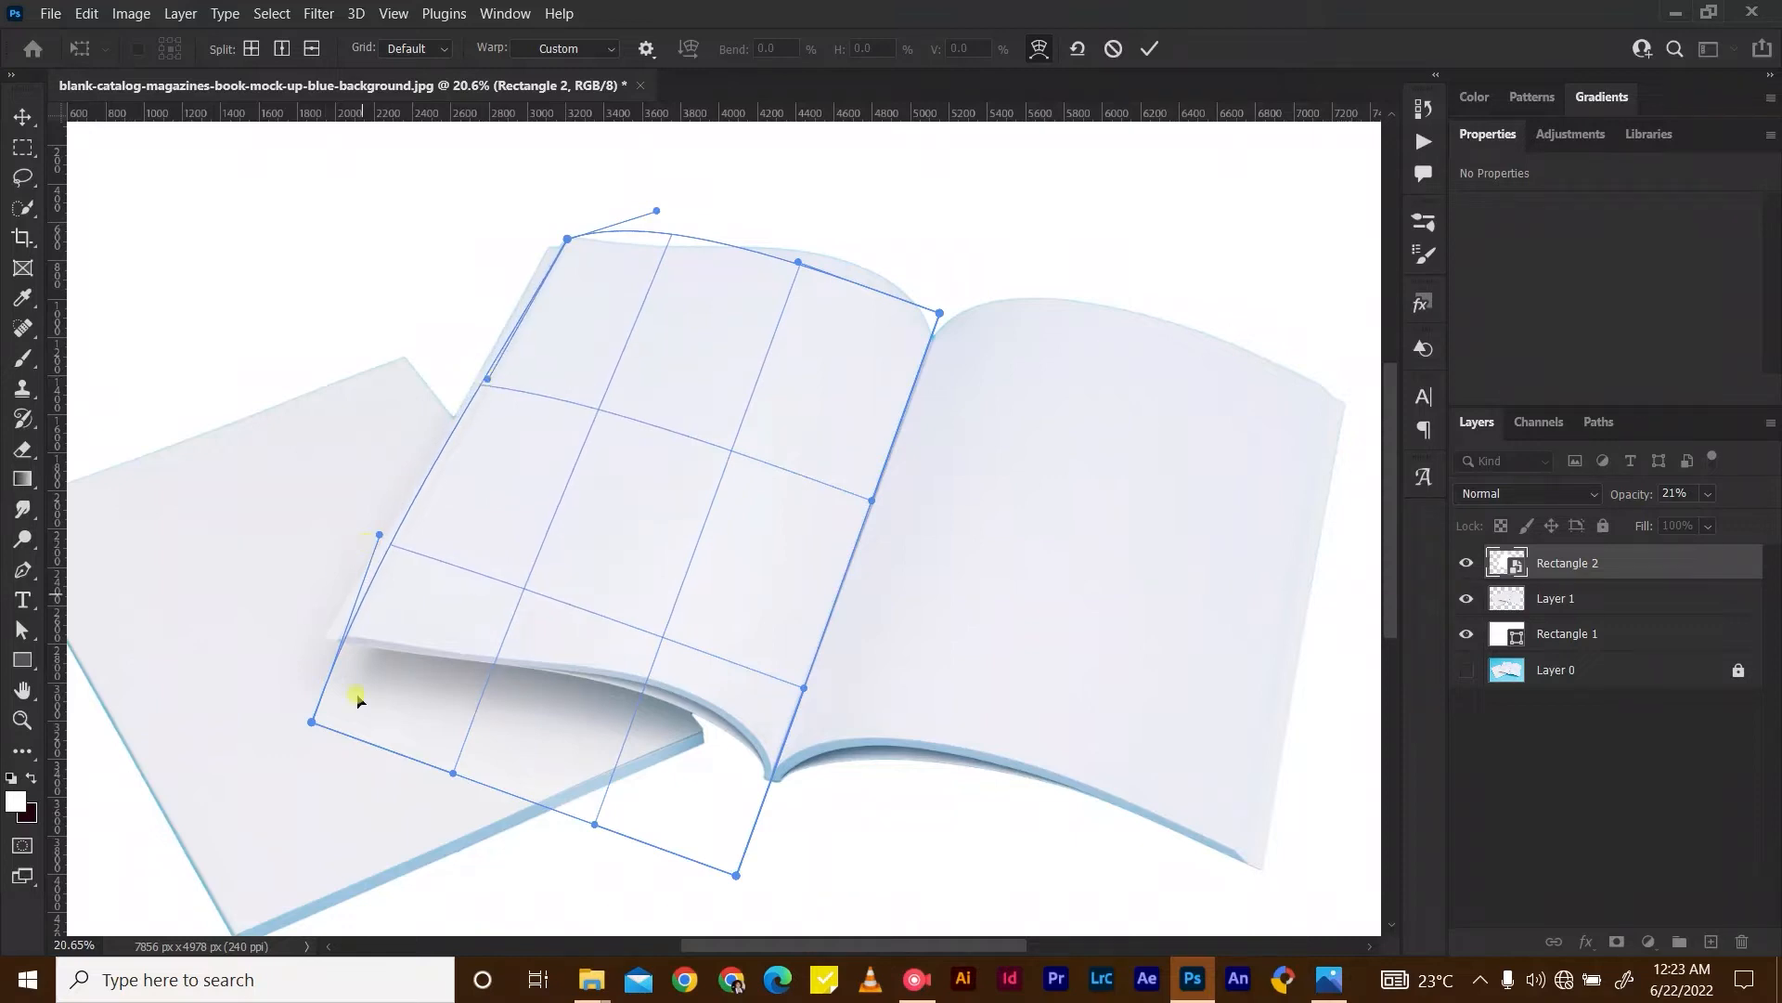
drag(313, 723, 349, 634)
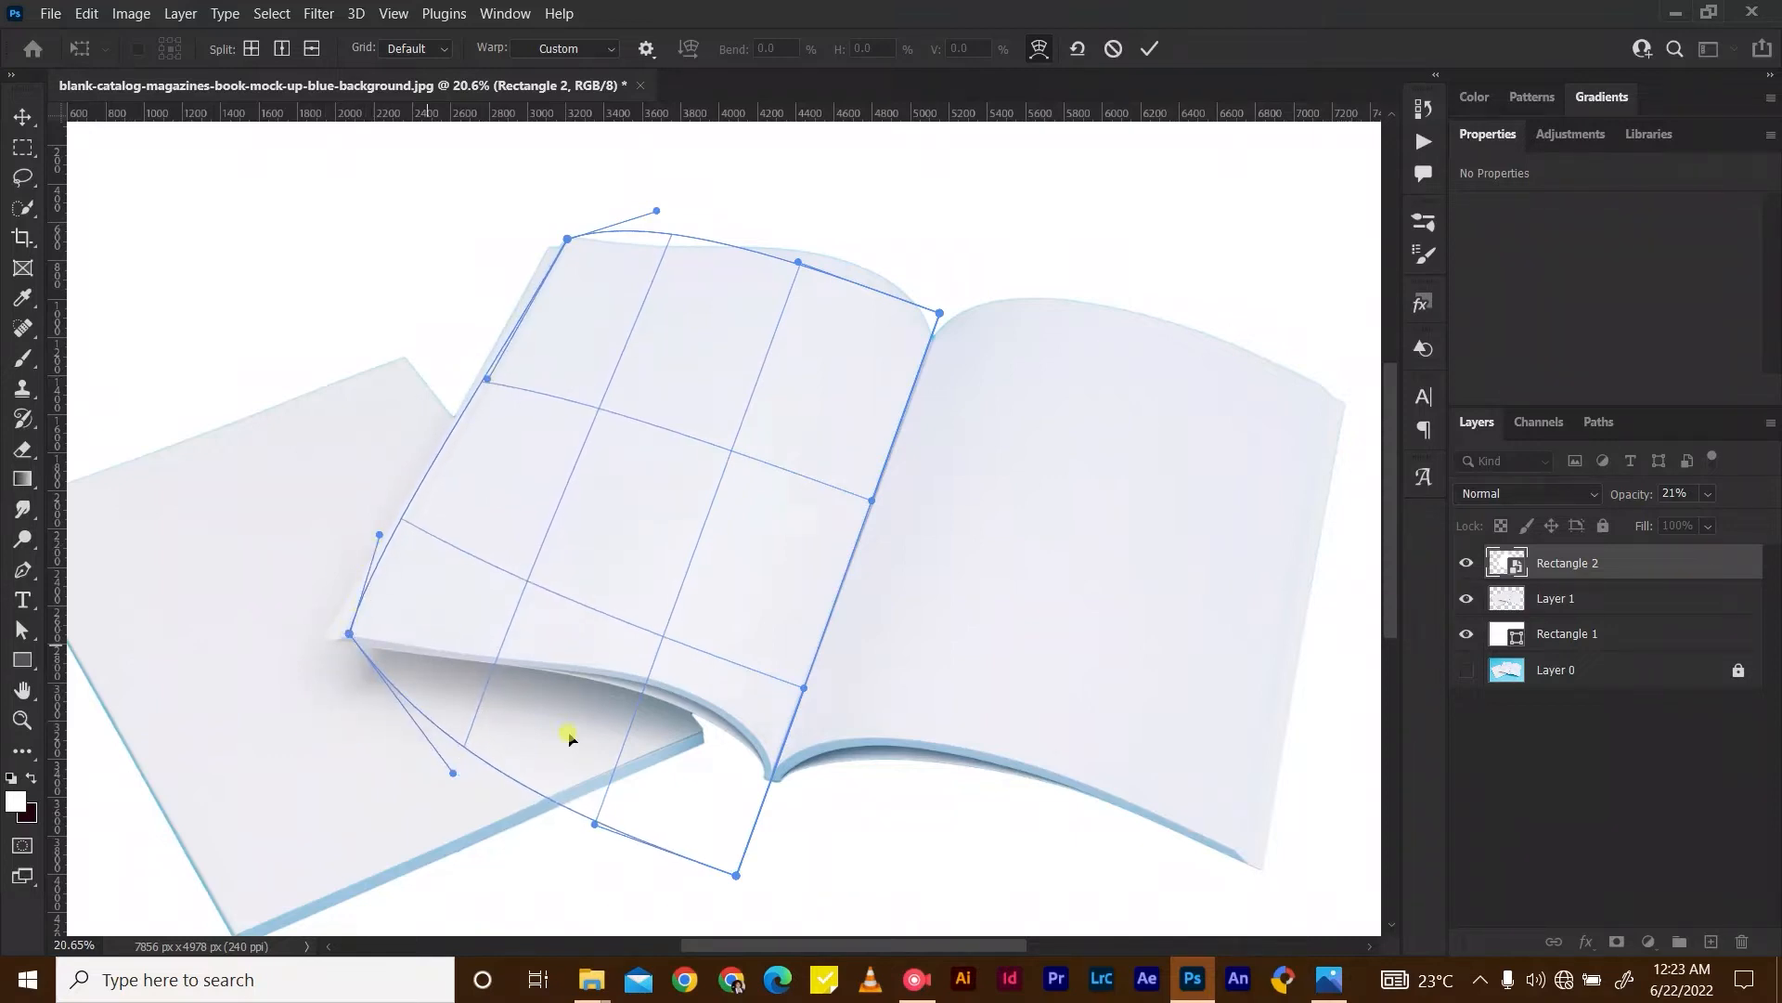
drag(735, 877, 775, 773)
Bend the warp's lower edge along the left page's curved bottom and straighten its outer side edge.
drag(594, 825, 713, 678)
drag(455, 776, 474, 658)
drag(709, 674, 687, 636)
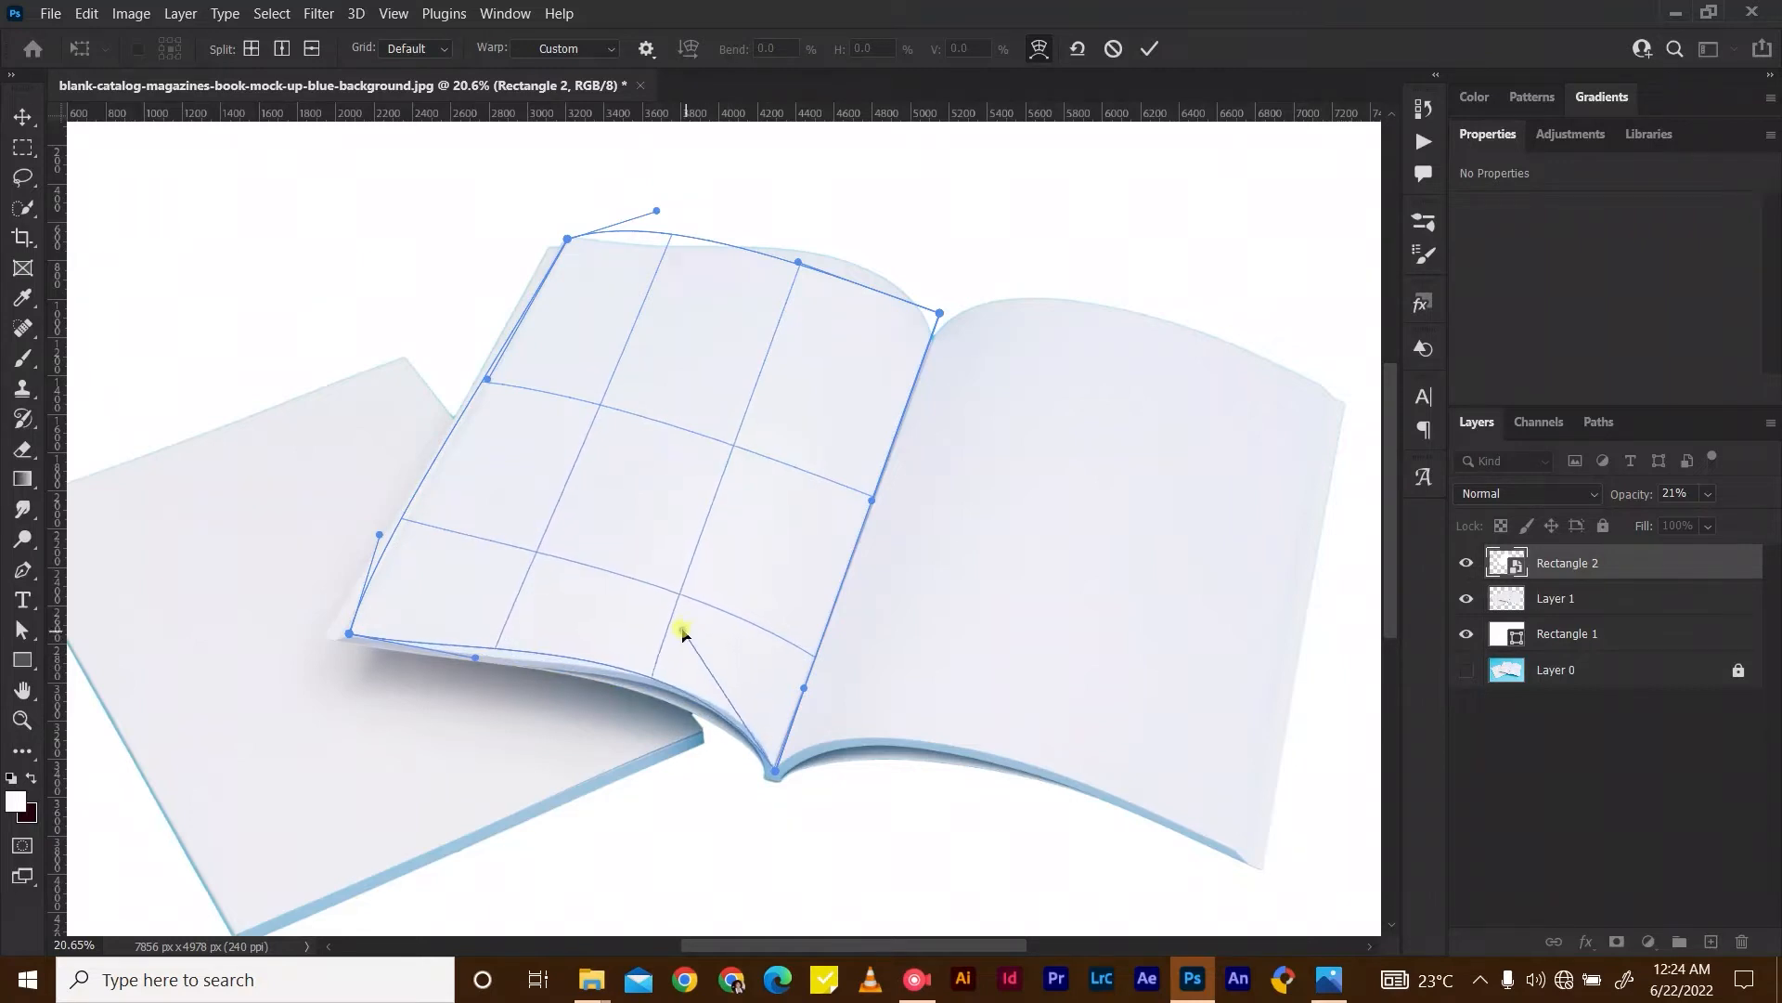
drag(462, 658, 525, 662)
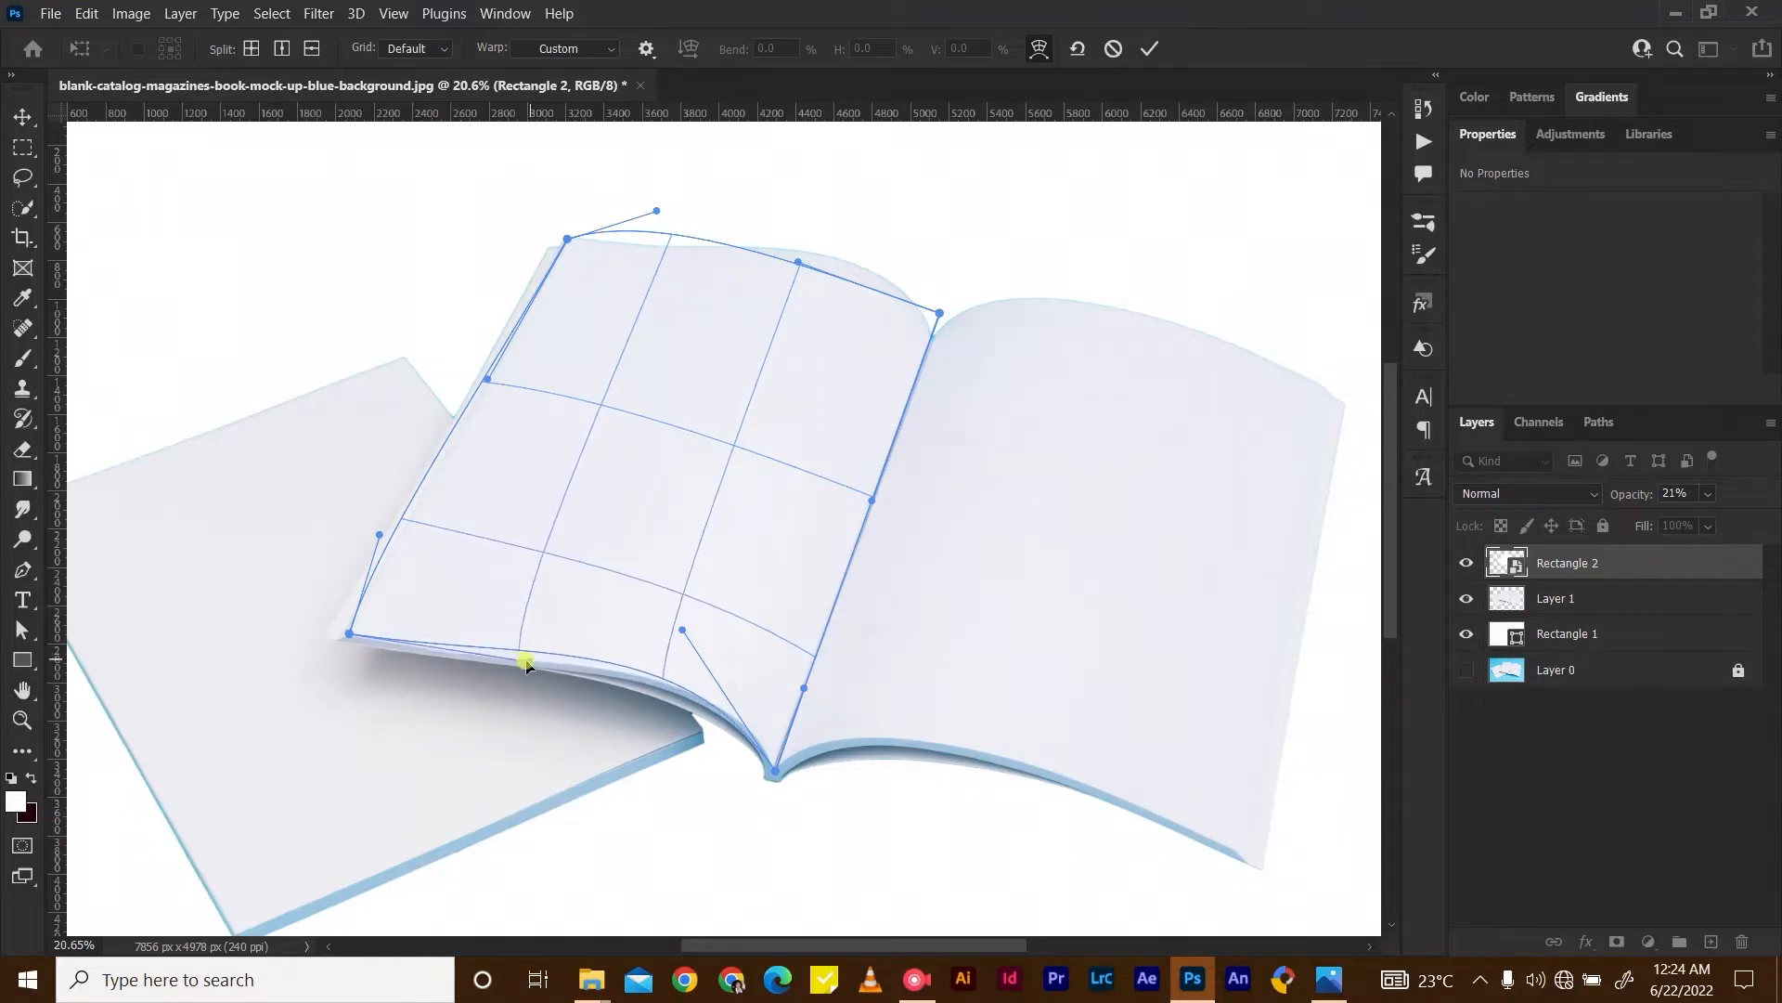
mouse_move(672, 638)
mouse_down()
mouse_move(728, 669)
mouse_move(681, 624)
mouse_move(668, 641)
mouse_up()
drag(379, 535, 408, 531)
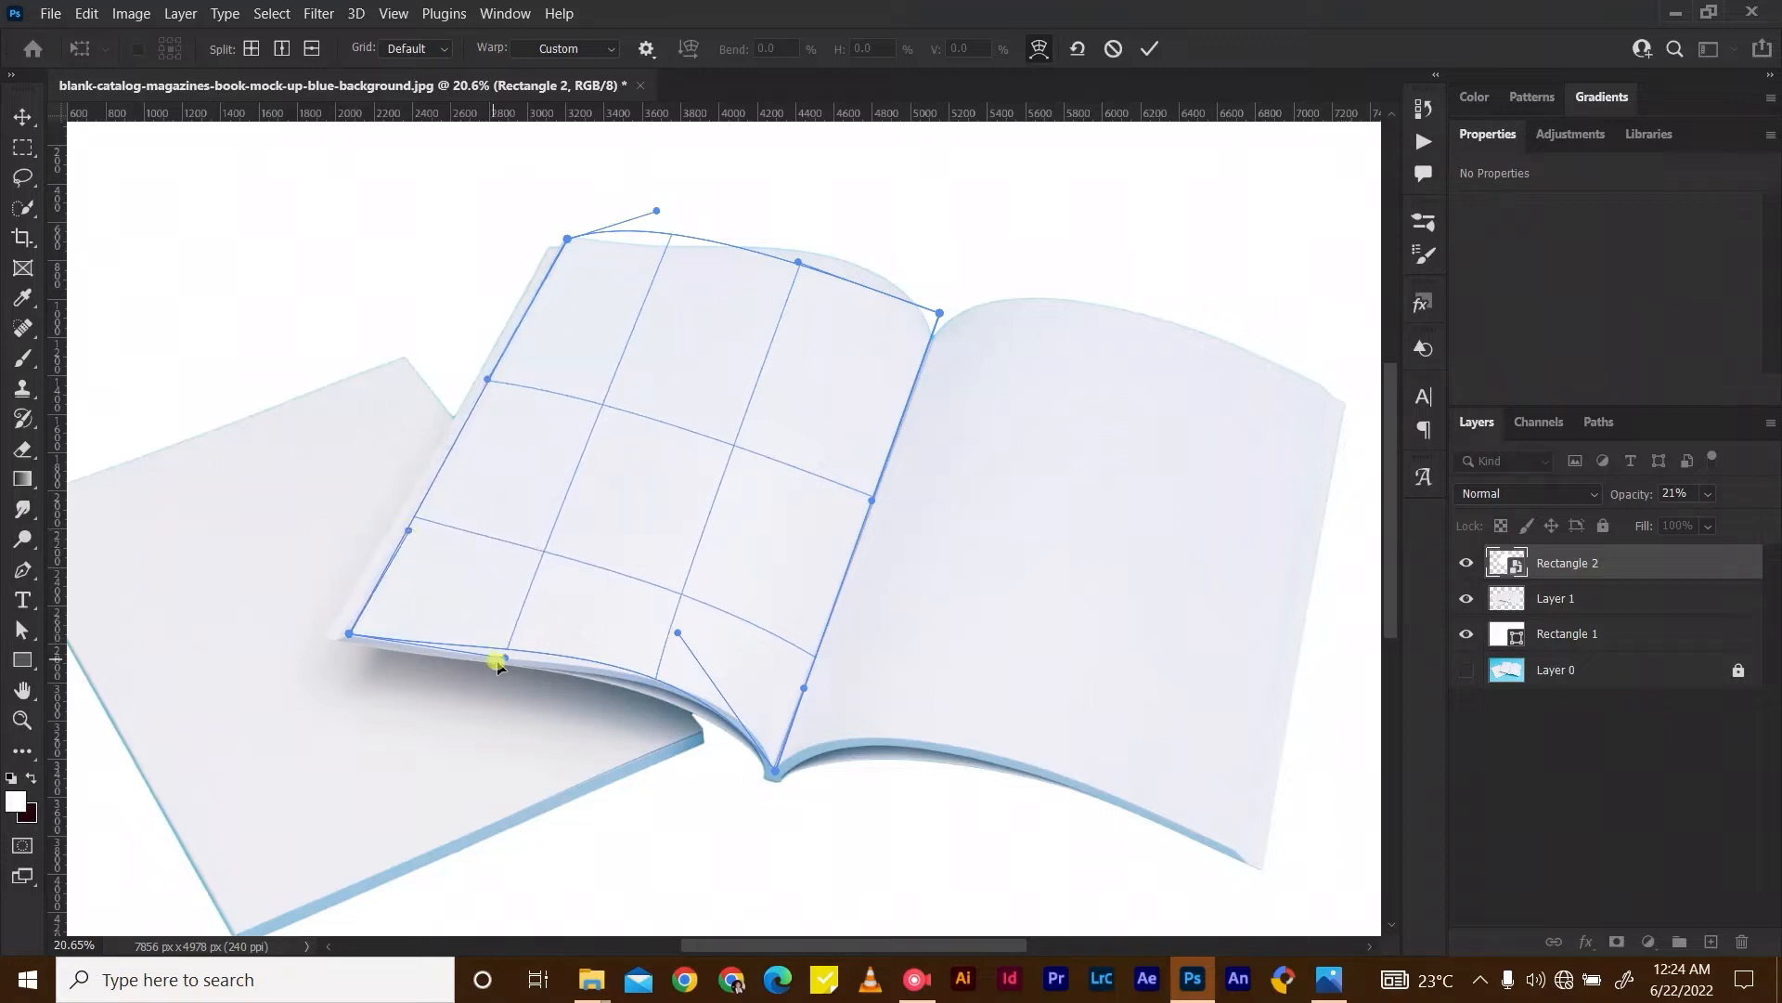
drag(500, 658, 489, 670)
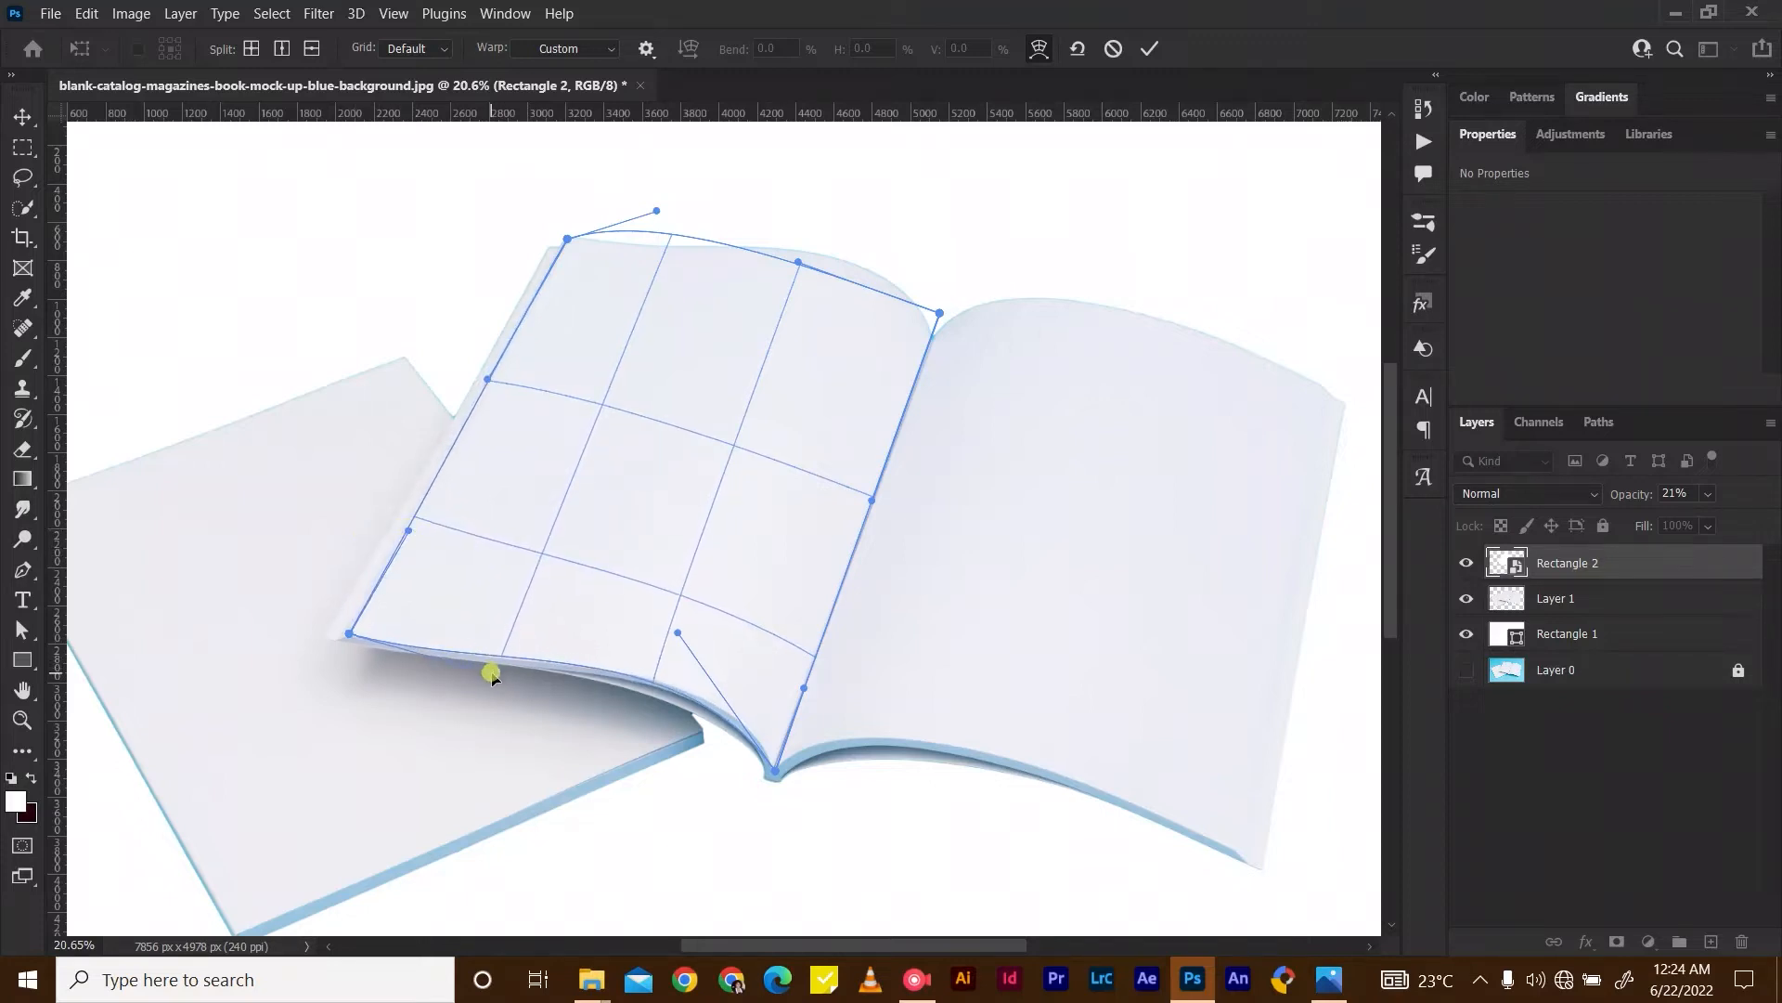
mouse_move(477, 670)
mouse_down()
mouse_move(429, 660)
mouse_move(500, 677)
mouse_up()
Curve the warp's inner grid to follow the left page and fit its upper edge and upper spine corner to the page outline.
drag(676, 634, 708, 558)
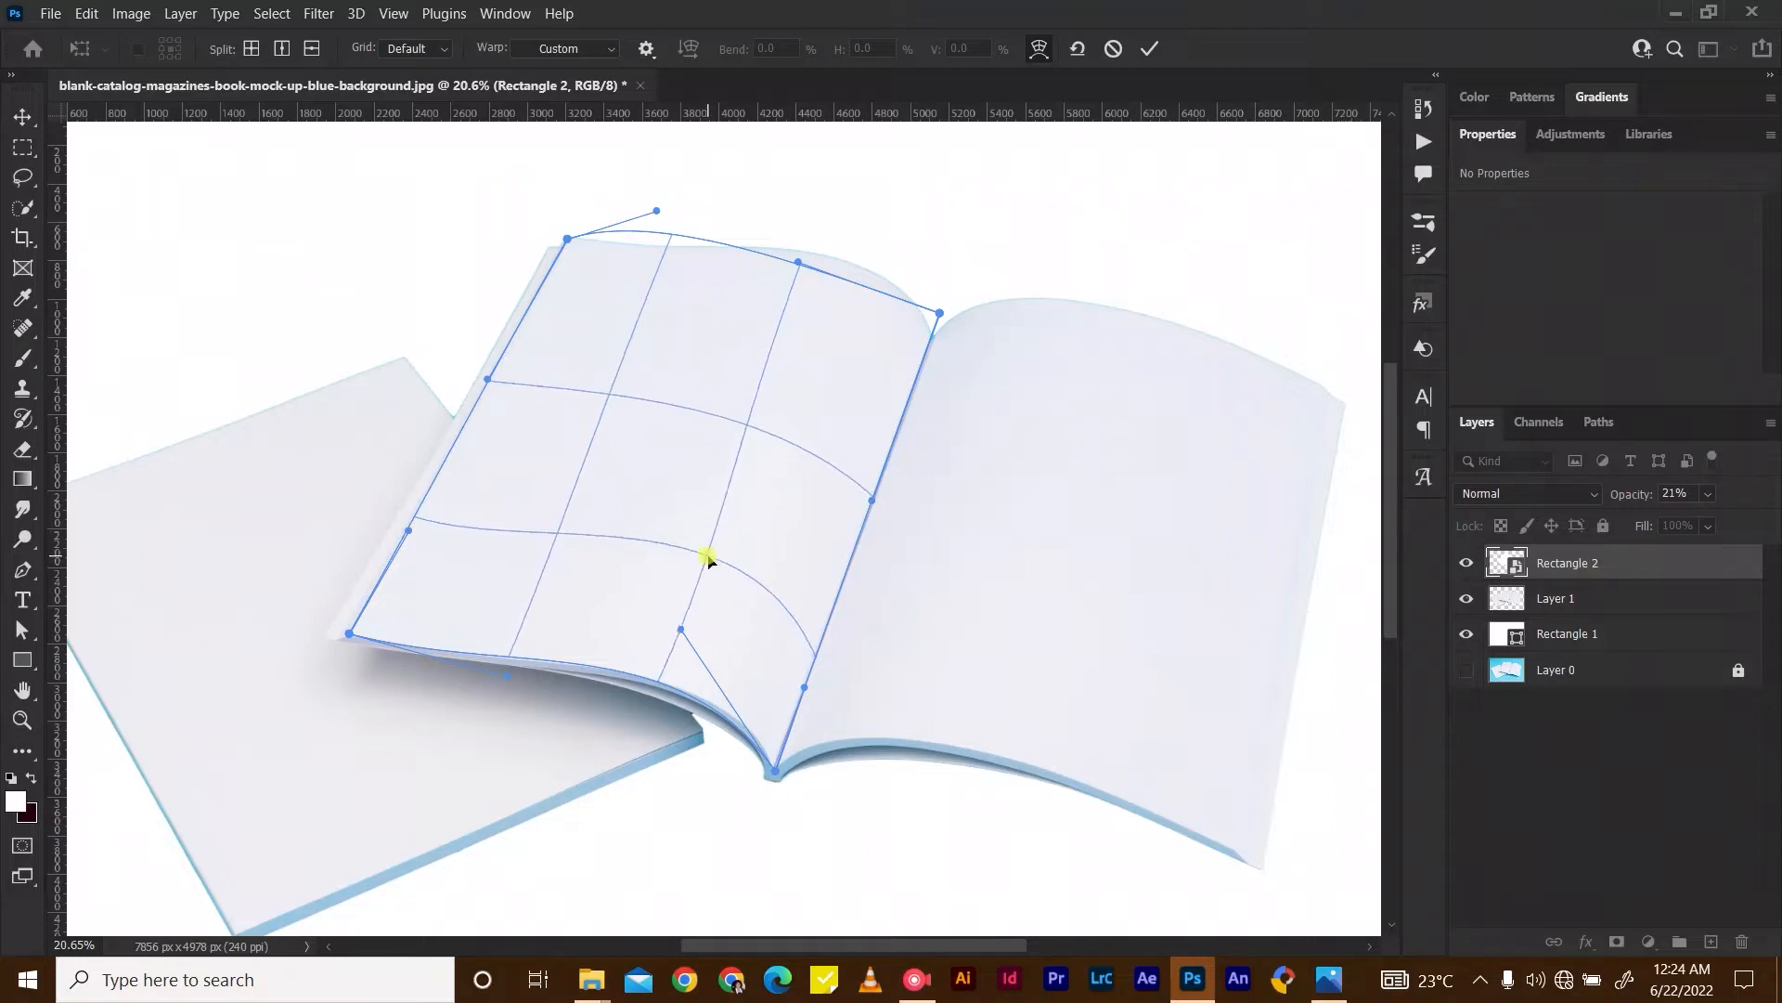
drag(557, 532, 551, 525)
drag(939, 313, 932, 340)
drag(800, 266, 927, 243)
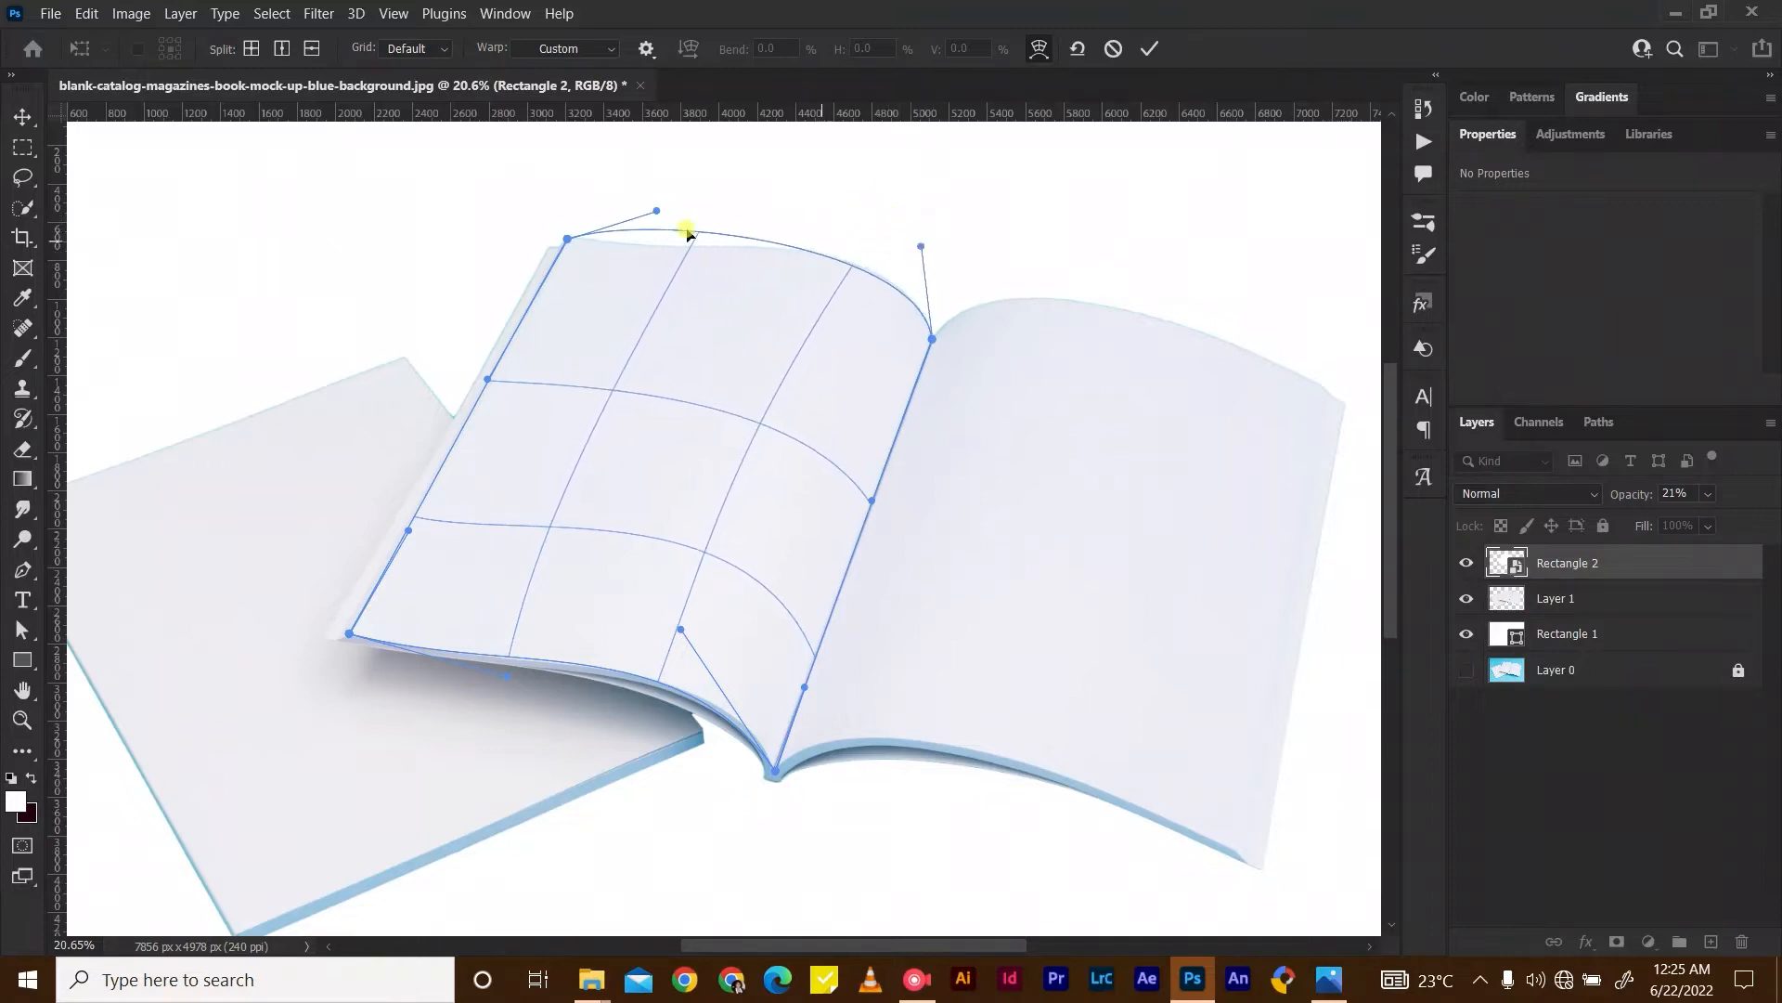
drag(657, 213, 641, 241)
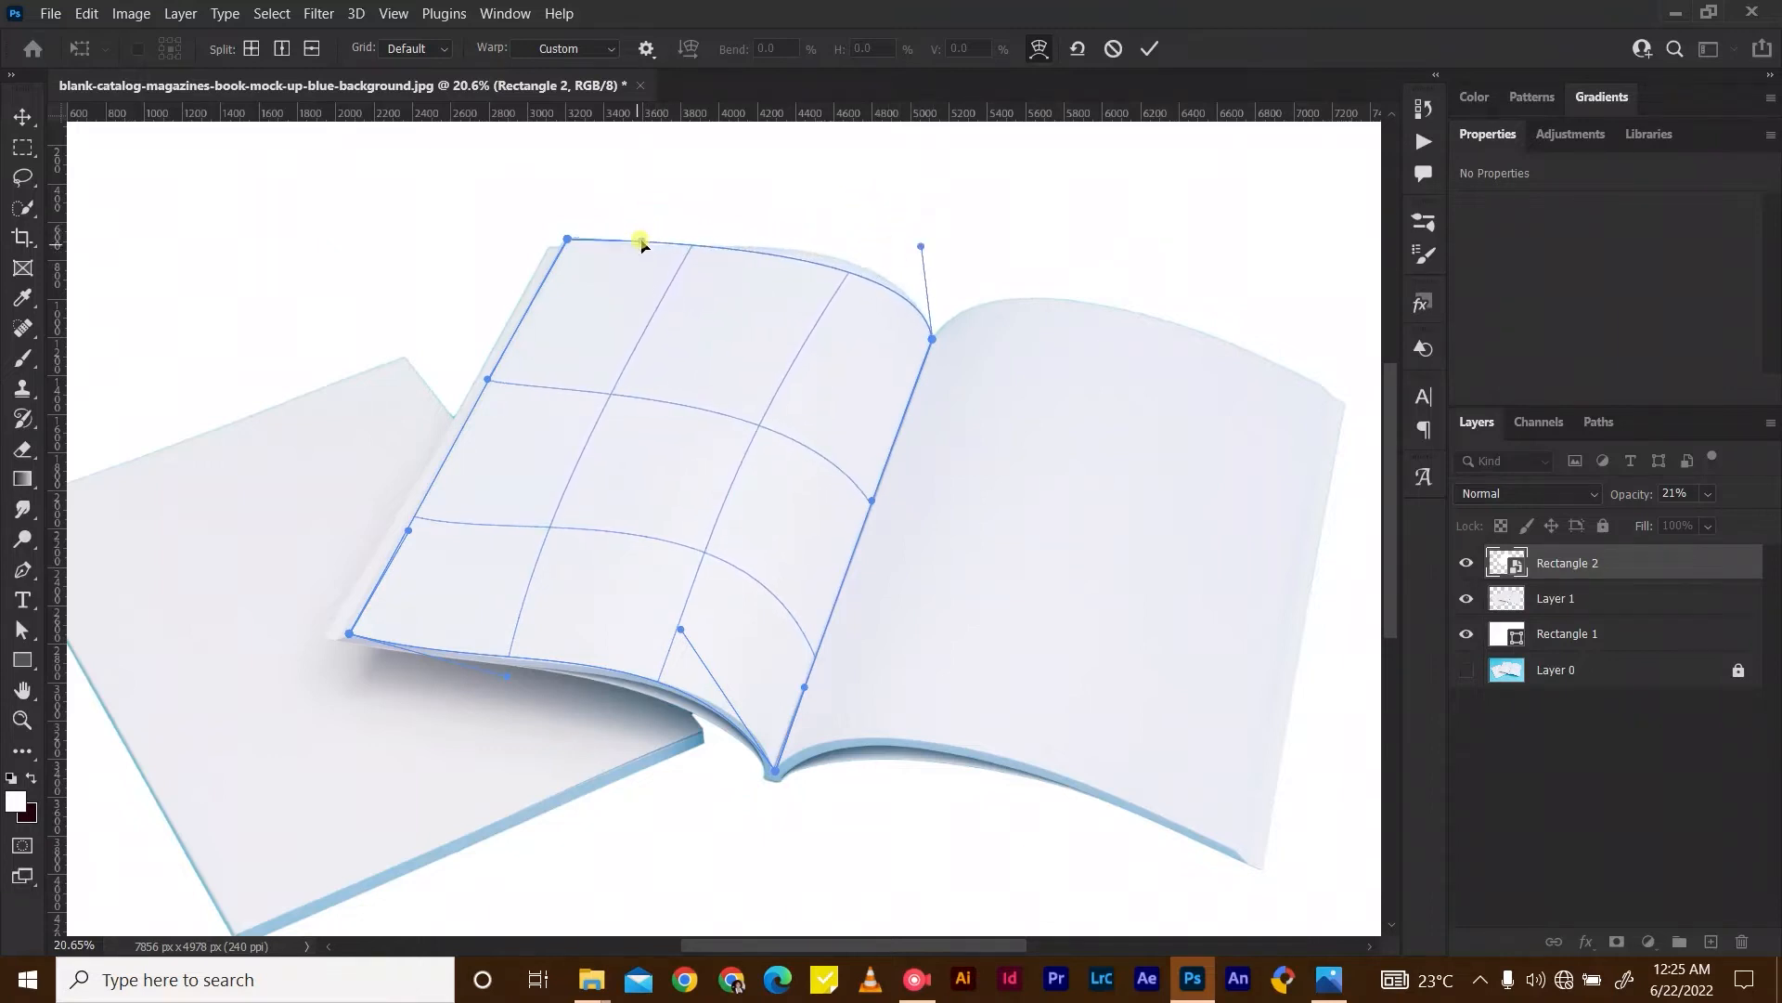
mouse_move(919, 249)
mouse_down()
mouse_move(919, 229)
mouse_move(927, 307)
mouse_move(914, 222)
mouse_up()
drag(640, 242, 632, 256)
Refine the warp's upper edge and upper outer corner so they closely trace the left page's top curve.
scroll(817, 468, up, 5)
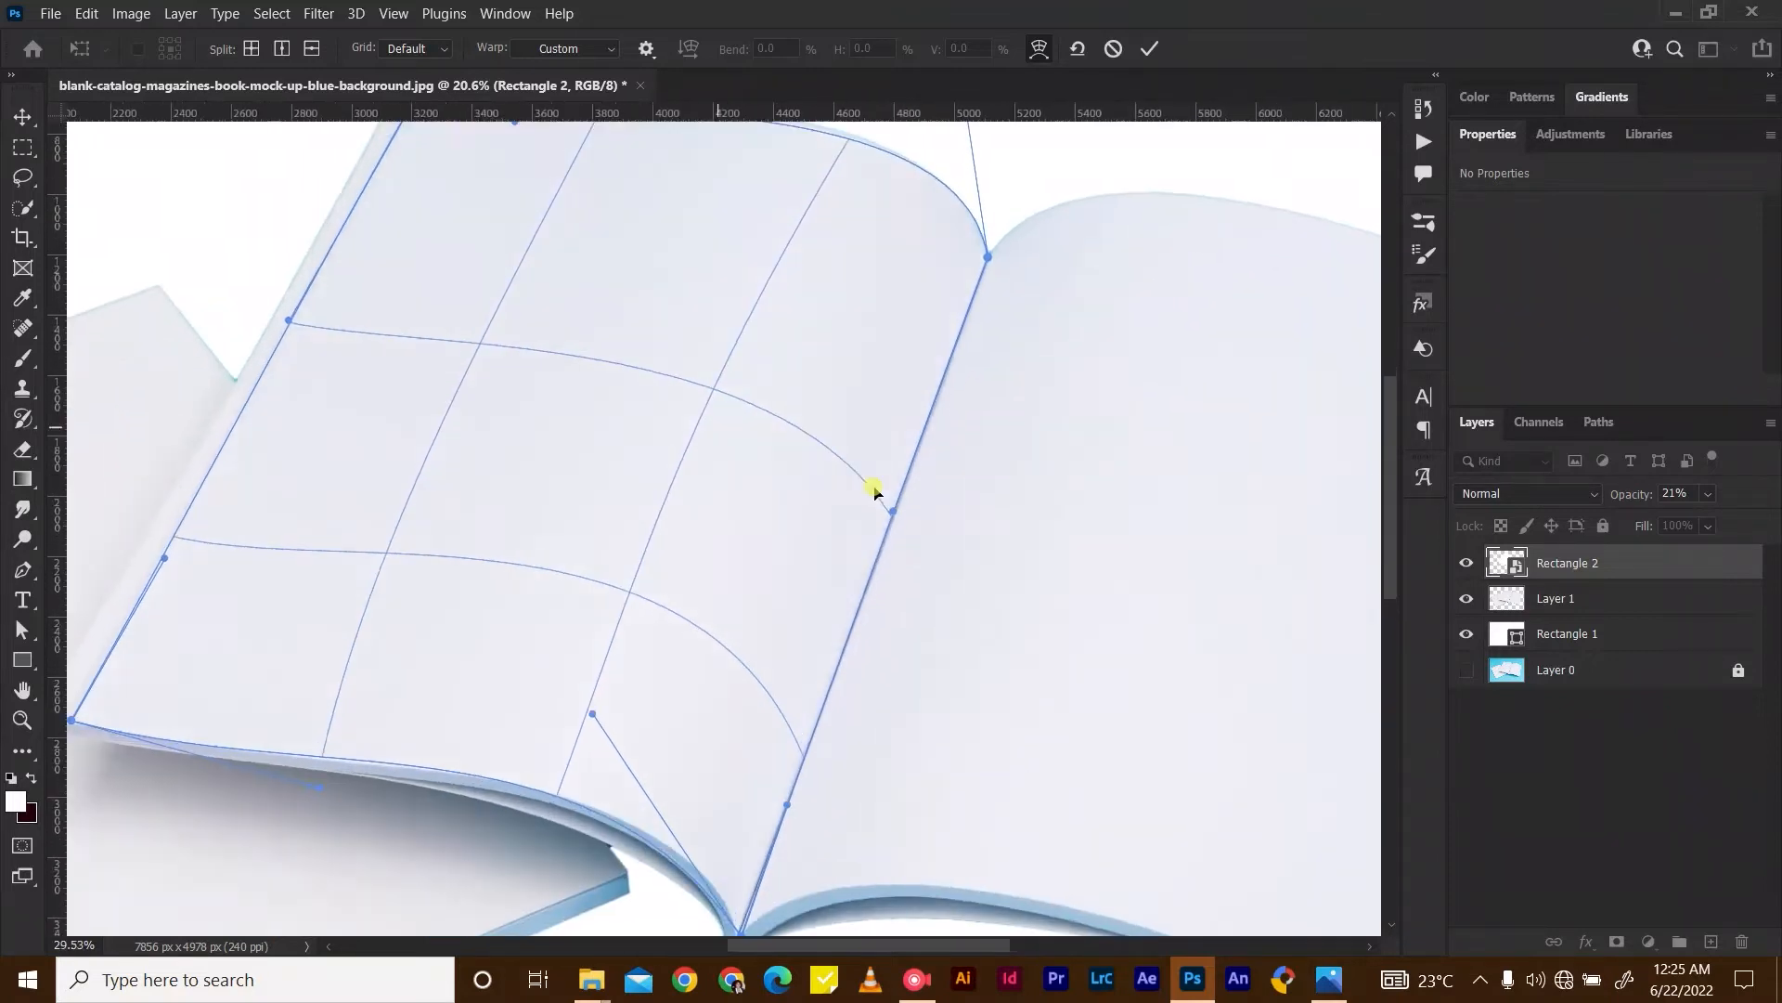
drag(1043, 436, 1025, 798)
drag(958, 411, 924, 388)
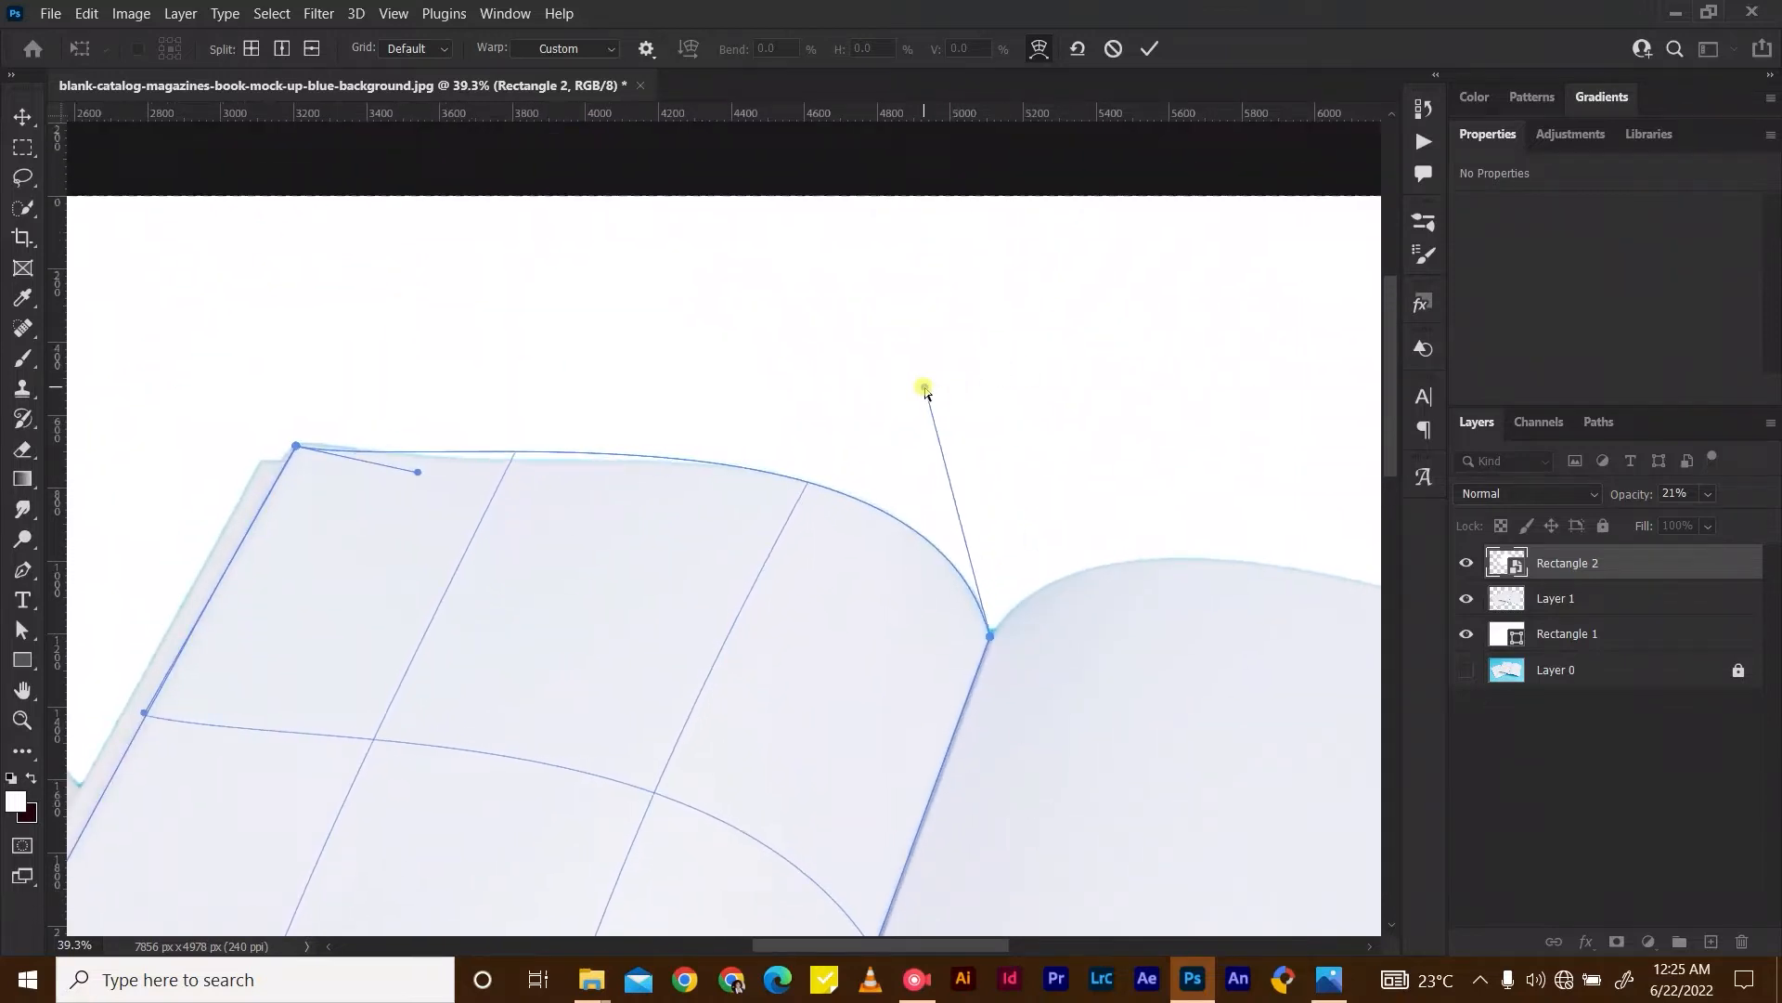
drag(409, 467, 493, 462)
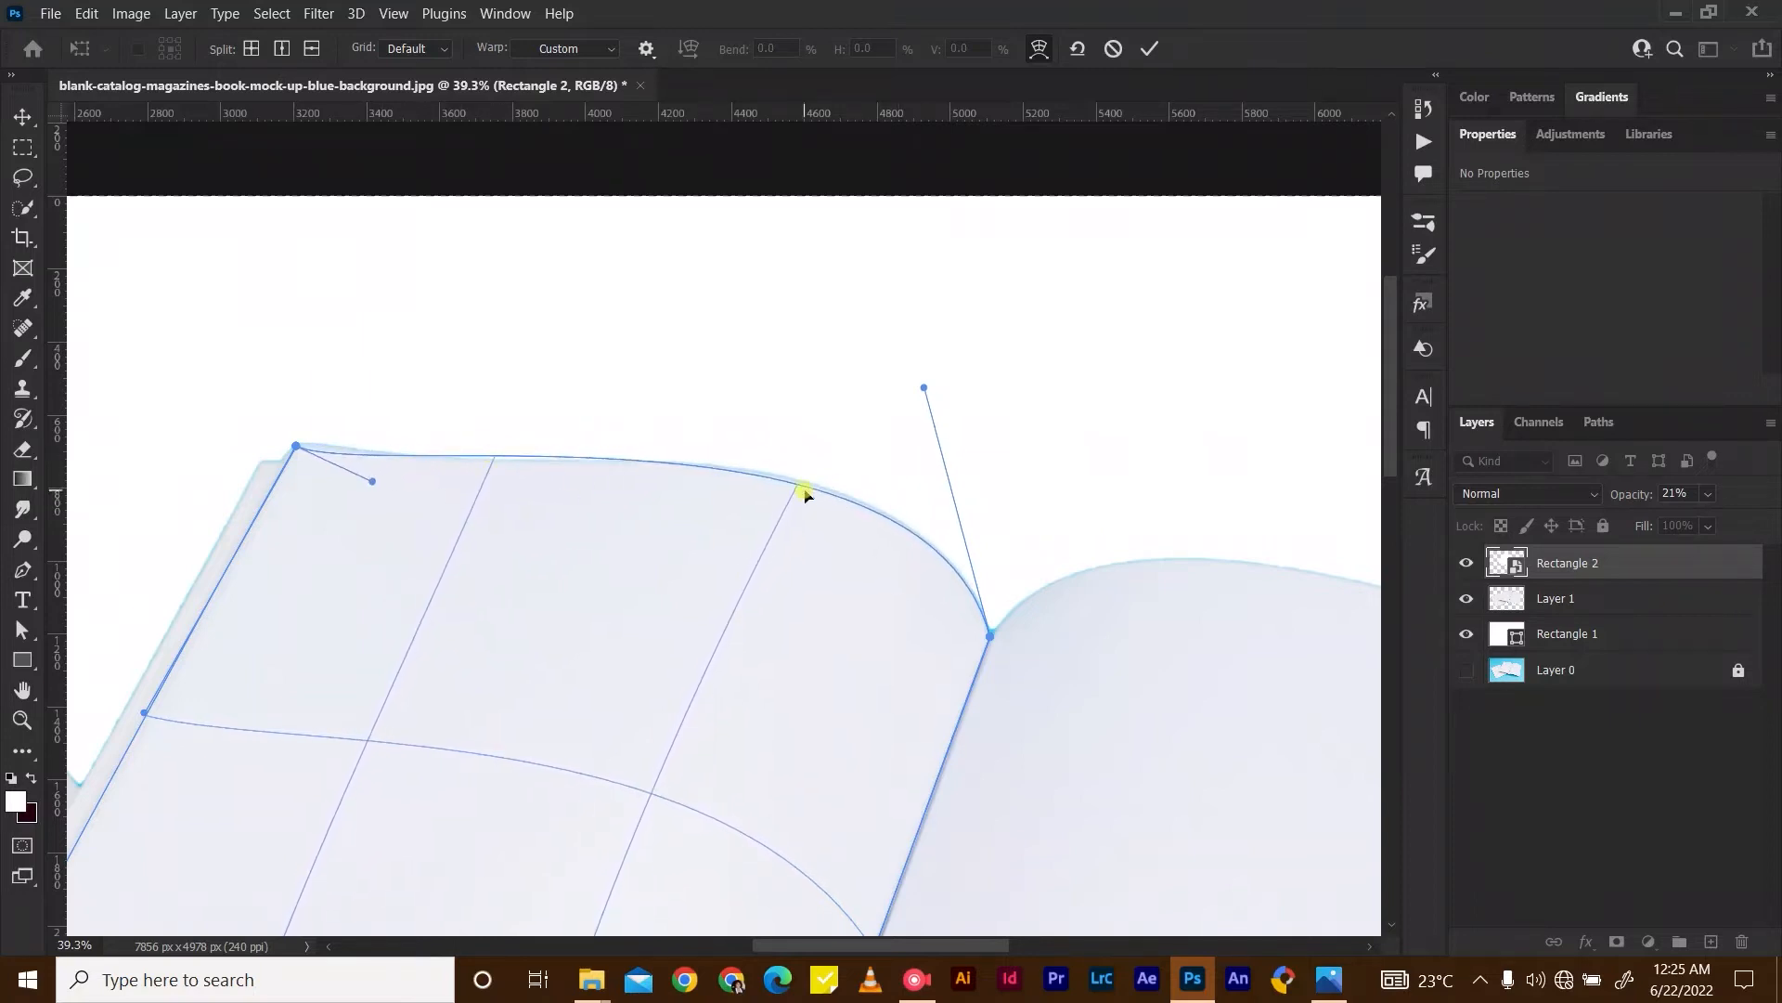
drag(797, 490, 796, 481)
drag(296, 447, 440, 499)
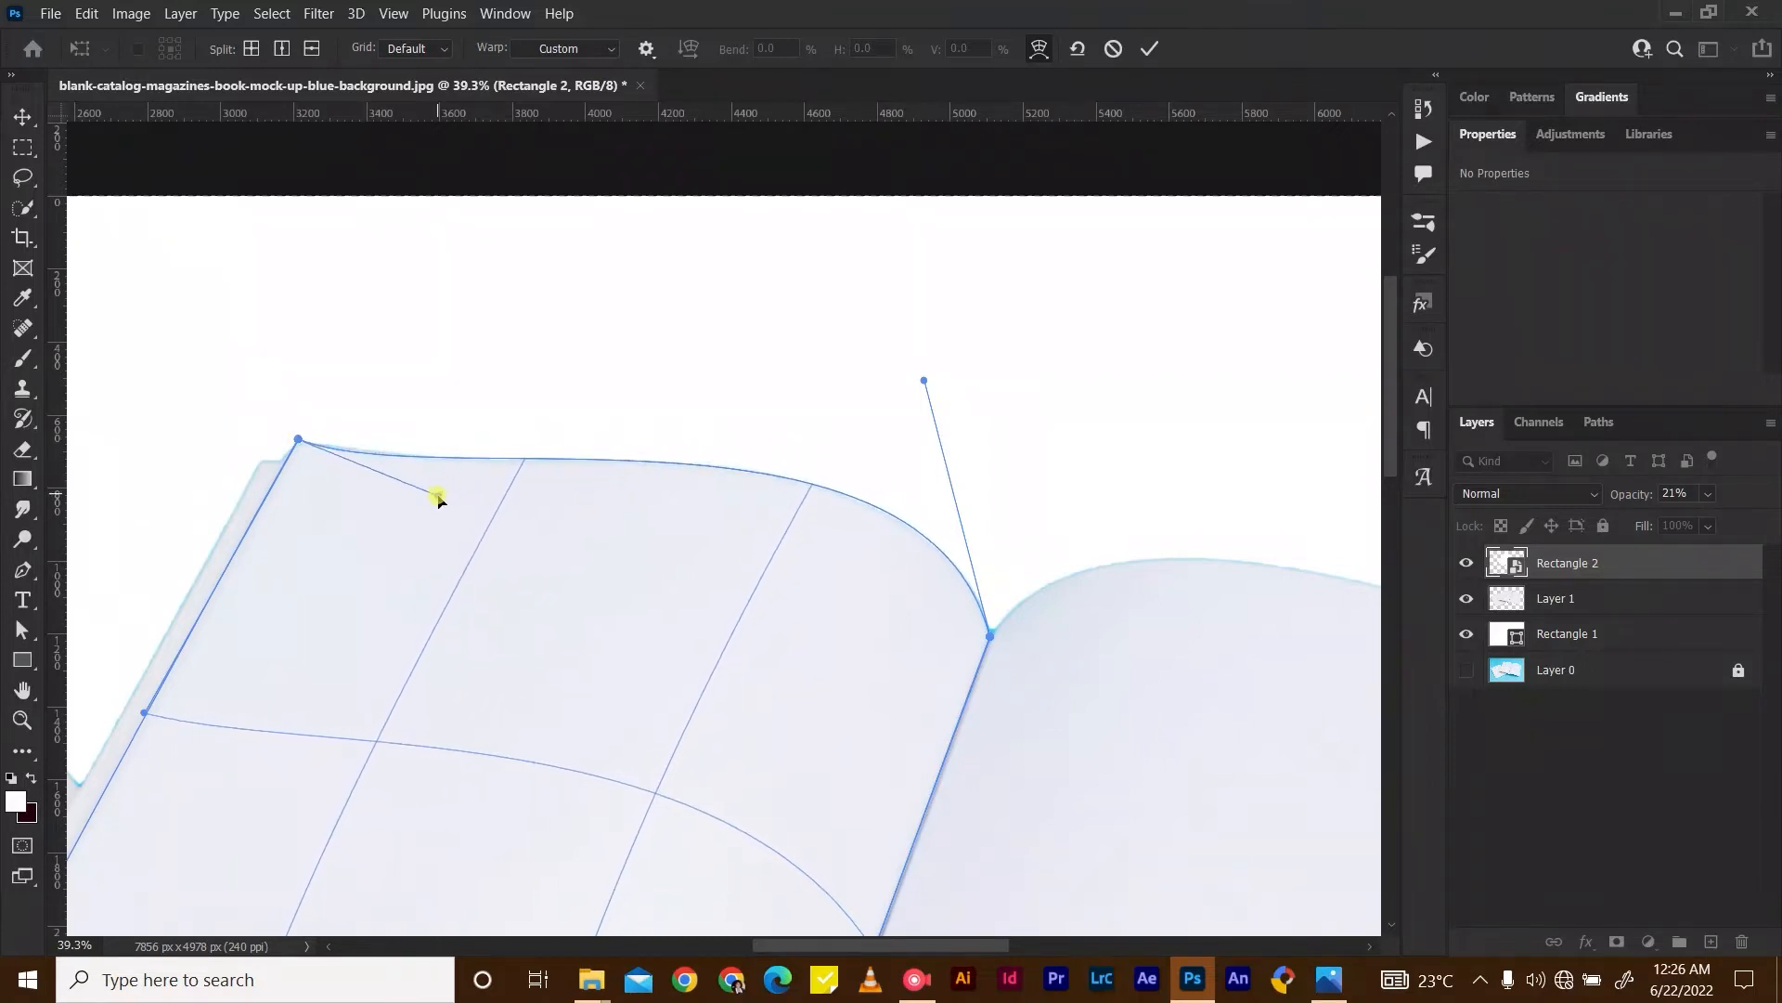
Fine-tune the inner grid curves of the left page's warp.
scroll(909, 524, down, 8)
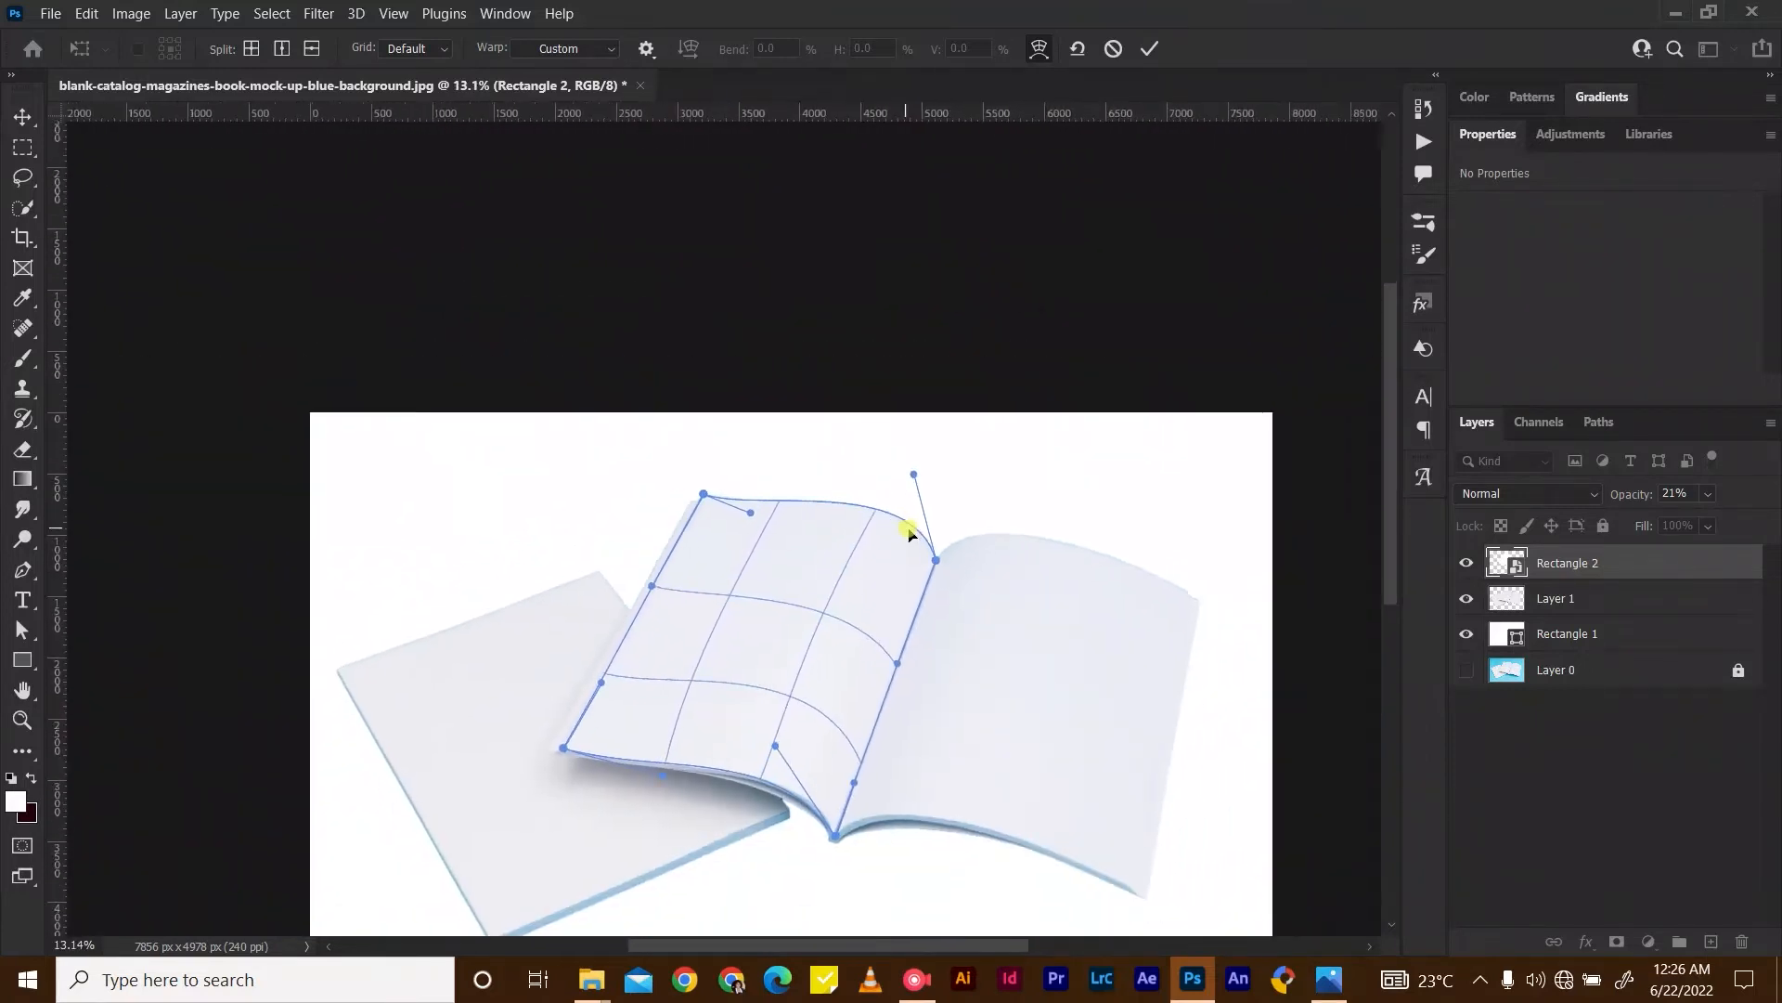
drag(671, 692, 684, 688)
drag(819, 621, 830, 612)
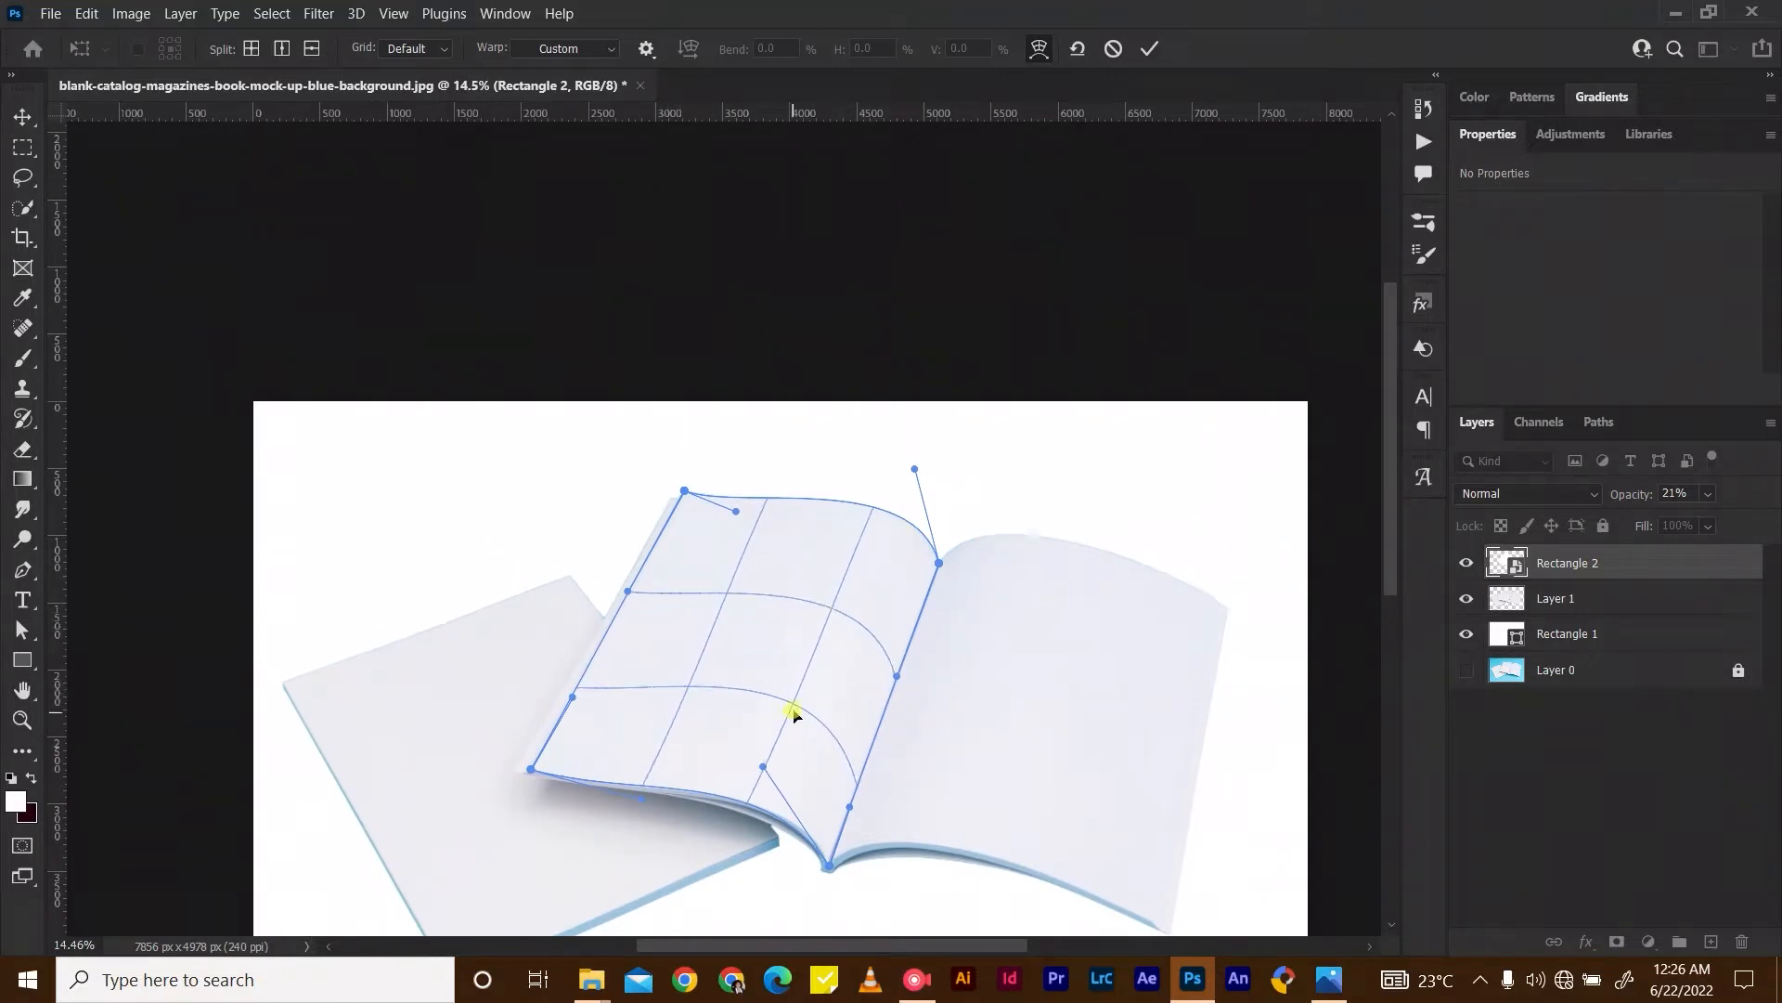
drag(792, 703, 787, 705)
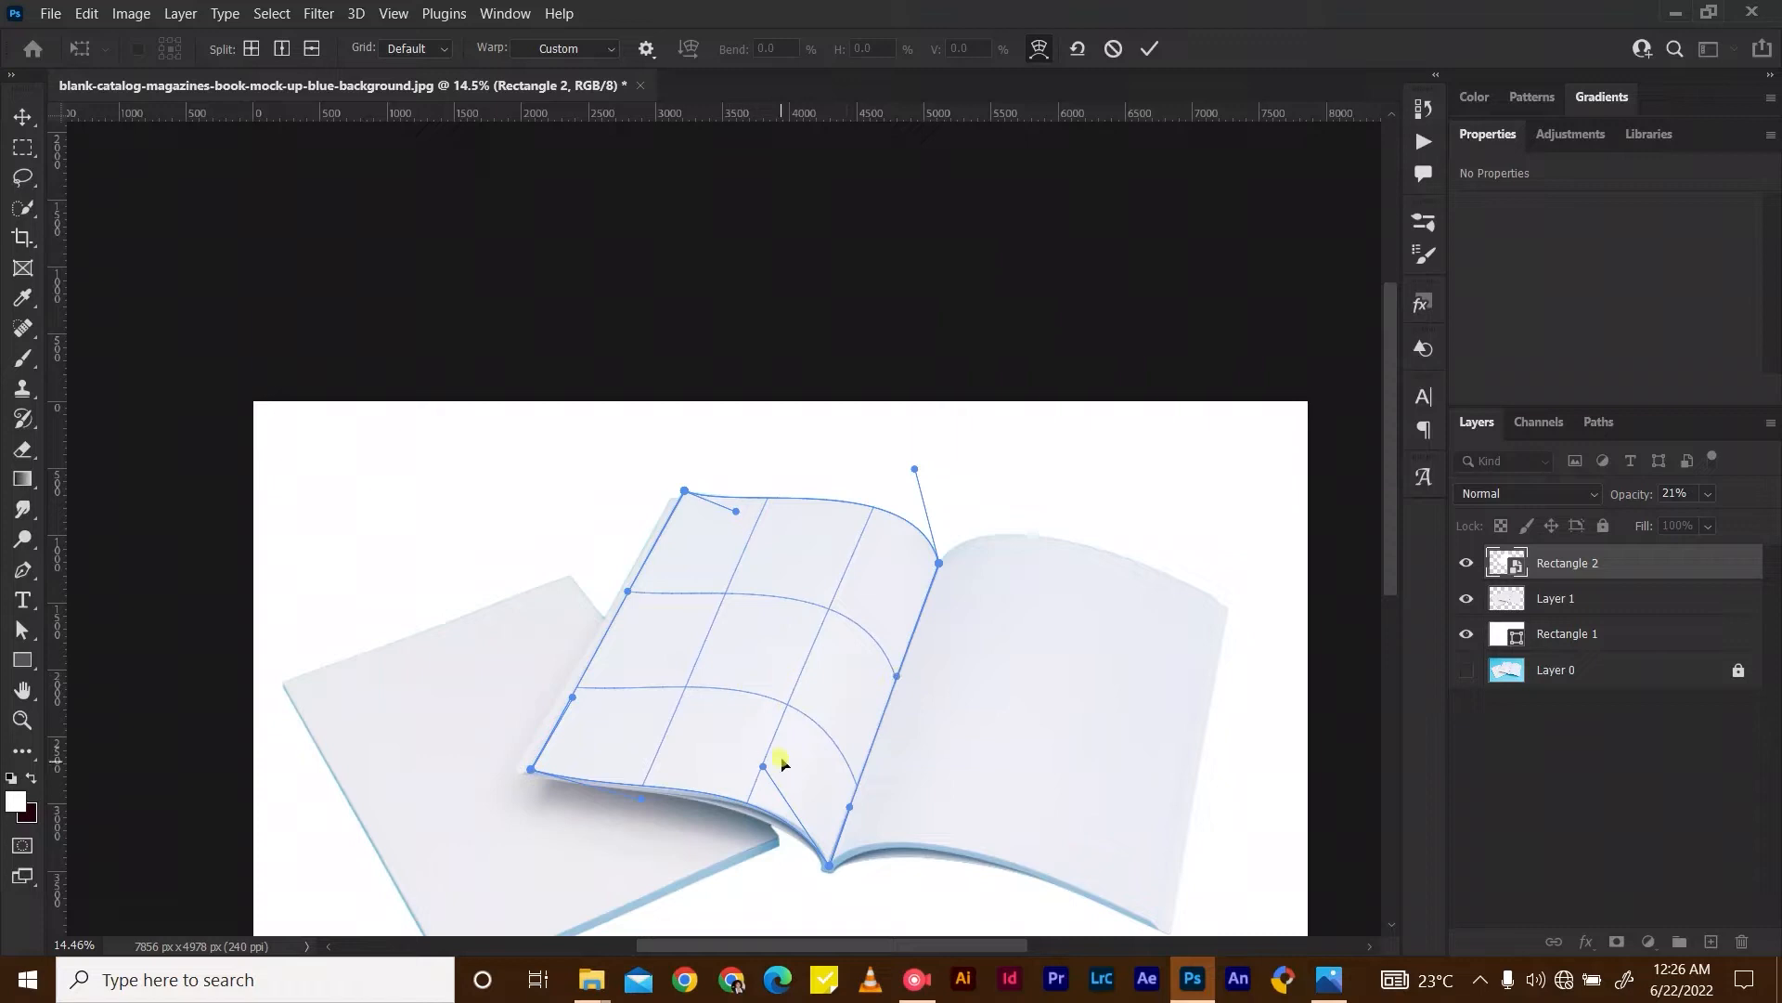
Set the warped left-page rectangle's opacity back to 100% and apply the warp.
click(1708, 494)
drag(1678, 519, 1776, 521)
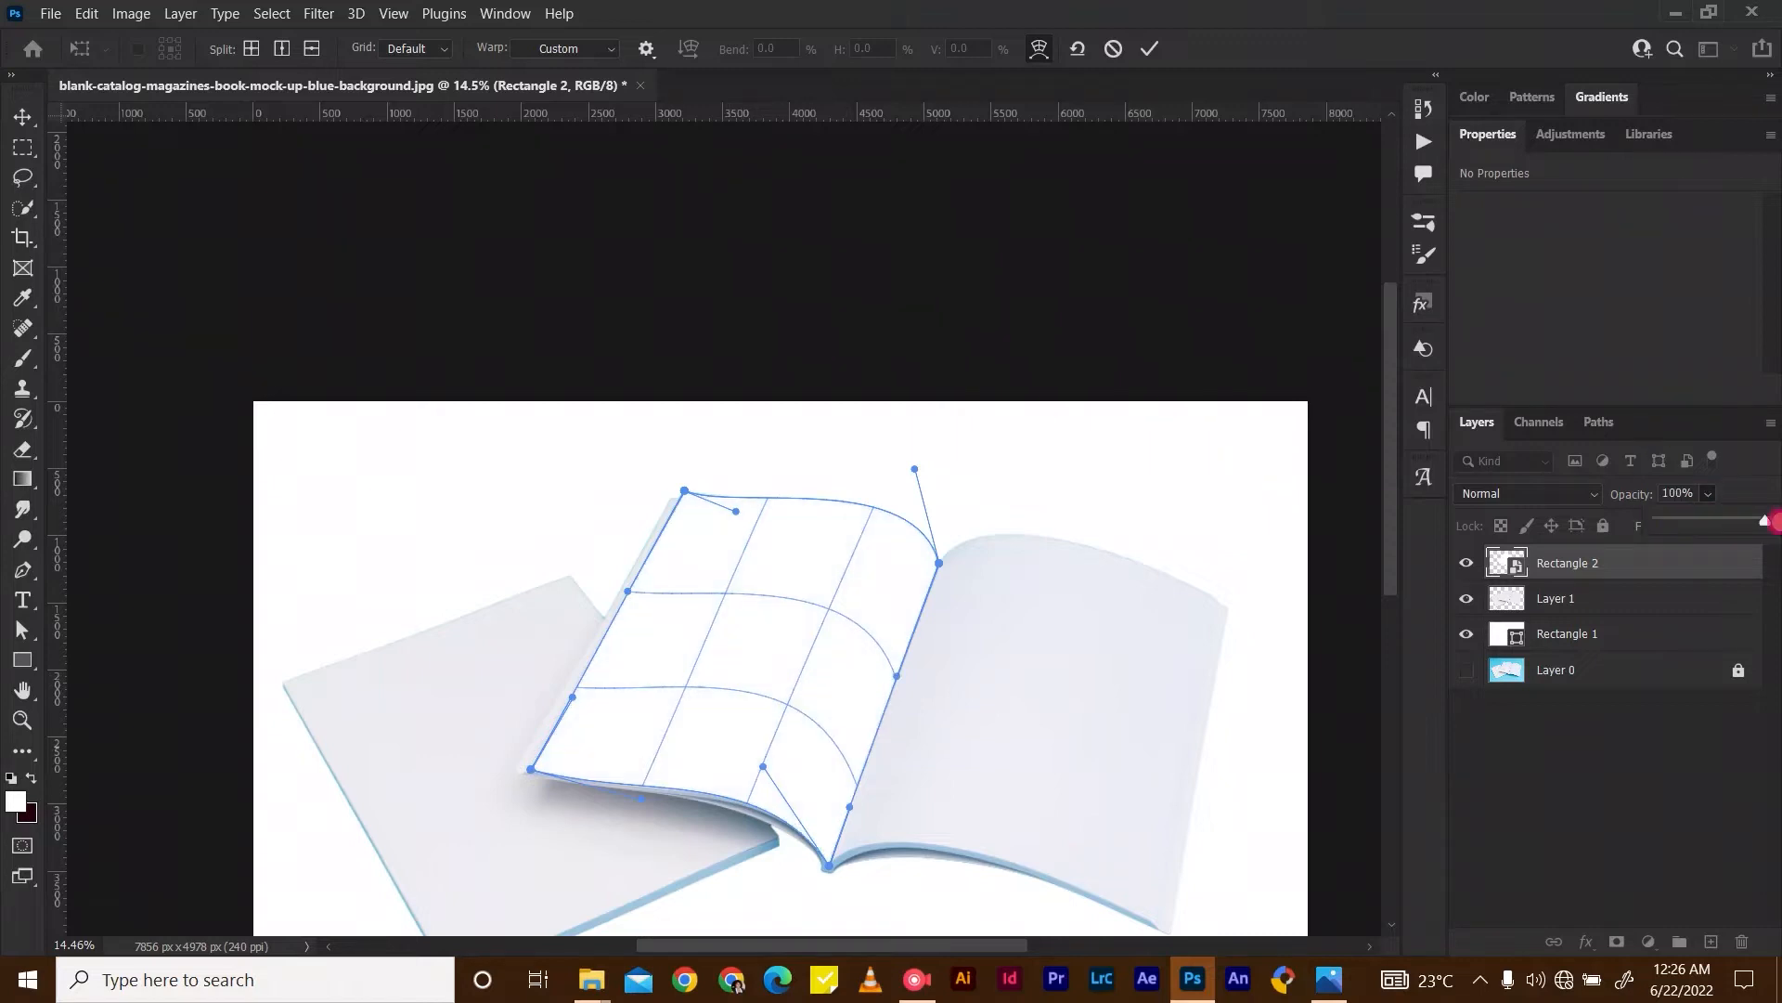
click(1149, 49)
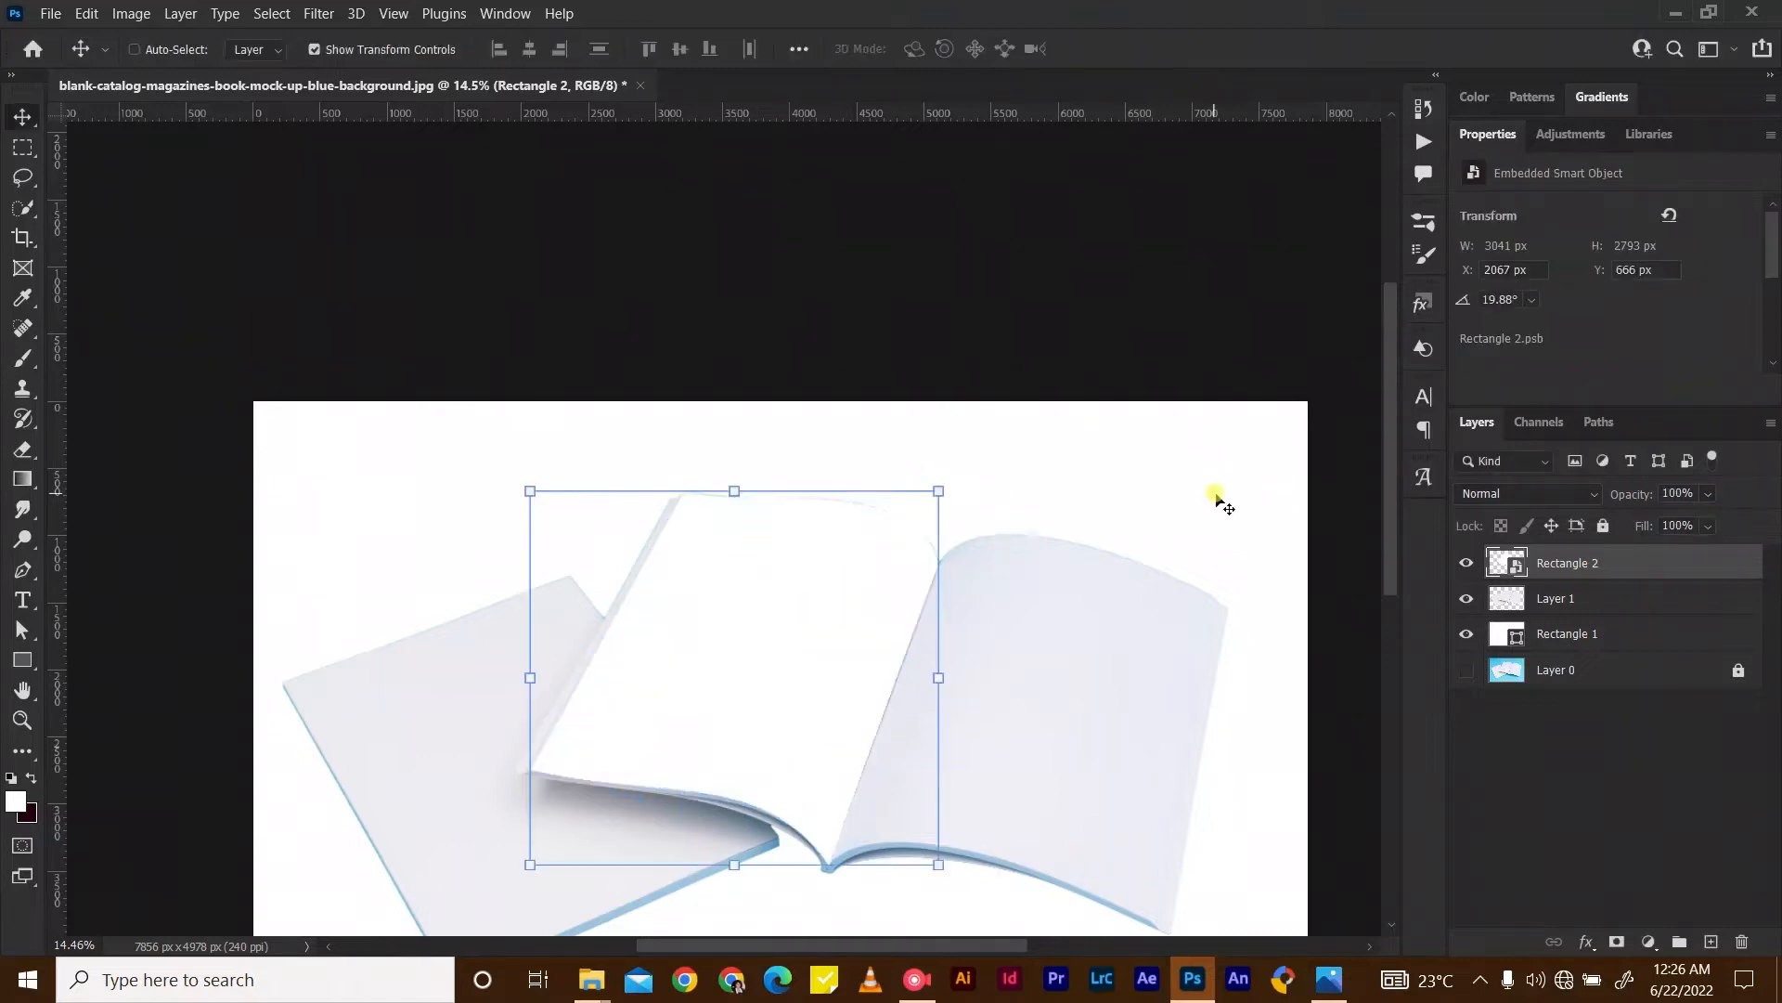
Draw a second white rectangle over the open book's right page and convert it to a smart object.
scroll(1105, 478, right, 2)
scroll(688, 609, up, 2)
click(23, 660)
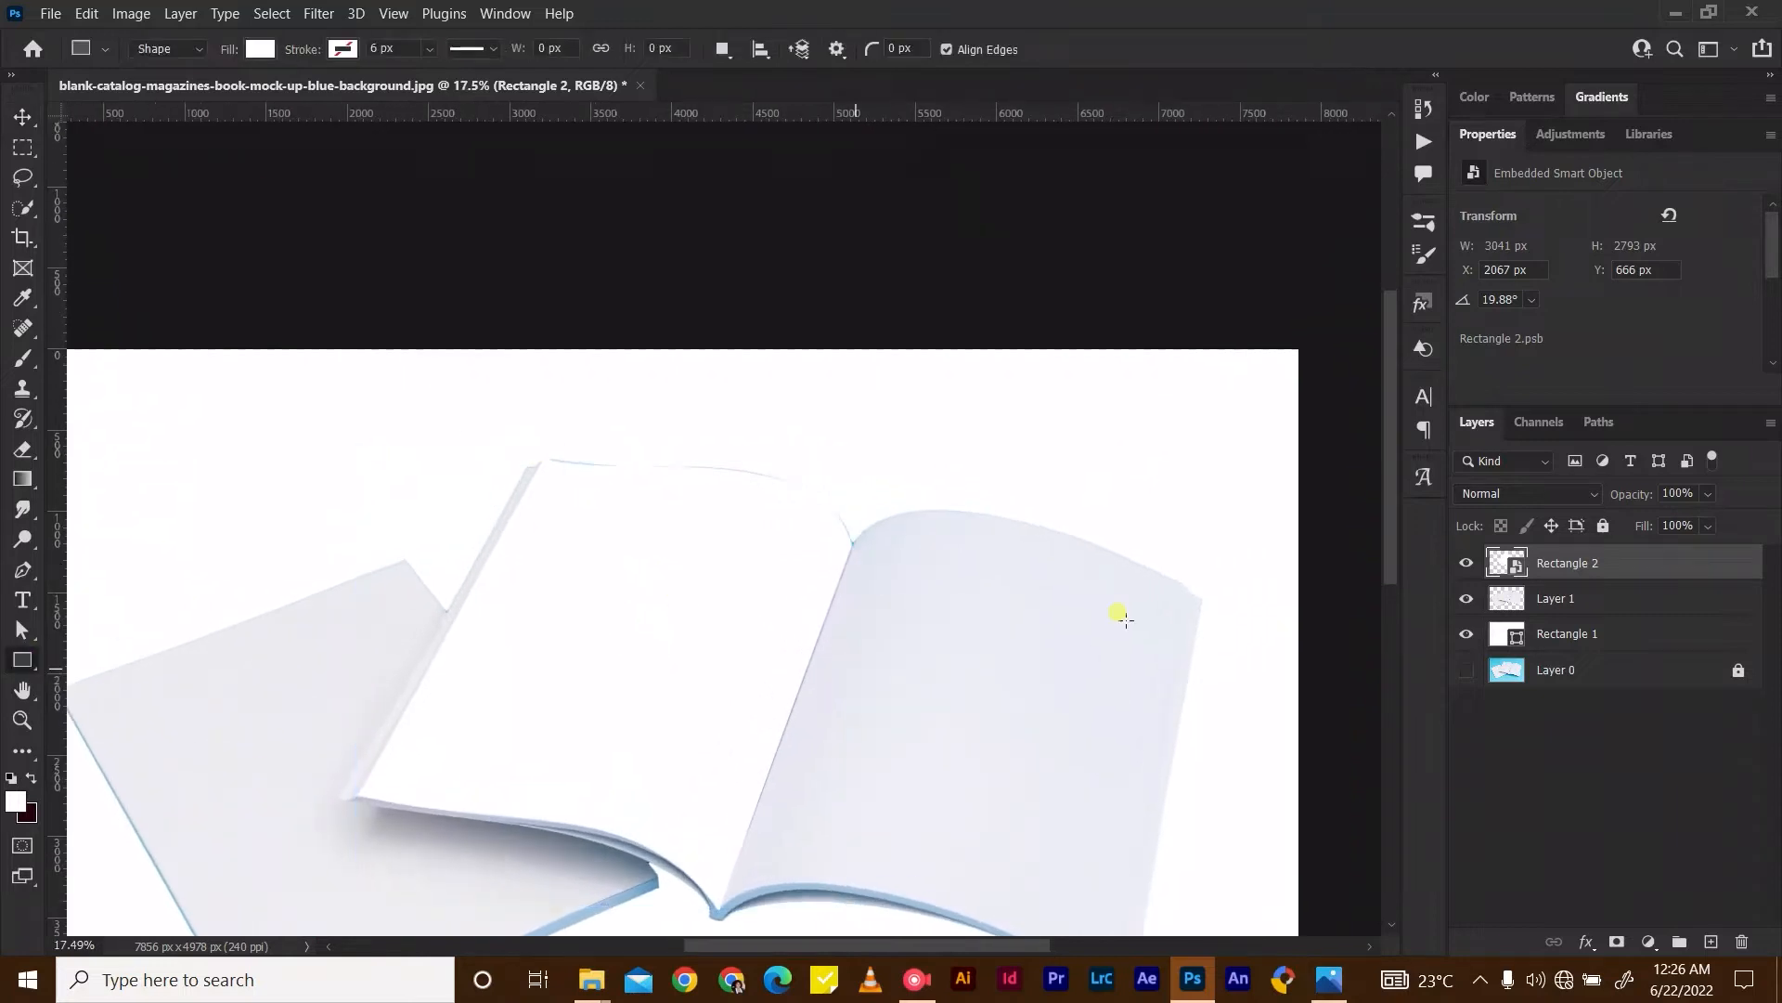
mouse_move(852, 535)
mouse_down()
mouse_move(882, 789)
mouse_move(1177, 933)
mouse_move(1185, 872)
mouse_up()
click(21, 123)
right_click(1030, 620)
right_click(1615, 562)
click(1494, 331)
Rotate the new rectangle by about 13.25° over the right page and lower its opacity to 16%.
drag(1195, 881, 1132, 901)
drag(1010, 690, 956, 688)
click(1710, 493)
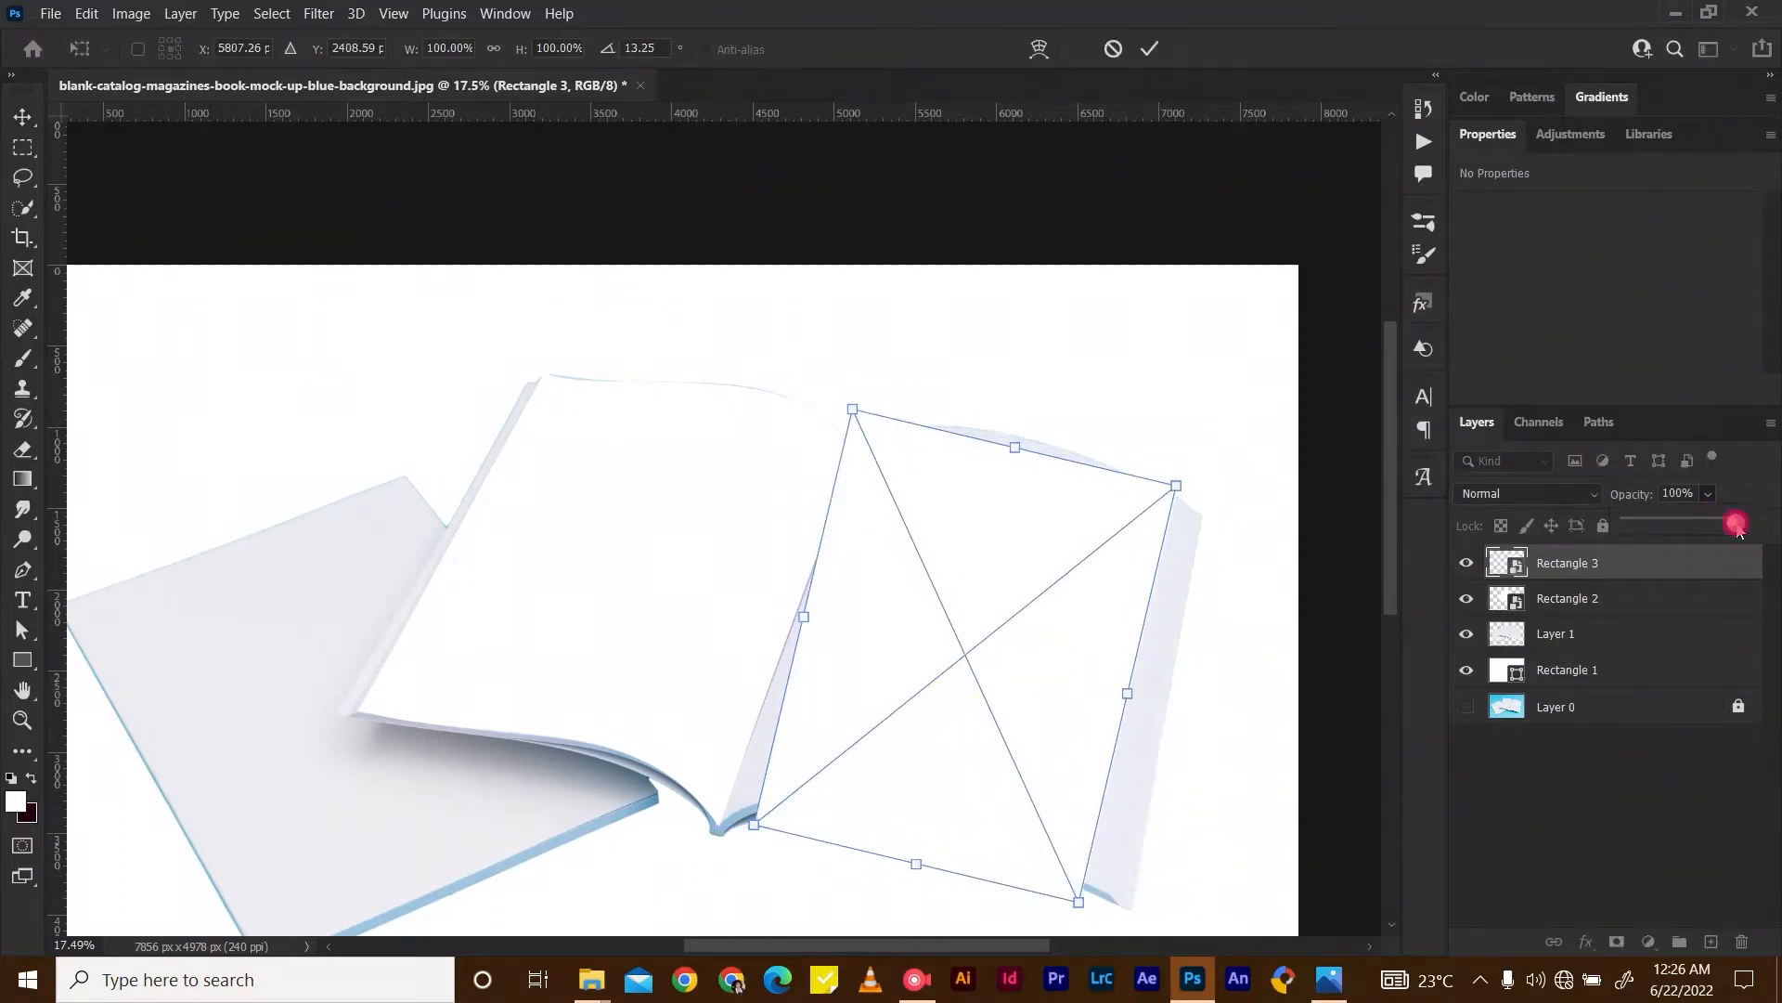
drag(1737, 524, 1641, 525)
Hide the Rectangle 2 layer and warp the new rectangle, fitting its corners to the open book's right page.
click(1467, 598)
key(Return)
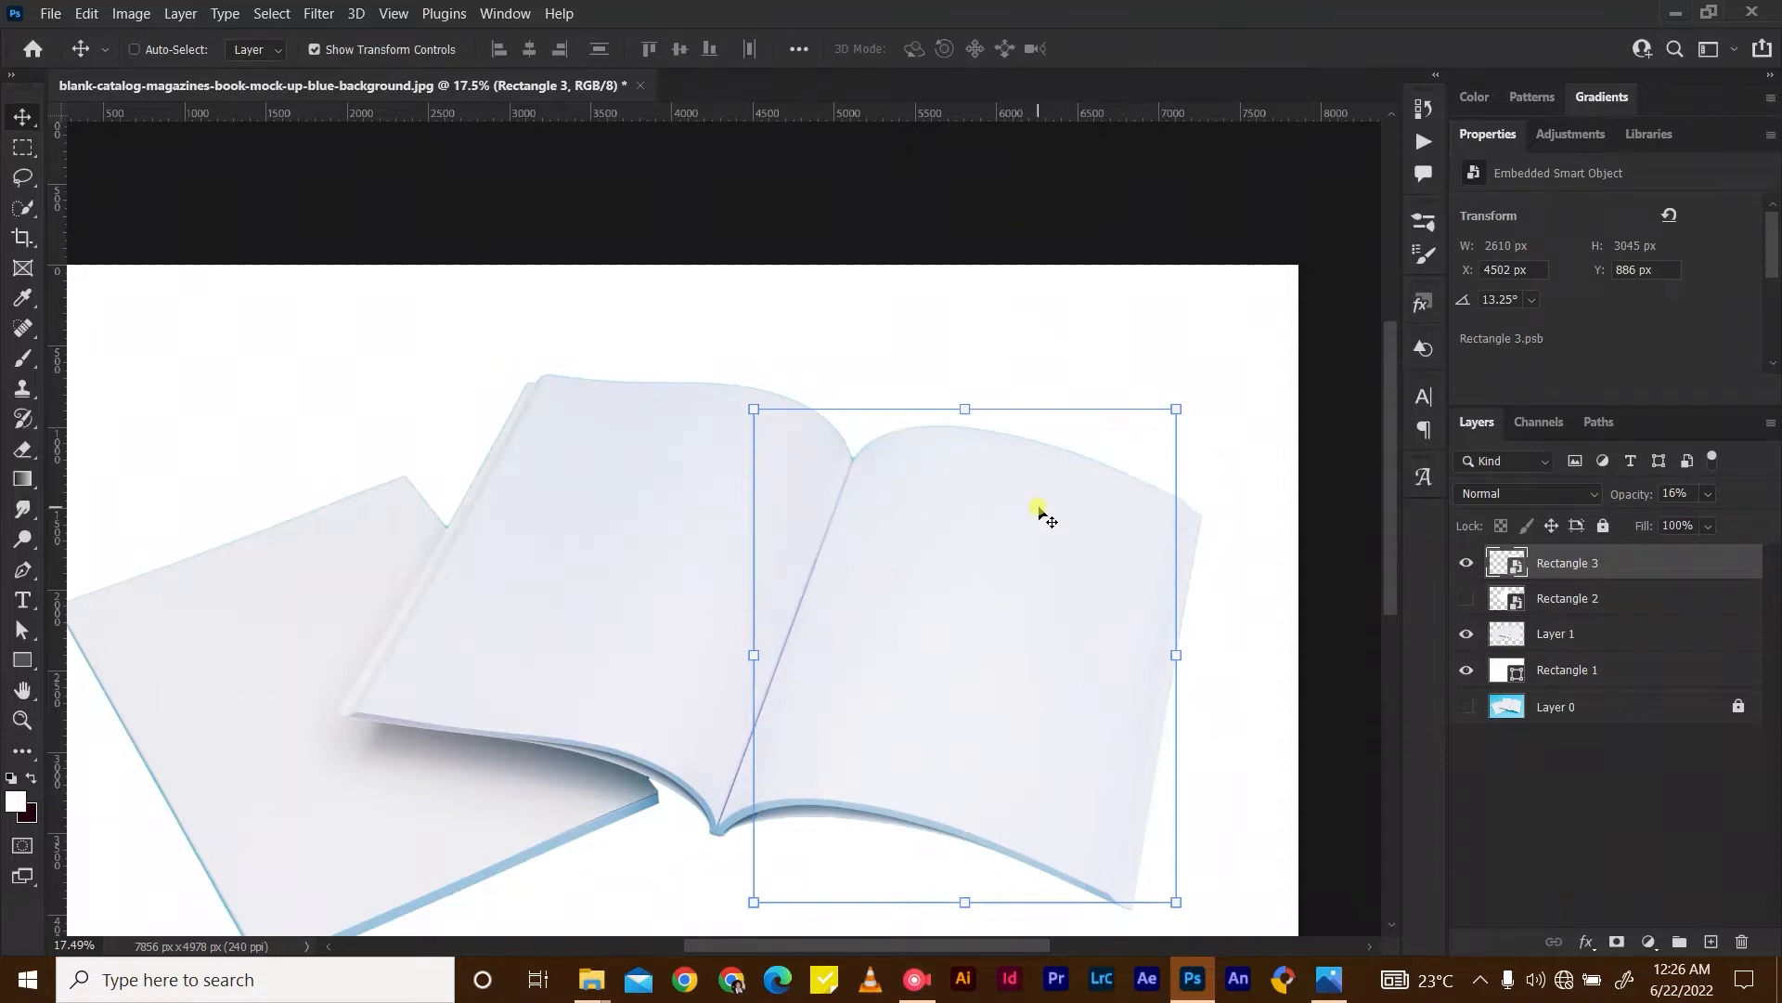
key(ctrl+t)
click(1038, 48)
drag(892, 399, 852, 456)
drag(733, 804, 720, 825)
drag(1047, 911, 1106, 889)
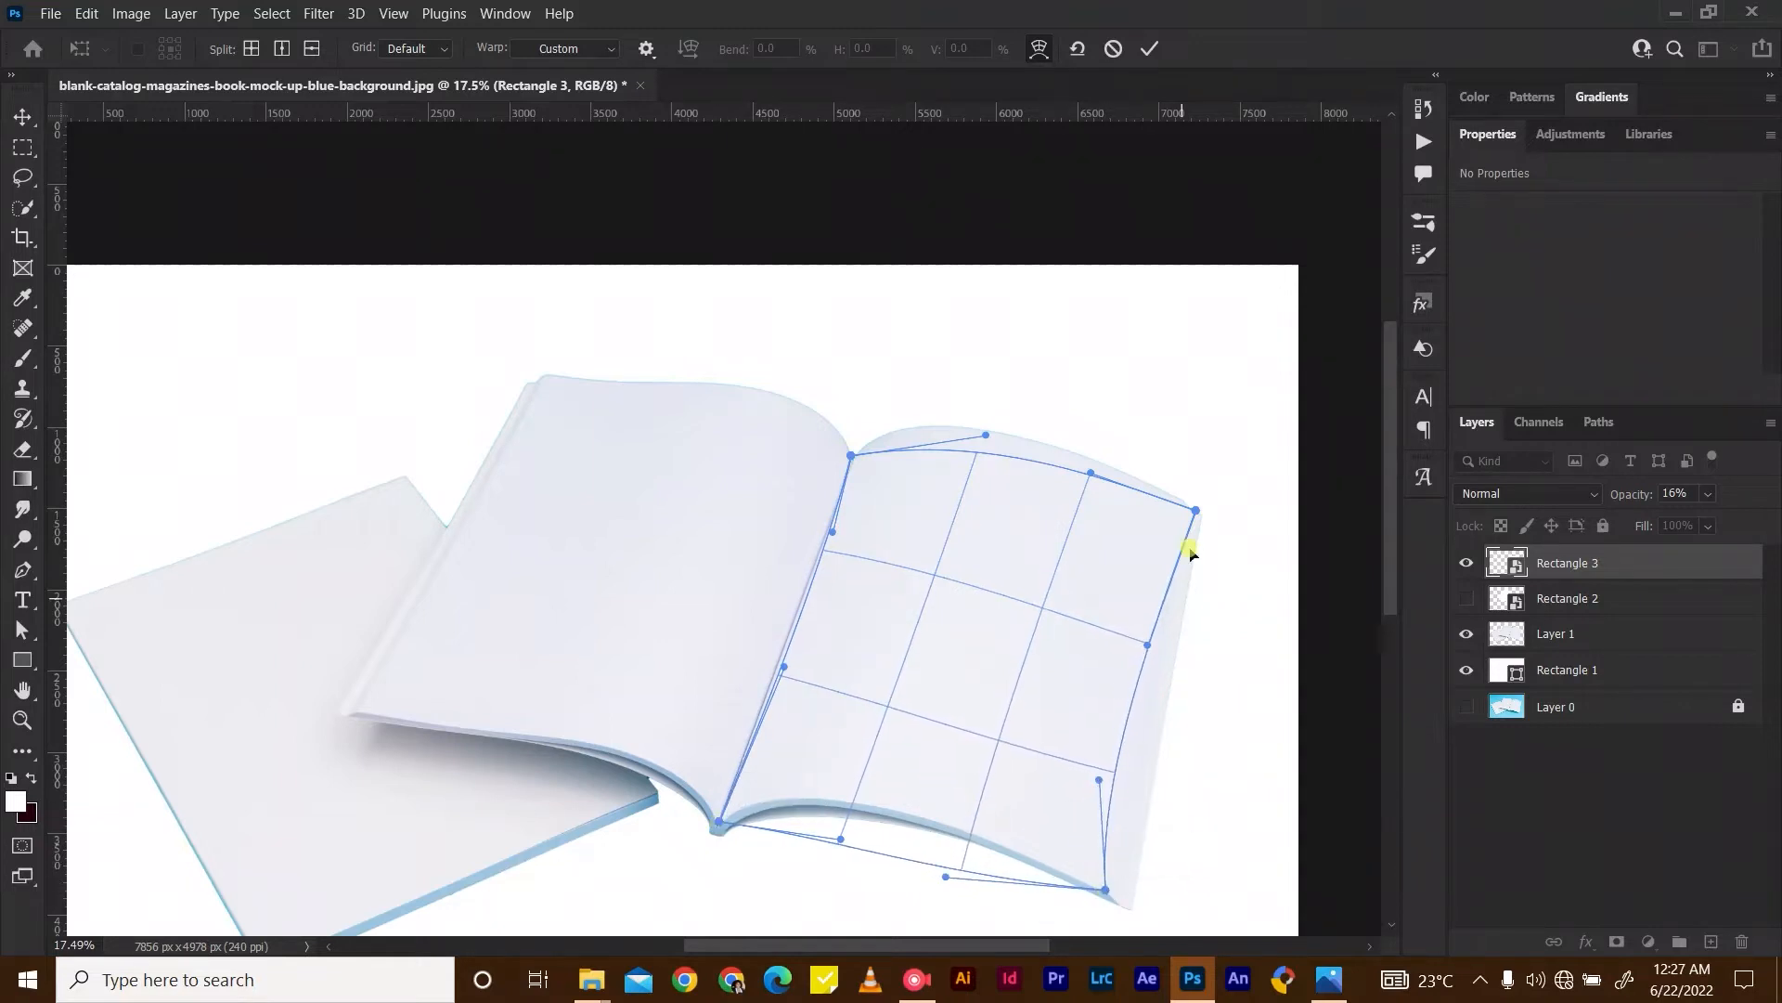
Curve the lower edge of the Rectangle 3 warp to follow the bottom edge of the open book's right page.
drag(940, 874, 944, 797)
drag(838, 842, 783, 776)
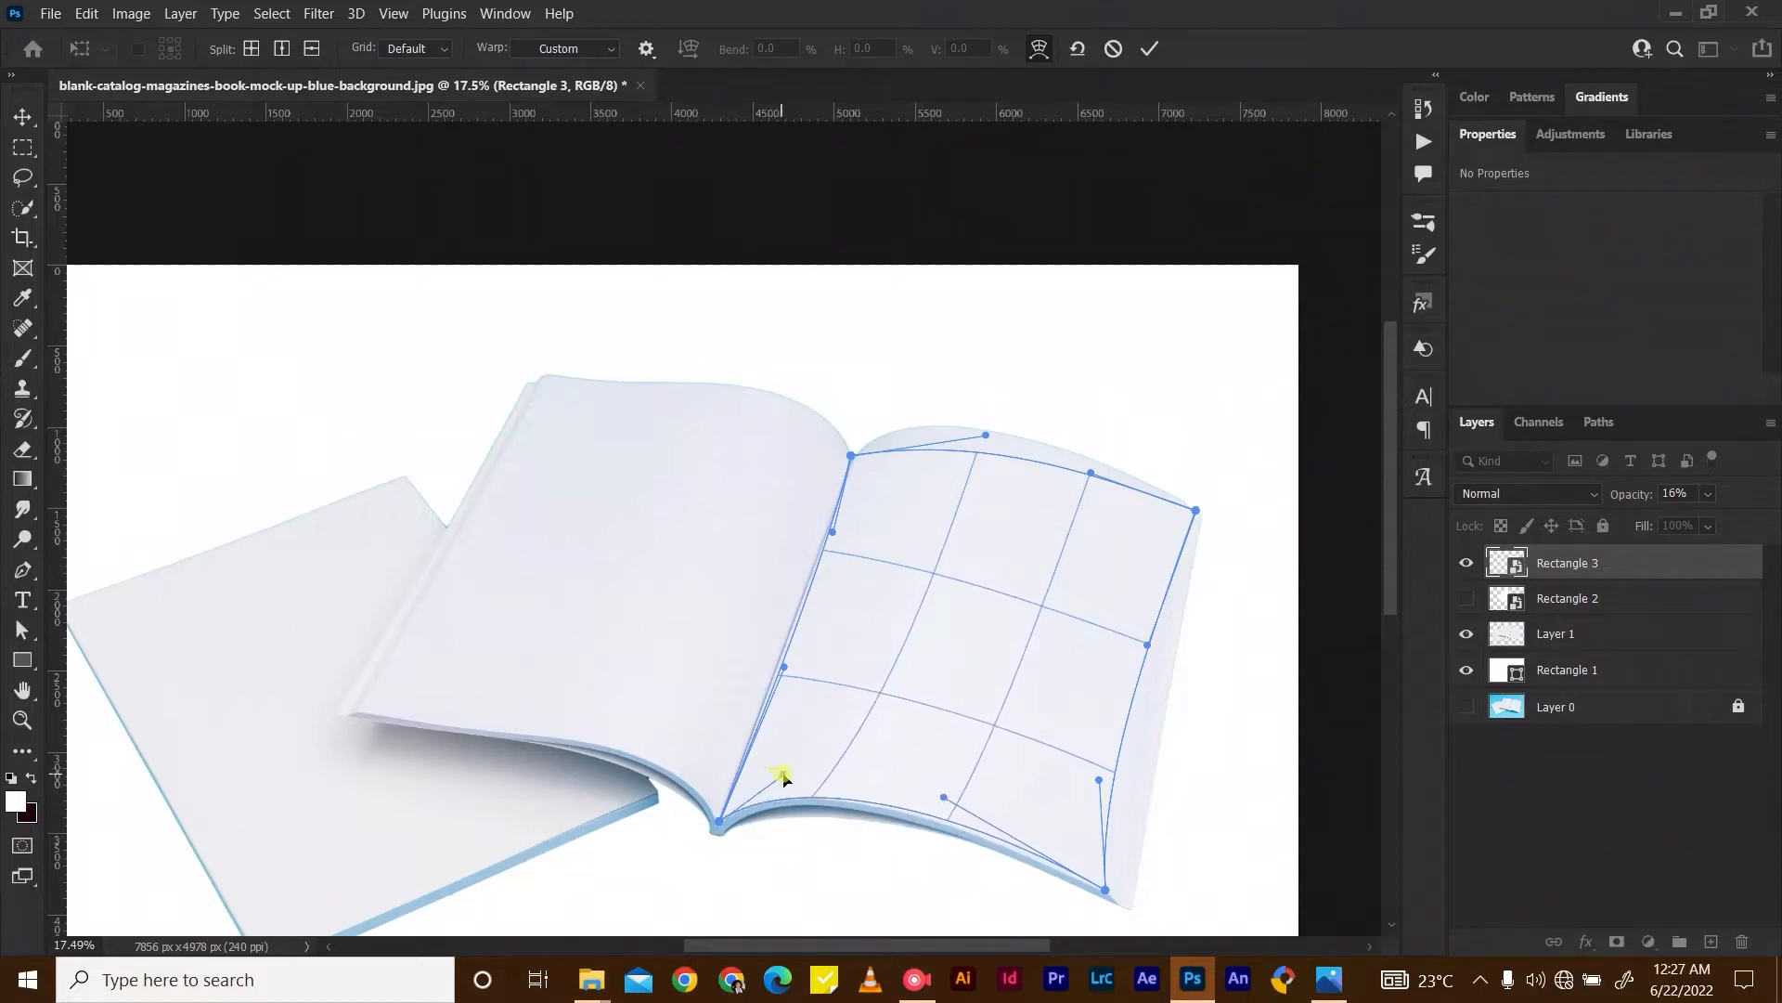
drag(938, 794, 994, 801)
drag(1104, 888, 1101, 889)
drag(977, 816, 963, 830)
drag(783, 774, 834, 798)
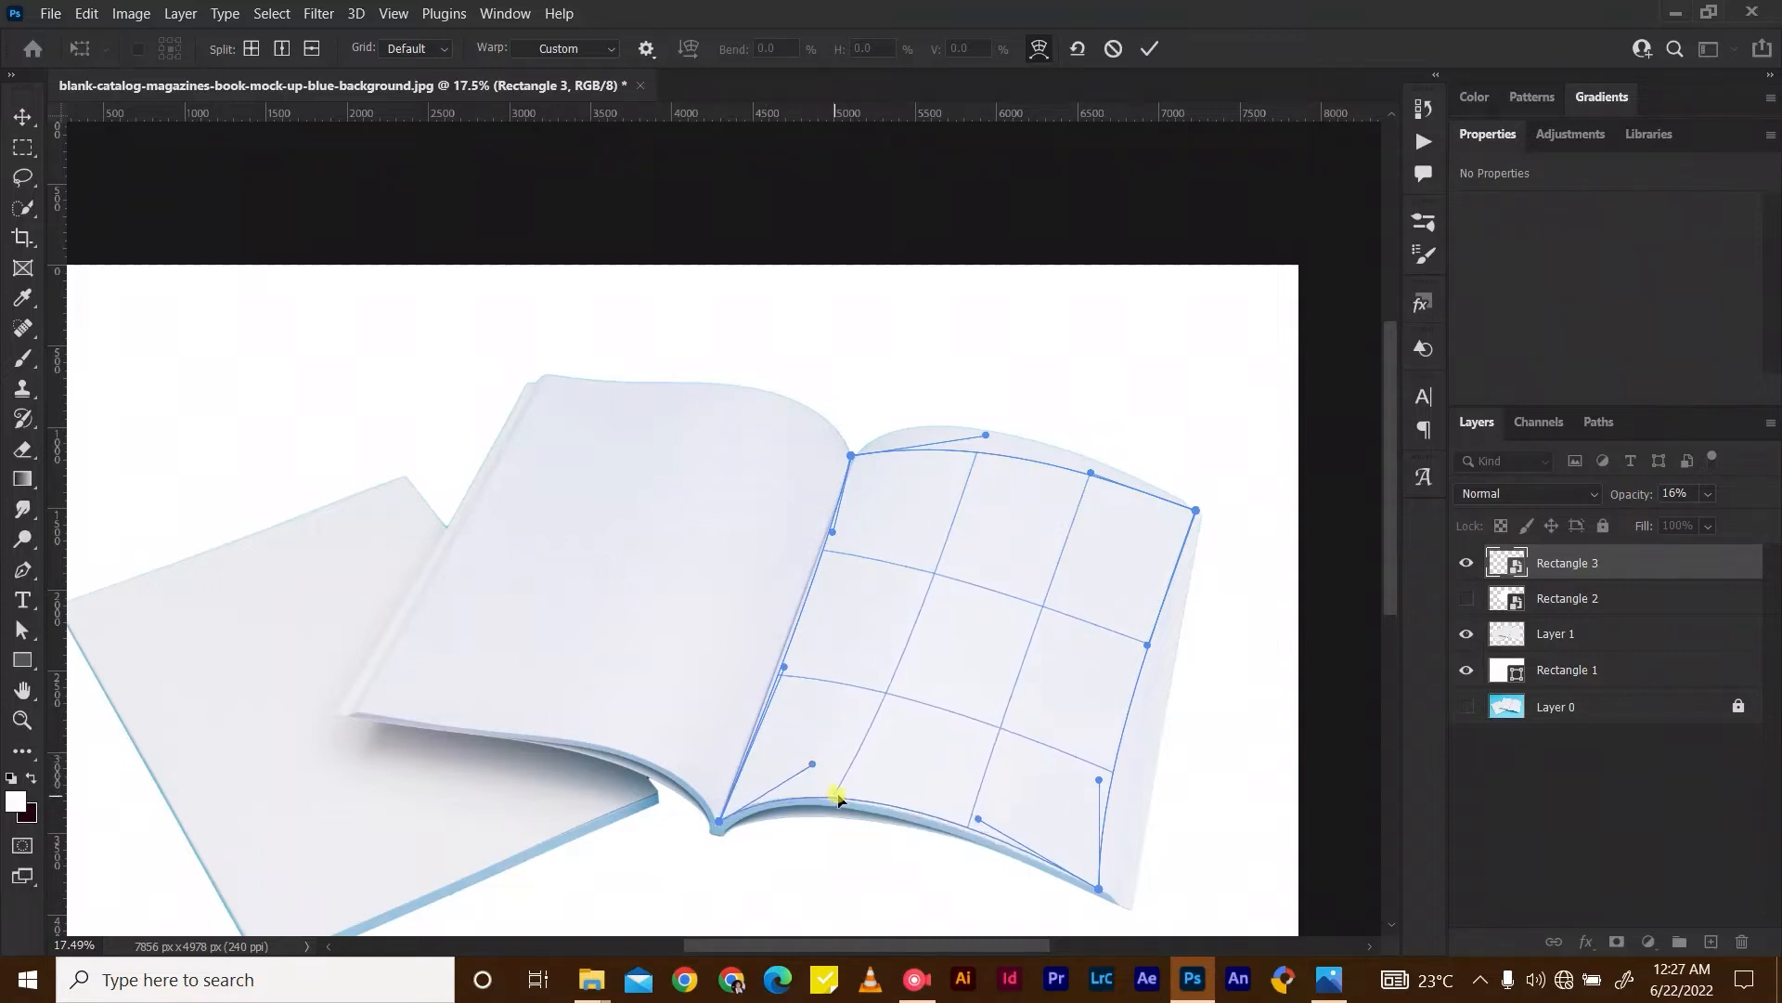
drag(975, 818, 971, 829)
Align the warp's outer edge with the right page's outer border, adjusting its handles and moving its upper outer corner inward.
scroll(1225, 784, up, 2)
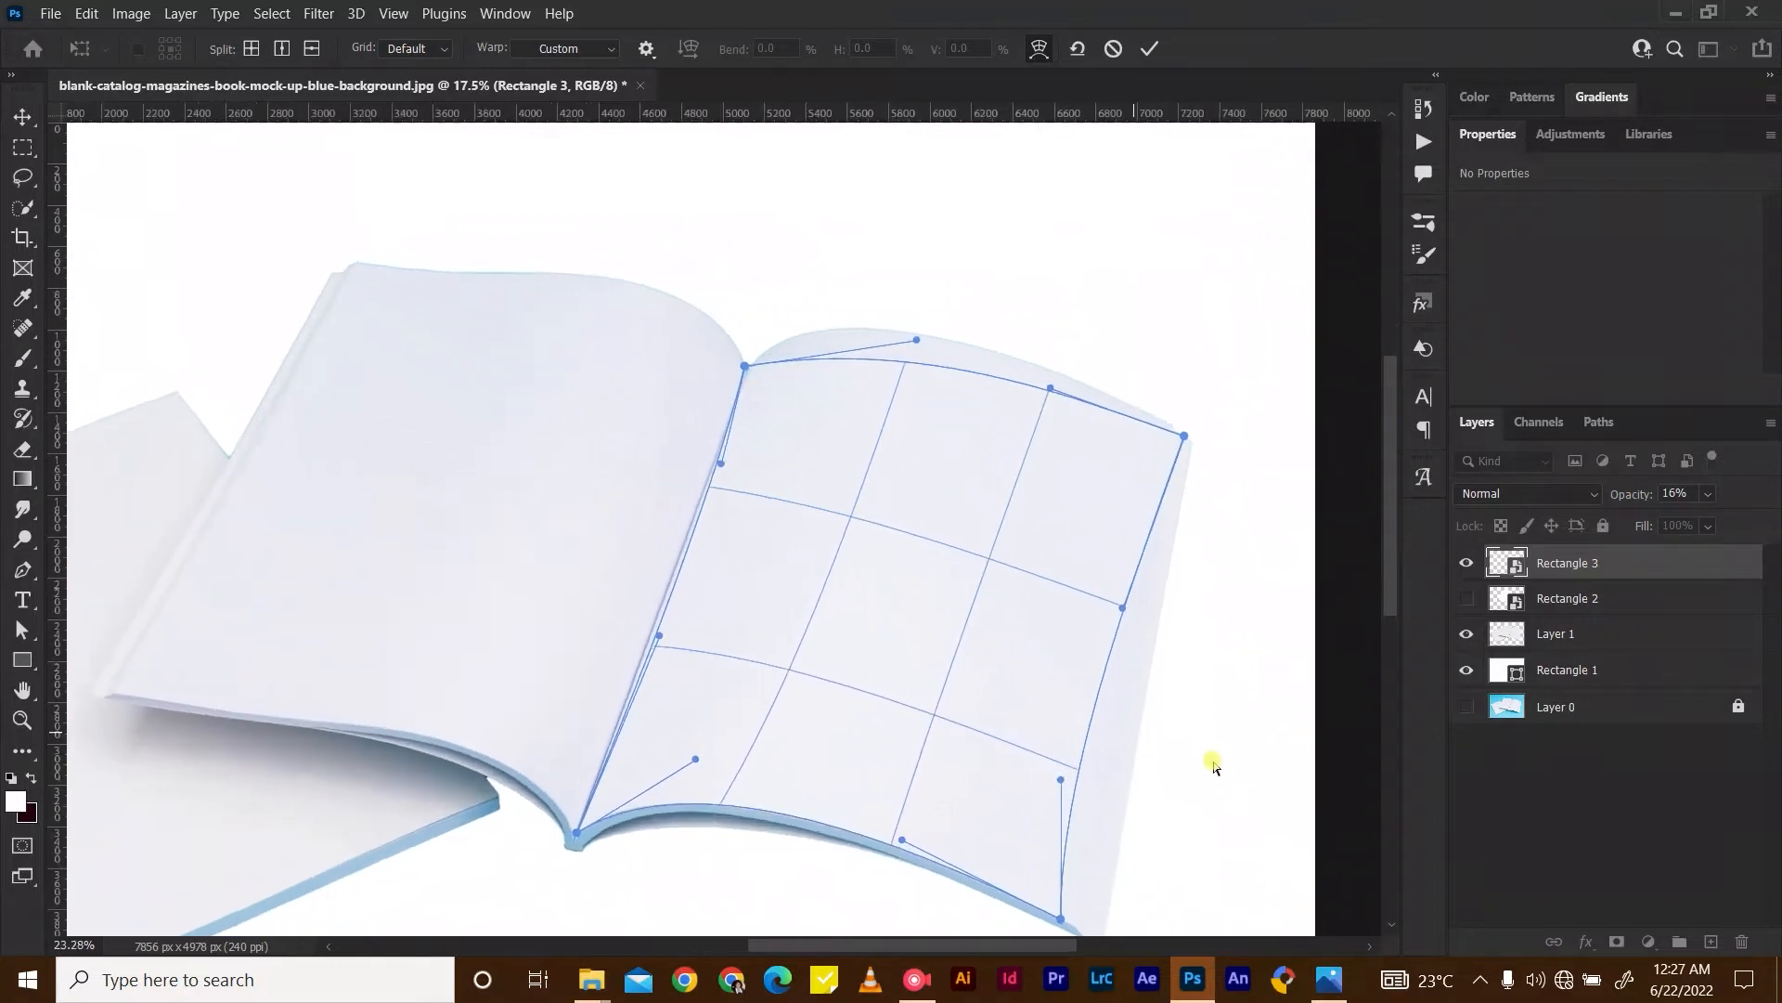
drag(1057, 767, 1082, 783)
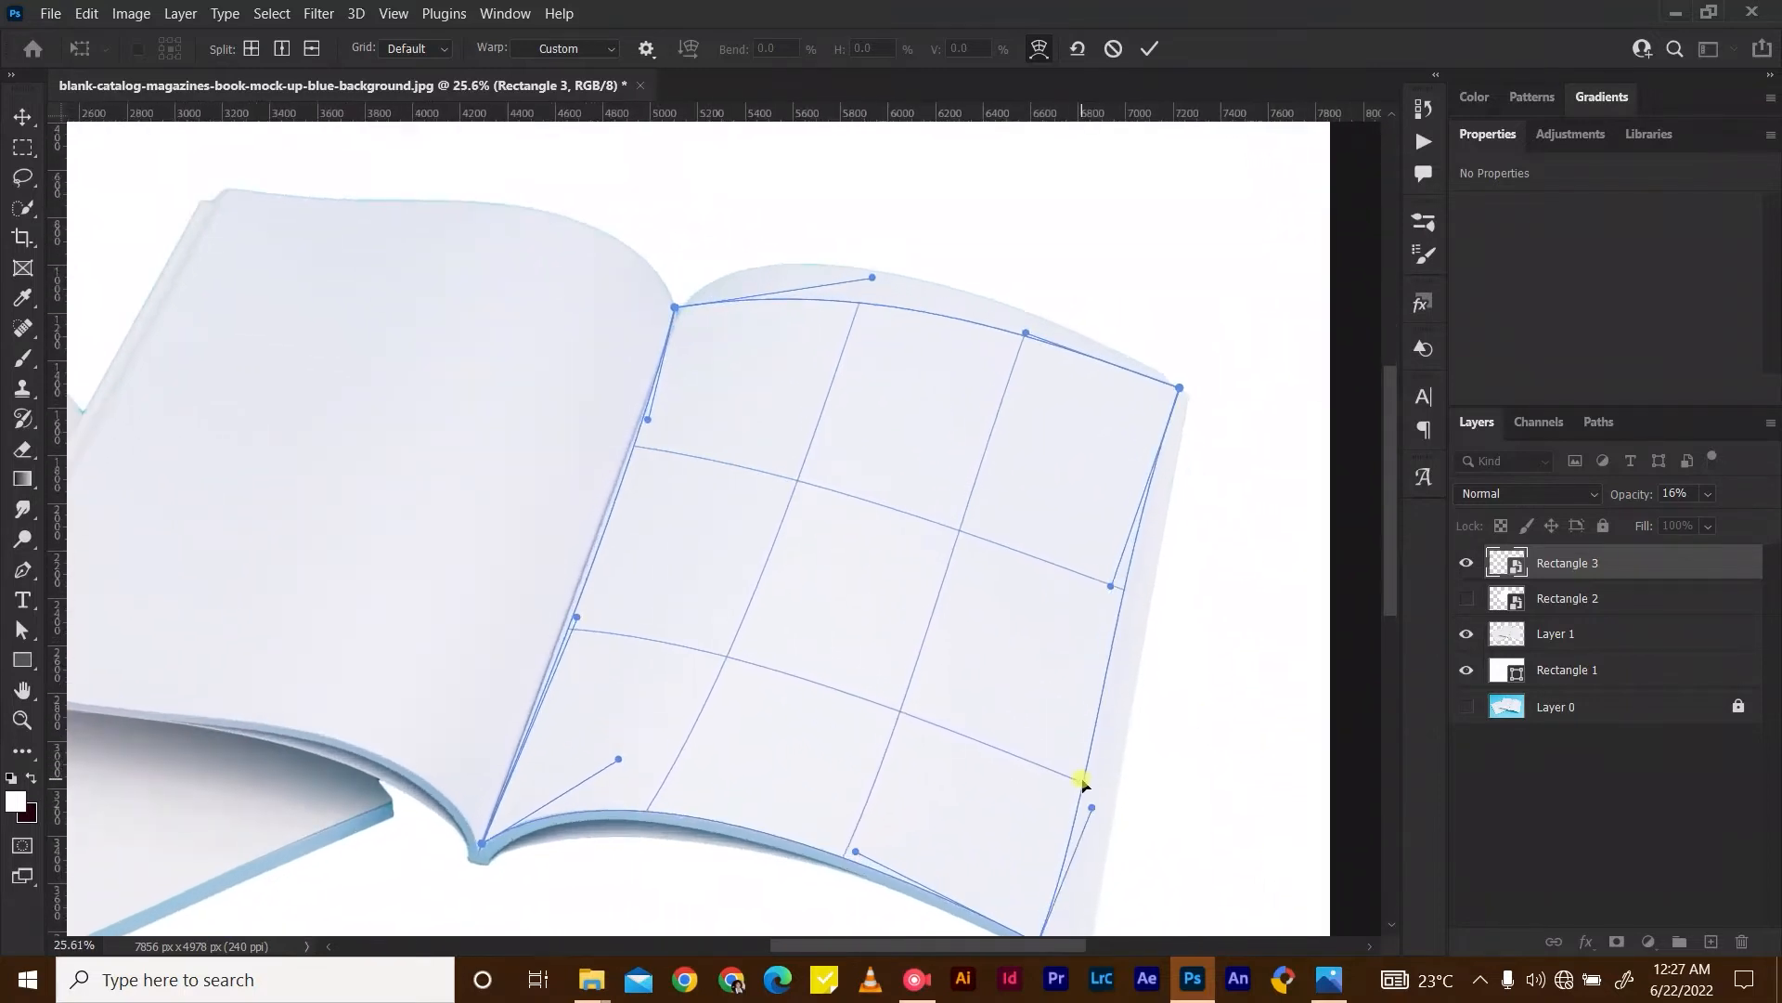
mouse_move(1109, 583)
mouse_down()
mouse_move(1133, 582)
mouse_move(1115, 563)
mouse_up()
drag(1092, 808, 1082, 789)
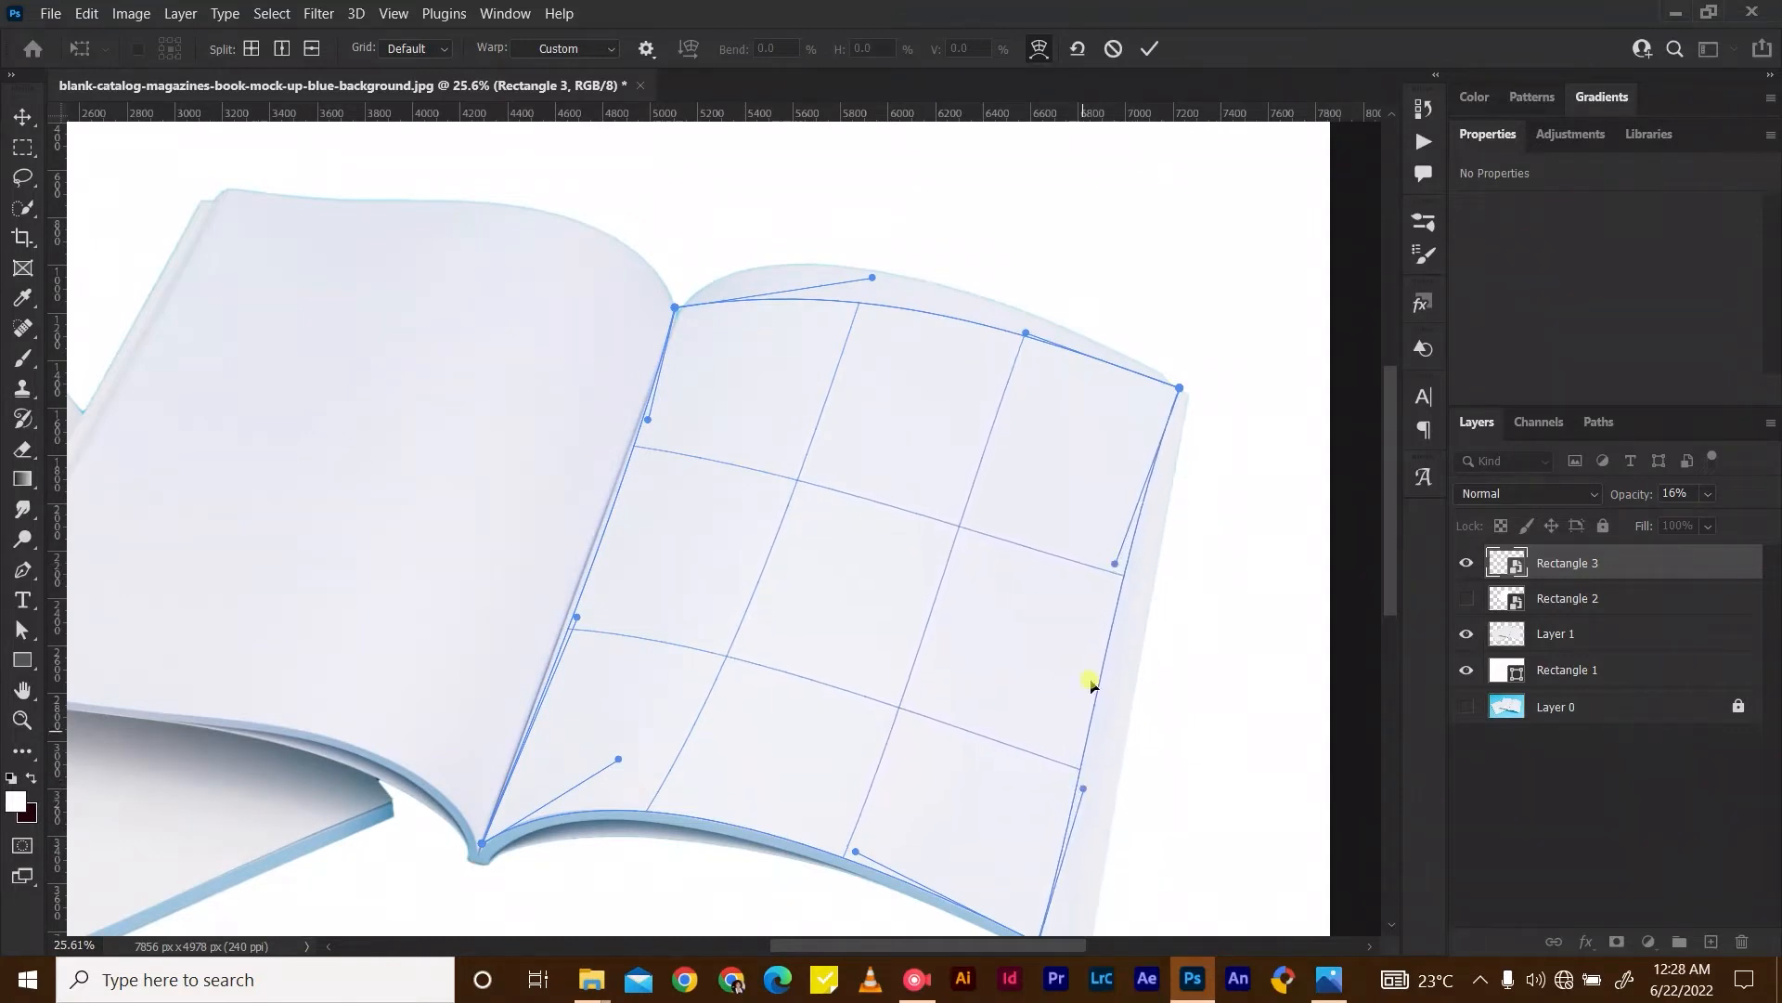
drag(1116, 565, 1122, 573)
drag(1177, 384, 1159, 373)
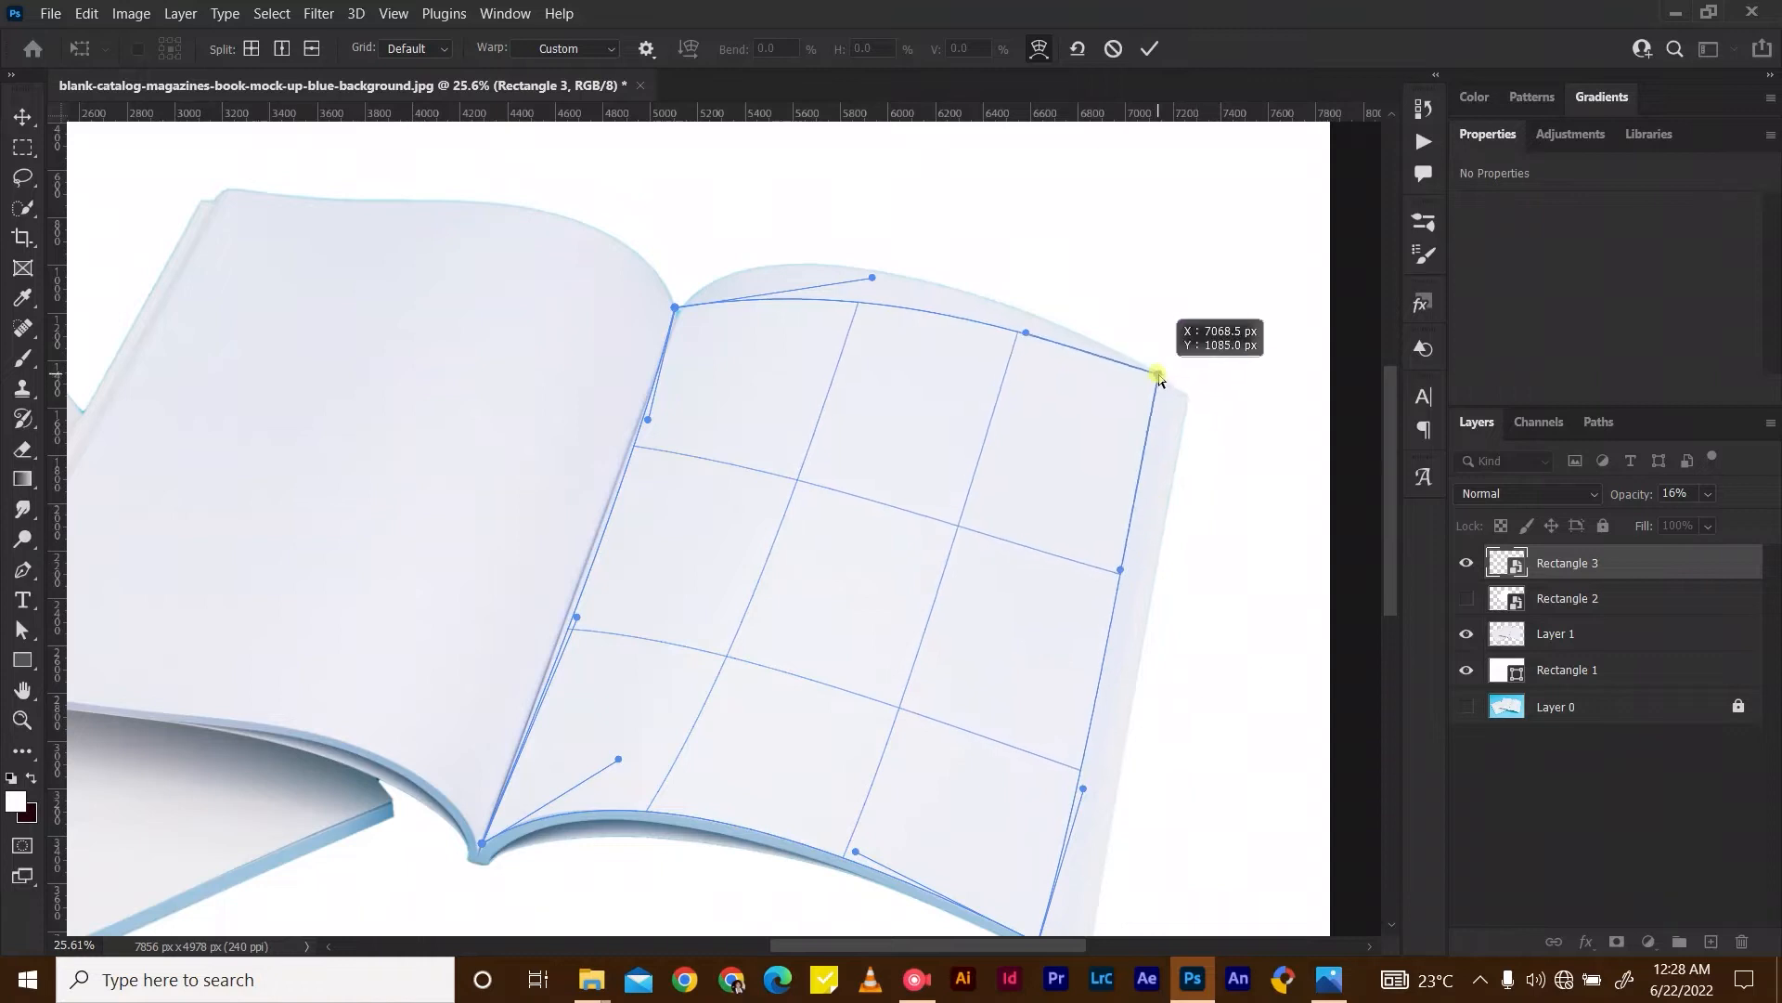
drag(1082, 788, 1079, 786)
Bend the warp's upper edge up to the arched top of the right page and fit its inner corner to the spine.
drag(1026, 331, 1017, 283)
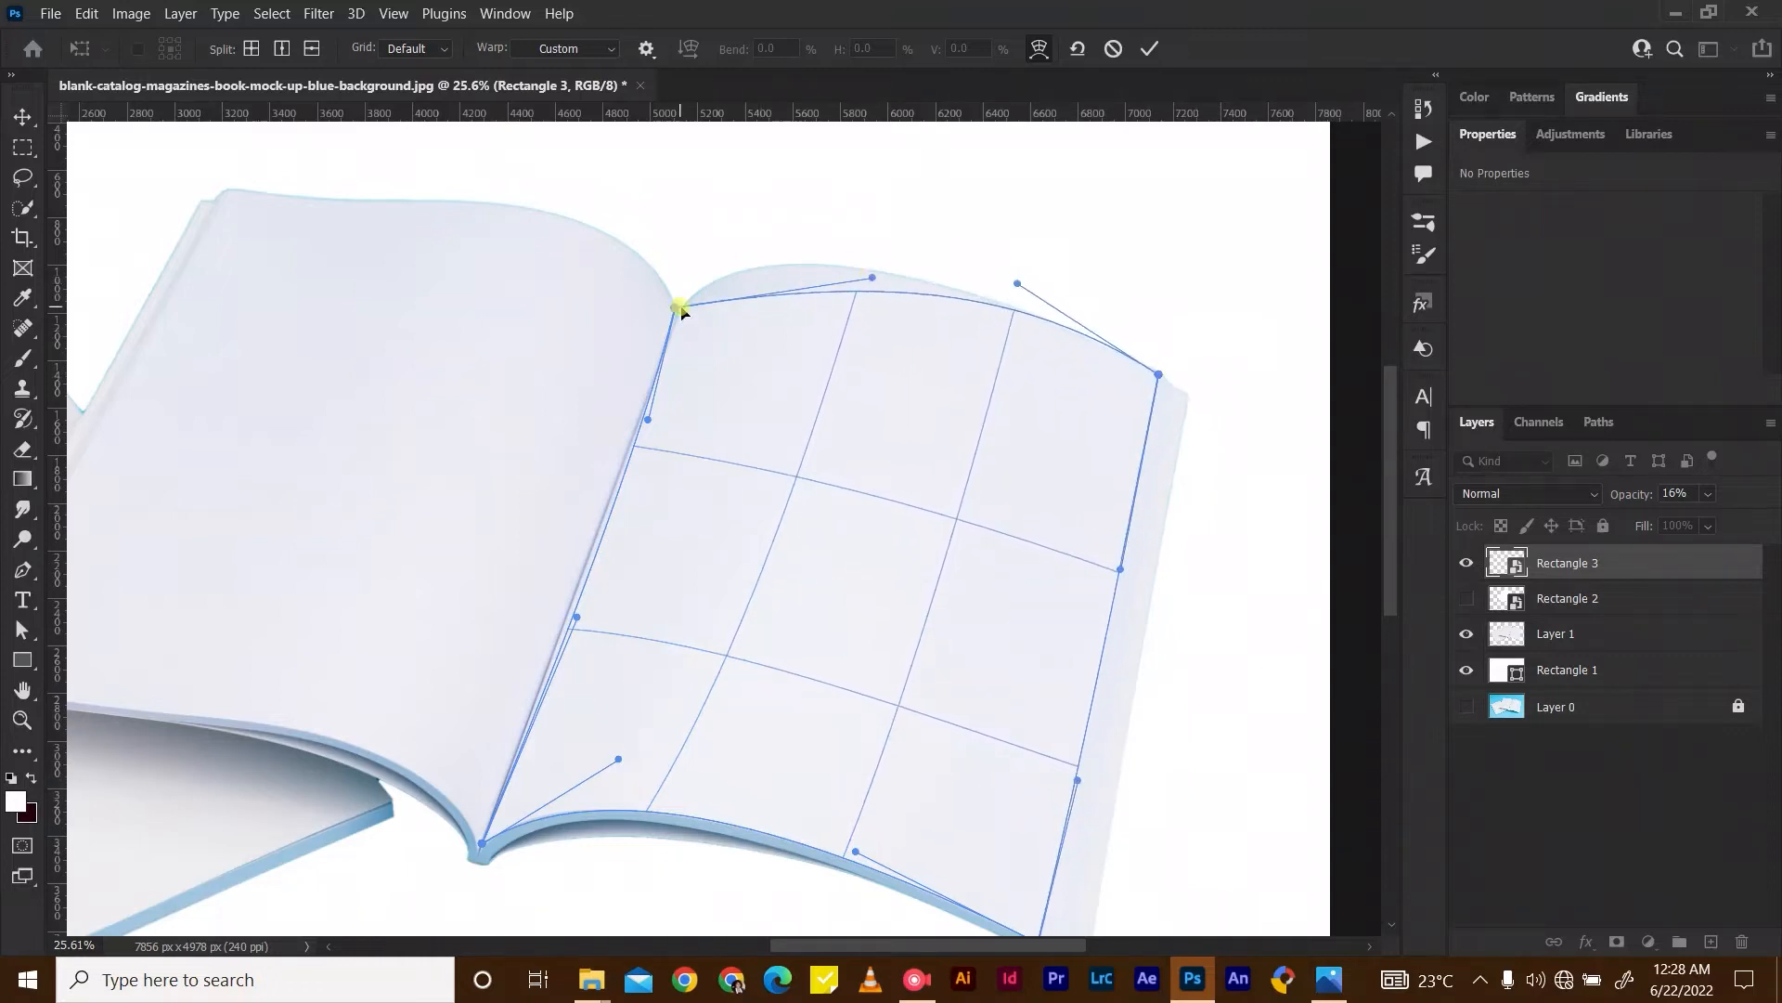
drag(676, 307, 675, 312)
drag(633, 445, 646, 446)
drag(673, 309, 677, 311)
drag(864, 275, 790, 228)
drag(674, 313, 678, 304)
drag(787, 219, 784, 226)
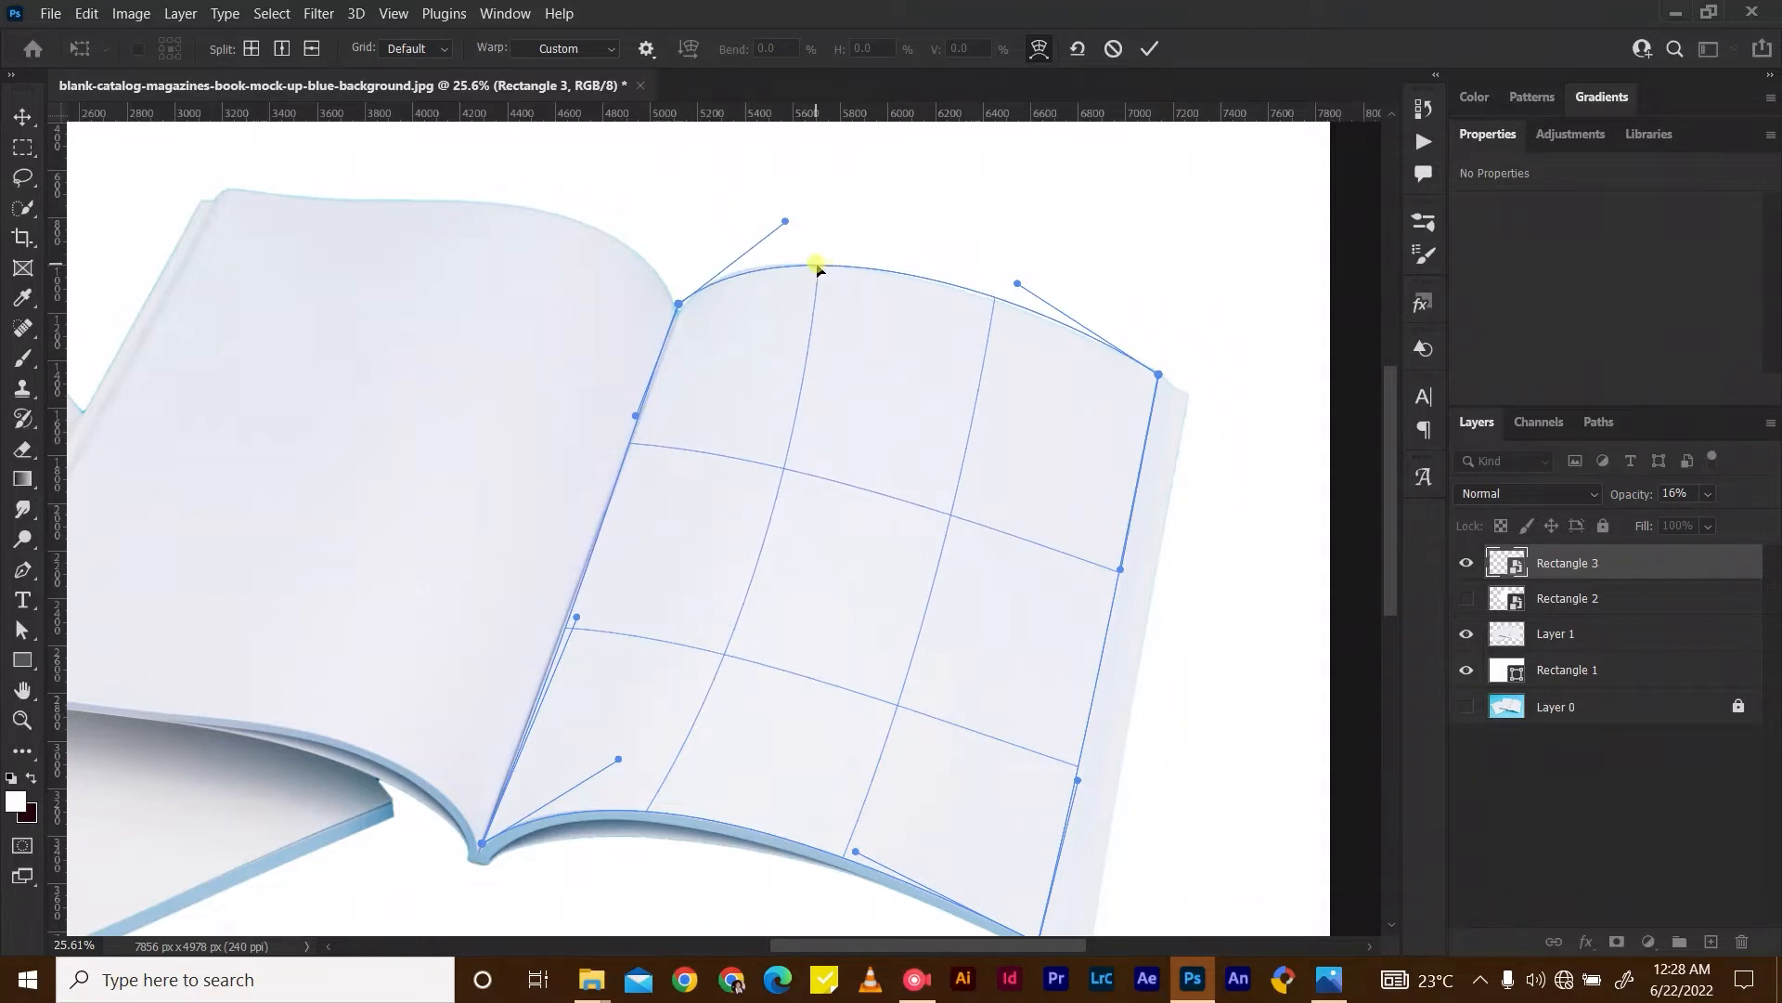
Fine-tune the upper-edge curve handles and spine corner so the warp follows the right page's top contour.
drag(785, 221, 797, 228)
drag(804, 213, 808, 219)
drag(1018, 285, 1030, 302)
mouse_move(804, 212)
mouse_down()
mouse_move(816, 226)
mouse_move(831, 195)
mouse_move(826, 212)
mouse_up()
drag(678, 304, 686, 299)
drag(819, 208, 817, 214)
drag(1035, 306, 1048, 320)
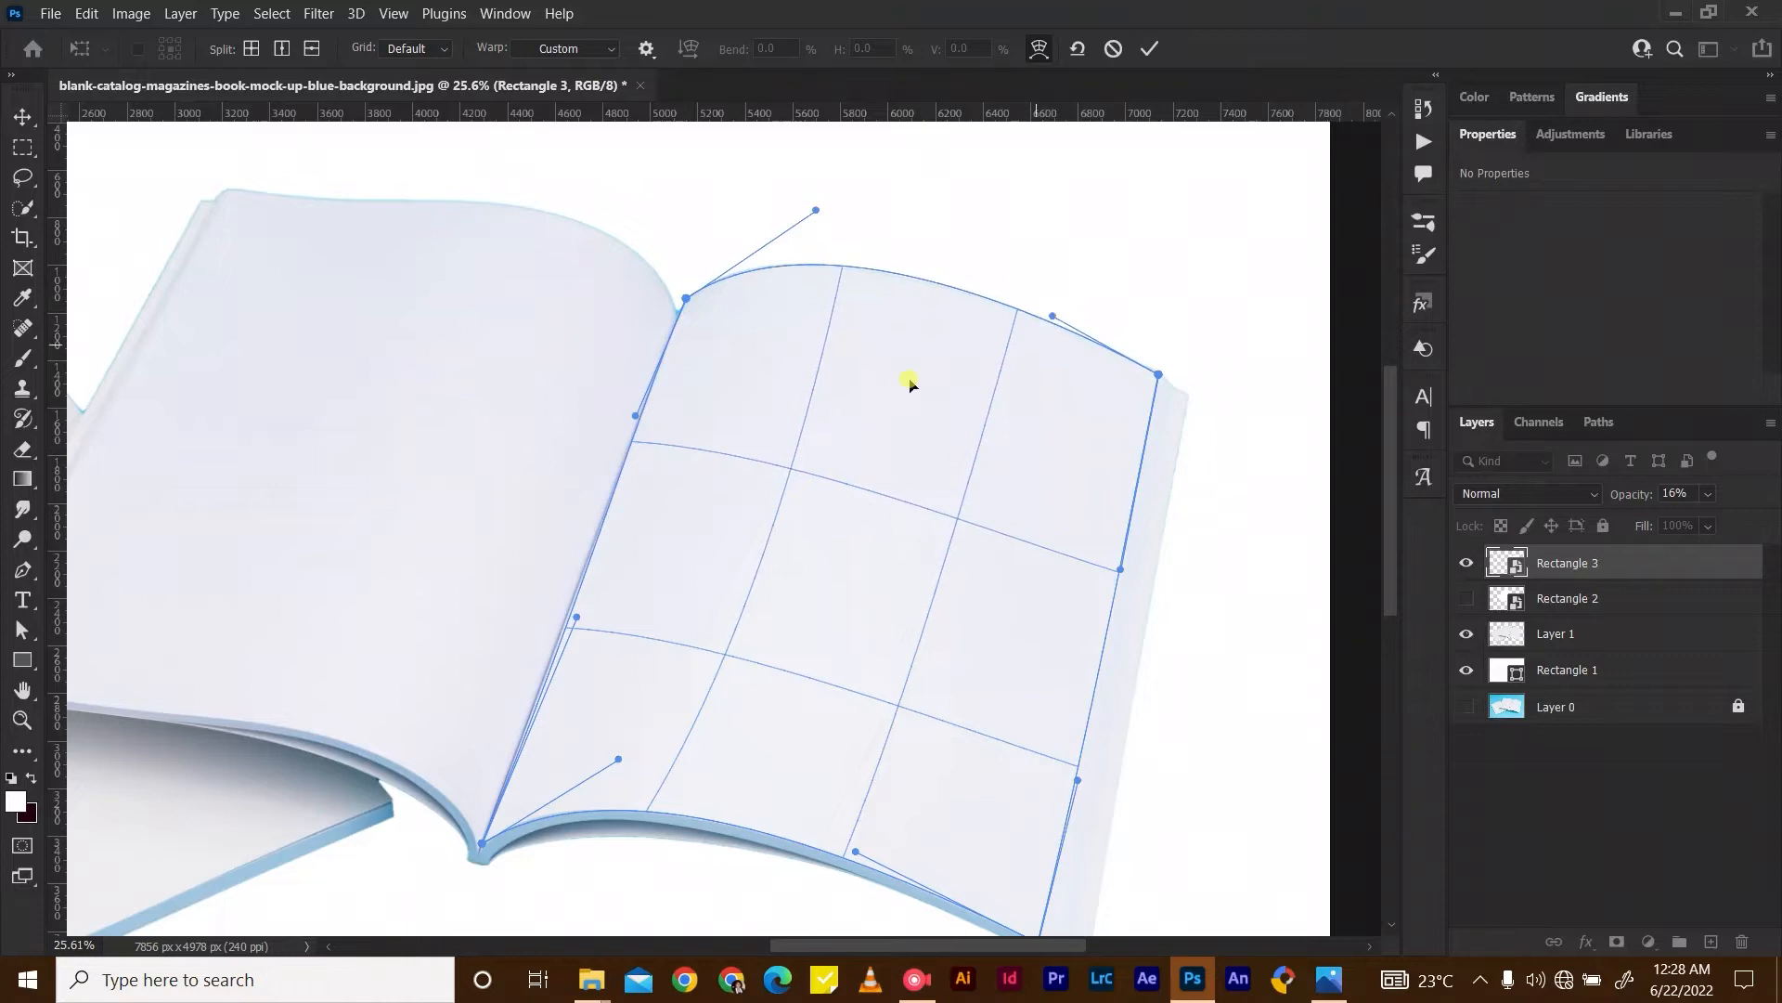
Bend the interior mesh lines of the Rectangle 3 warp upward to match the curvature of the right page.
drag(790, 467, 796, 445)
drag(959, 505, 967, 471)
drag(904, 680, 900, 651)
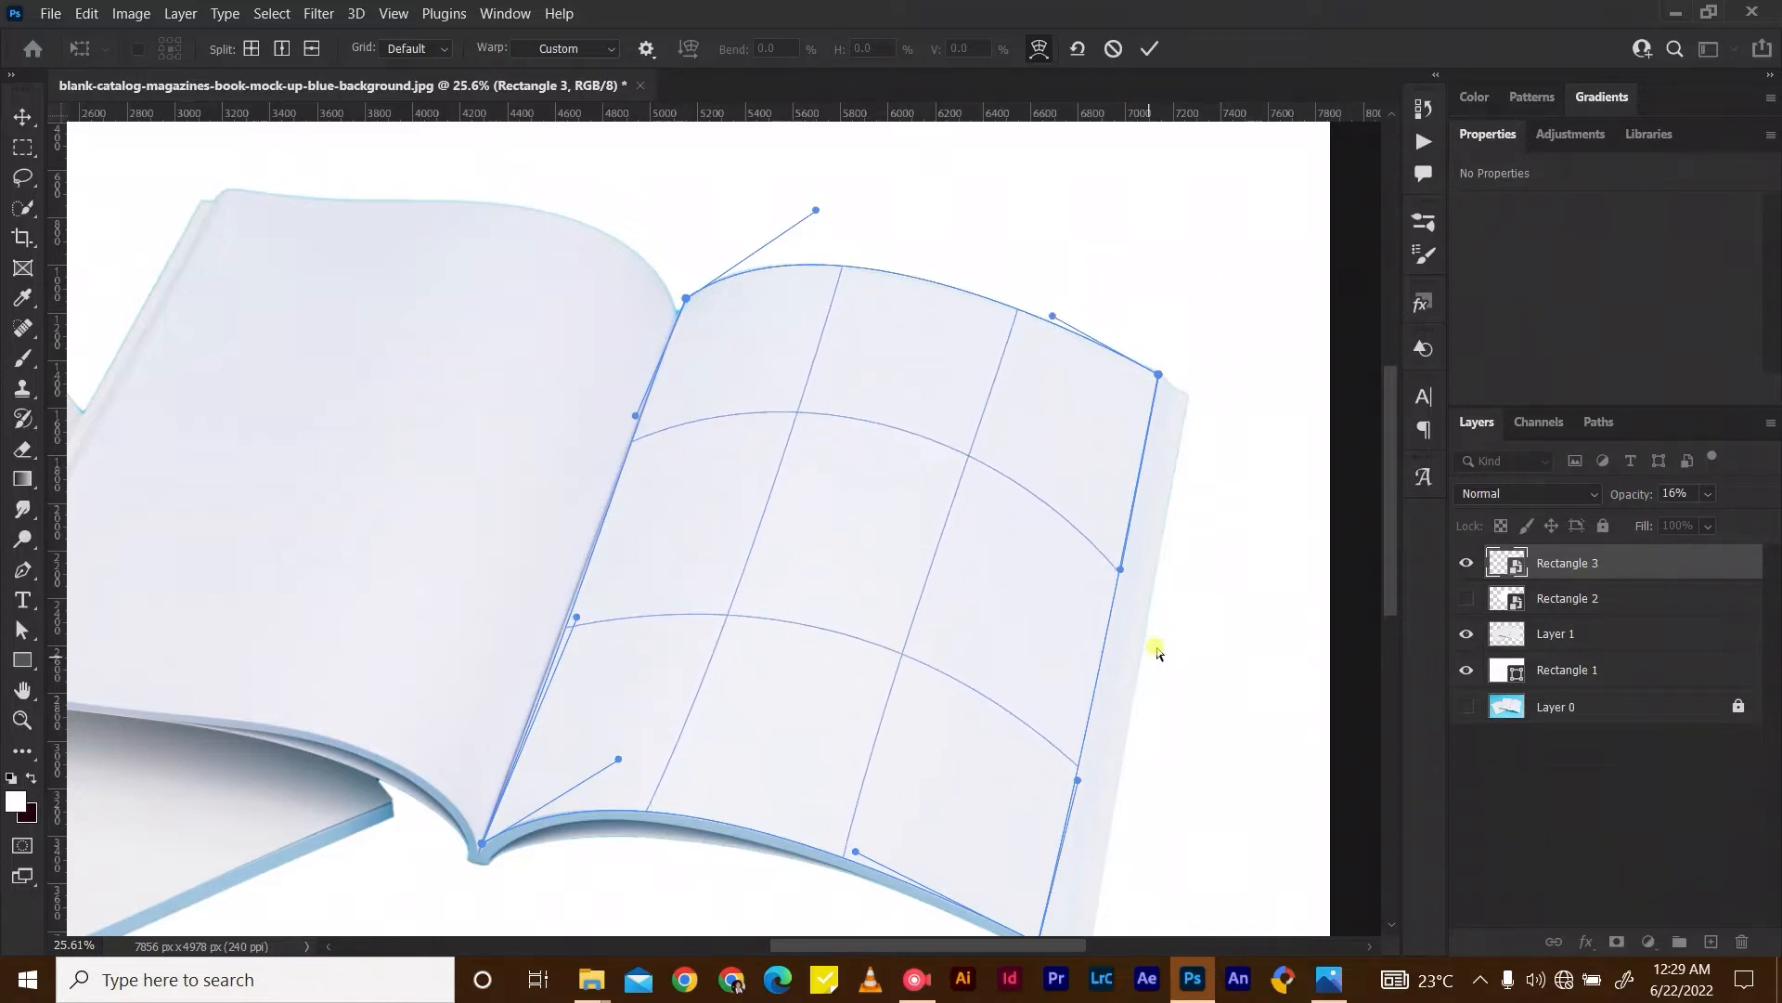
scroll(1204, 569, down, 2)
drag(1003, 471, 999, 469)
drag(807, 605, 798, 597)
drag(947, 629, 951, 628)
Apply the right-page warp and set the Rectangle 3 layer's opacity to 100%.
click(1150, 49)
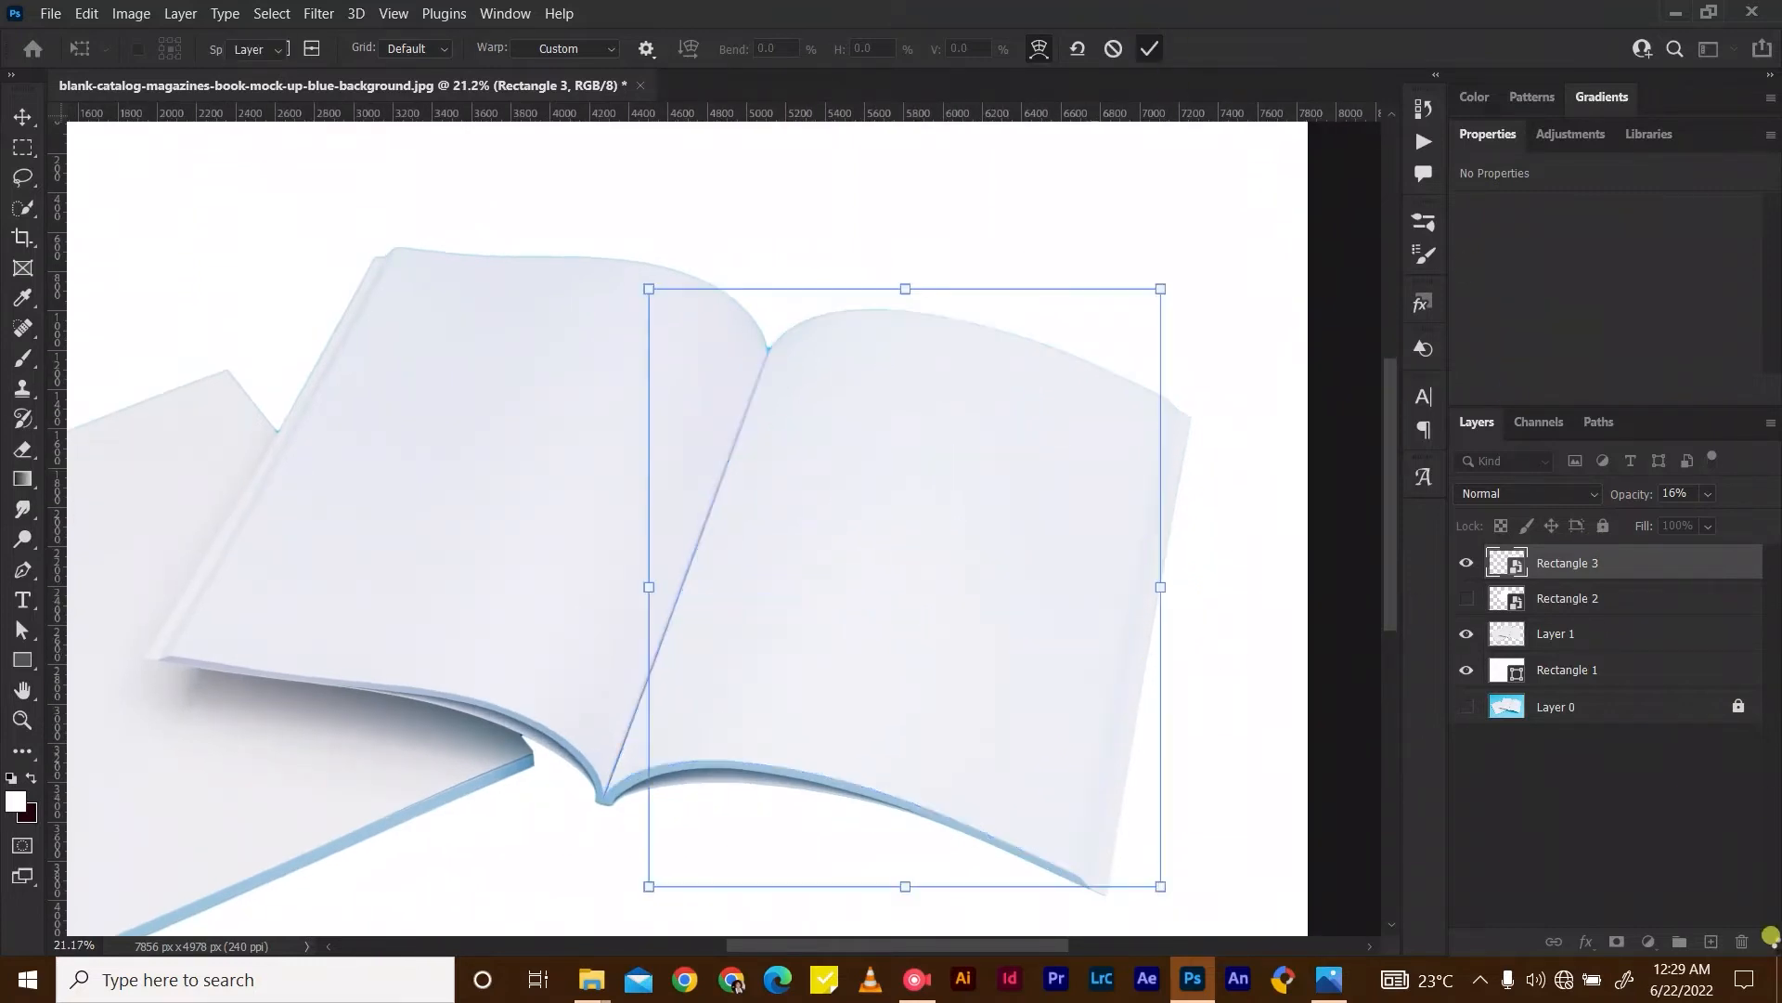
click(1707, 493)
drag(1675, 525, 1773, 523)
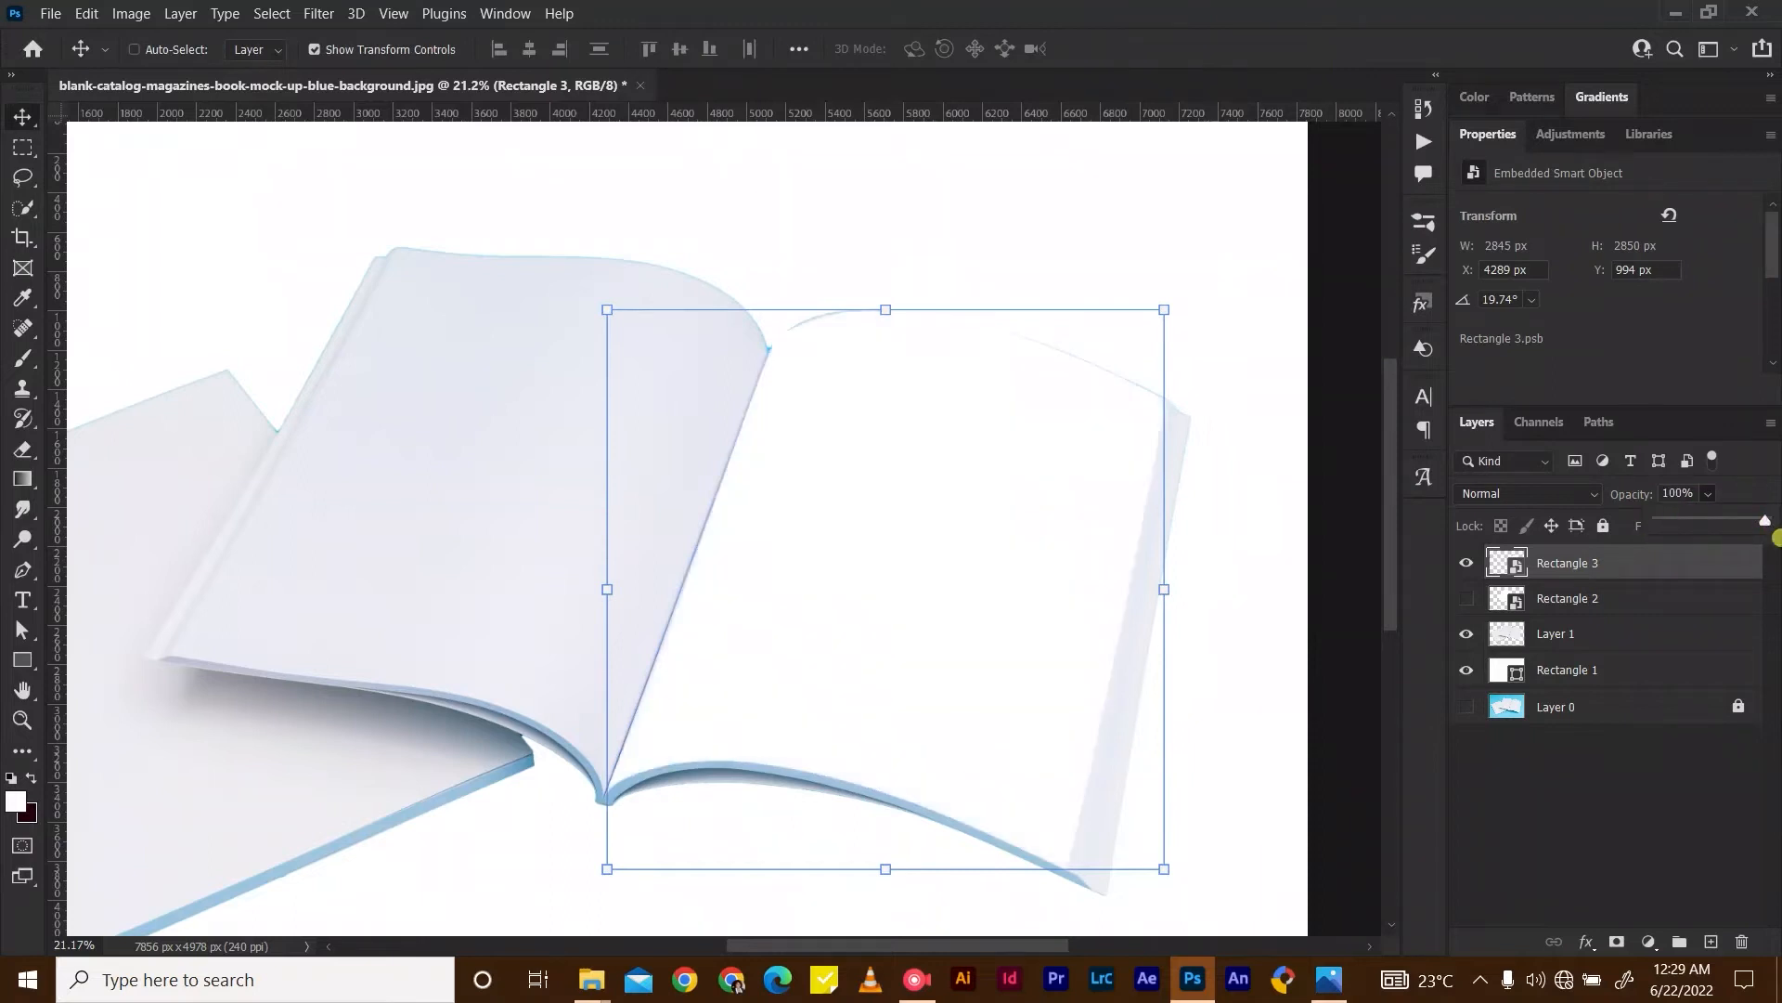
Show the Rectangle 2 layer and move Rectangle 3 below it in the layer stack.
click(1467, 598)
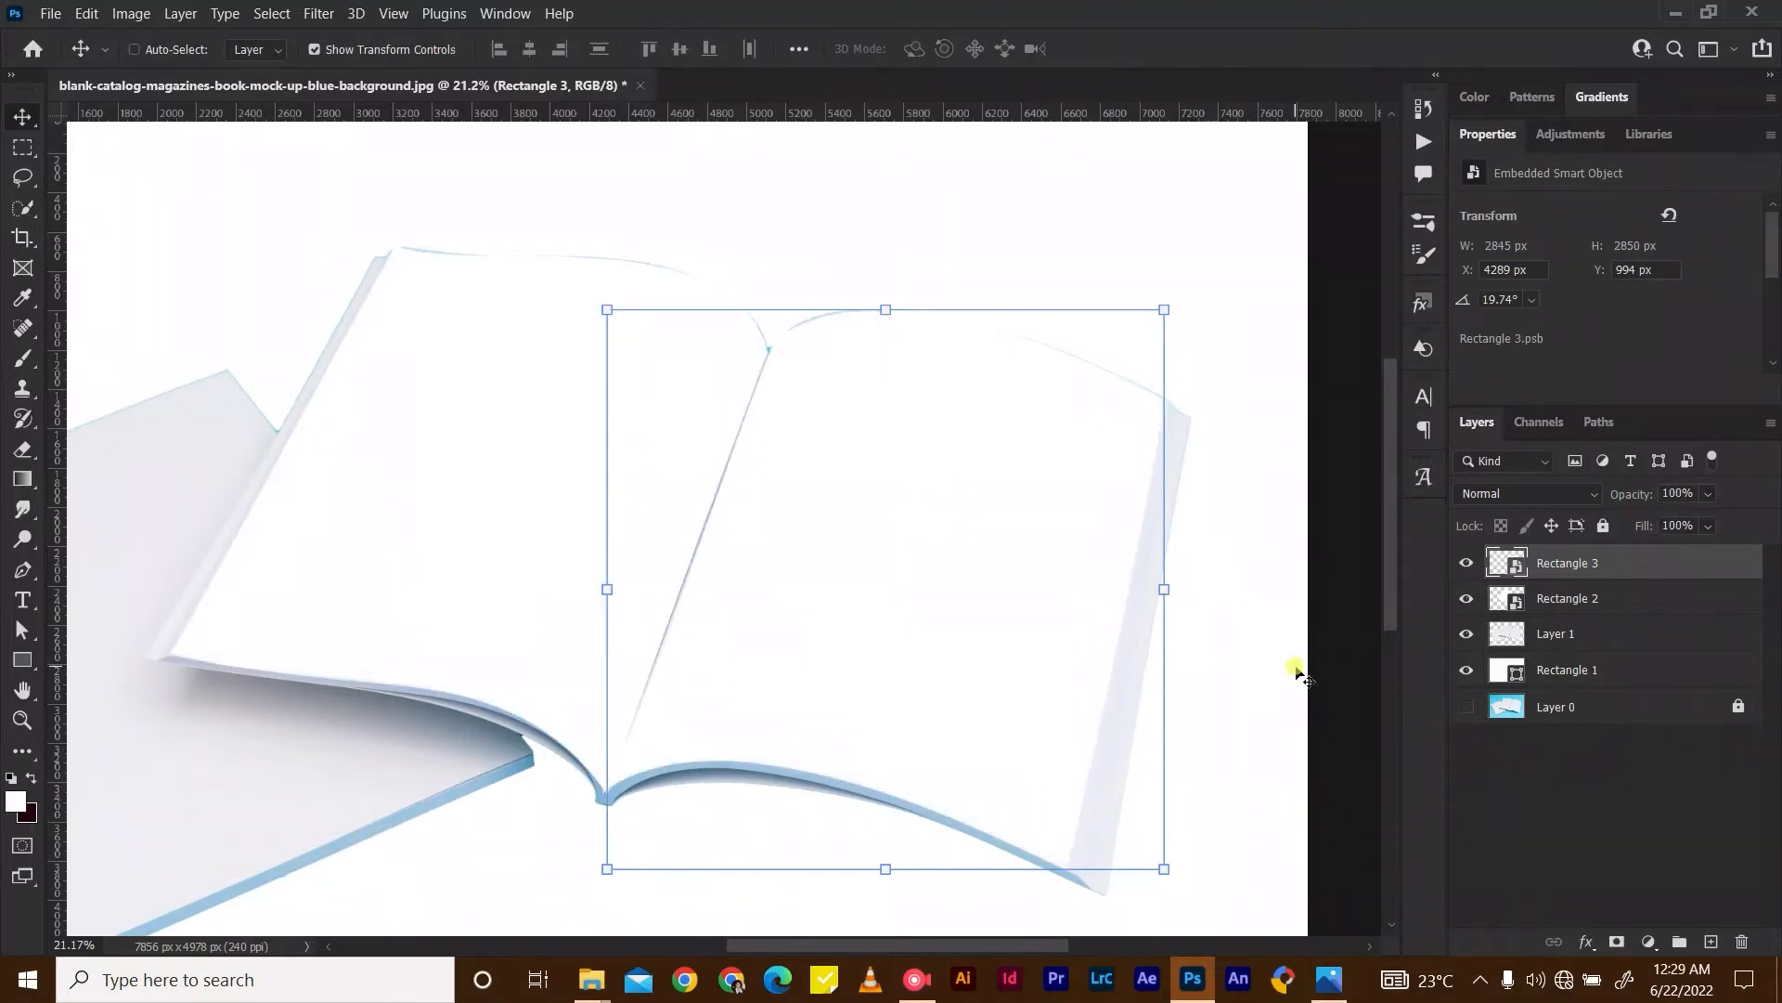
drag(1559, 566, 1564, 608)
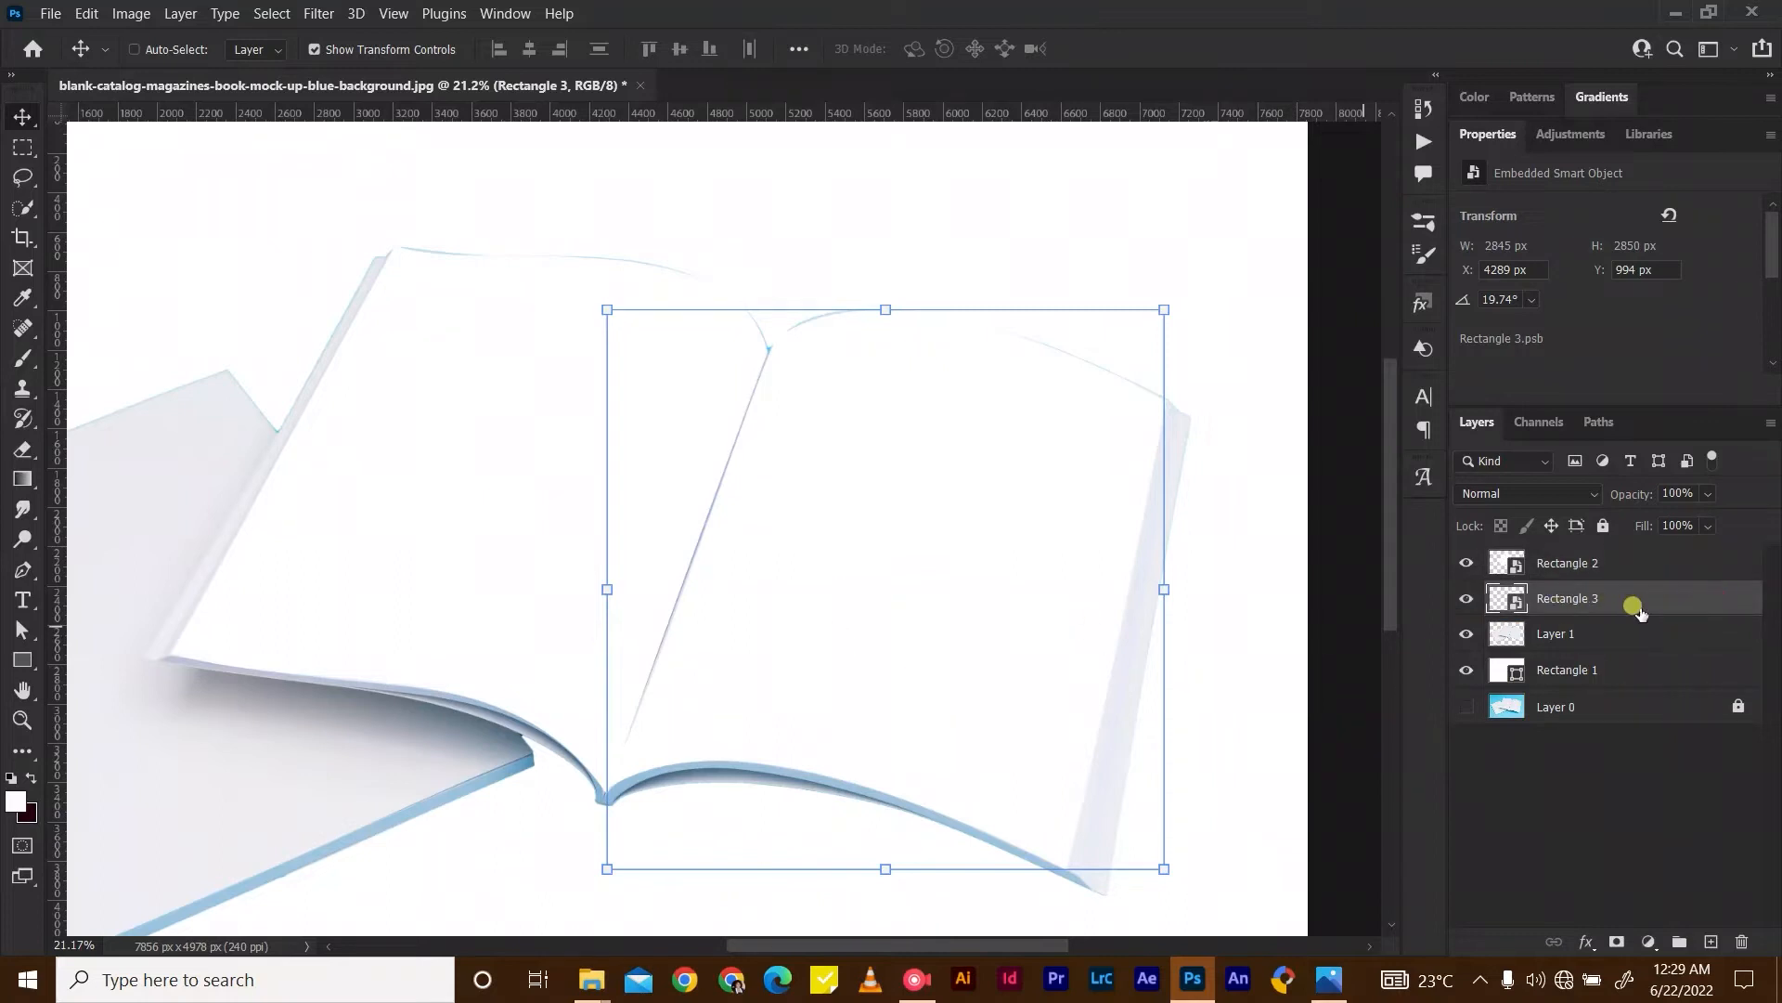
Adjust the Rectangle 2 warp so its inner edge meets the book's spine, and apply it.
click(1616, 559)
drag(780, 807, 767, 811)
click(1039, 48)
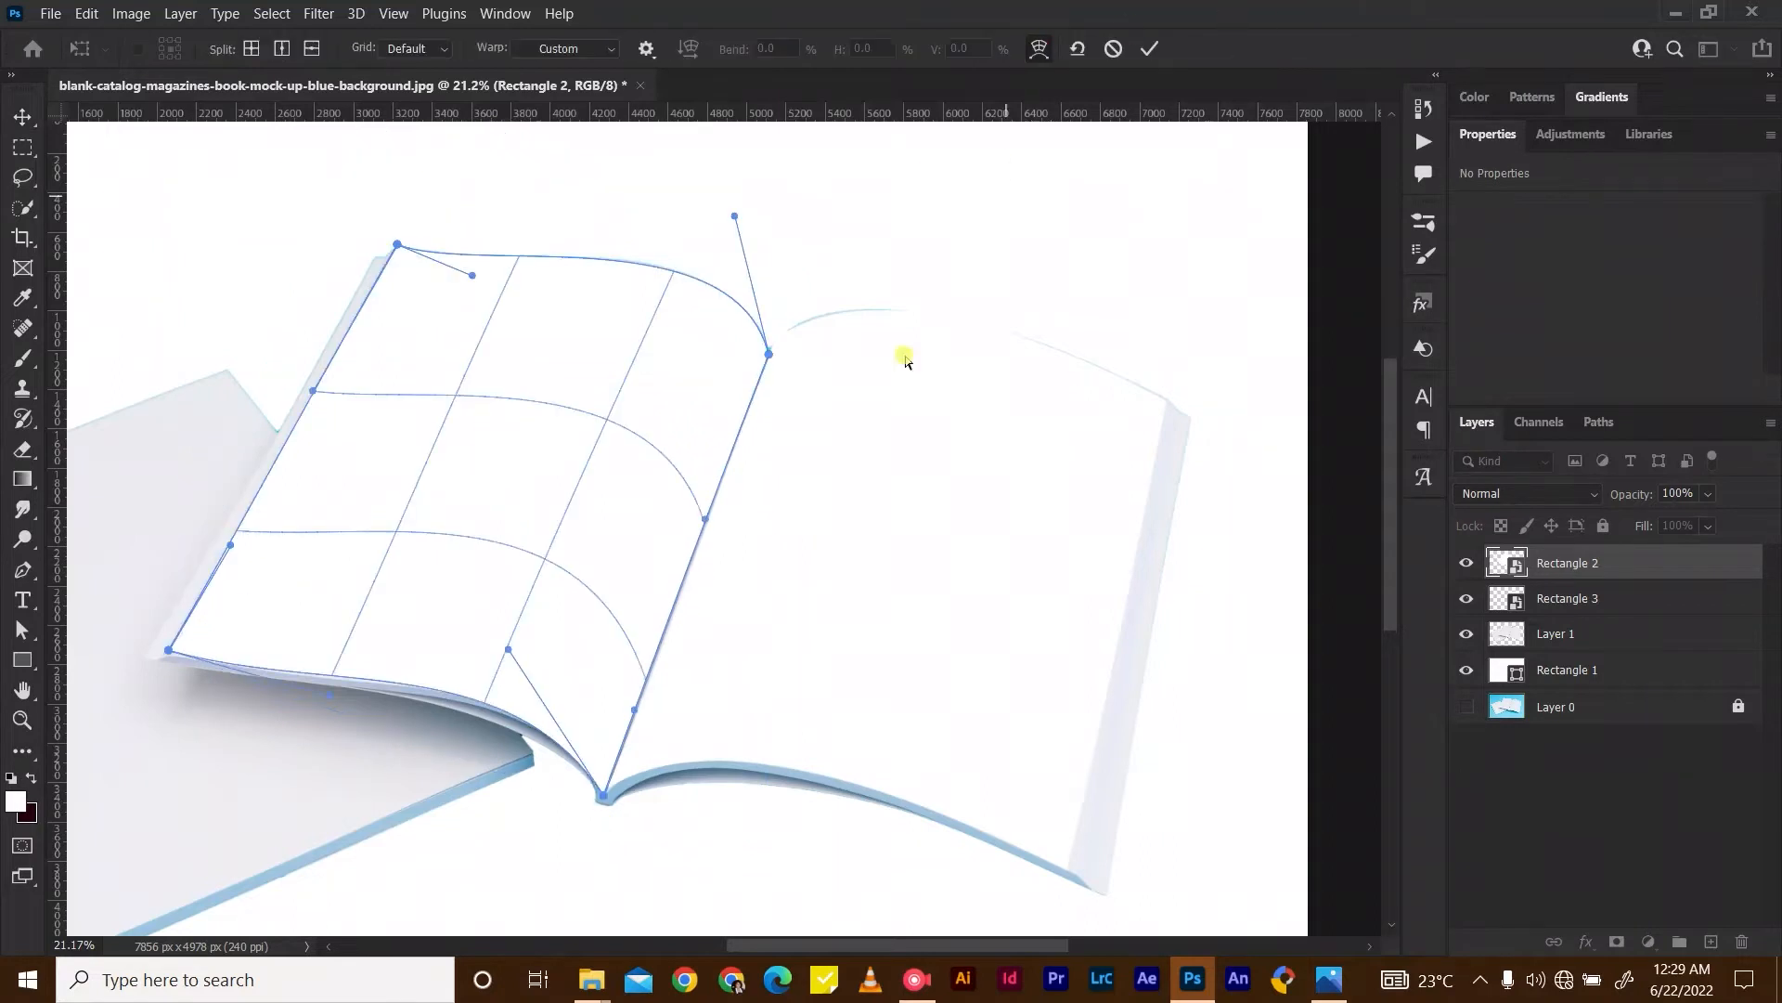
drag(703, 522, 712, 528)
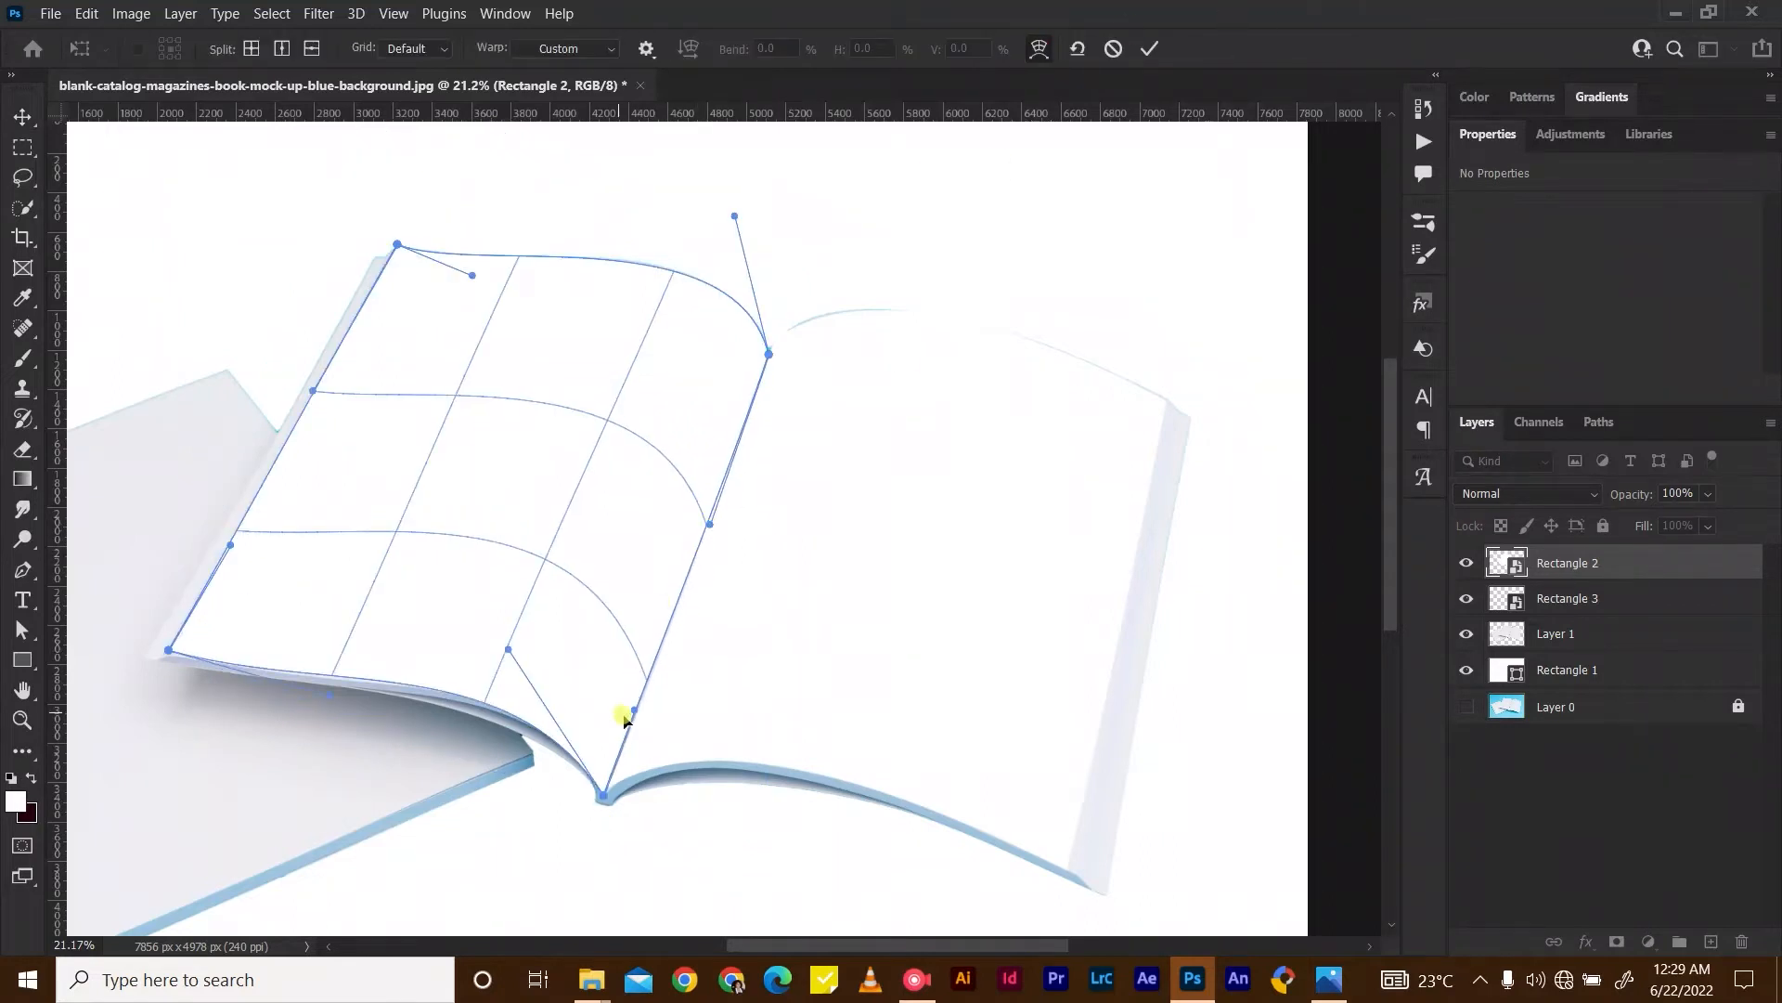
click(1149, 46)
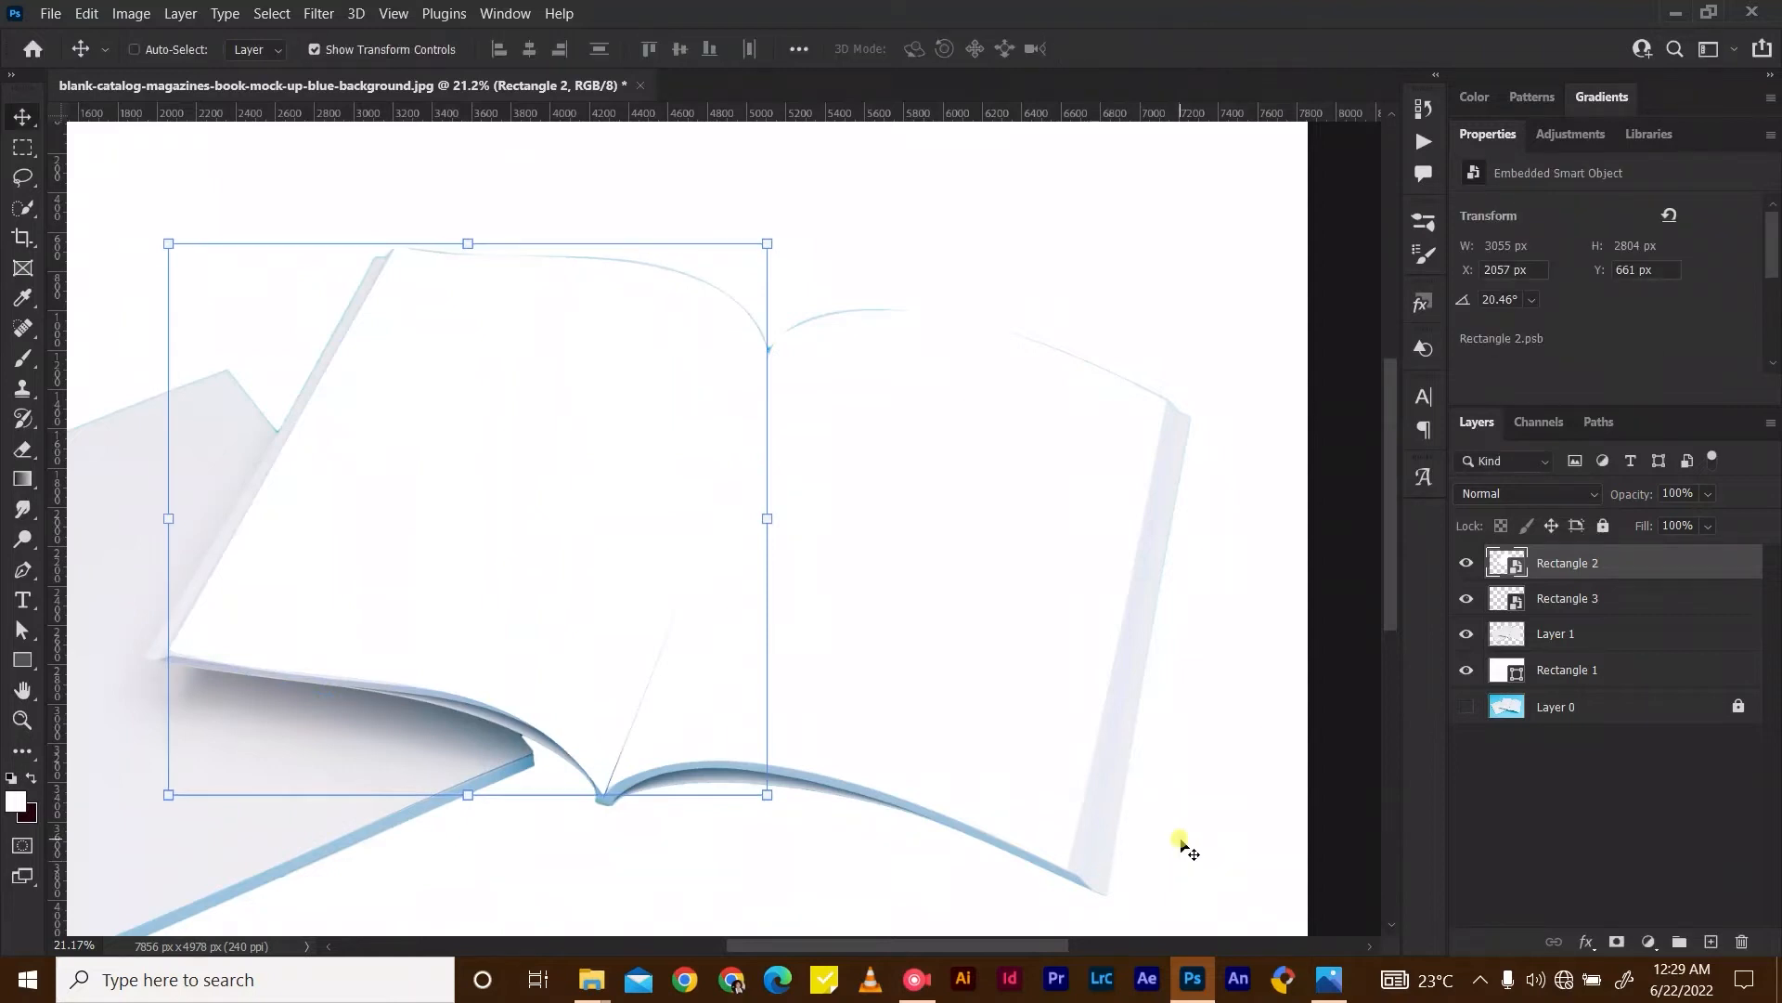
Hide the Rectangle 3 and Rectangle 2 layers to uncover the blank pages.
scroll(1181, 842, up, 3)
scroll(1181, 842, down, 3)
scroll(1184, 811, down, 2)
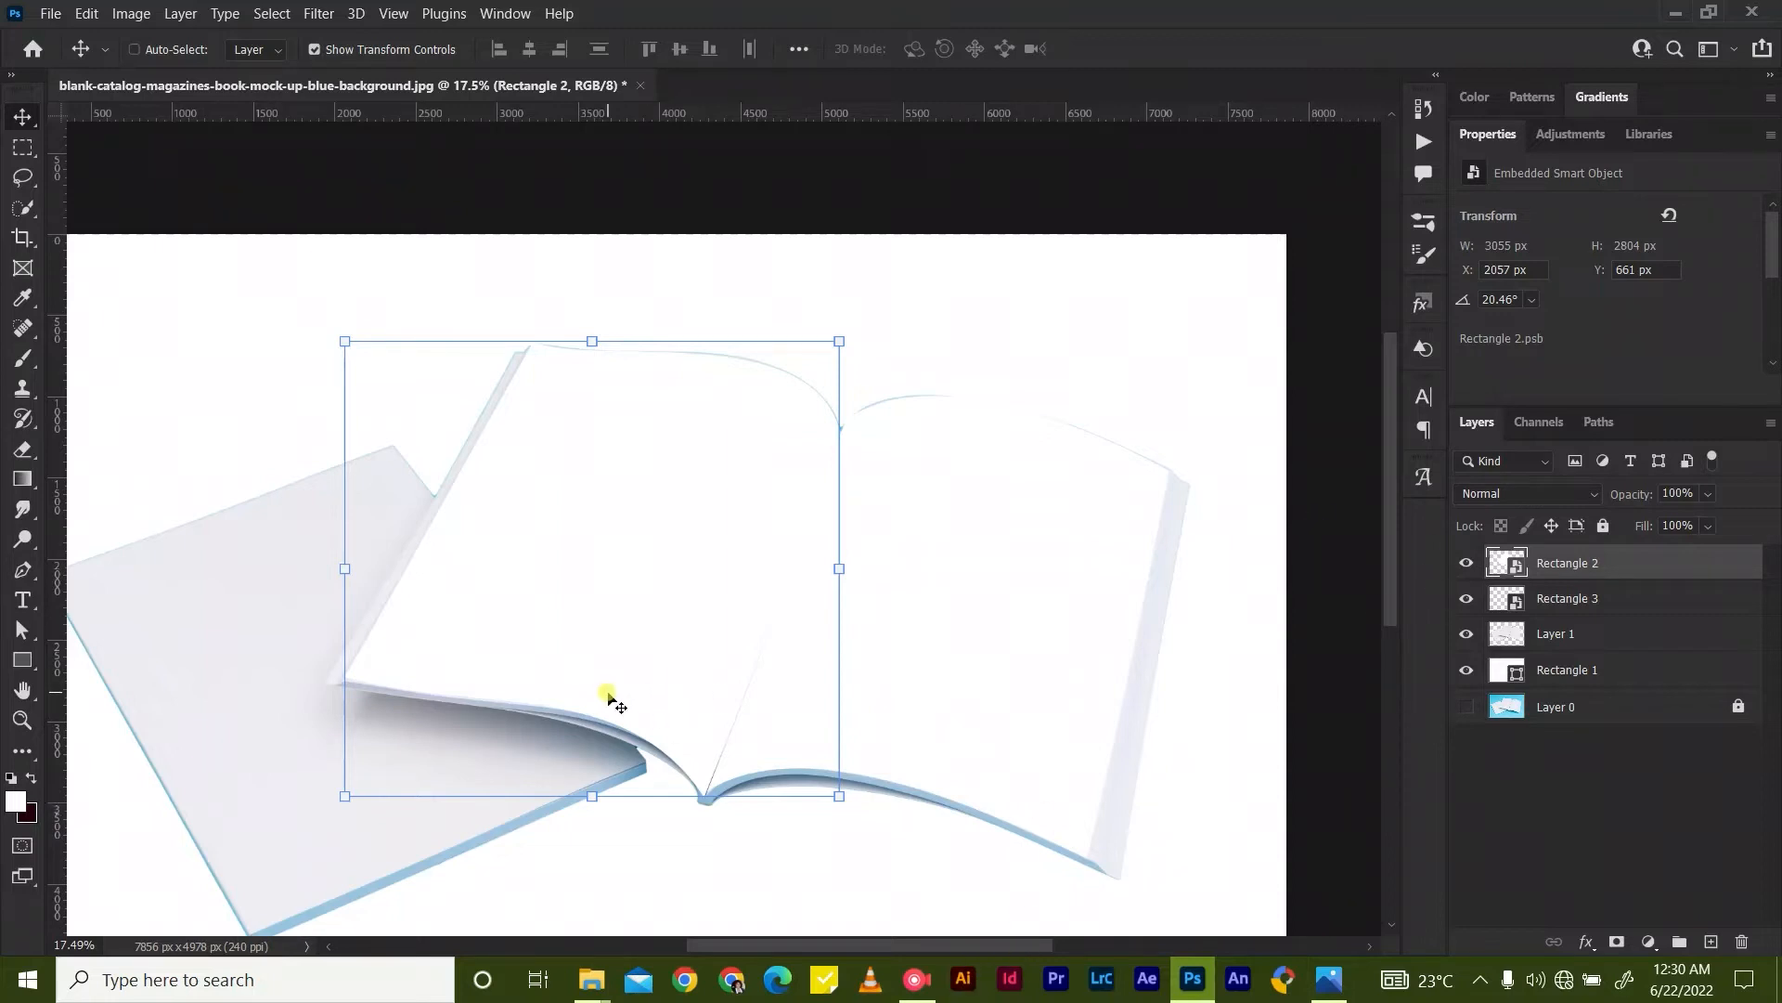
click(1467, 597)
click(1467, 562)
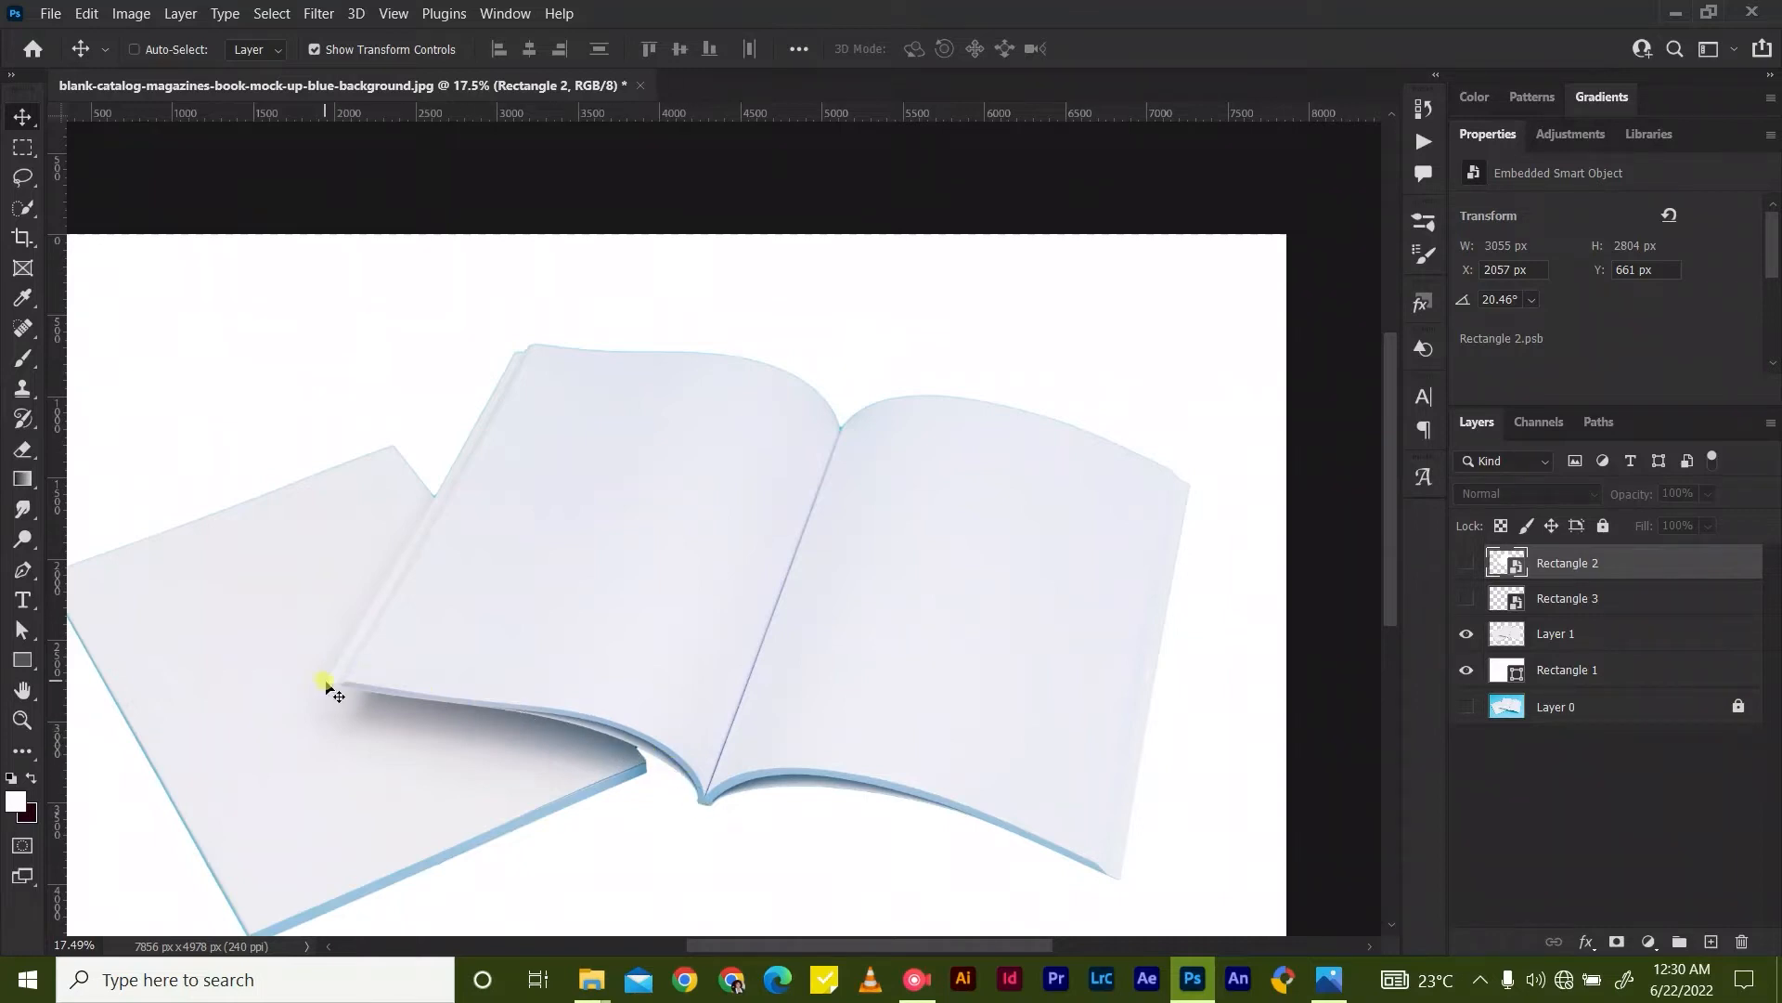
Start a white Pen tool shape along the closed book's upper edges and down the open book's outer left border.
scroll(325, 685, down, 1)
drag(456, 718, 589, 683)
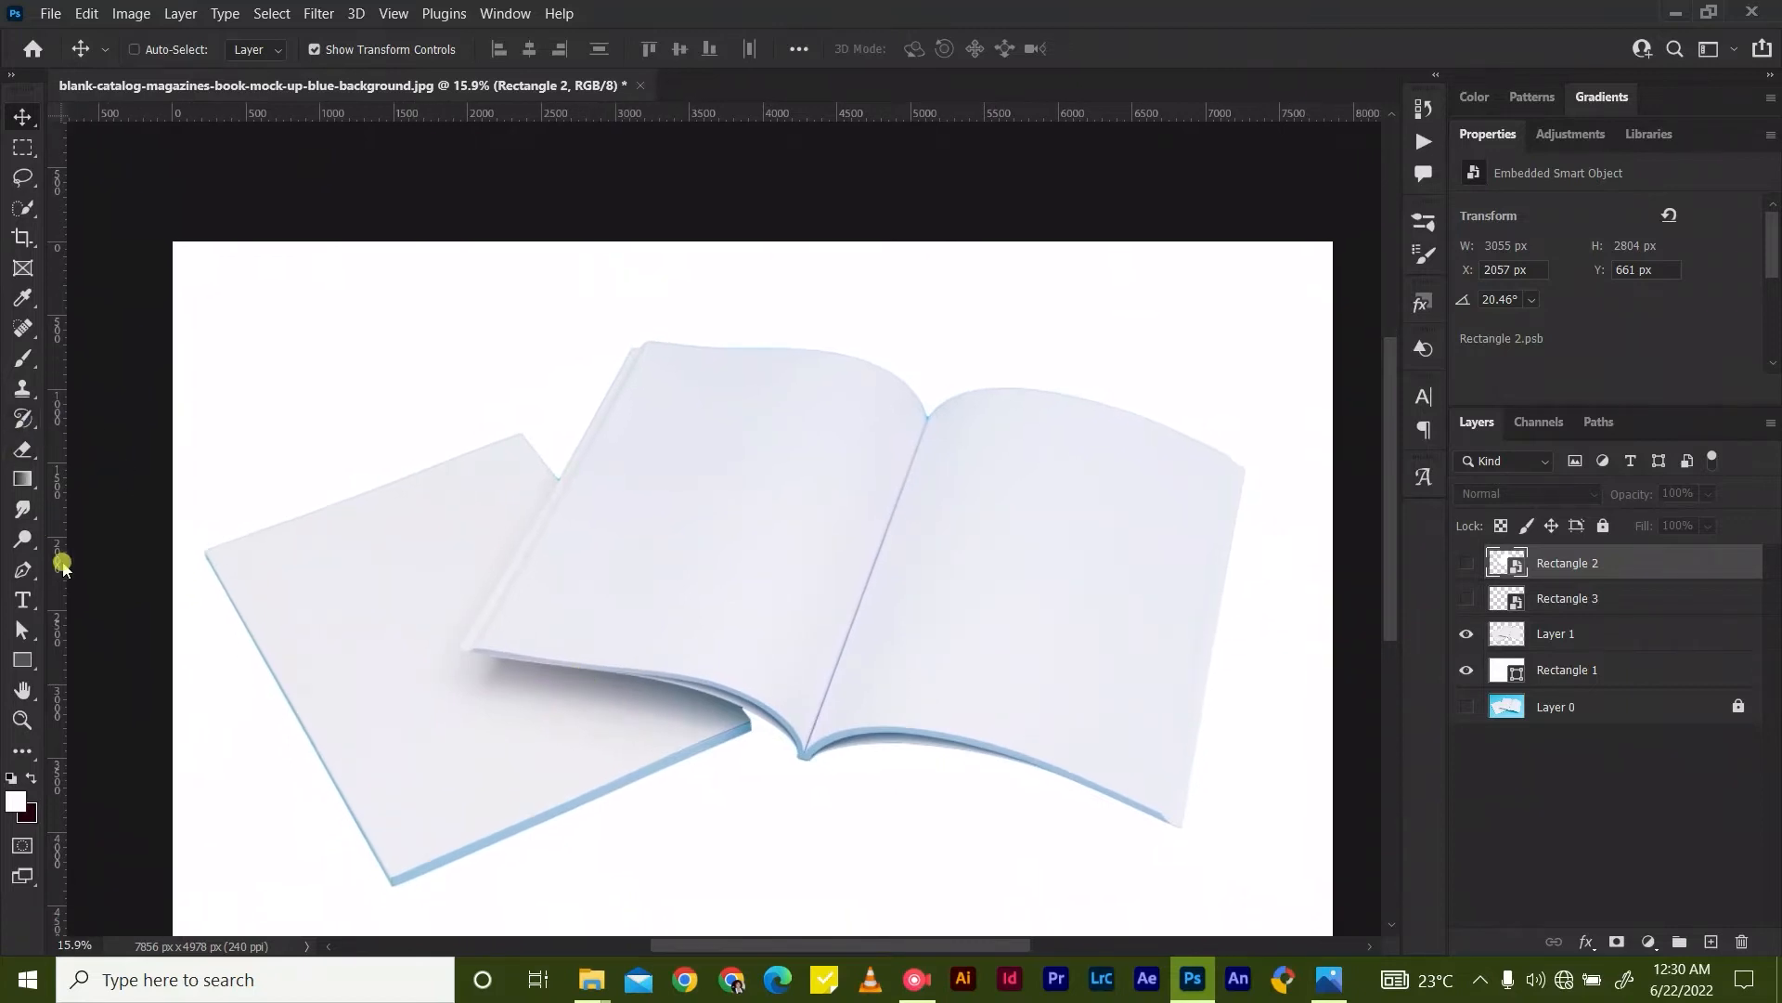
click(21, 571)
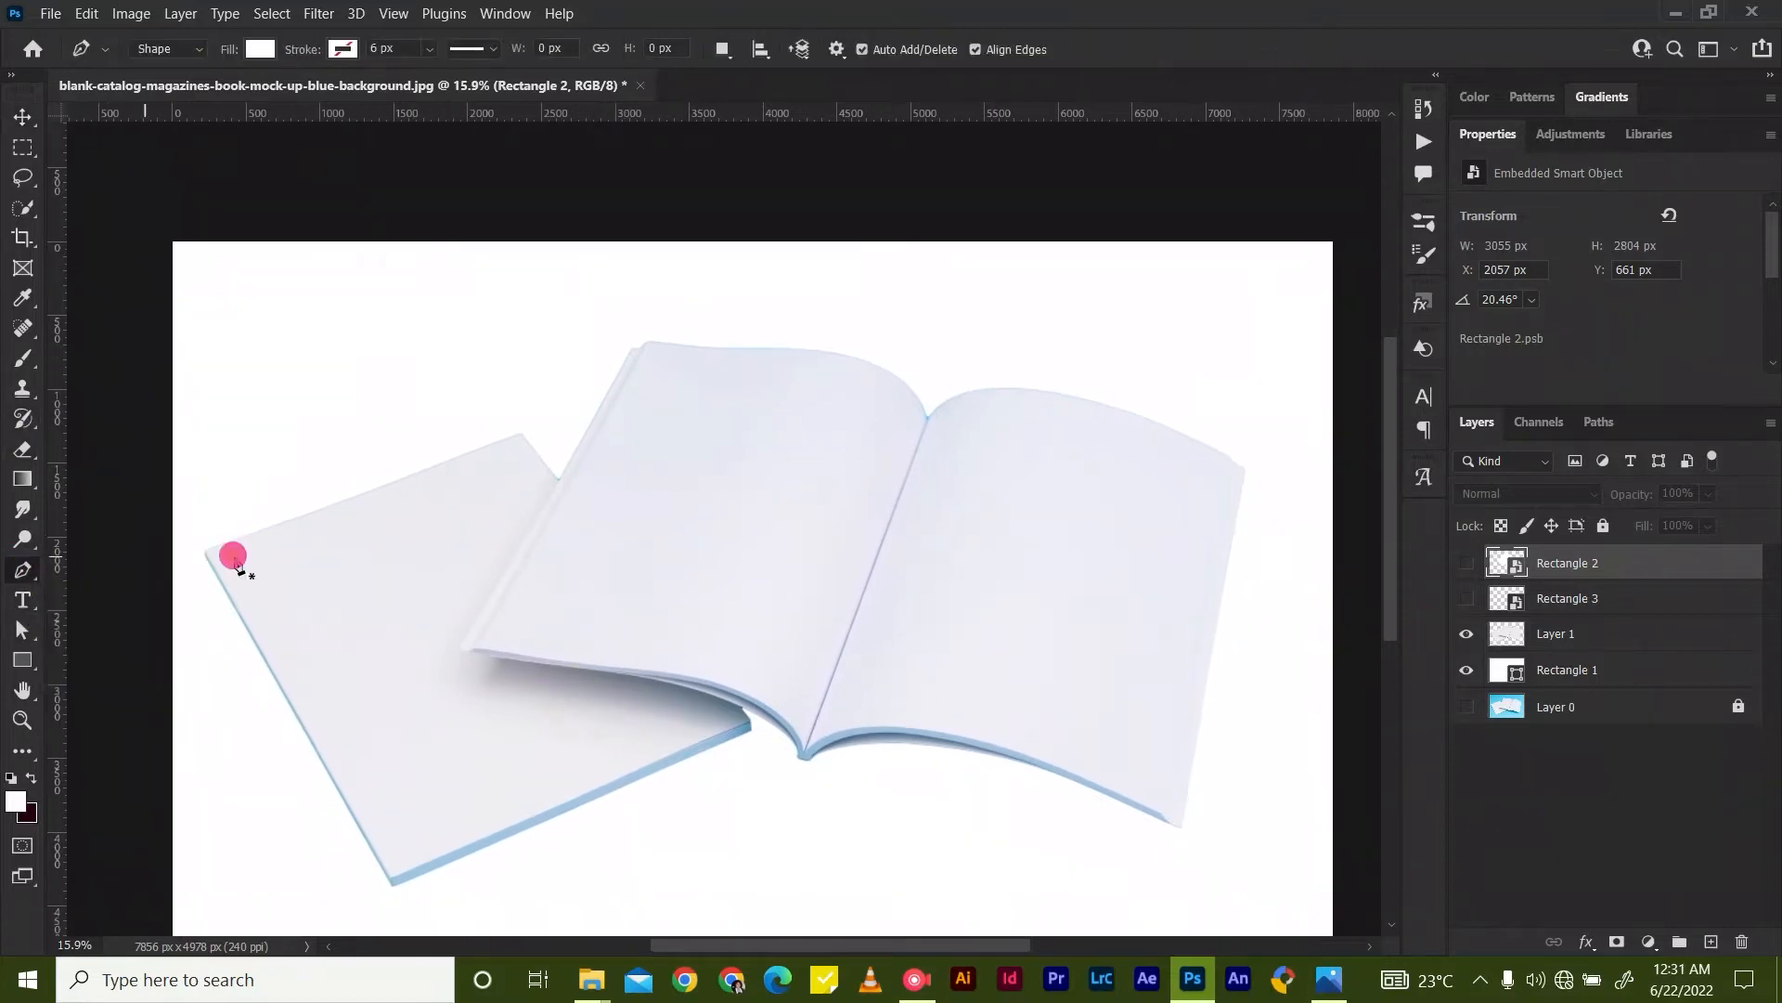
scroll(206, 554, up, 3)
click(199, 550)
click(862, 301)
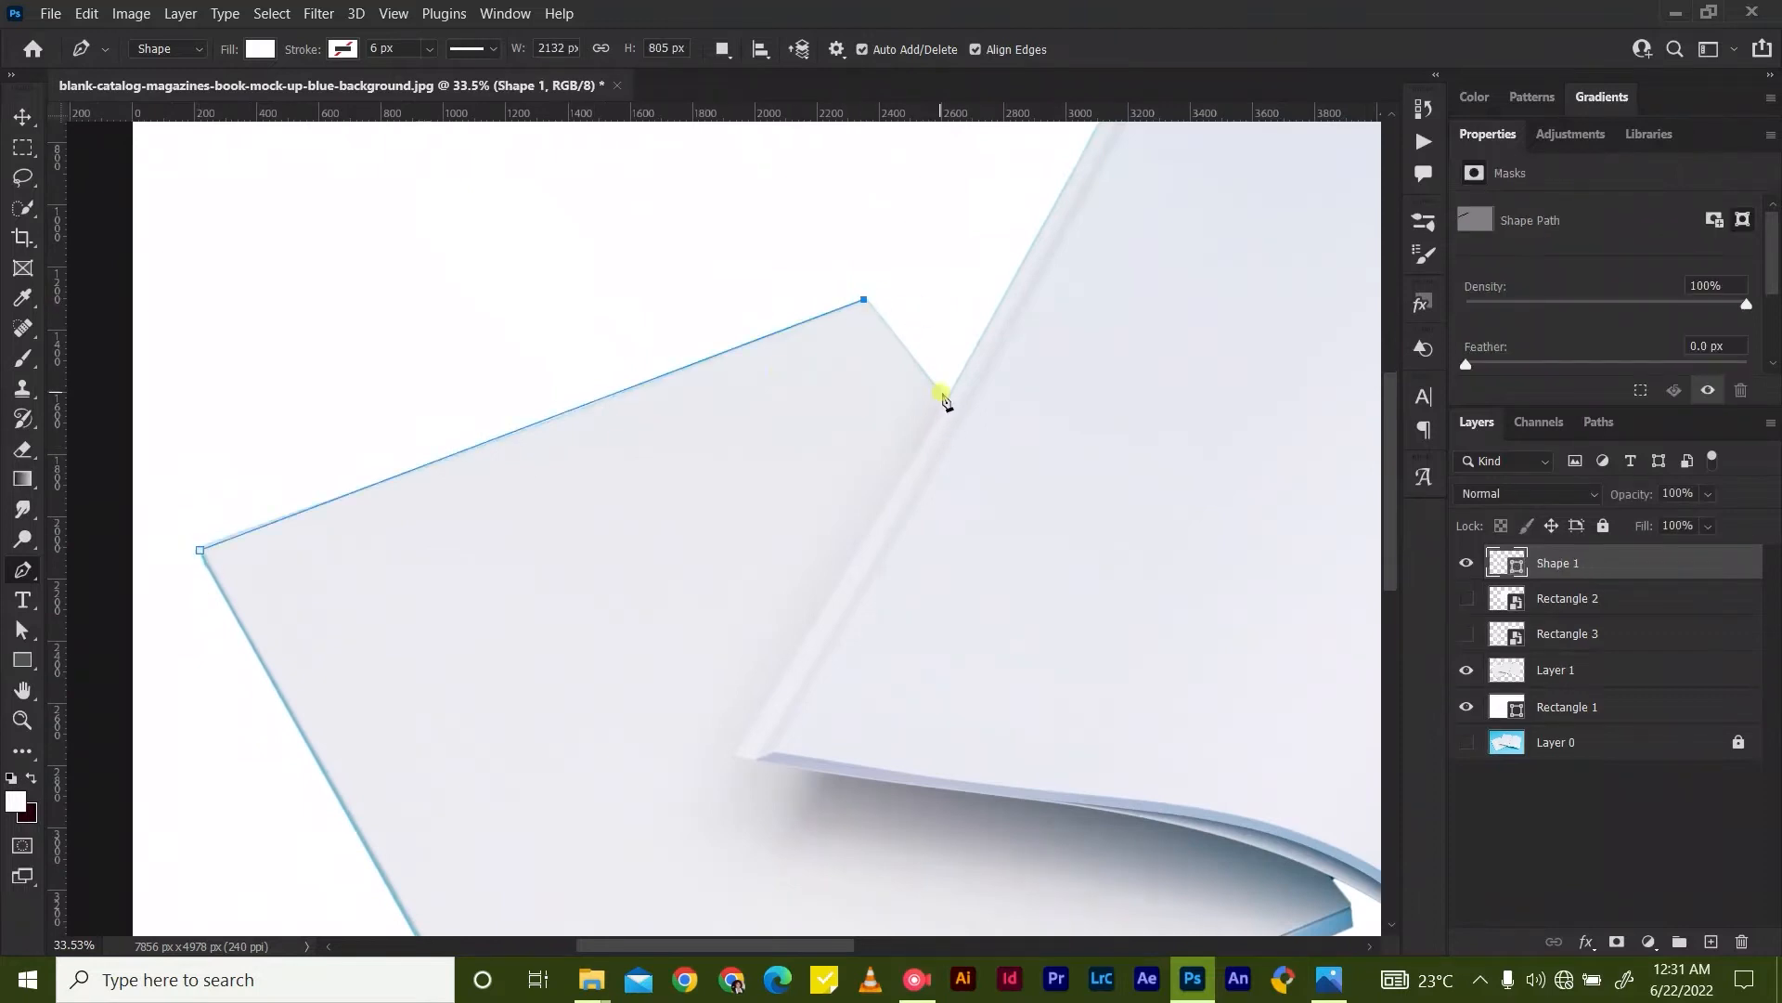
click(943, 394)
scroll(947, 395, down, 2)
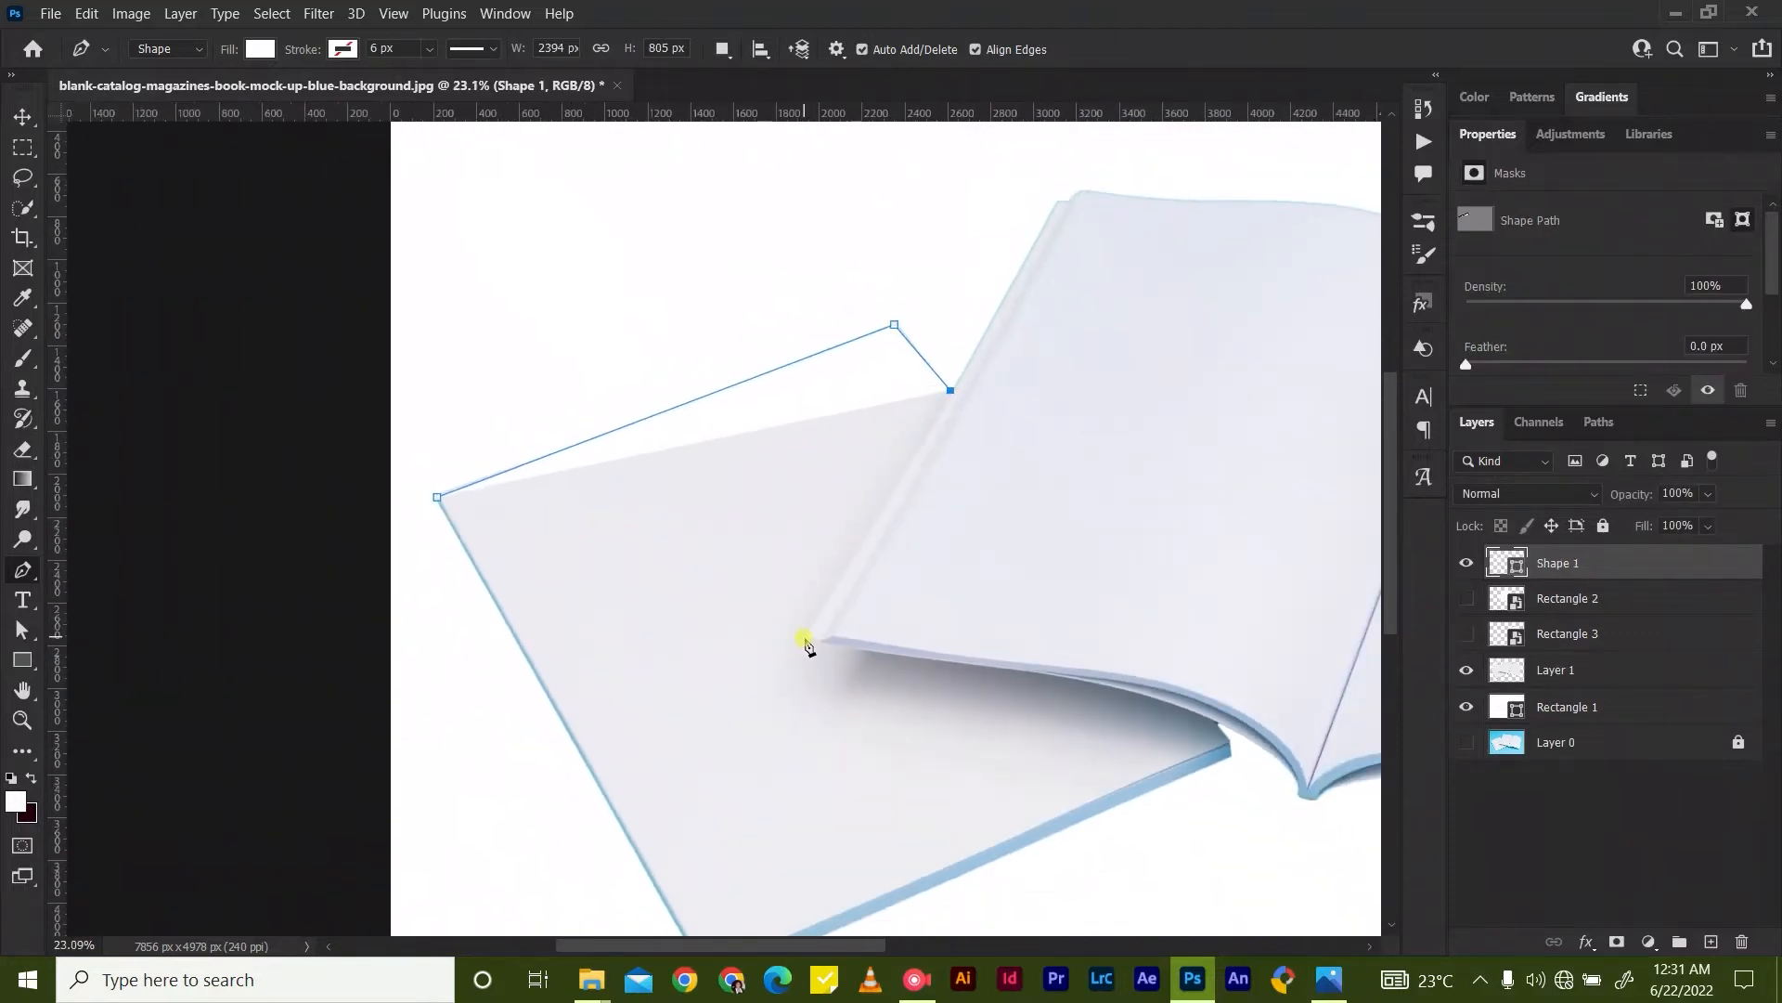
click(804, 638)
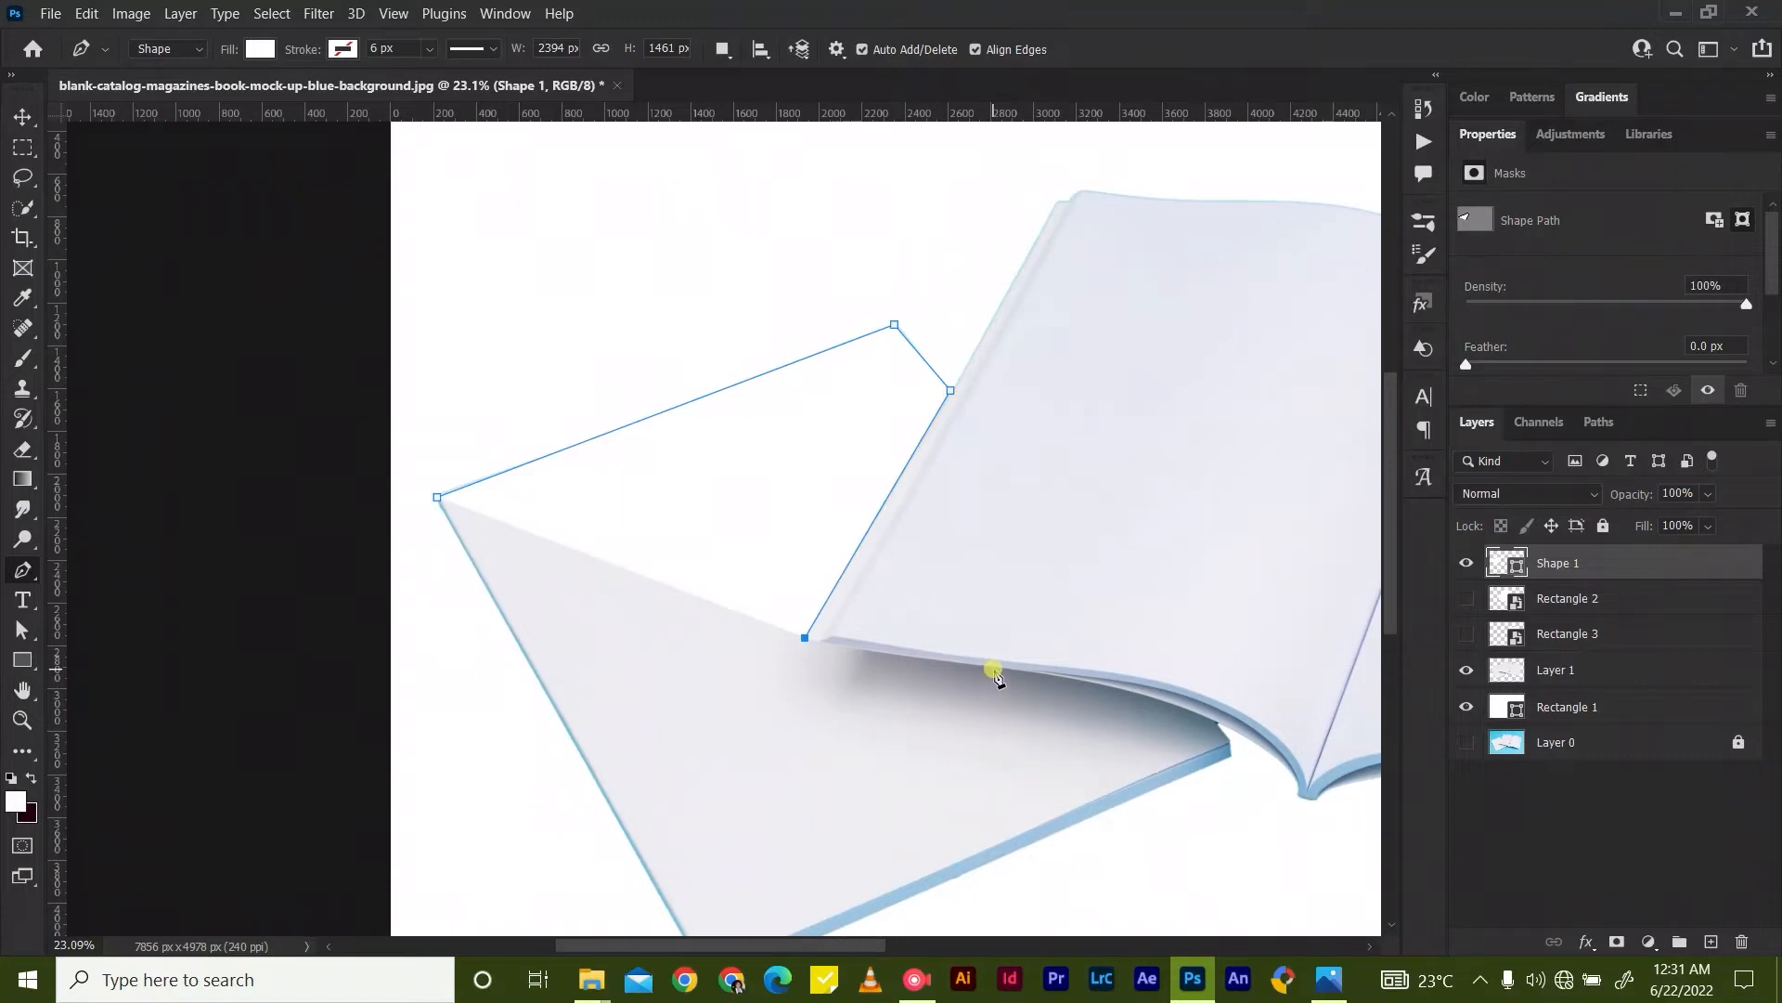
Continue the Pen outline along the open book's curved lower edge to the closed book's far right corner.
click(994, 672)
click(1216, 723)
key(ctrl+z)
click(1047, 673)
click(1148, 696)
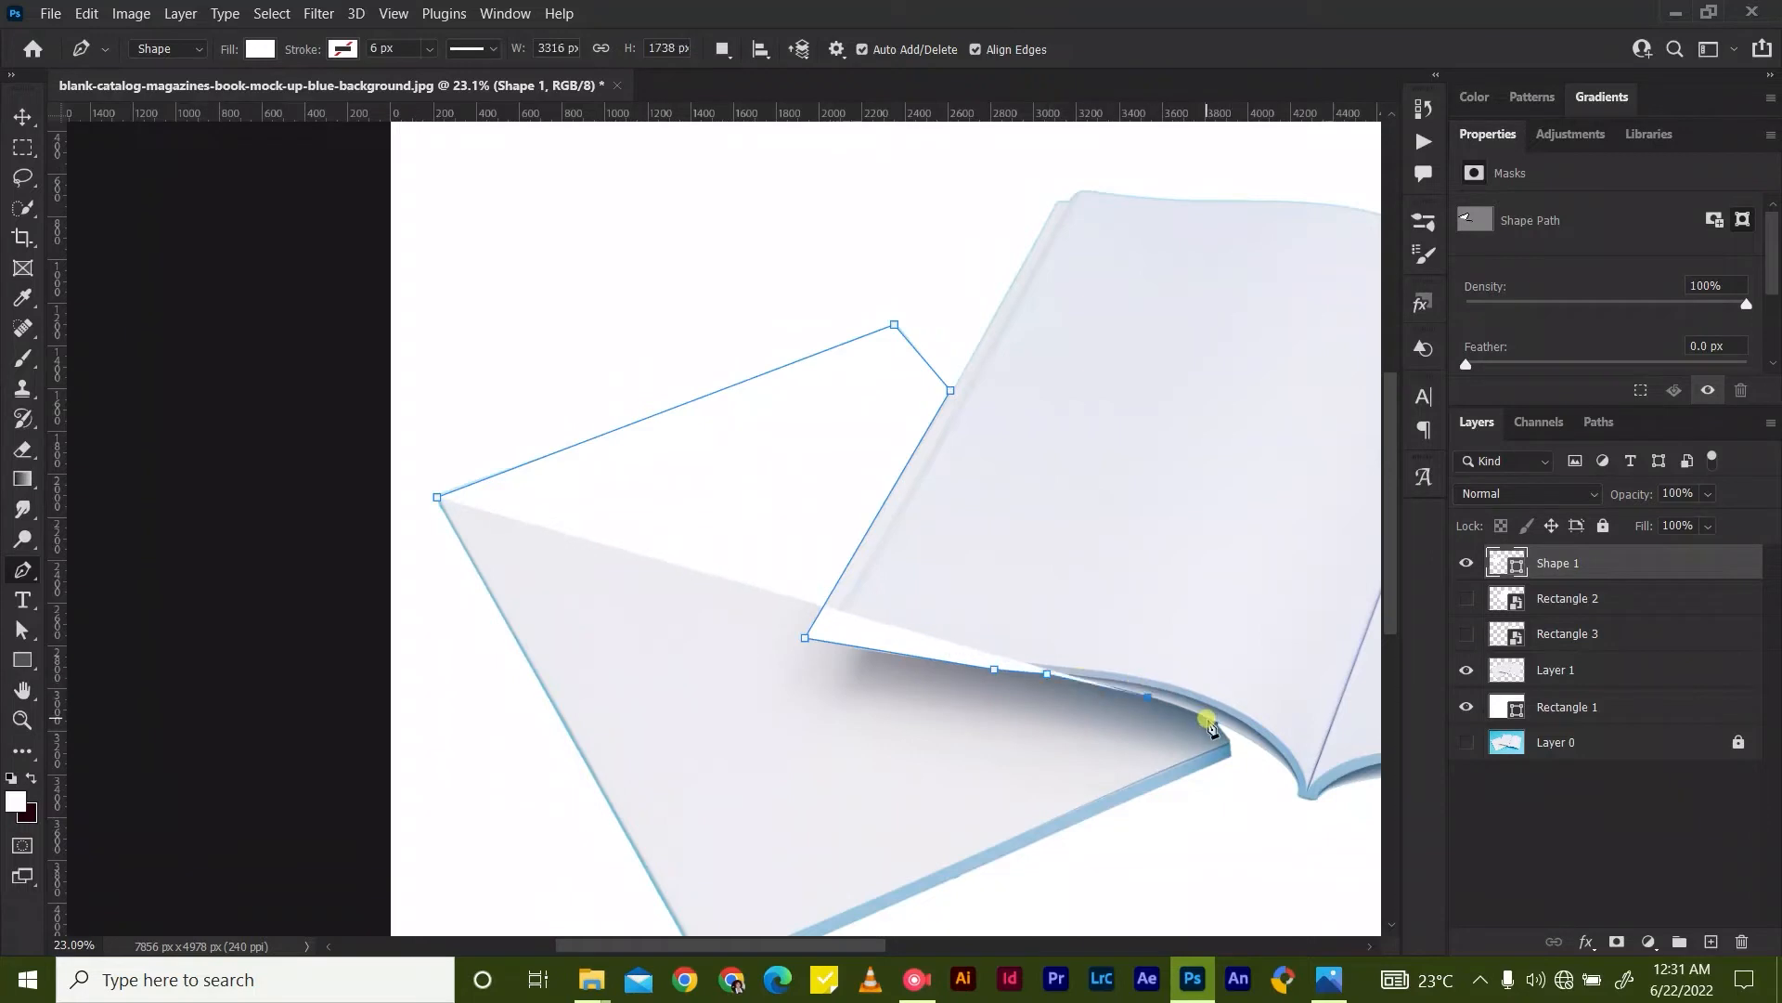
click(1213, 719)
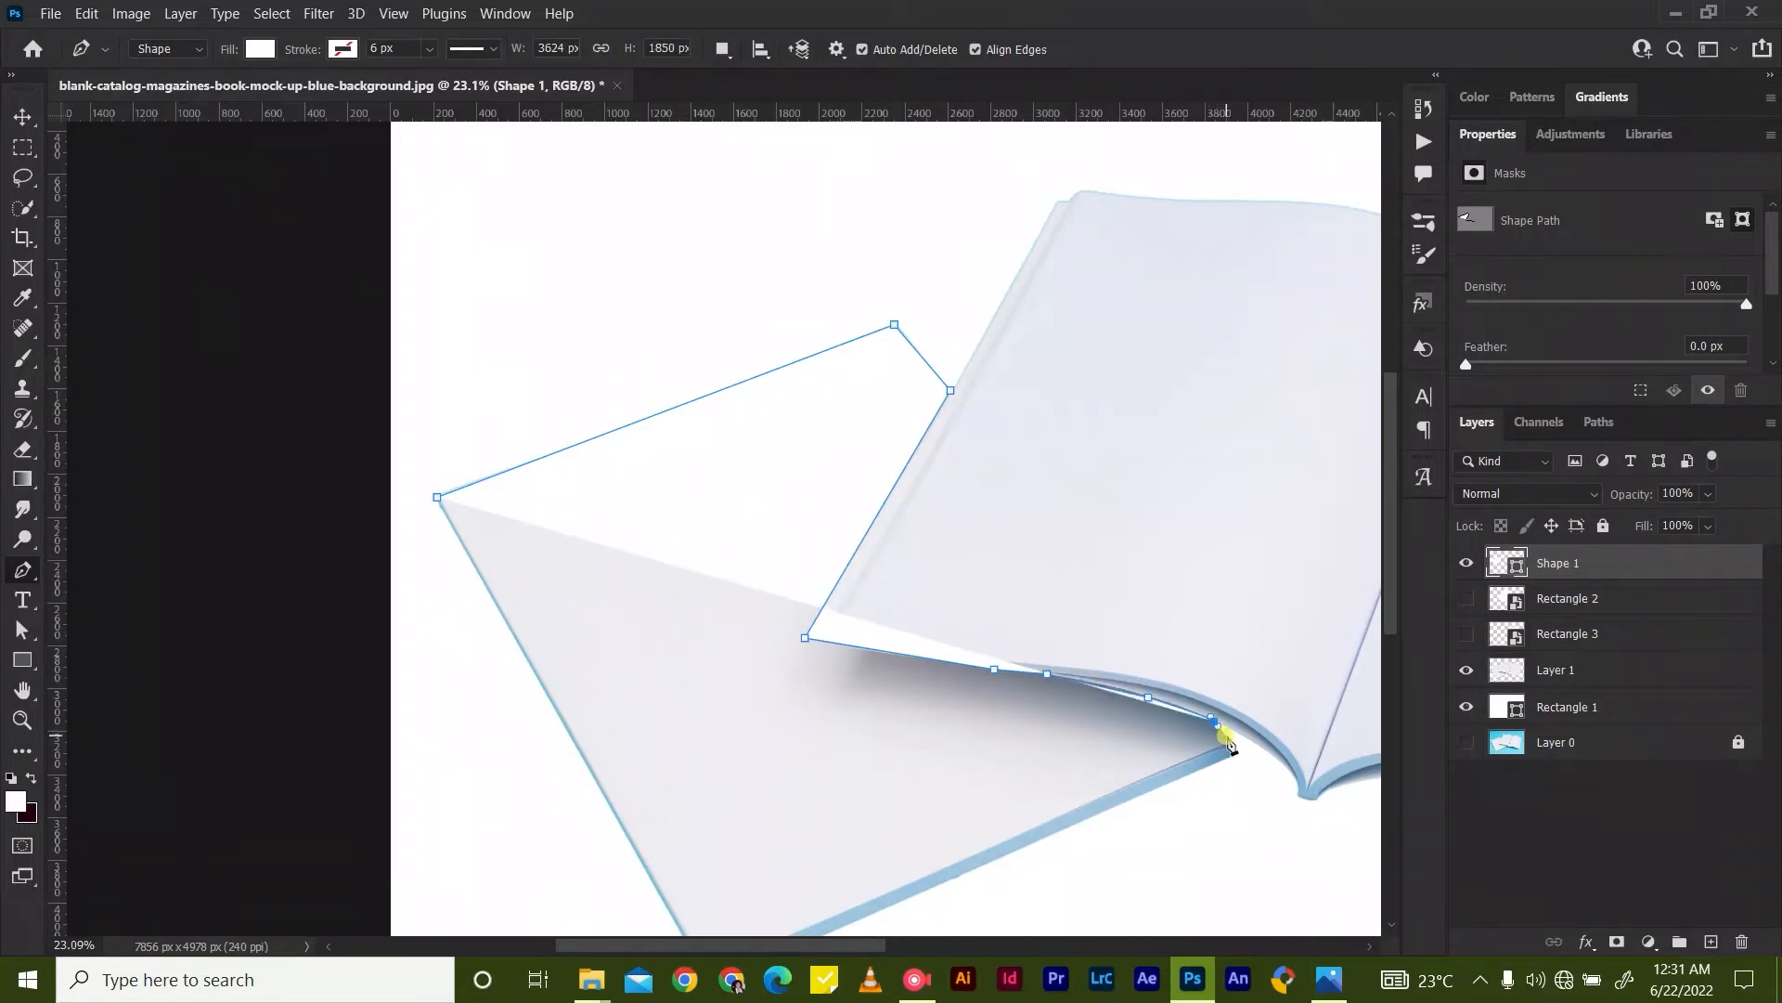
click(1226, 736)
click(1227, 743)
Trace the closed book's lower and left edges with the Pen tool and close the cover outline.
scroll(1039, 816, up, 2)
scroll(1039, 816, up, 2)
click(1174, 637)
click(861, 780)
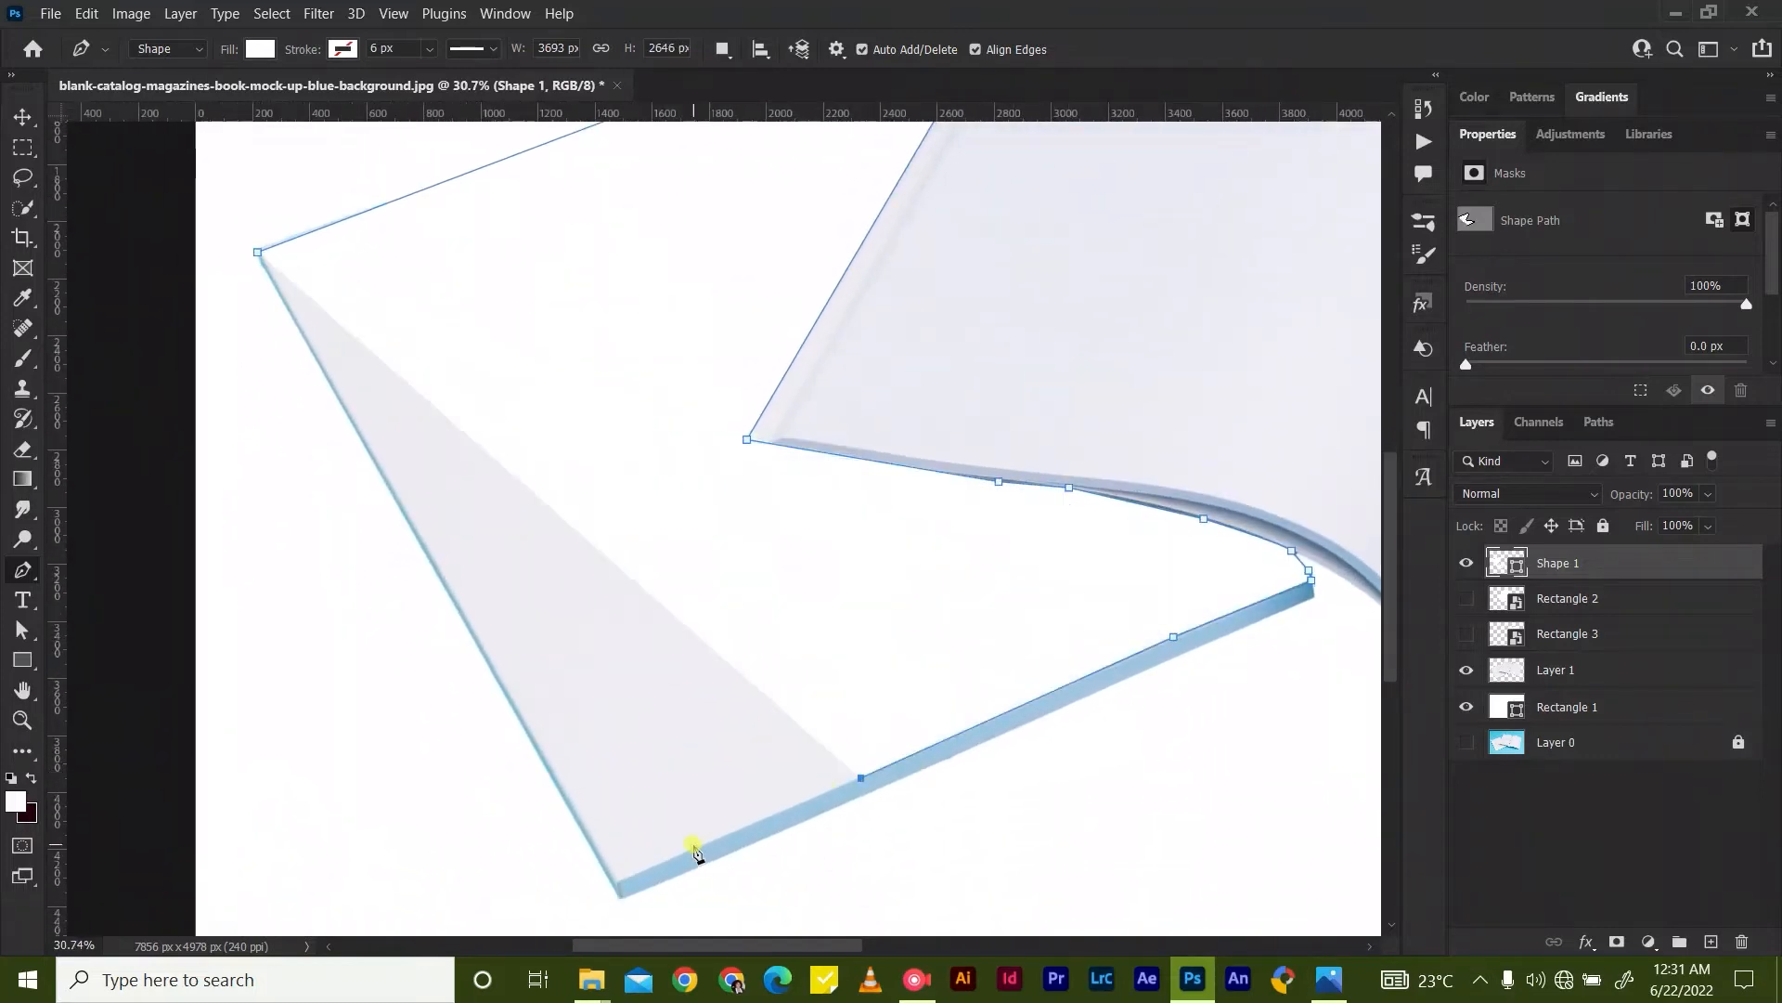
click(622, 887)
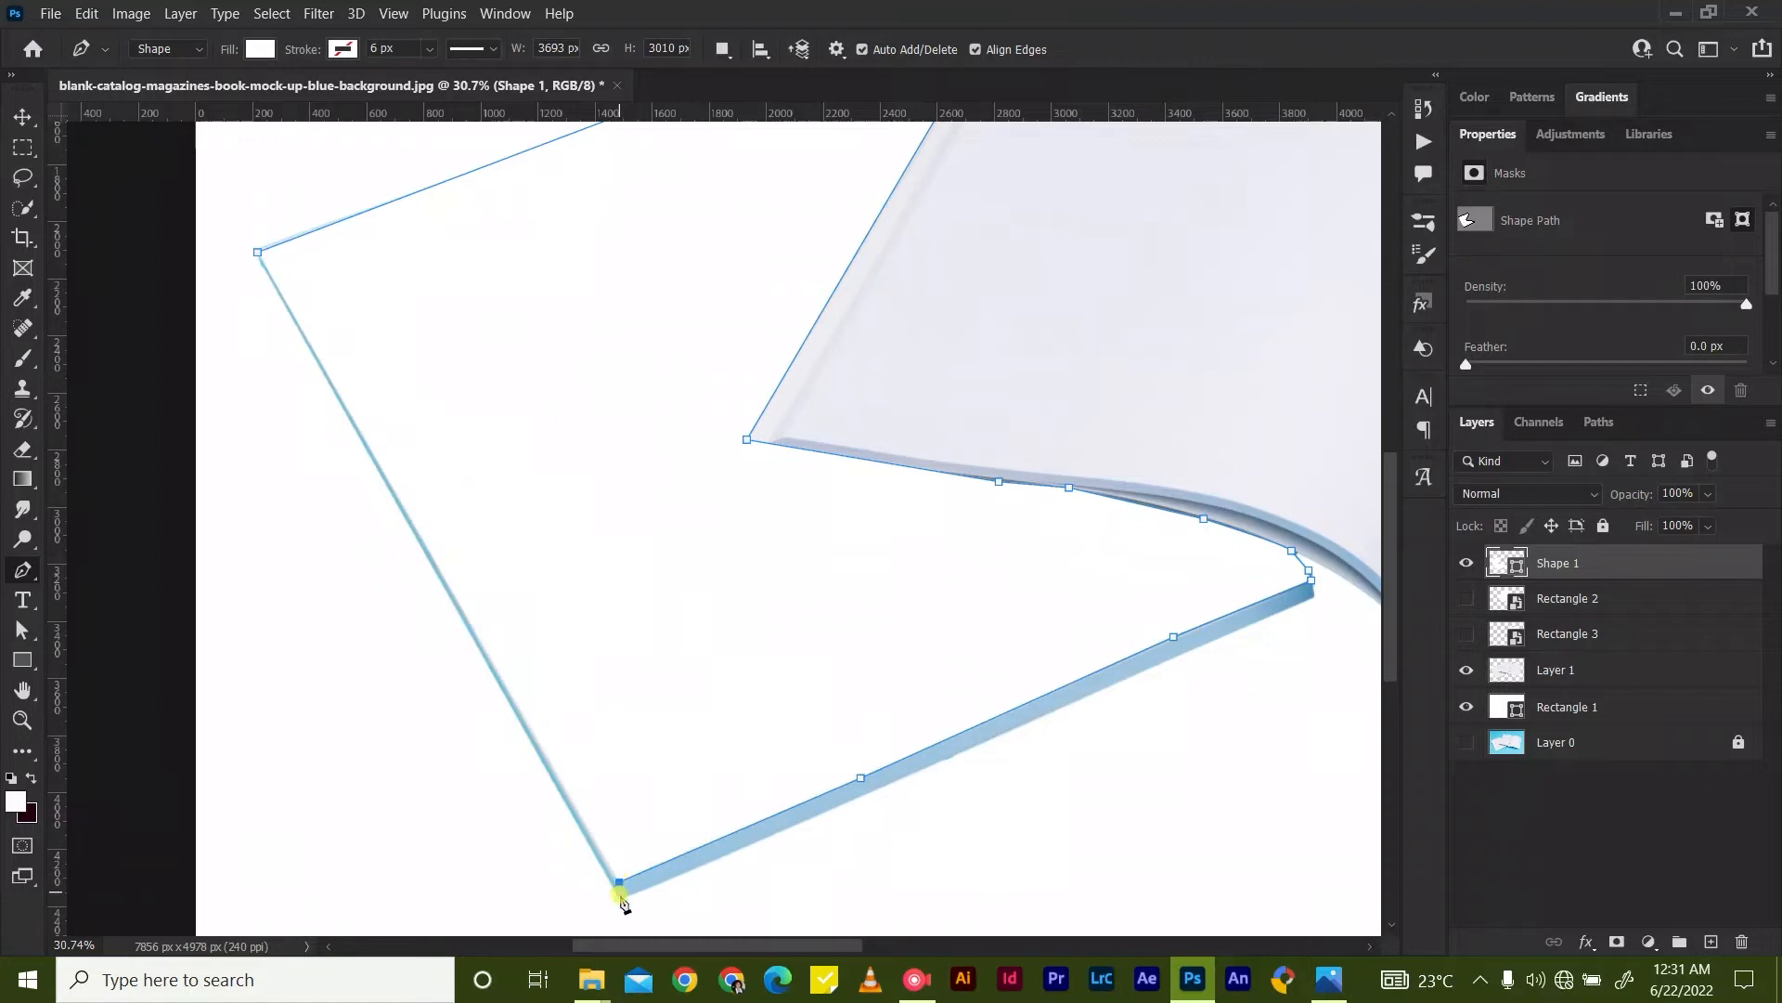
click(620, 897)
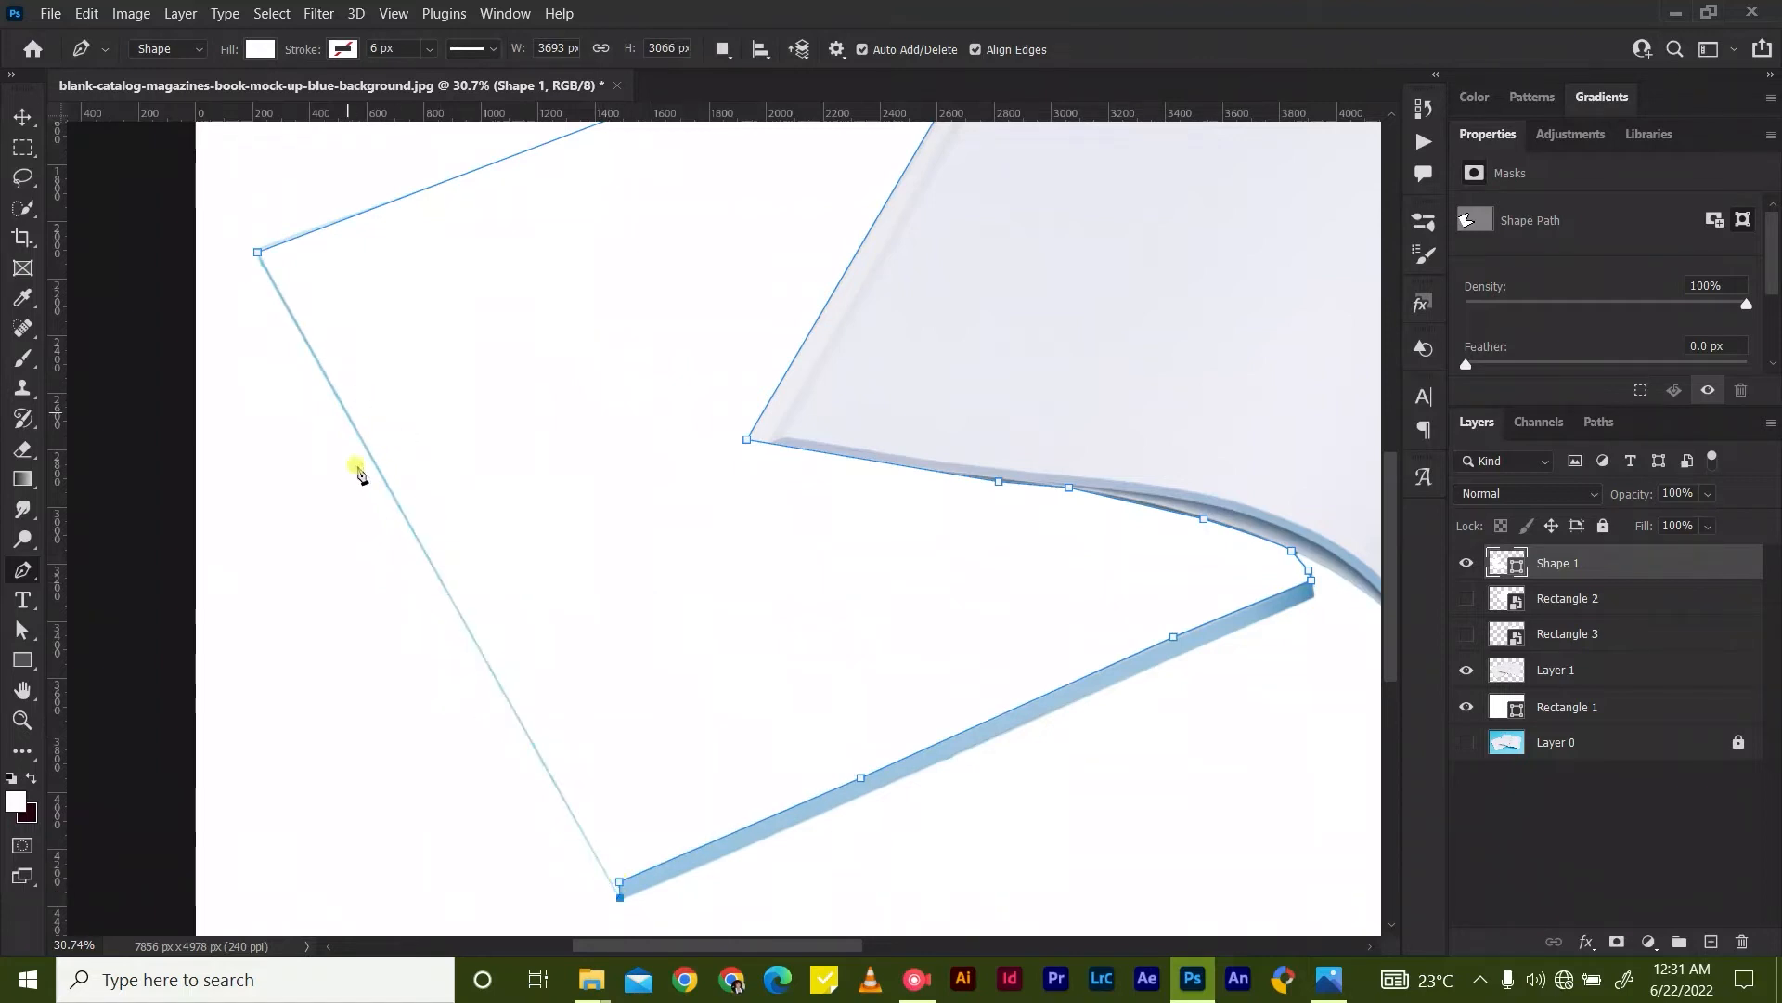
click(470, 637)
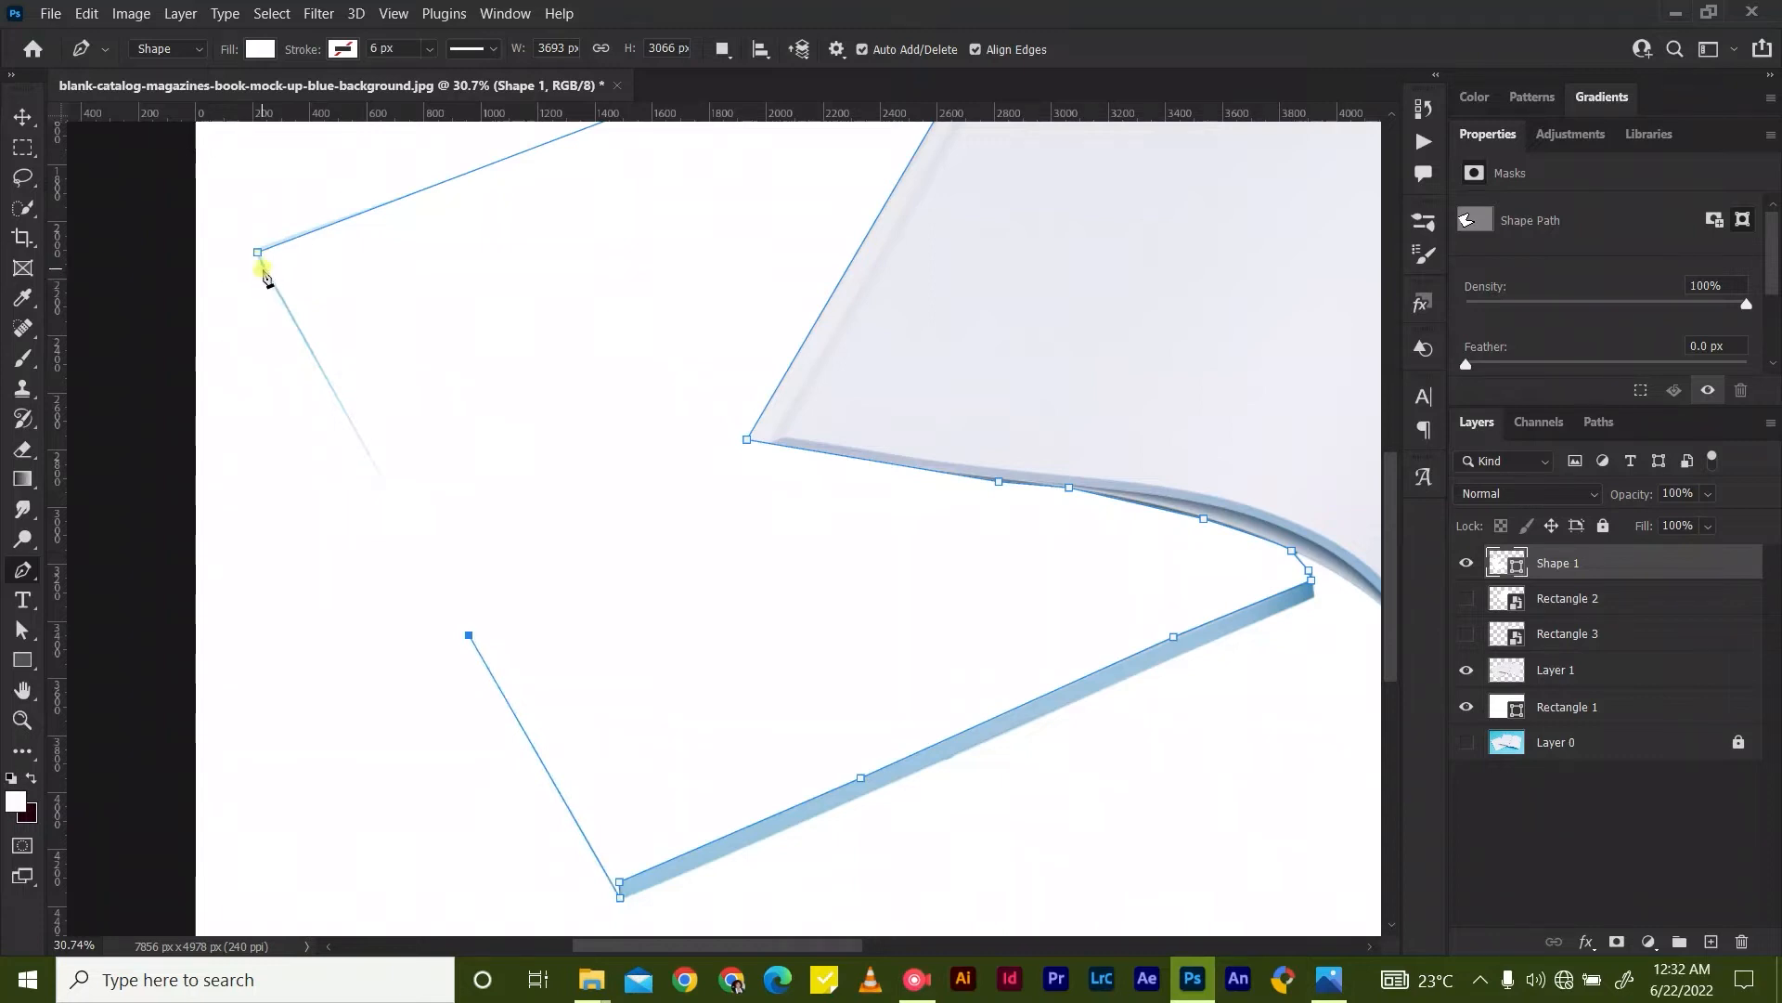
click(263, 266)
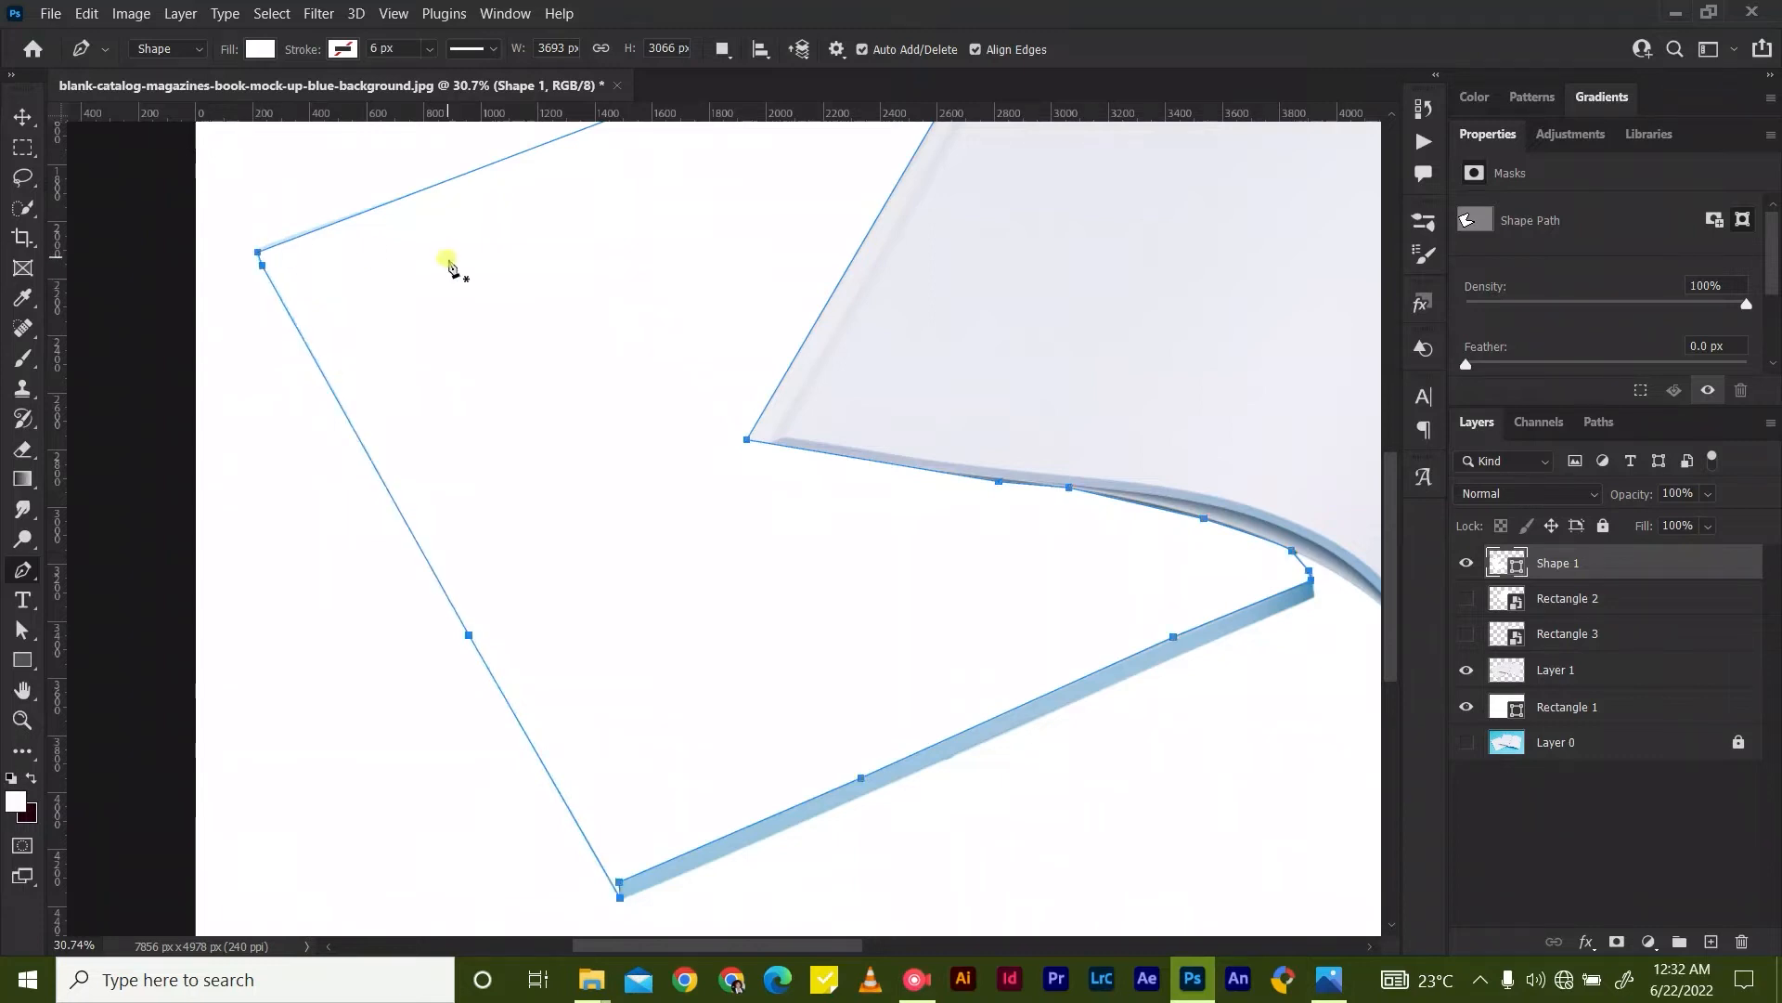
Convert the Shape 1 cover layer to a smart object.
key(v)
right_click(1661, 561)
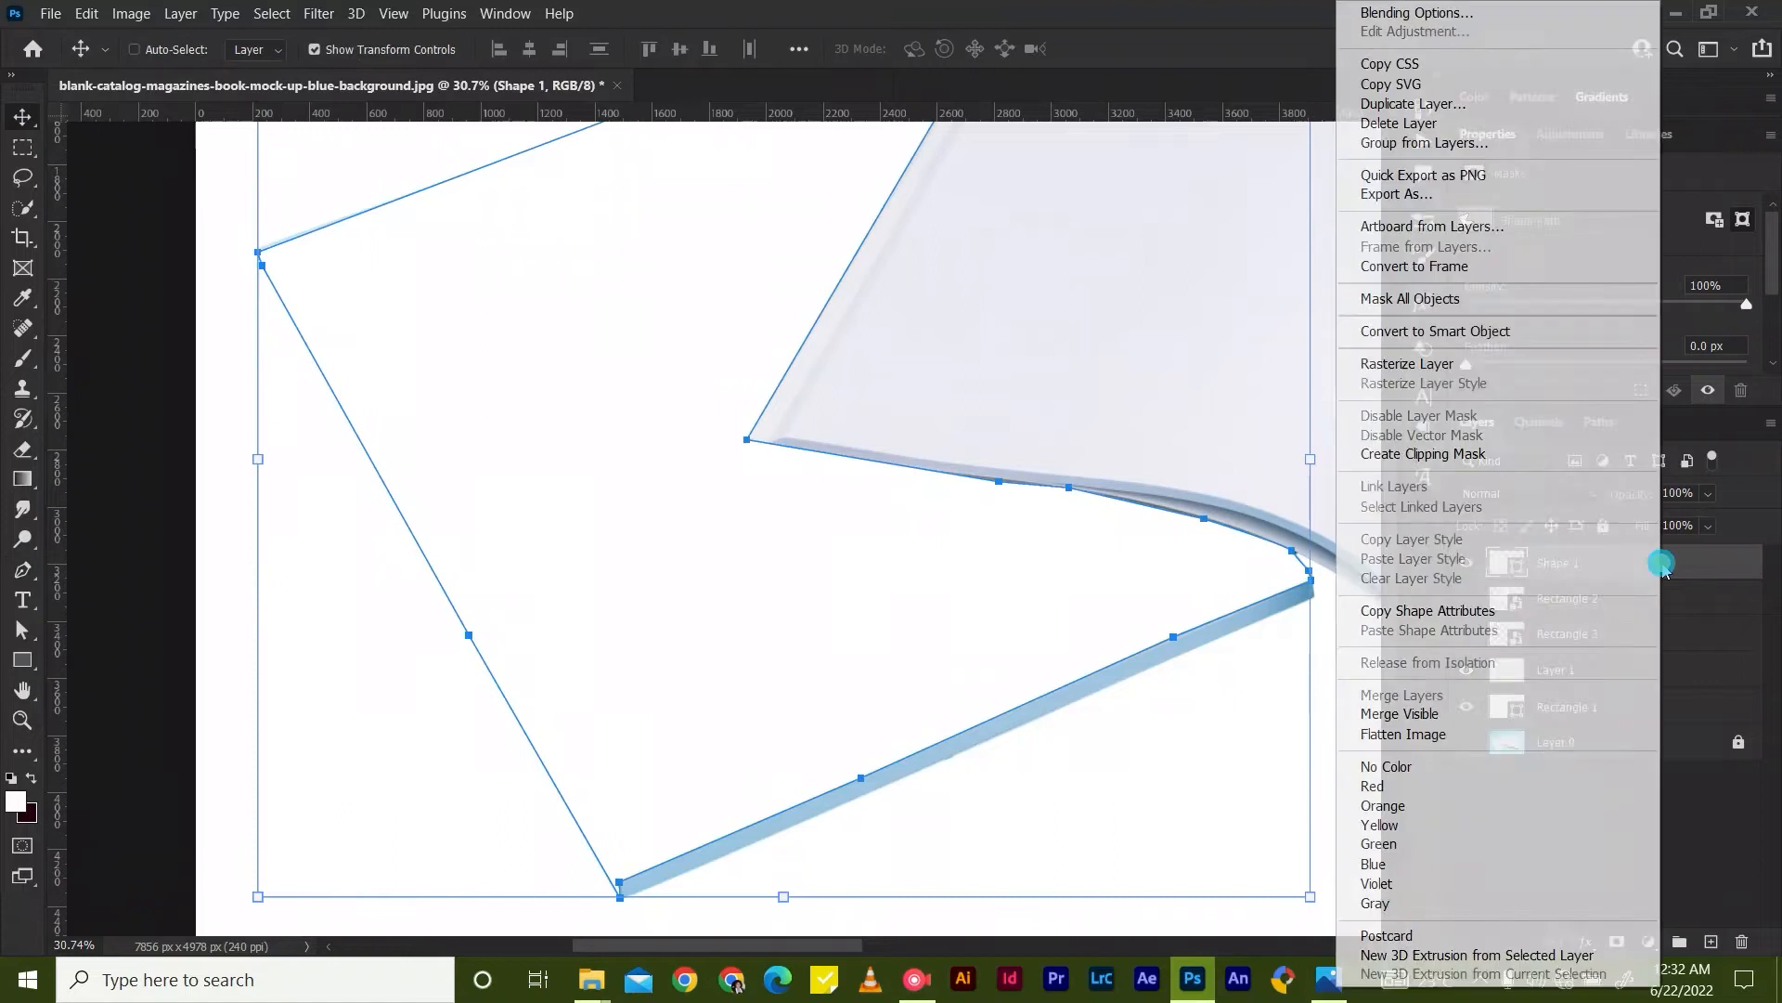
click(1504, 332)
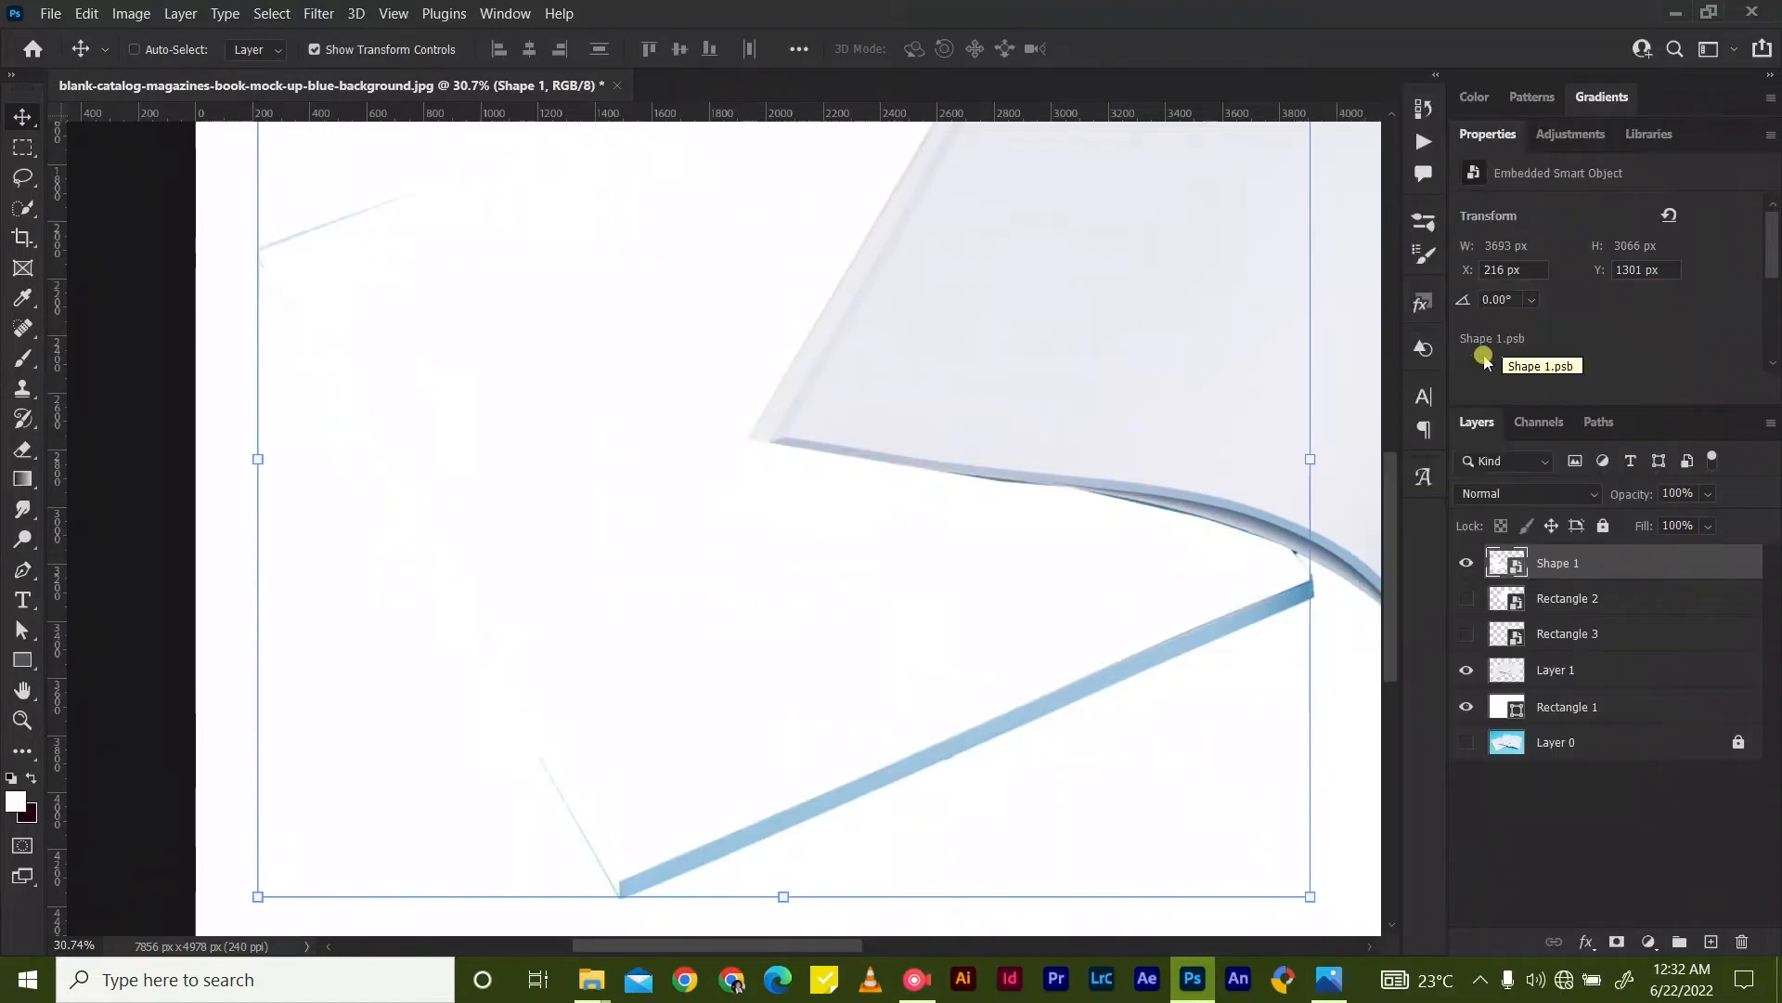
scroll(996, 732, down, 5)
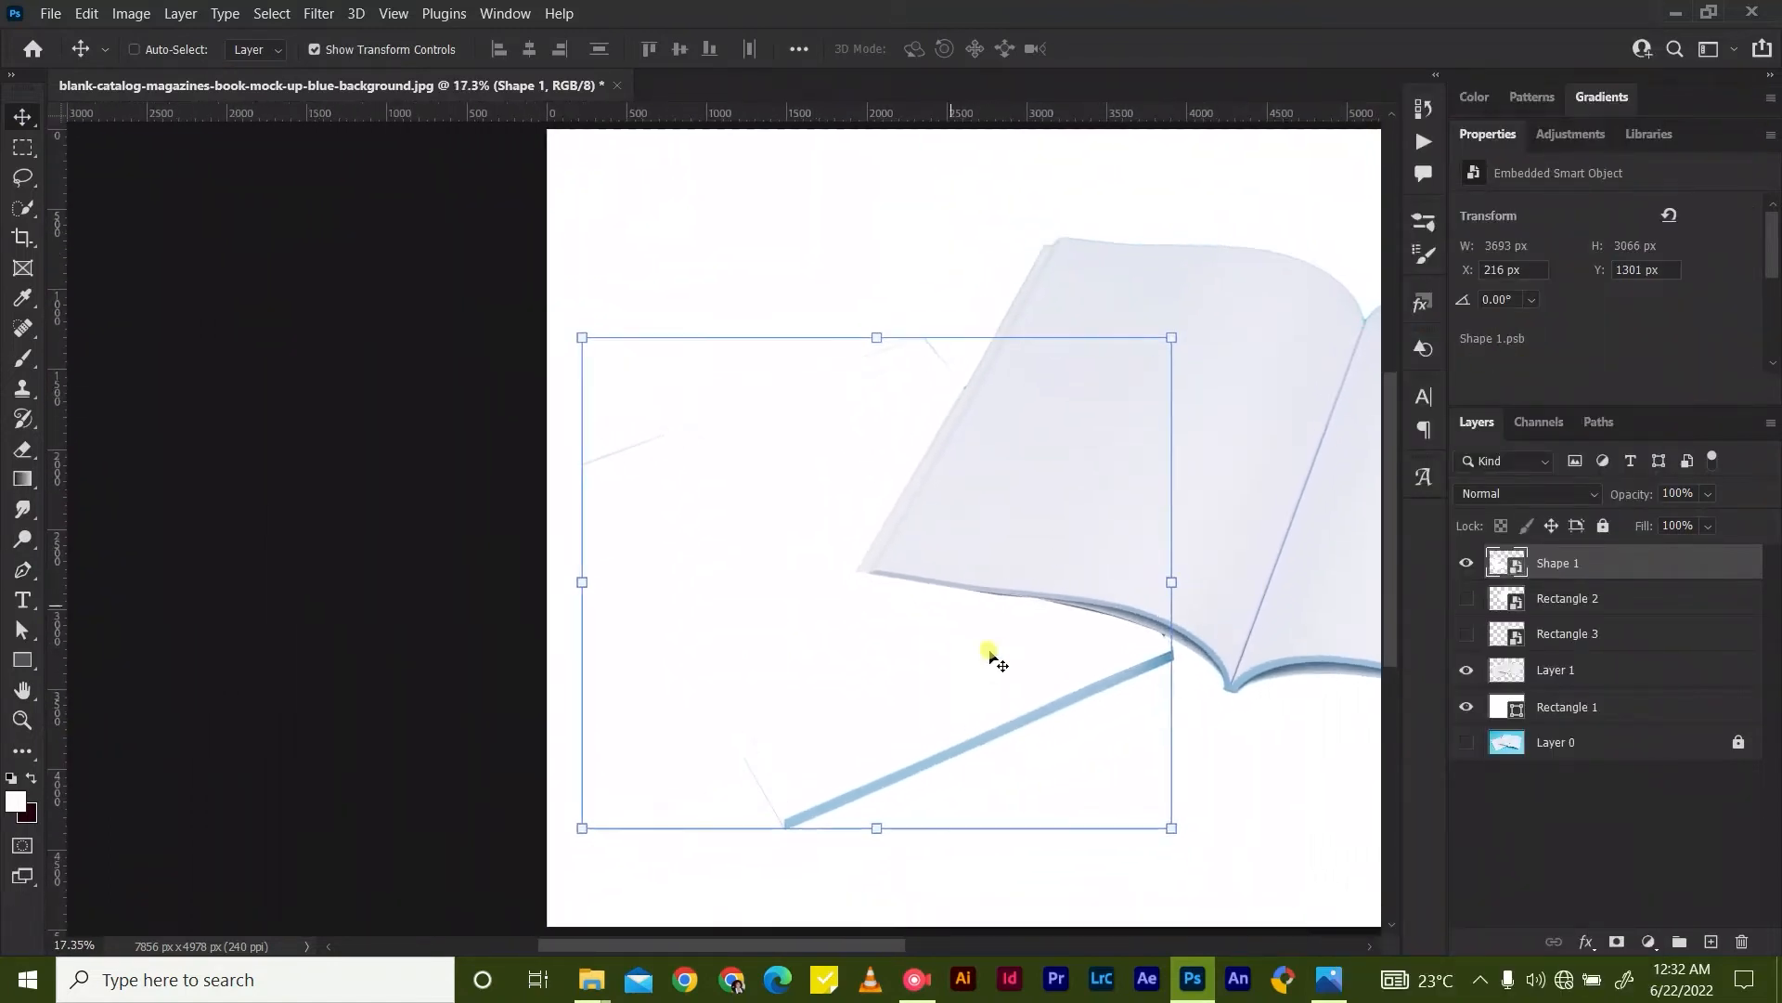
drag(879, 336, 873, 332)
drag(570, 583, 565, 585)
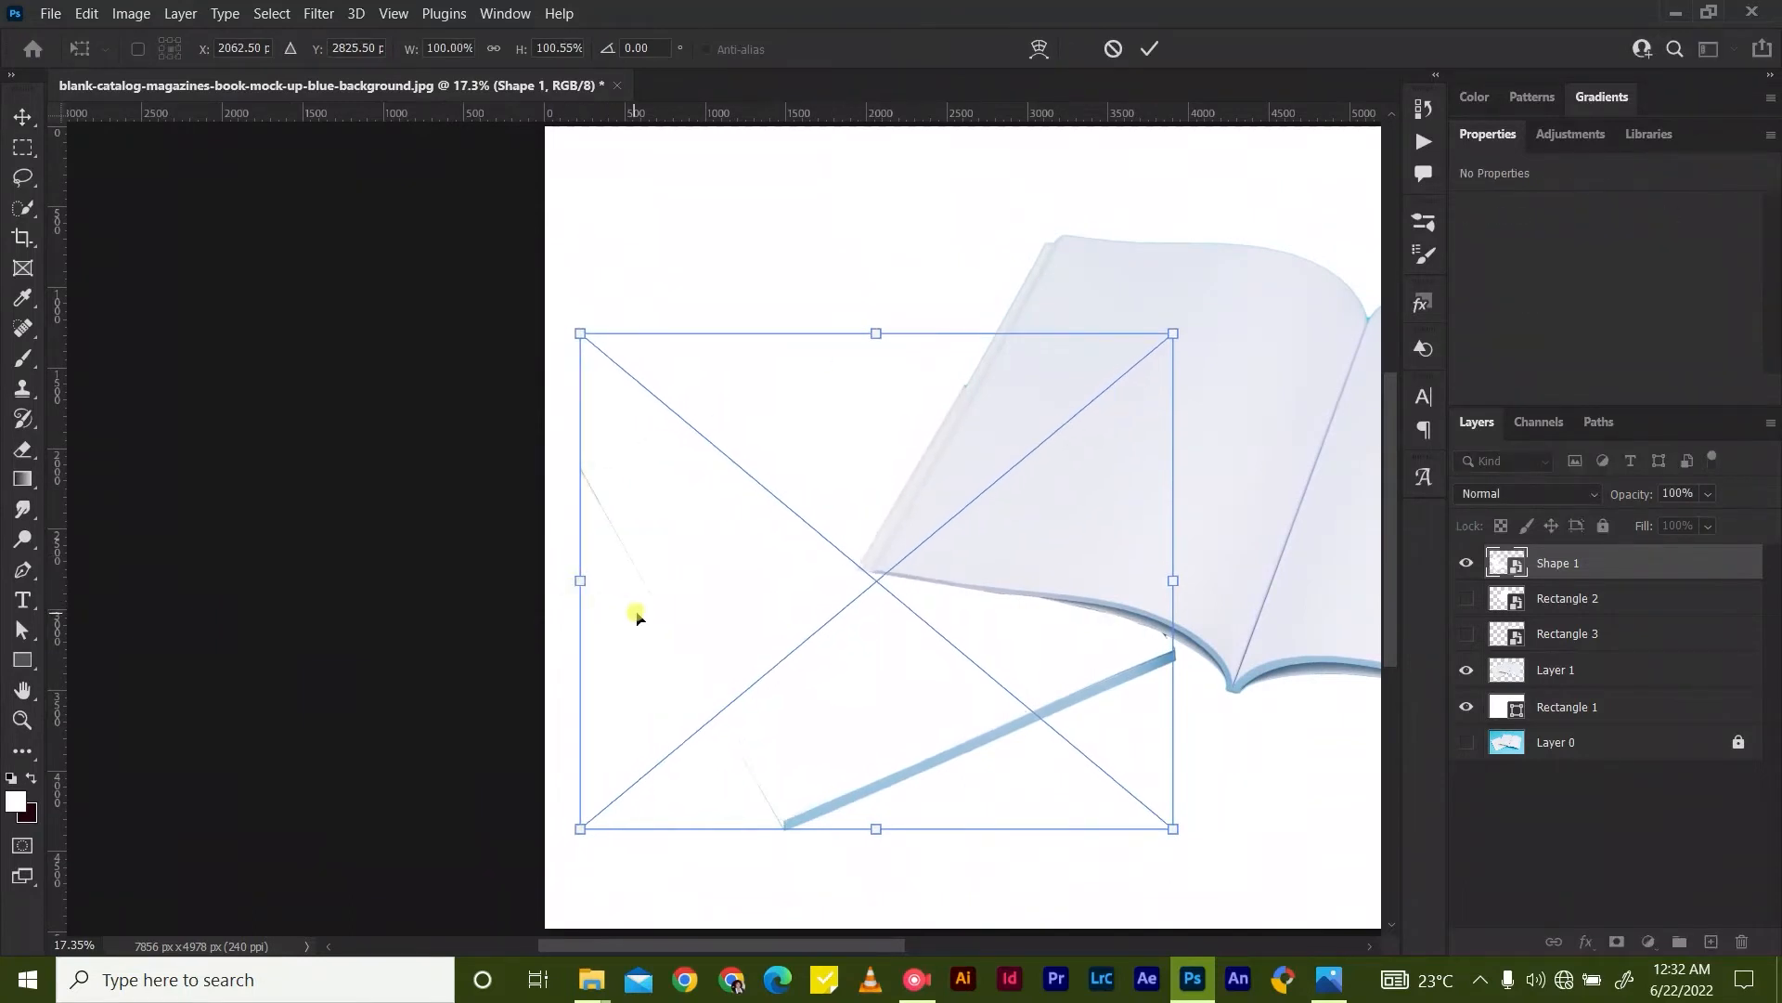
key(ctrl+z)
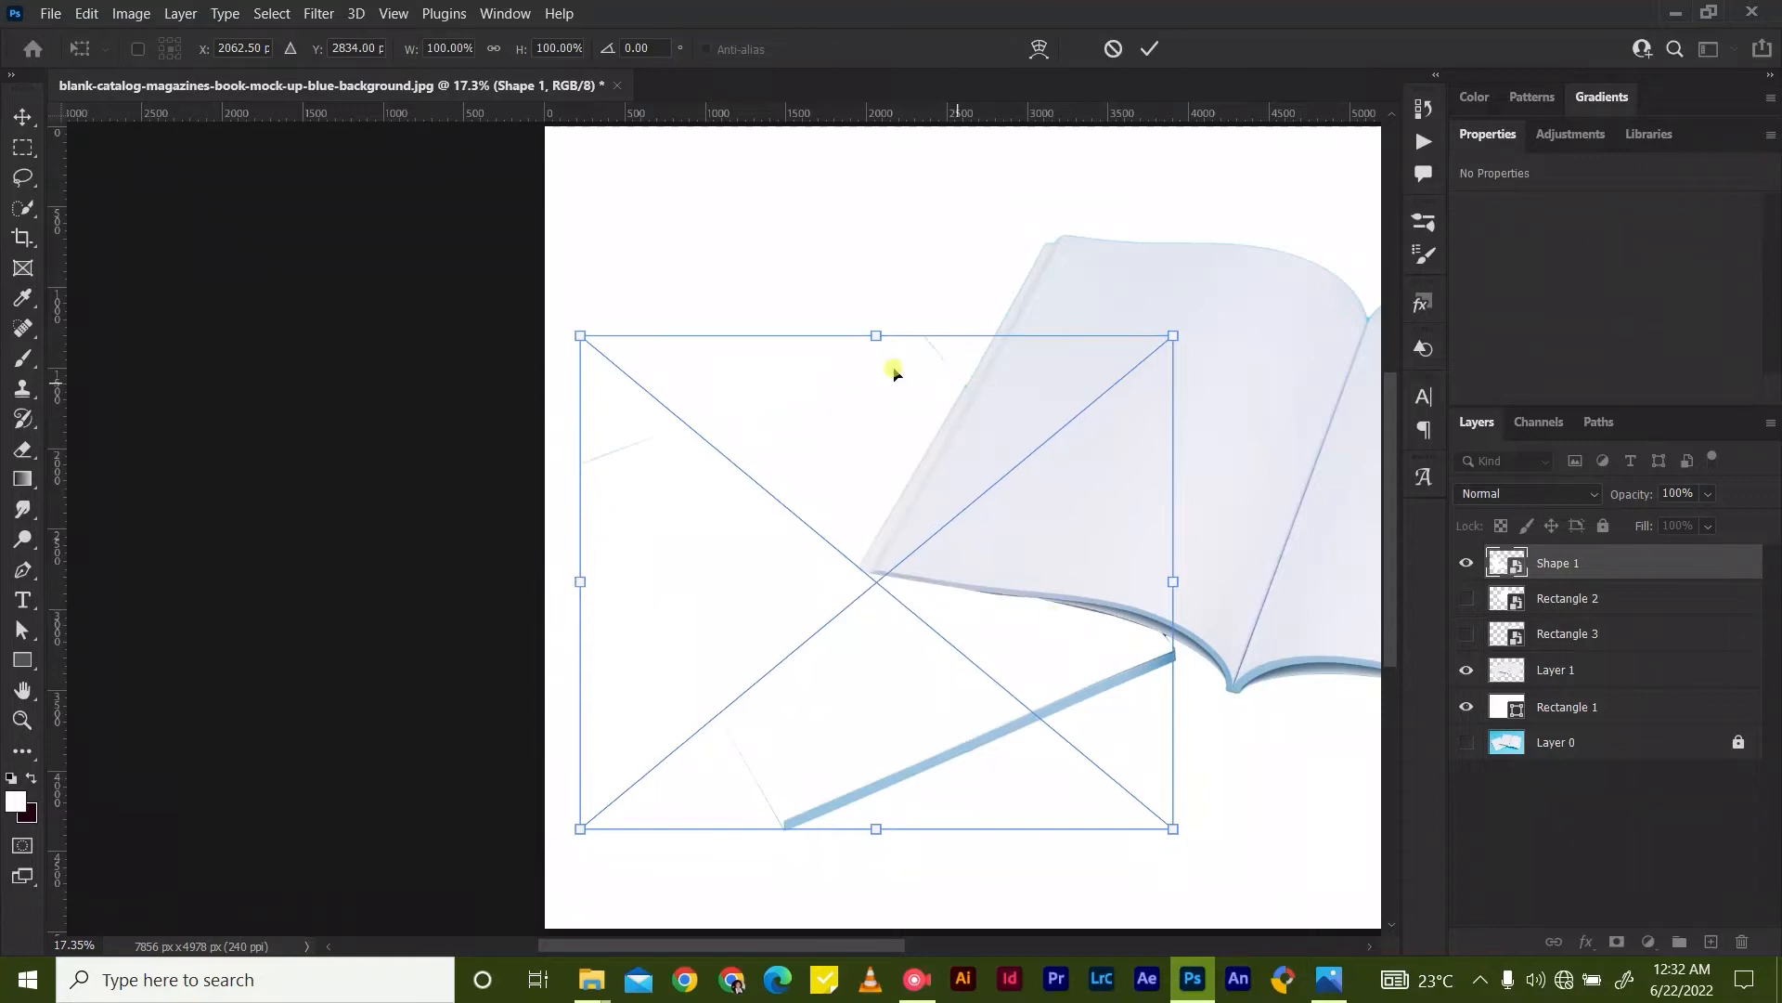
drag(876, 336, 874, 331)
key(ctrl+z)
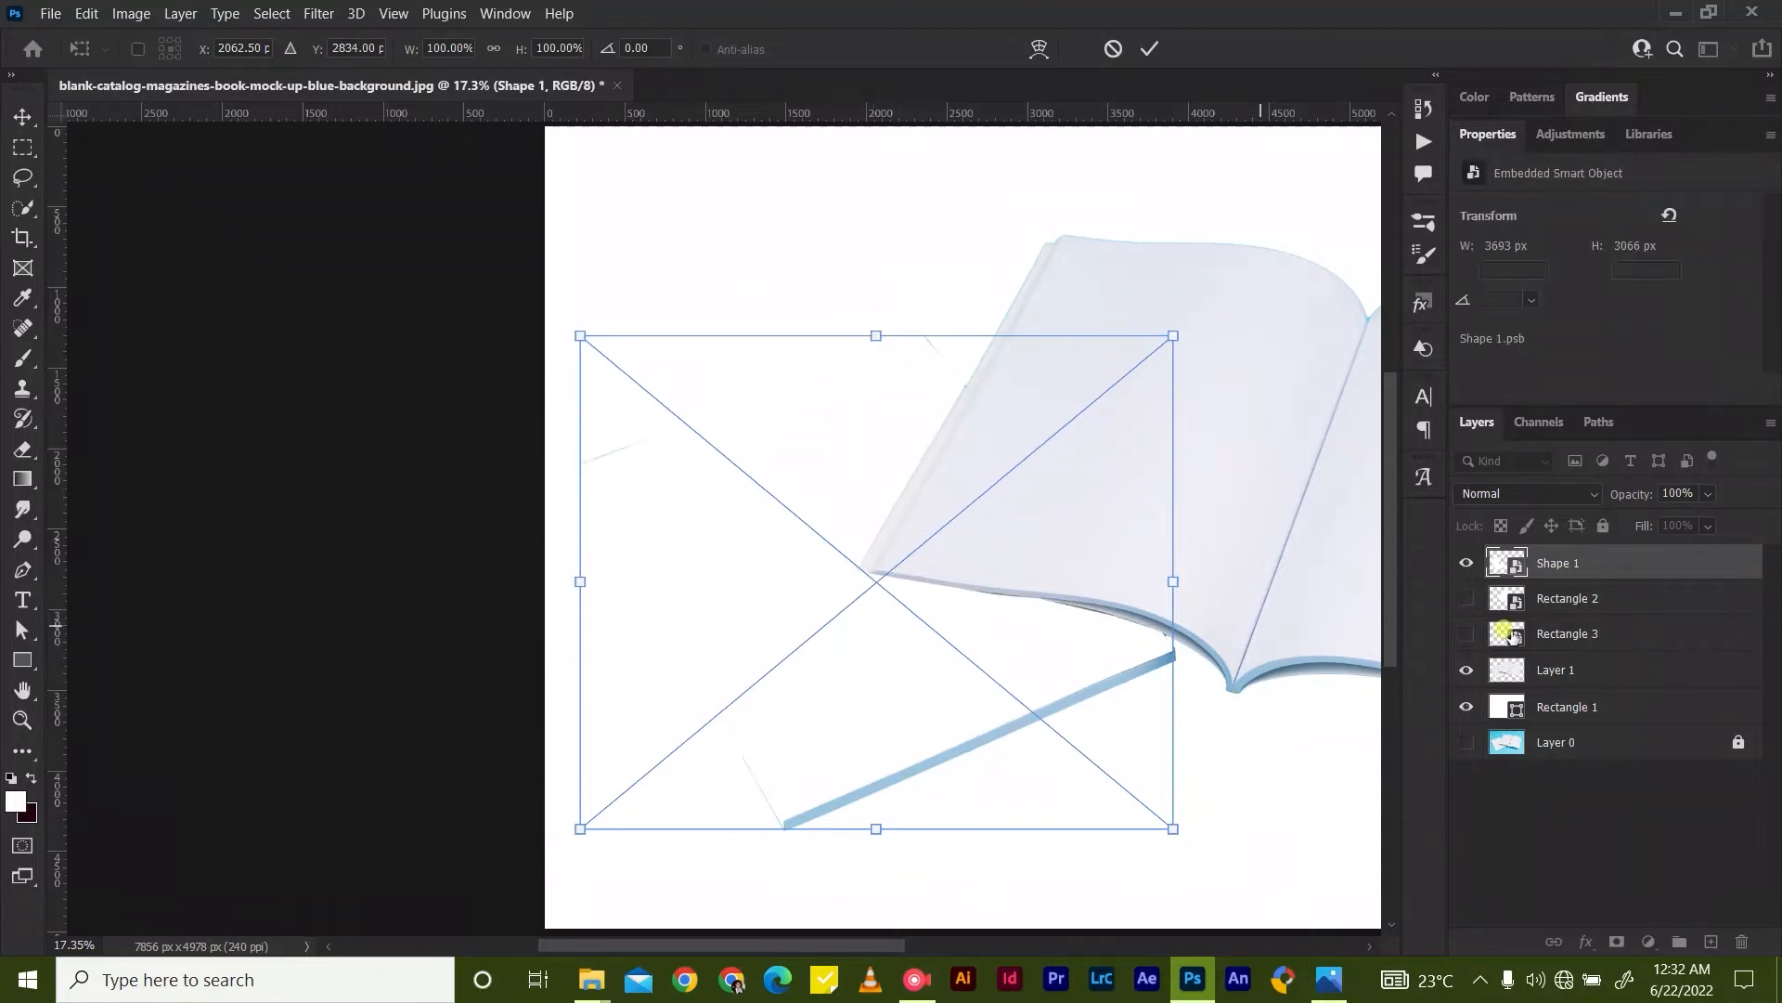
Show the Rectangle 2 and Rectangle 3 layers and set Shape 1, Rectangle 2 and Rectangle 3 to Multiply blending.
click(1595, 494)
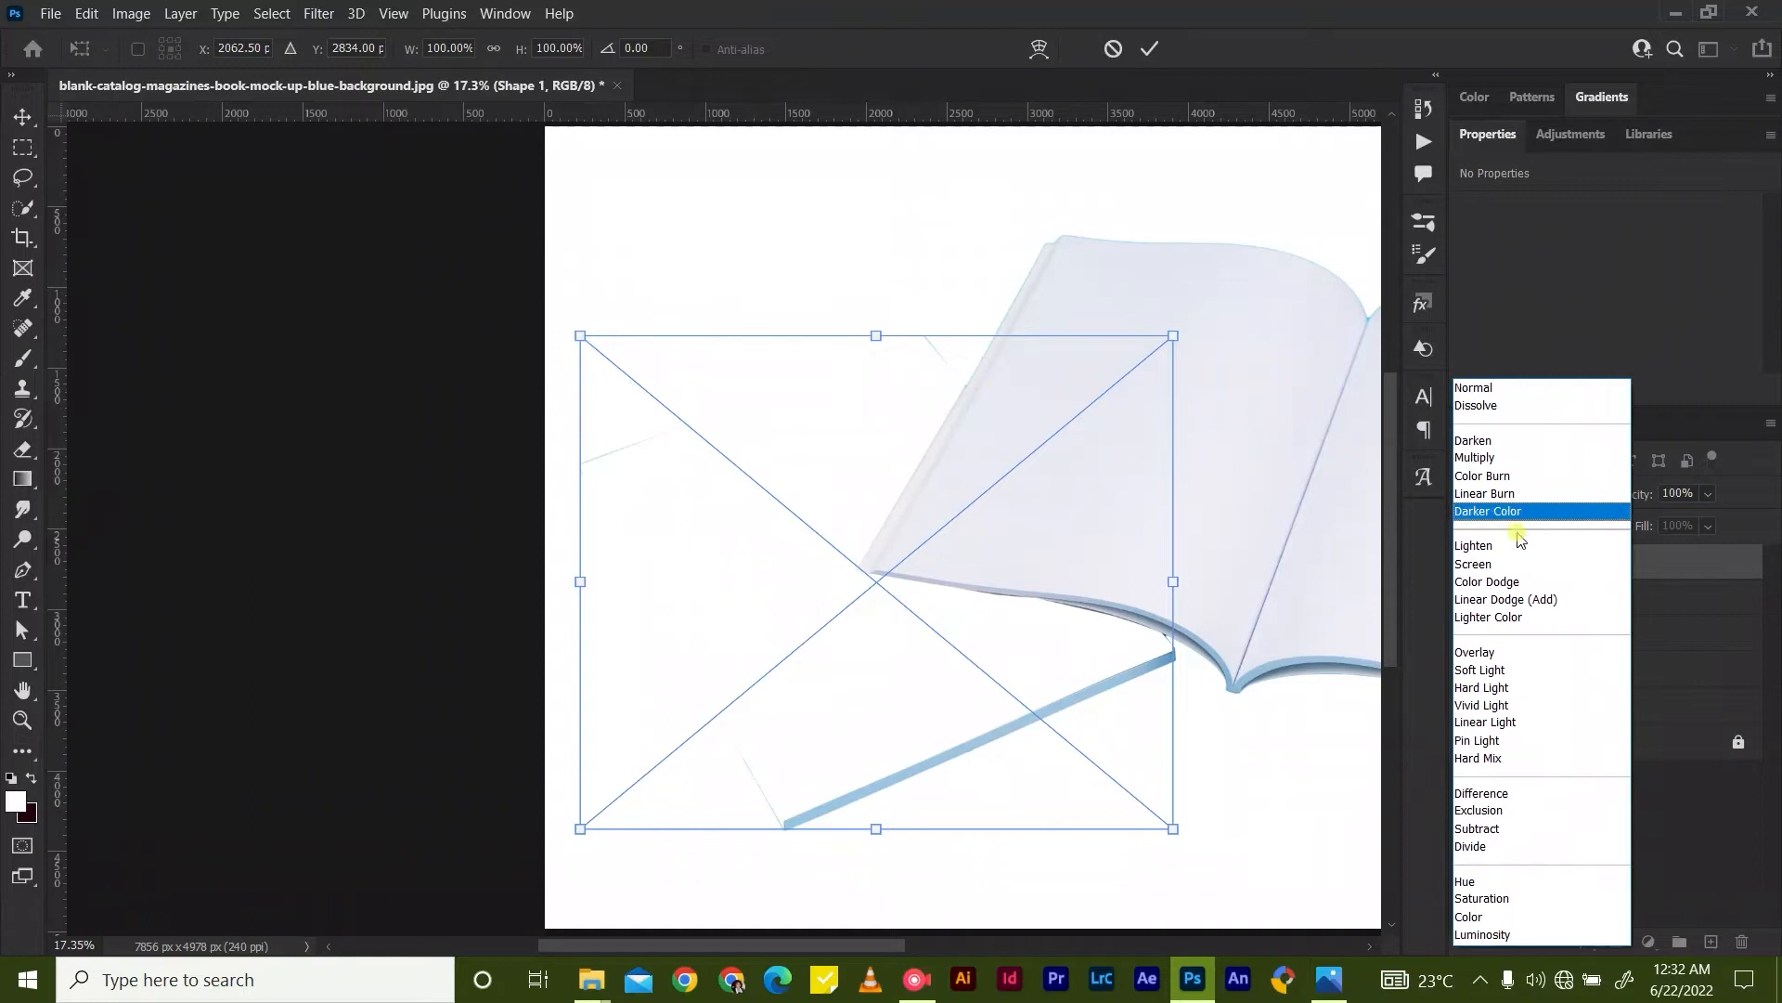
click(1476, 457)
click(1567, 598)
click(1466, 598)
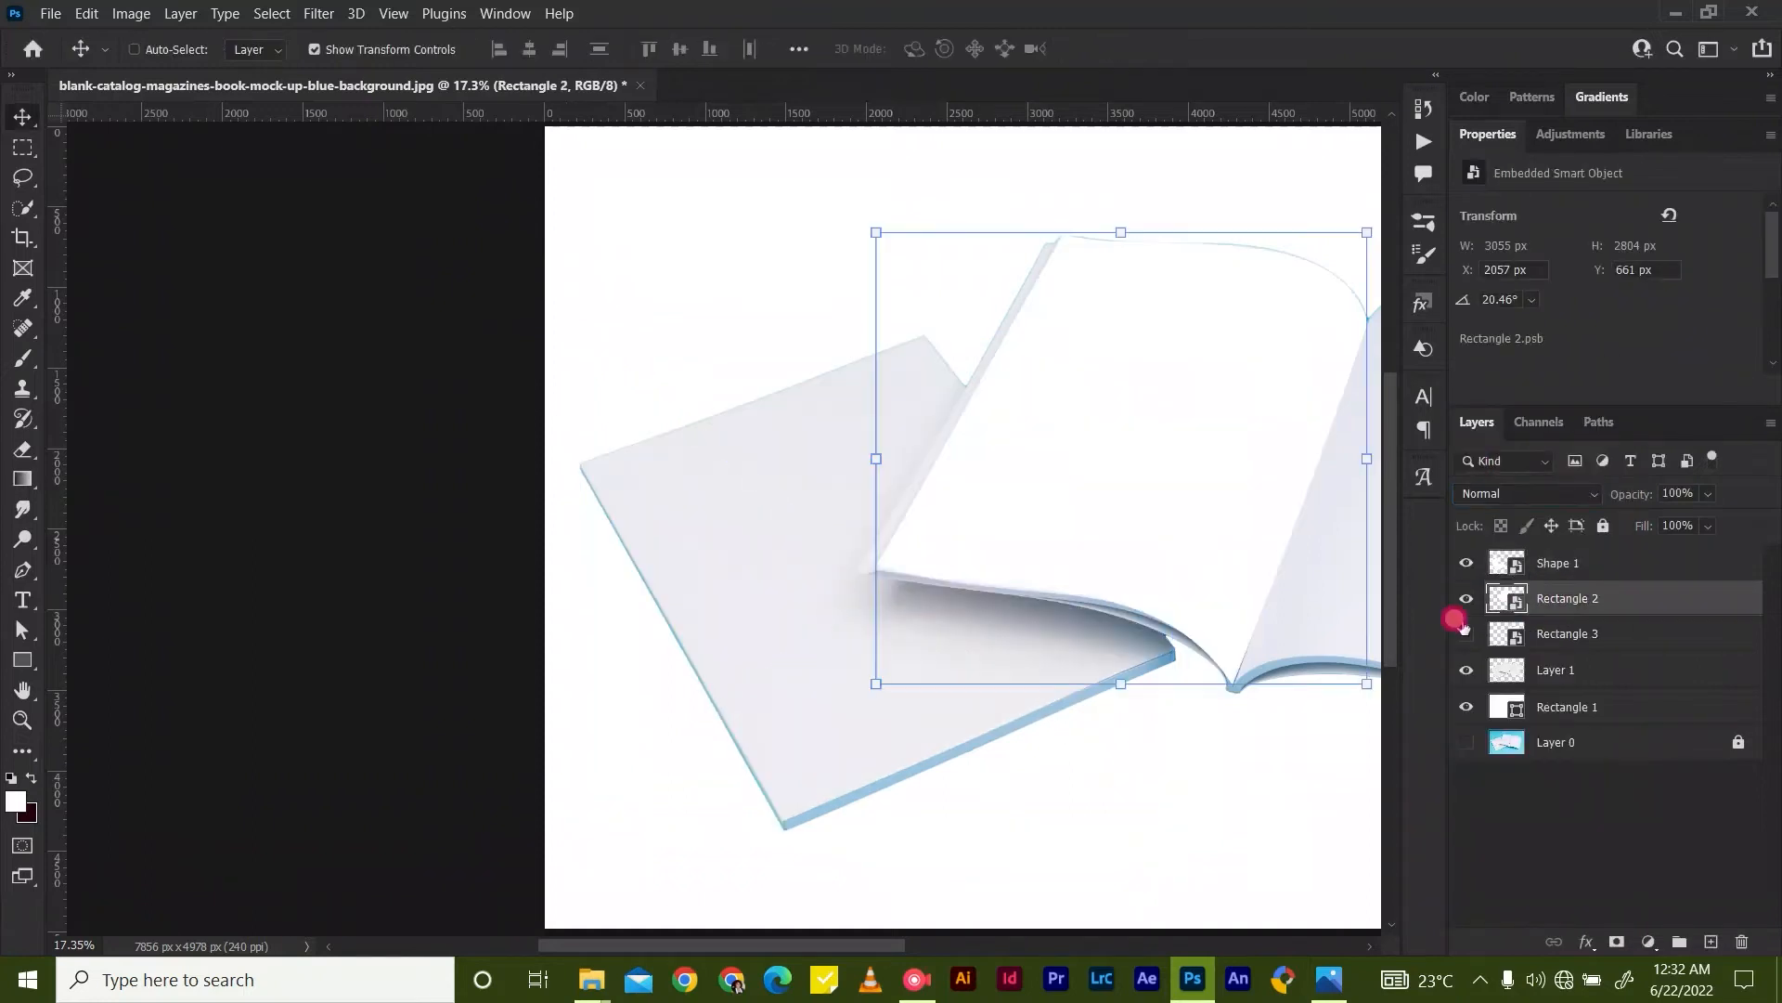
click(1594, 494)
click(1501, 461)
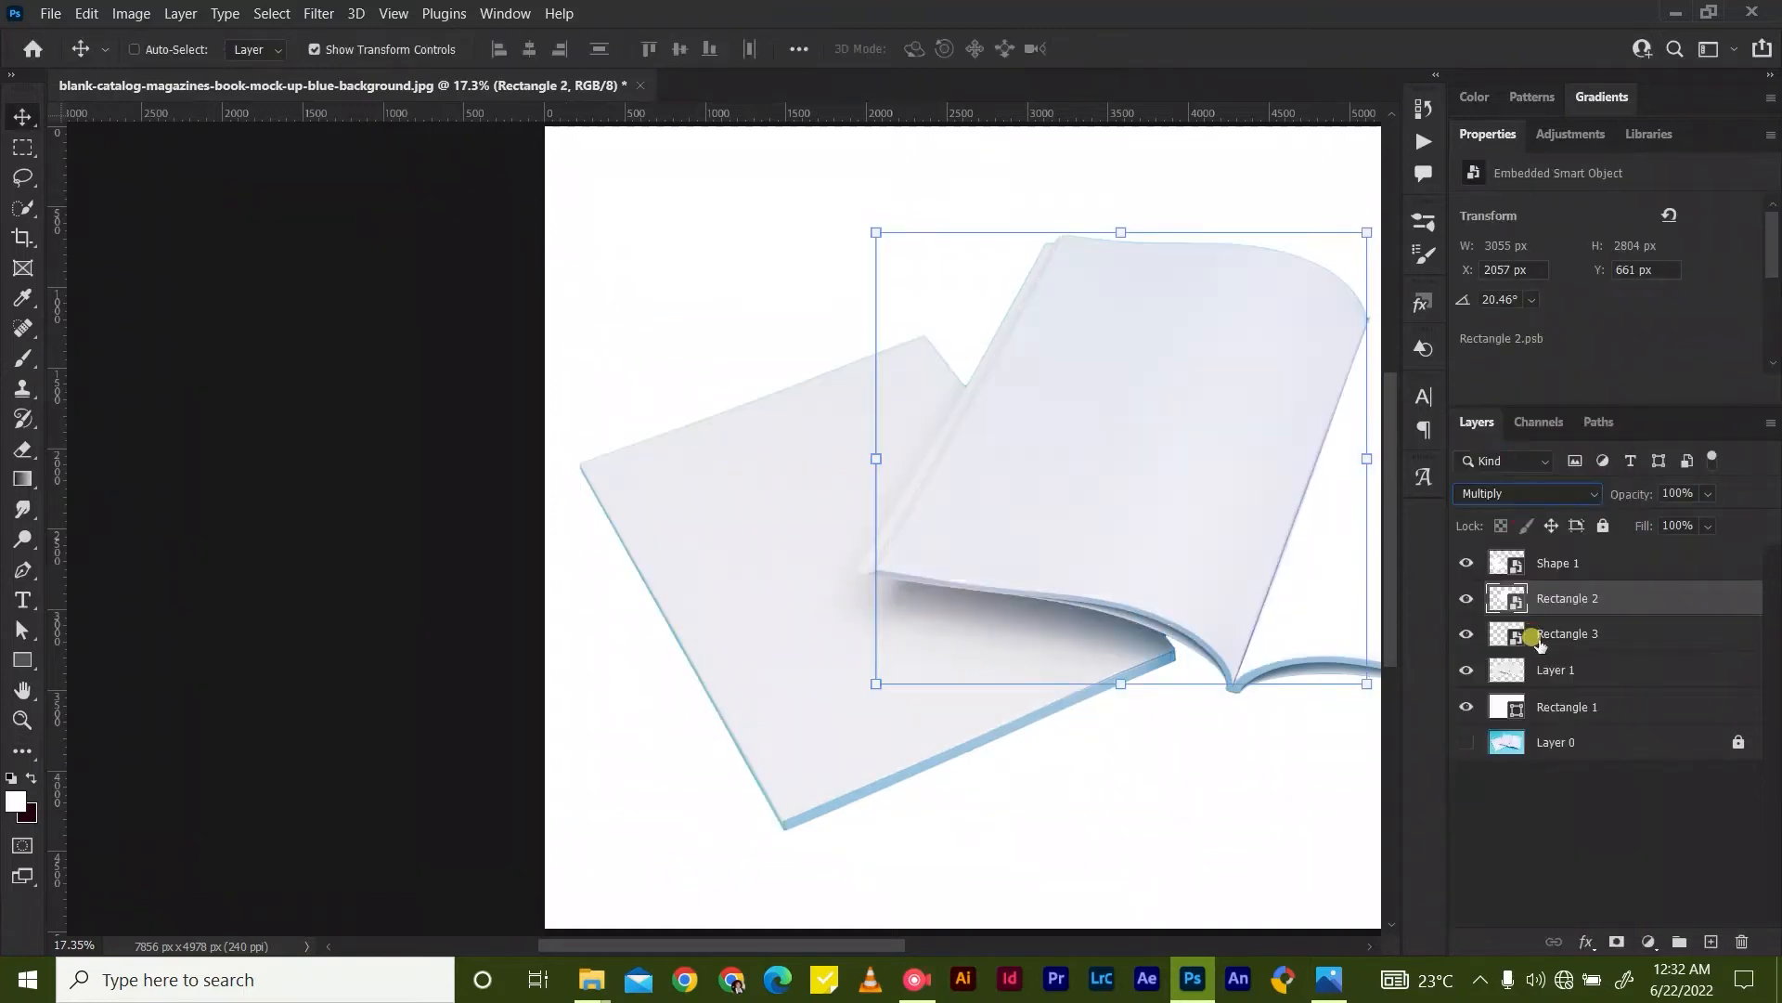
click(1567, 633)
click(1594, 494)
click(1505, 457)
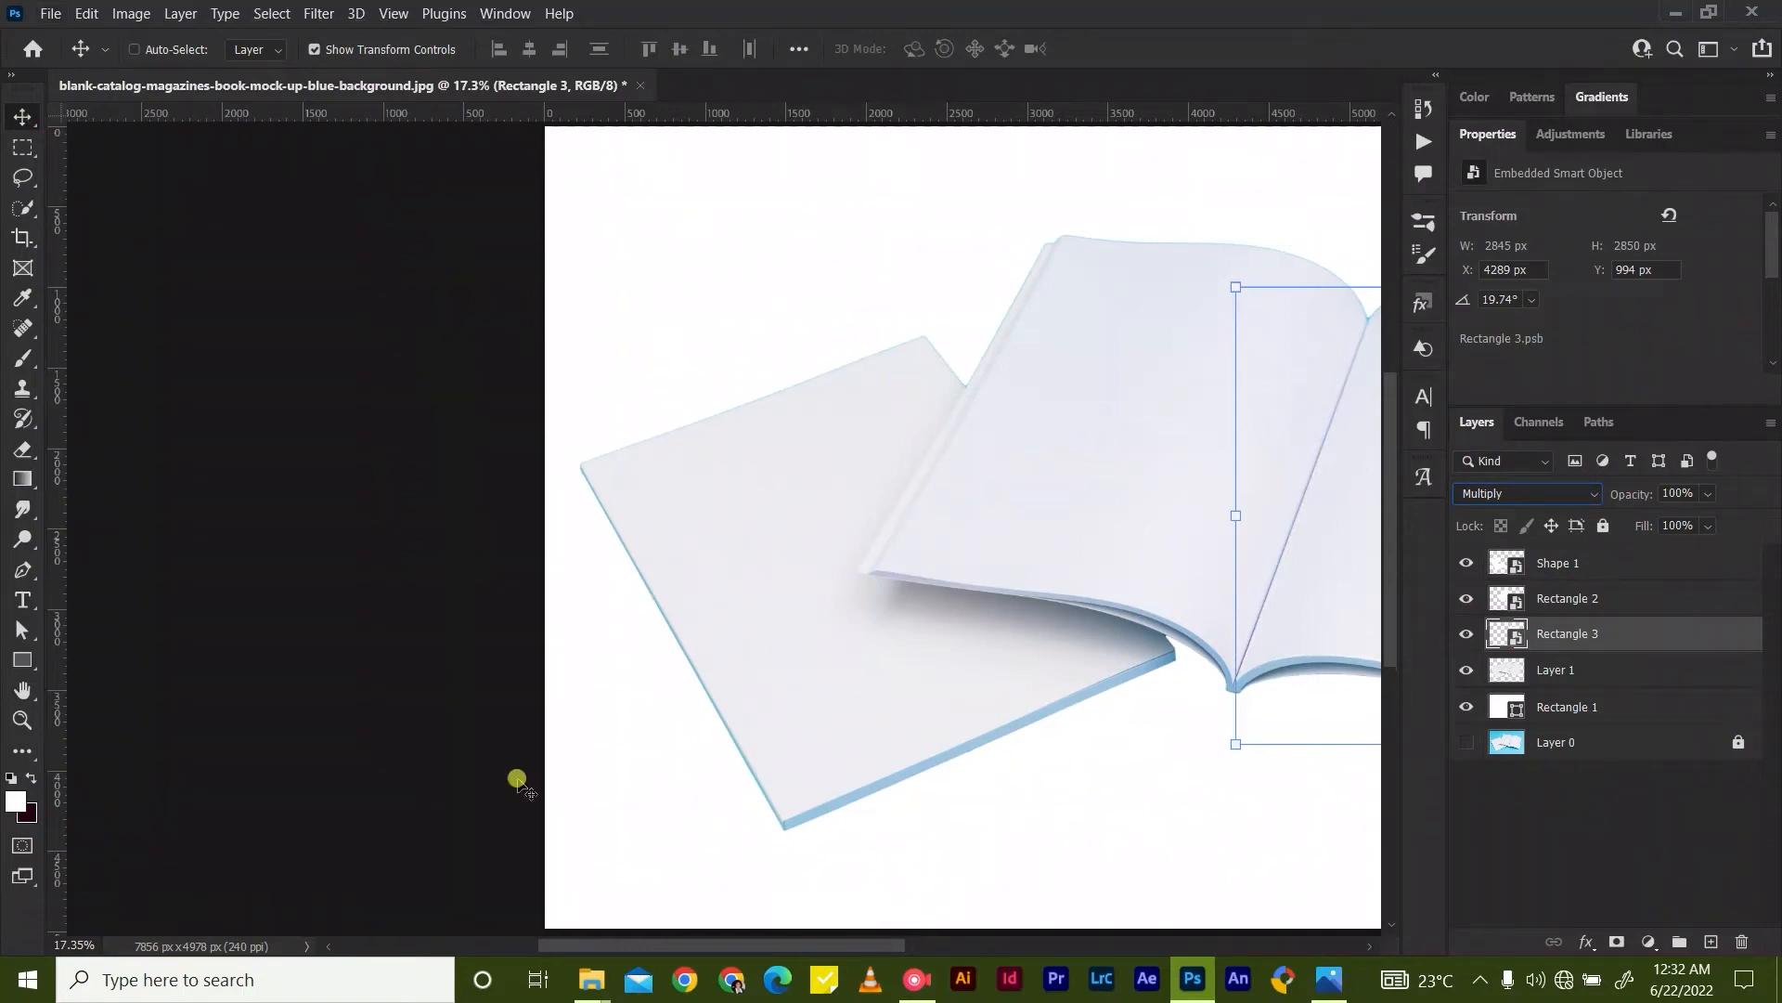
Add a Drop Shadow effect to Layer 1, the cut-out books.
click(1705, 840)
drag(26, 91, 27, 95)
key(ctrl+0)
scroll(945, 686, down, 3)
scroll(947, 685, up, 2)
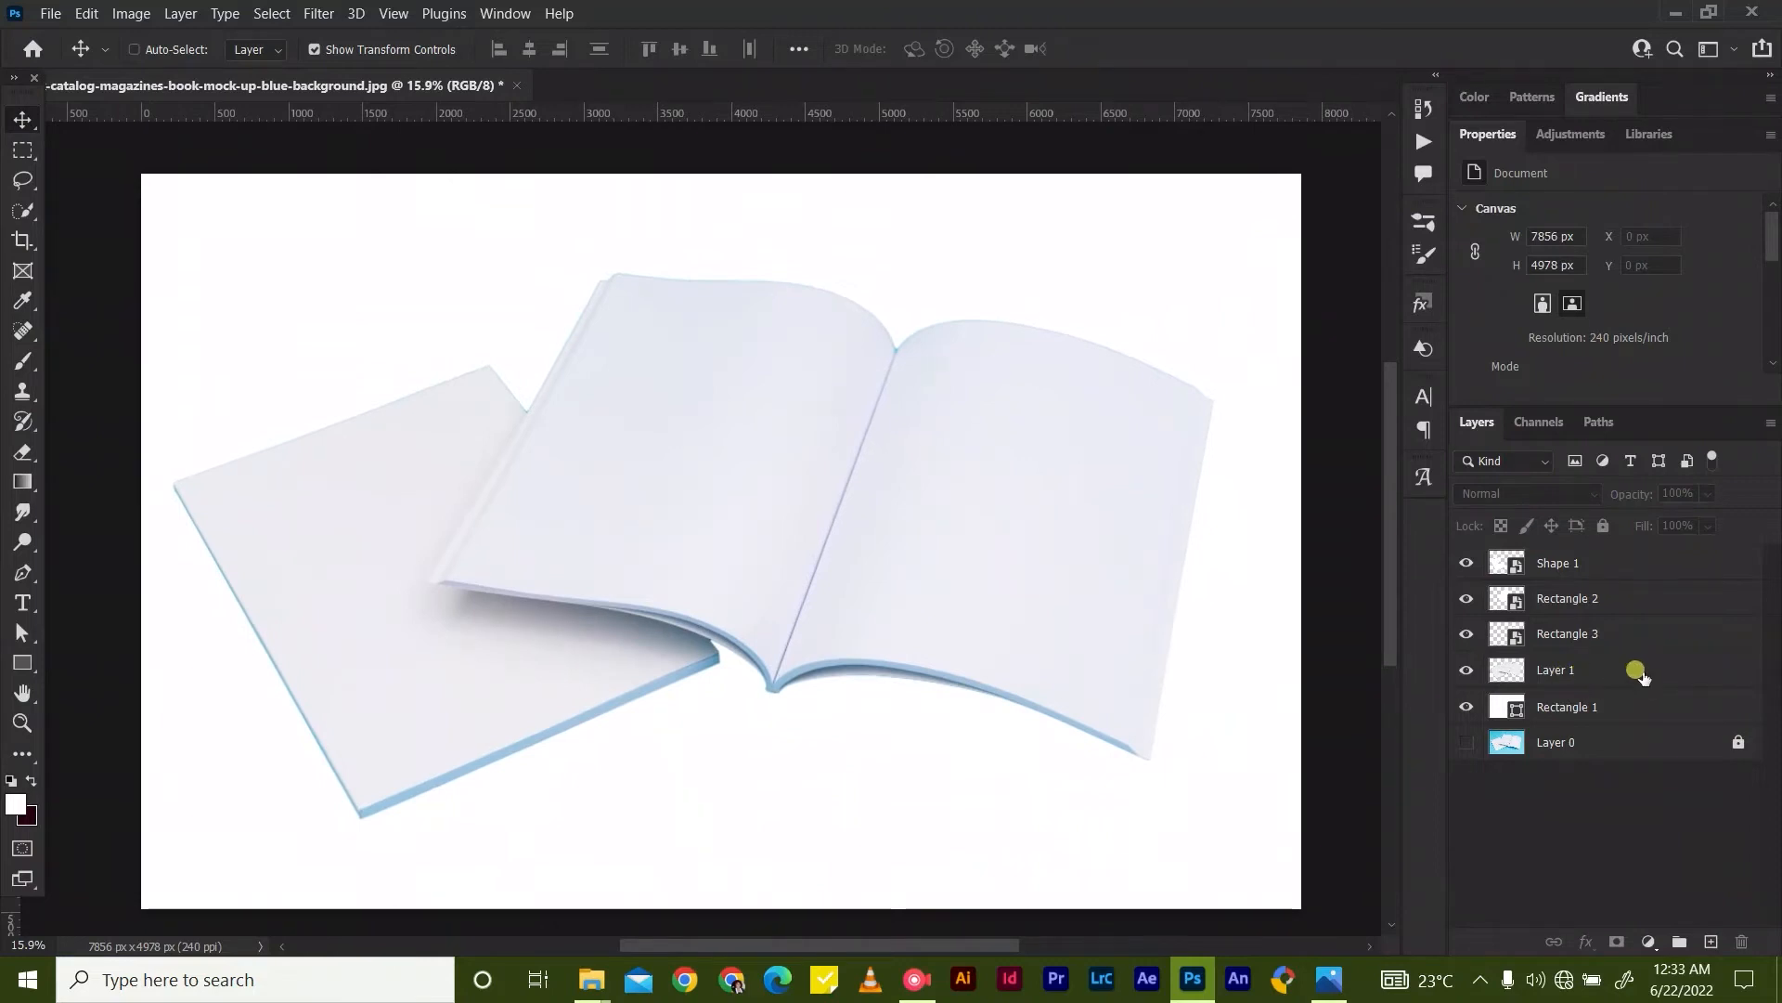
click(1705, 637)
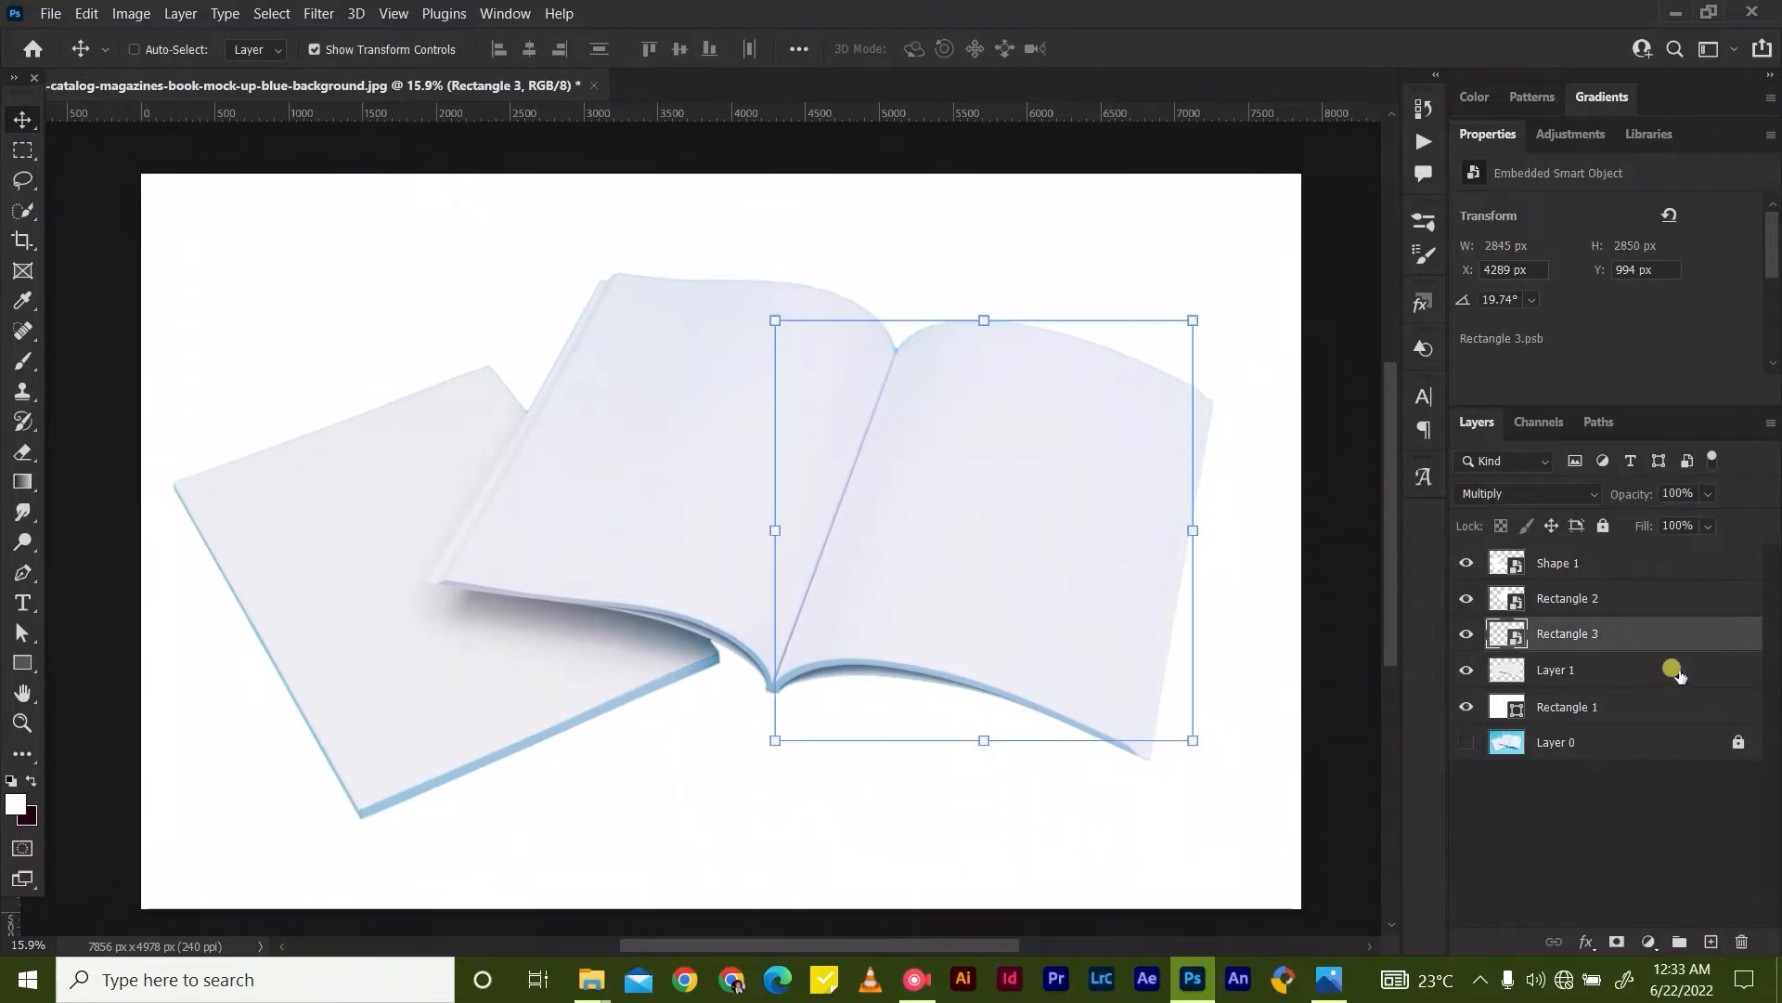
click(1671, 669)
double_click(1731, 669)
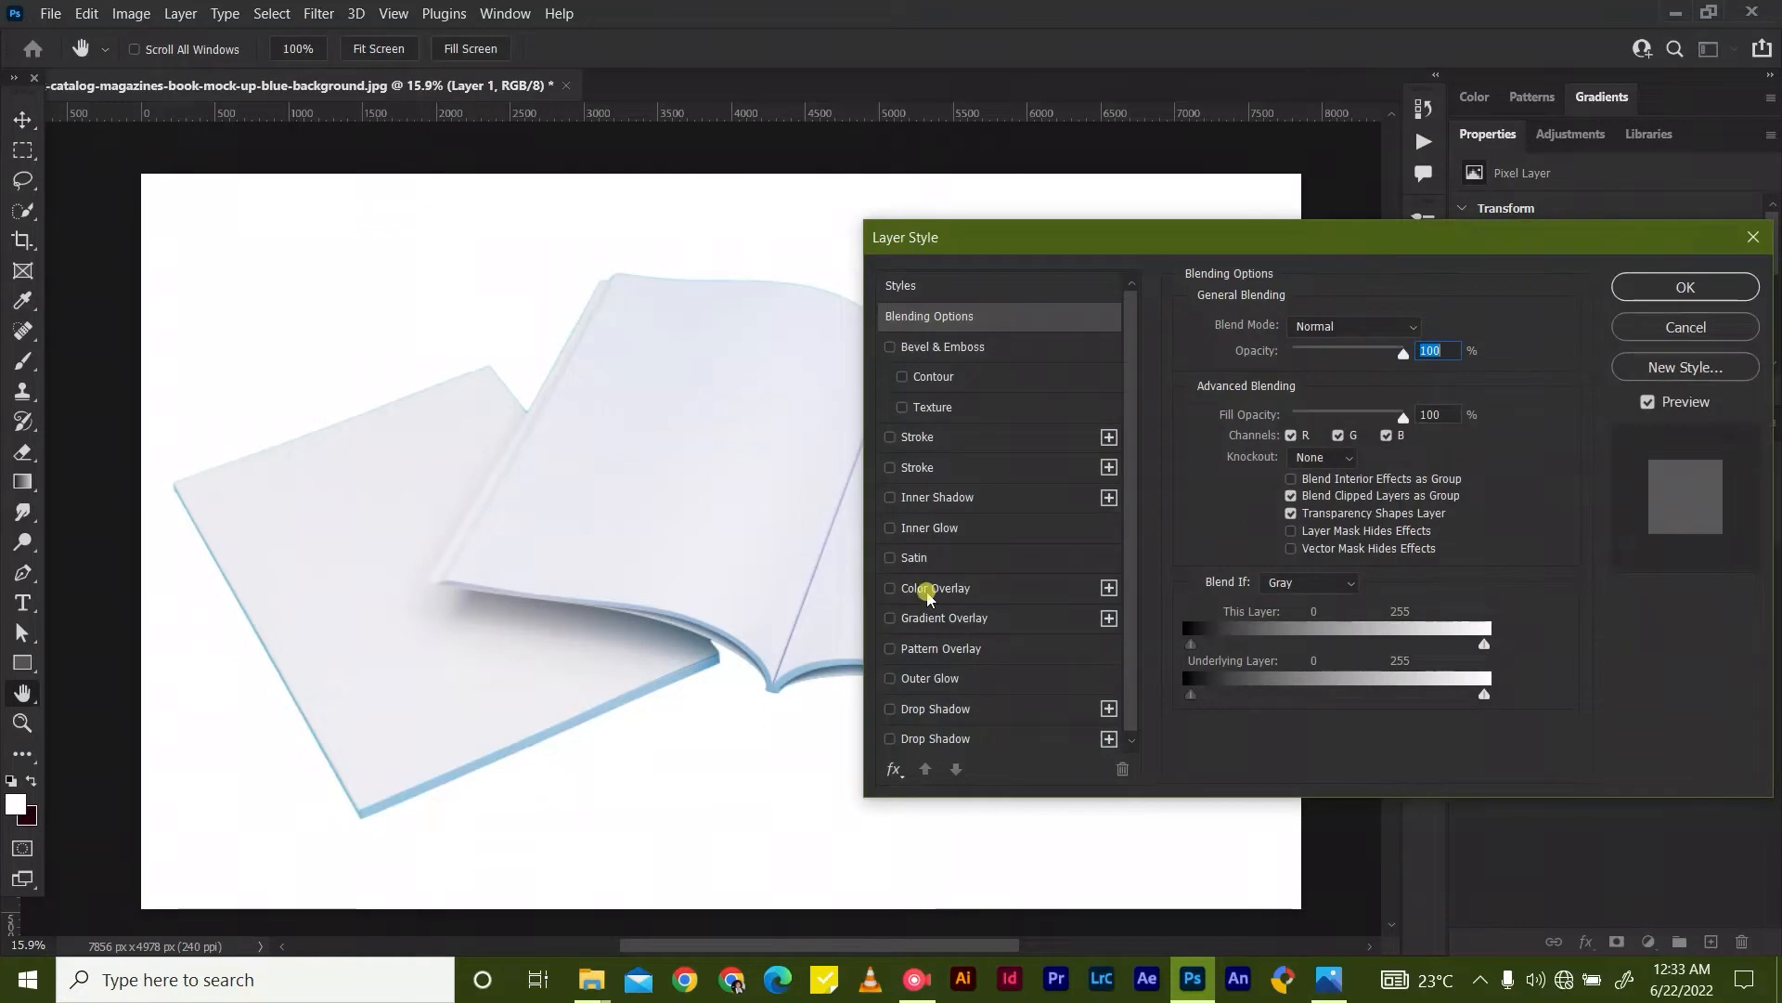
click(890, 709)
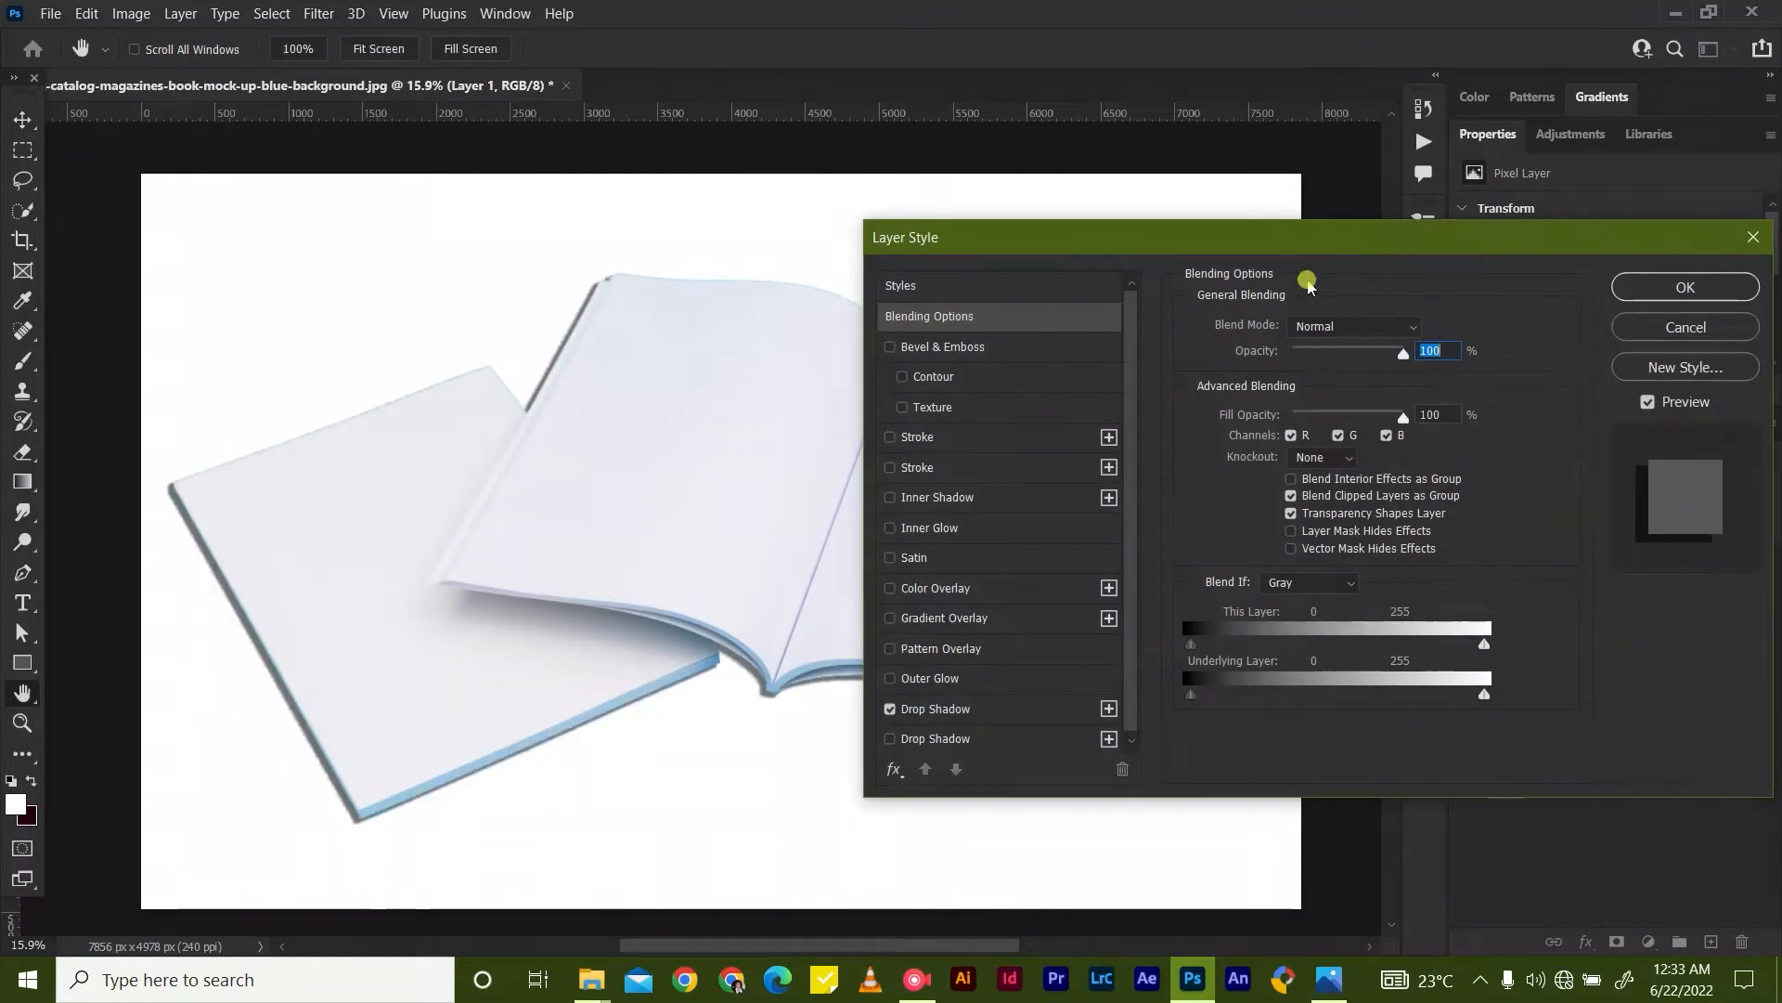
Set the drop shadow to 20% opacity, 69° angle, 218 px distance, 5% spread and 92 px size.
drag(1304, 246, 1388, 243)
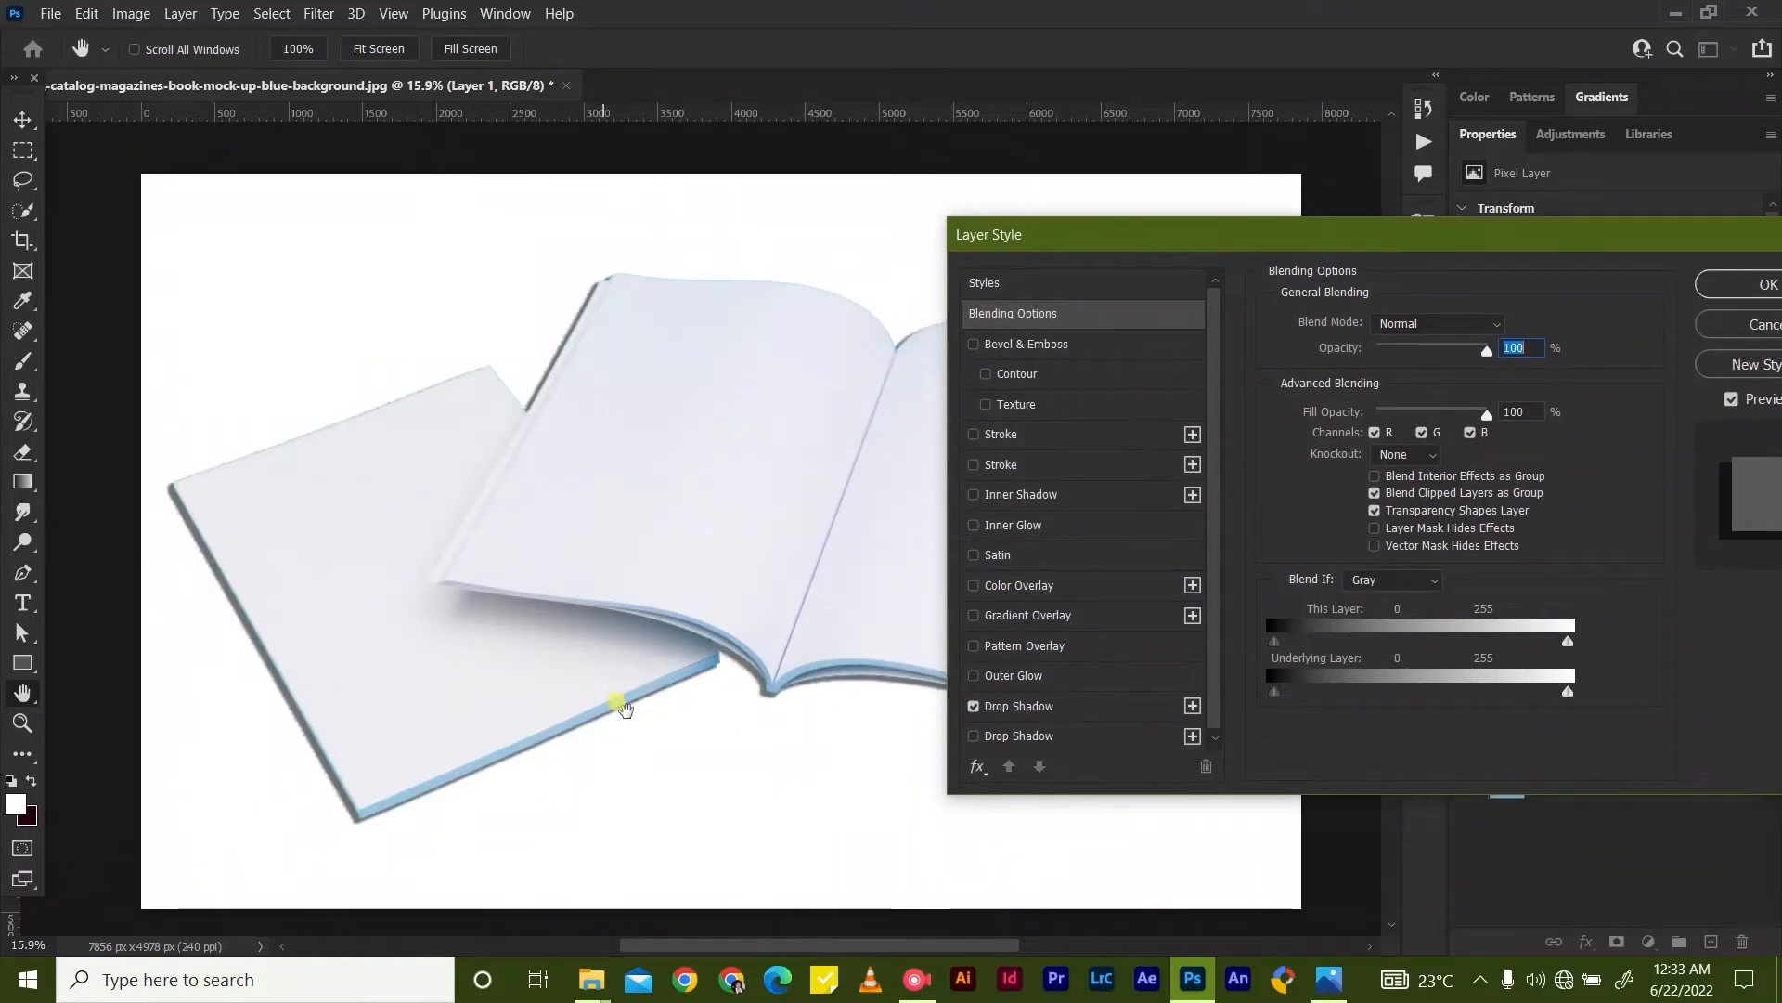
drag(648, 352, 616, 345)
drag(1217, 238, 1331, 242)
click(1179, 711)
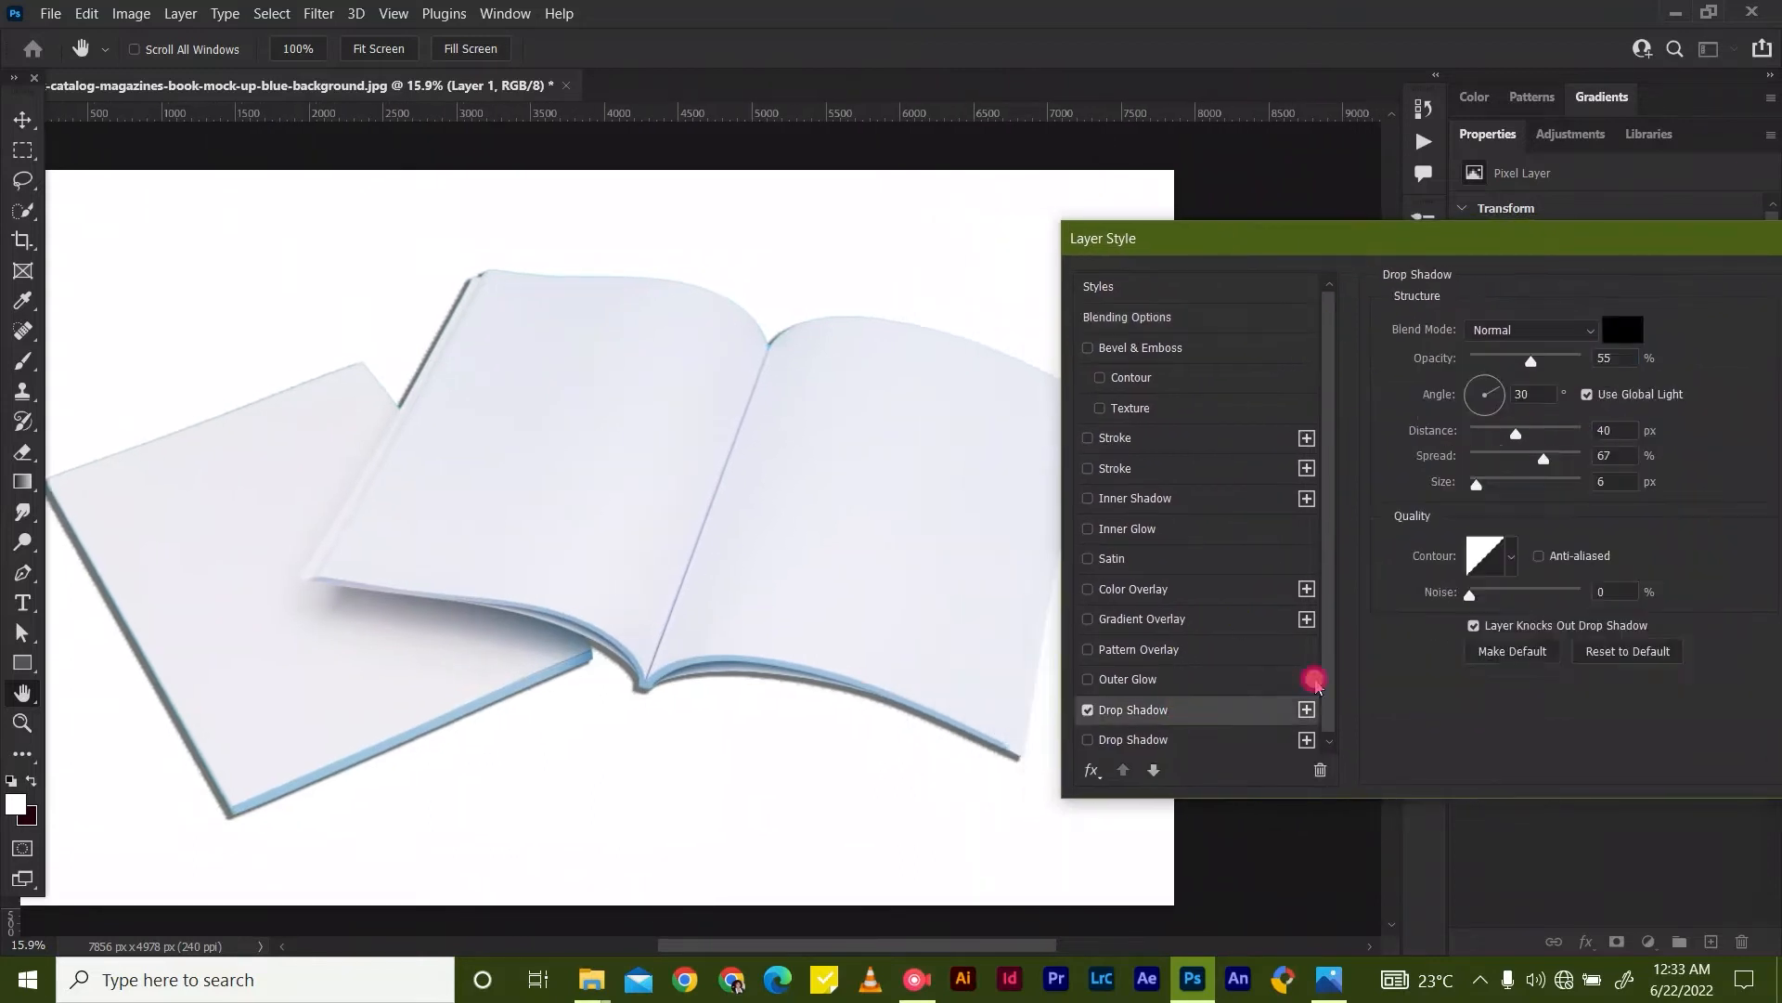
drag(1520, 440, 1556, 439)
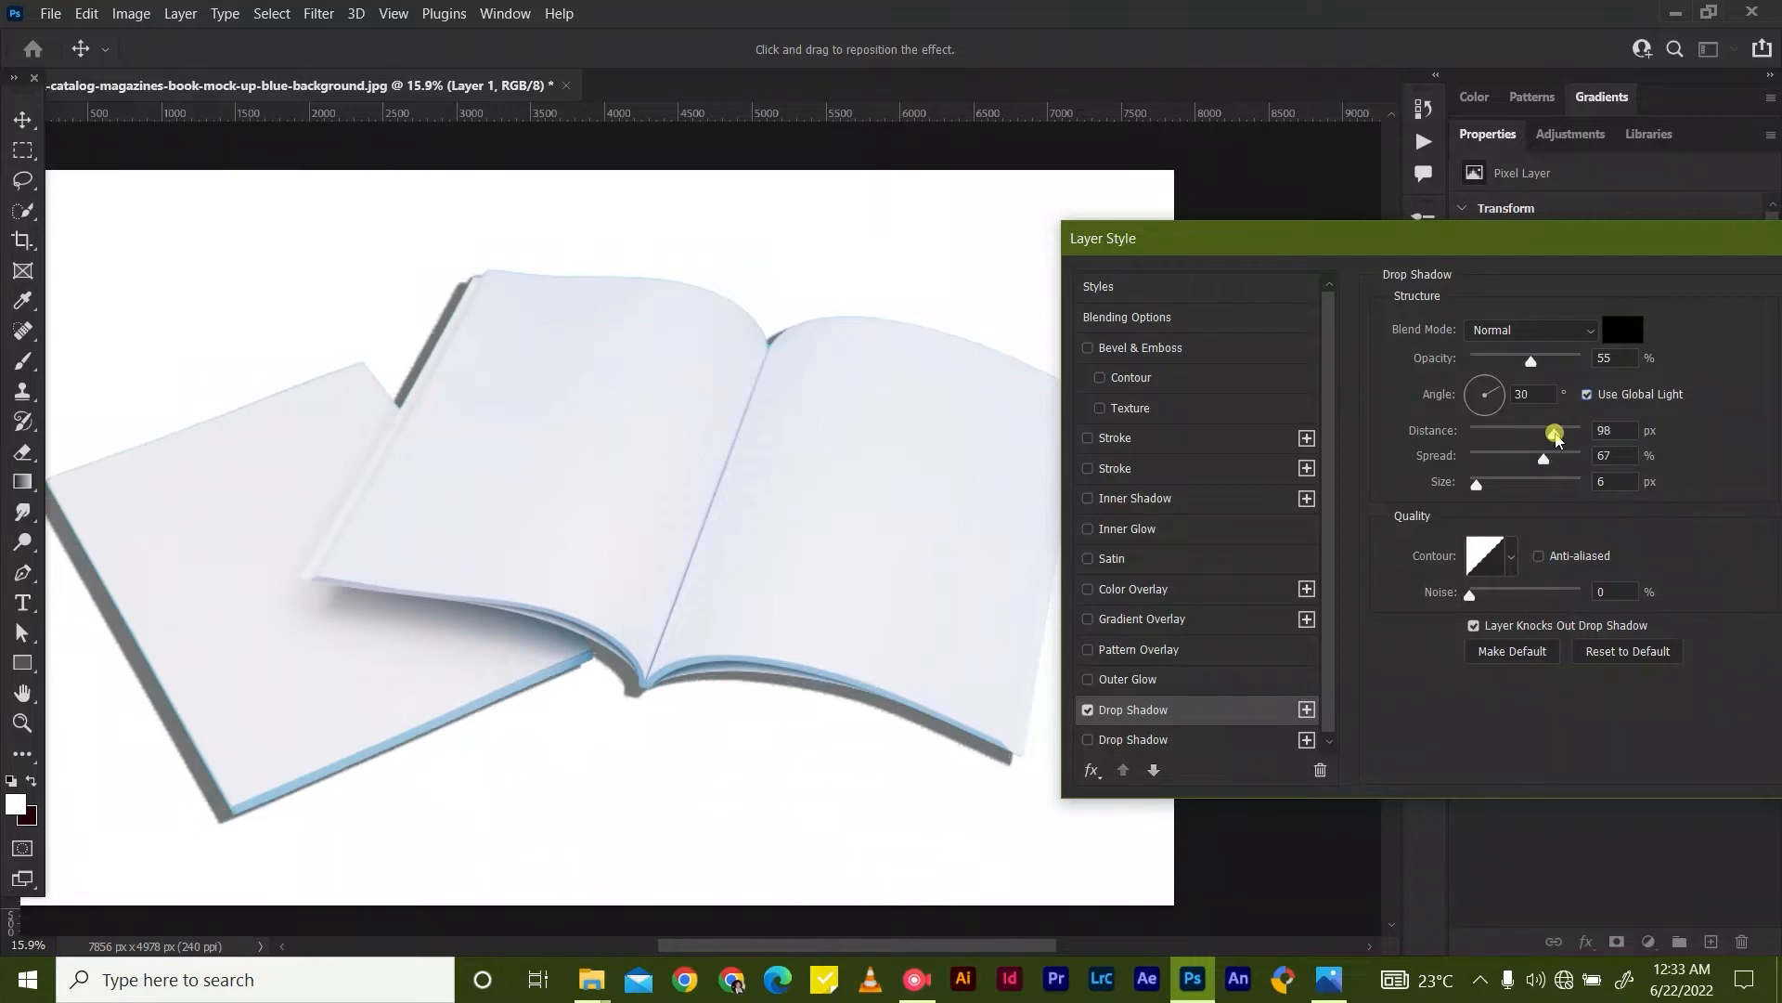
click(1491, 383)
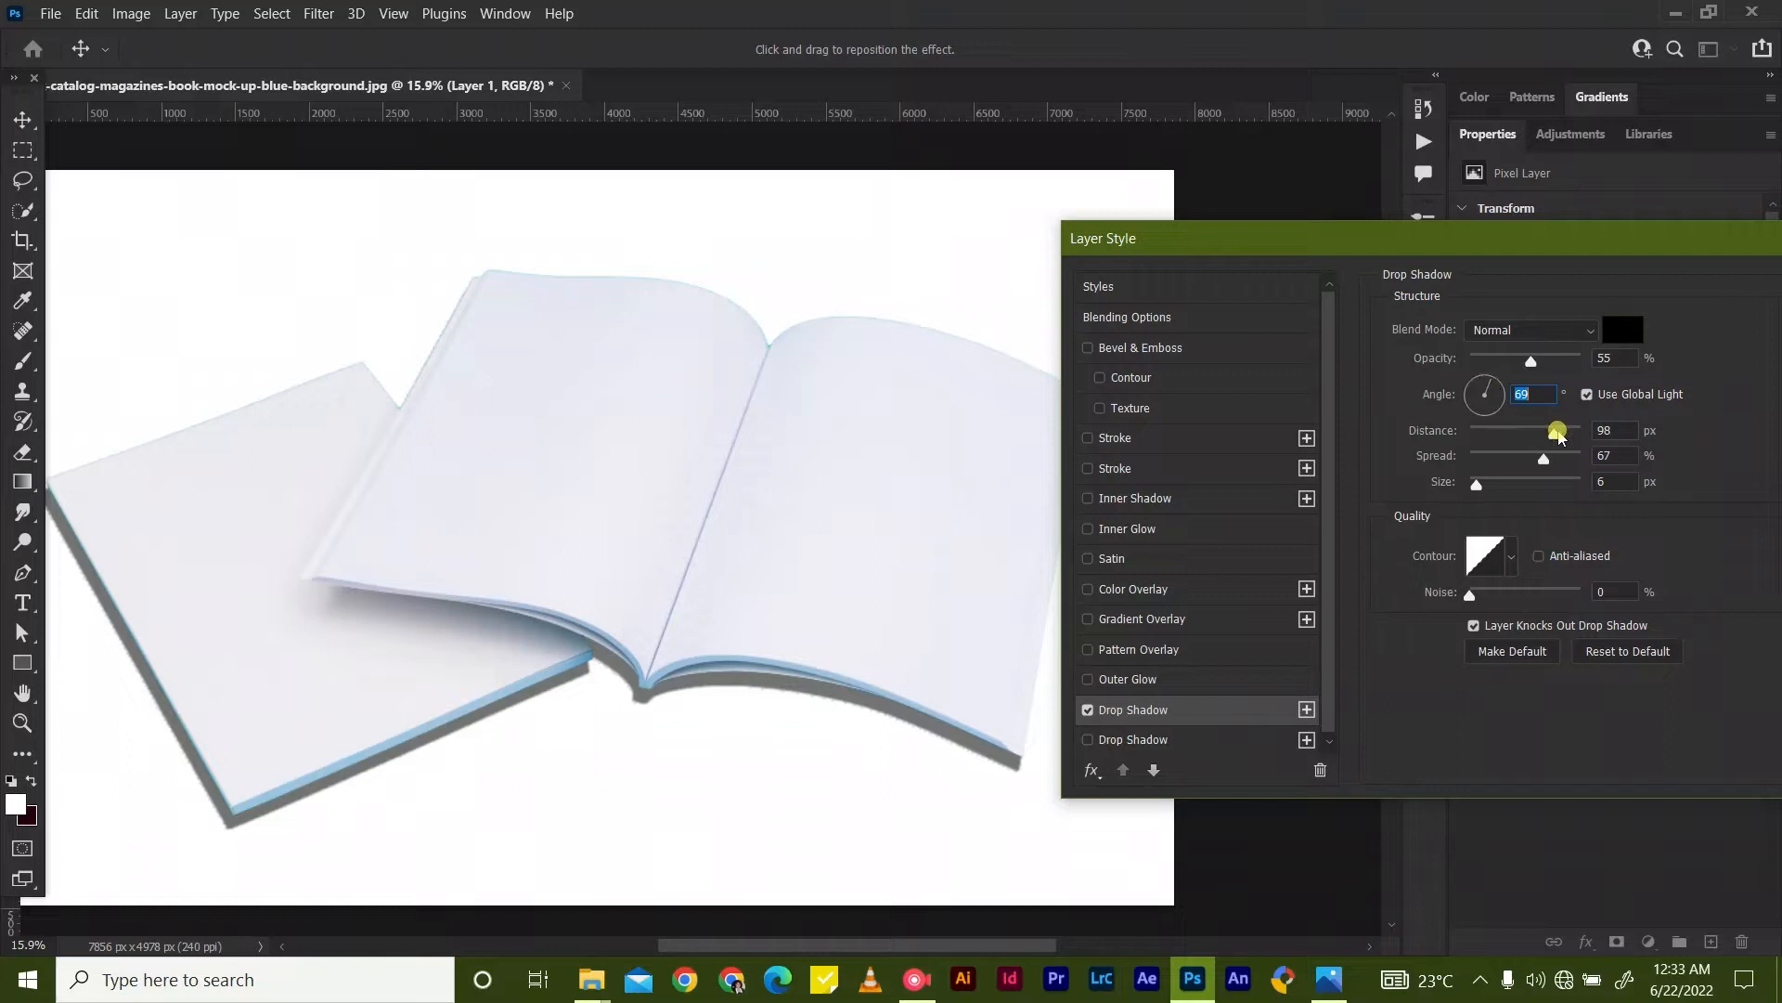
drag(1476, 483, 1535, 461)
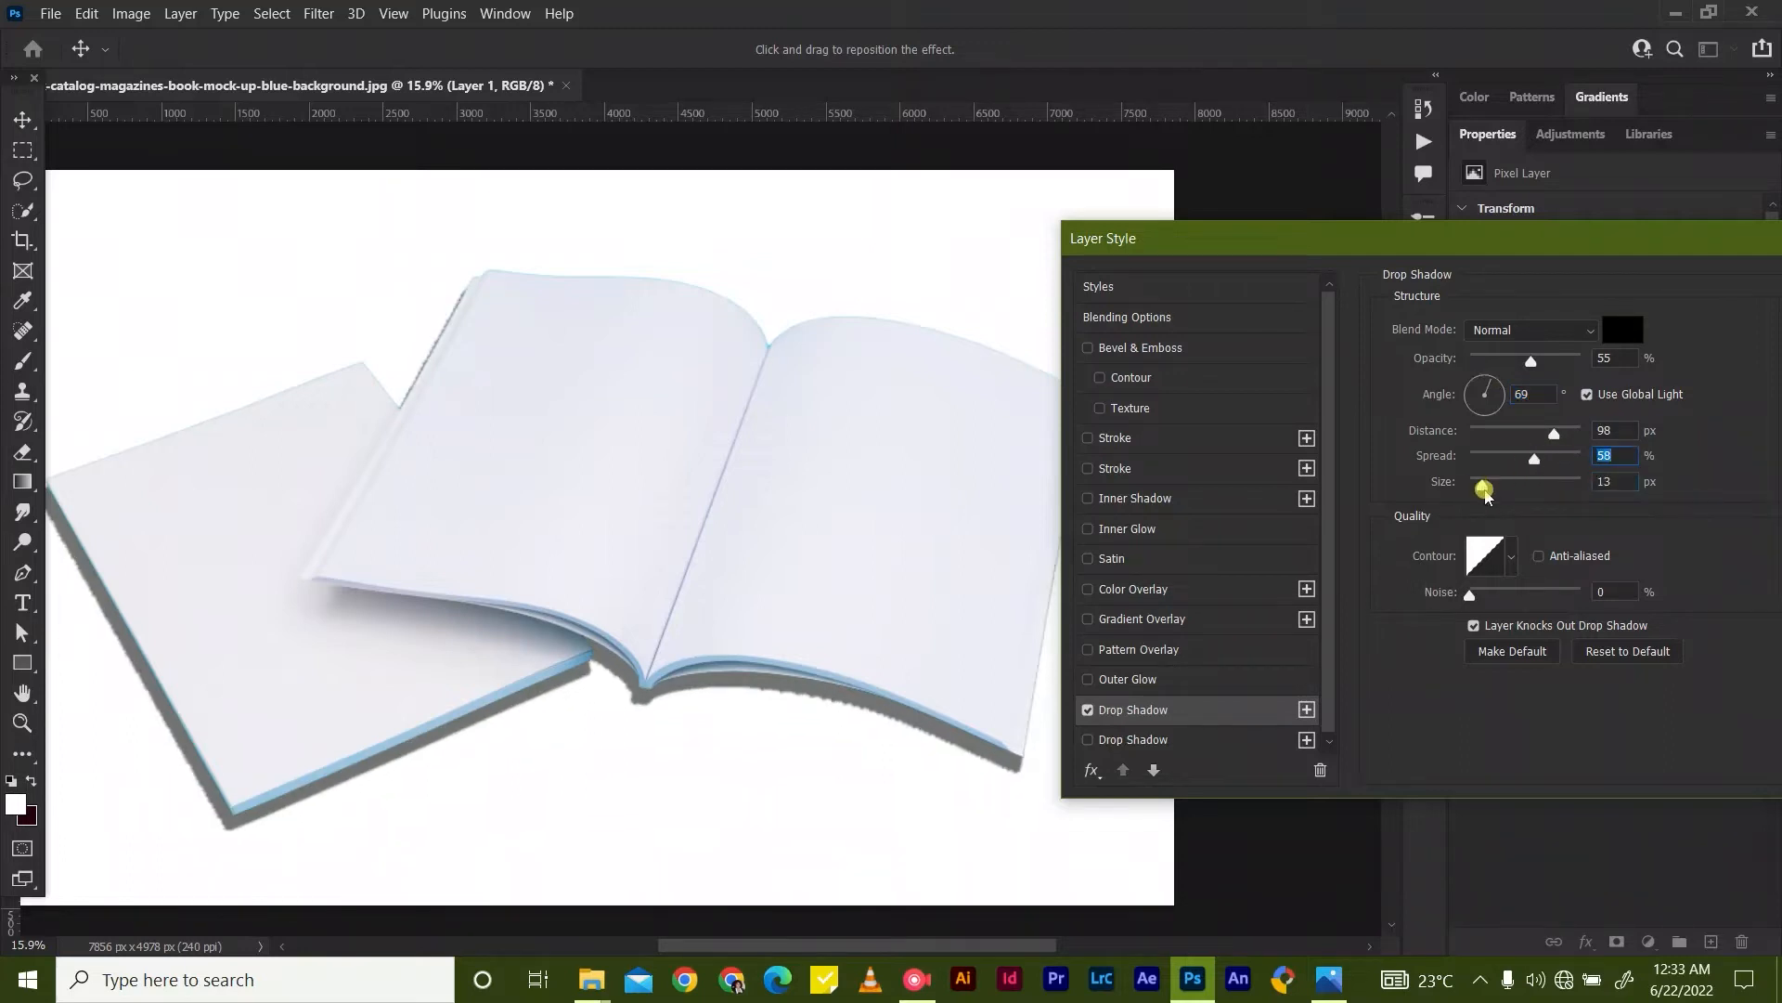
mouse_move(1528, 365)
mouse_down()
mouse_move(1474, 362)
mouse_move(1493, 366)
mouse_up()
drag(1472, 595, 1434, 599)
drag(1482, 483, 1530, 491)
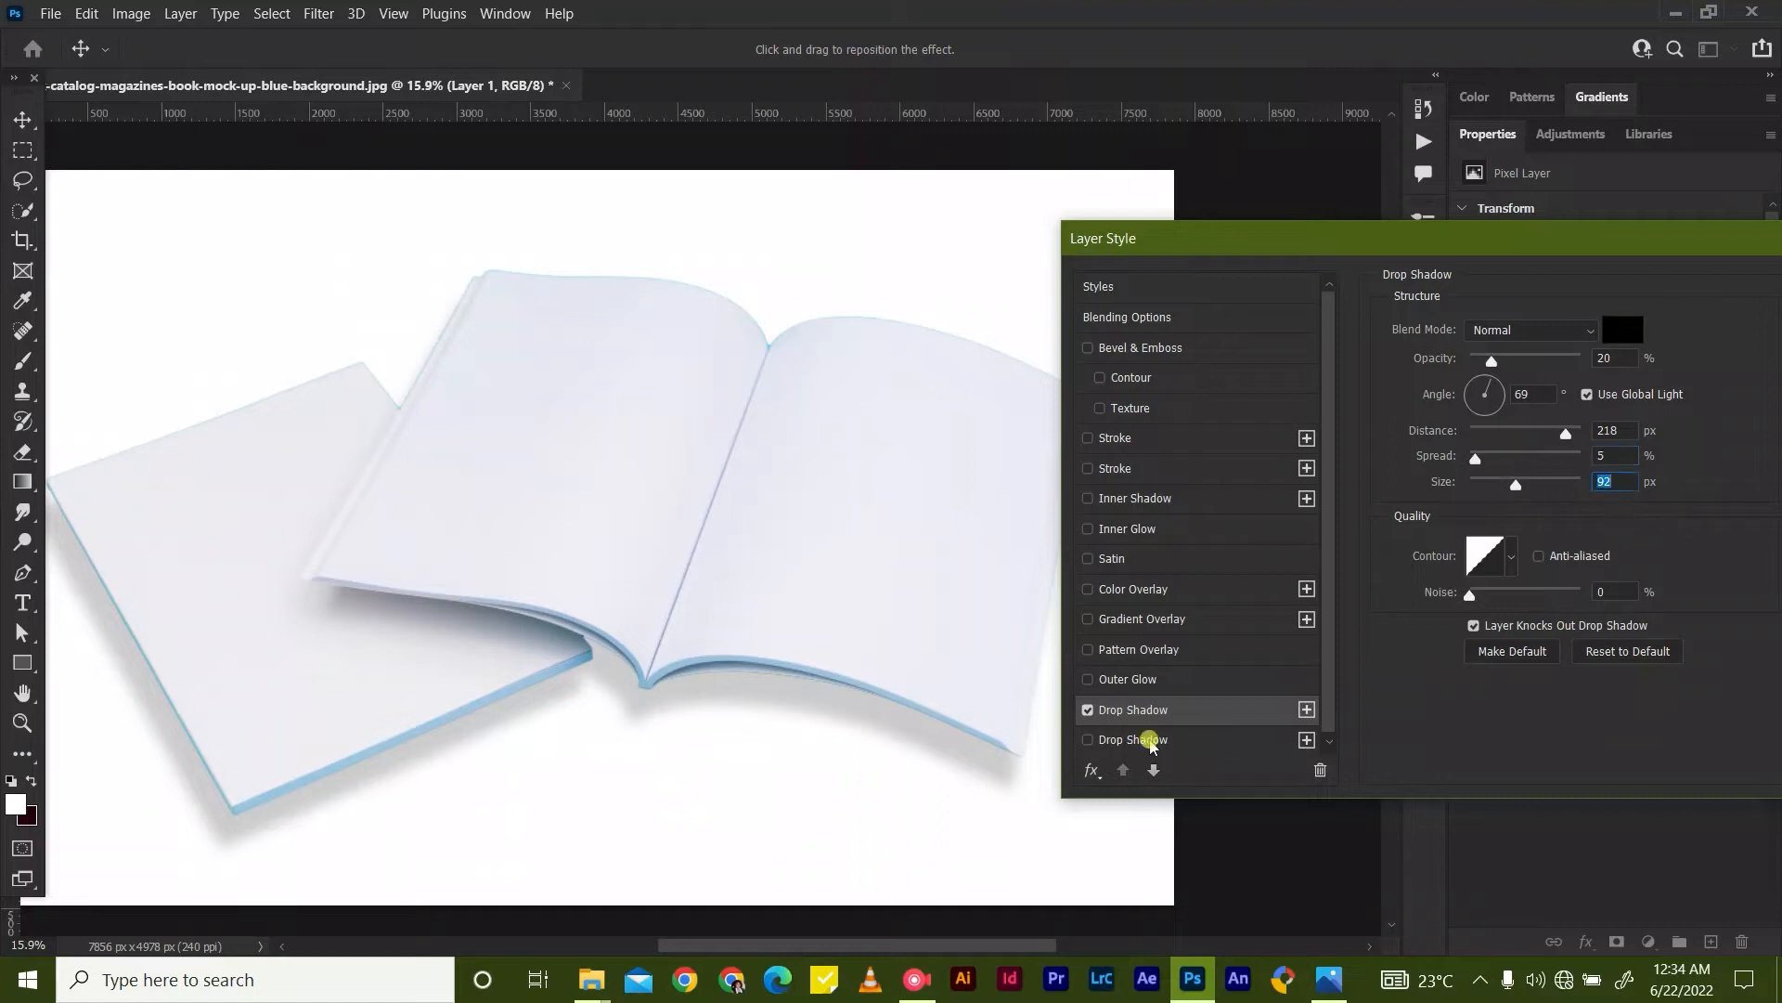
Enable a second drop shadow with Darken blending, 100% opacity, 55° angle, 16 px distance, 54% spread and 0 px size.
click(1088, 739)
drag(1569, 432, 1518, 444)
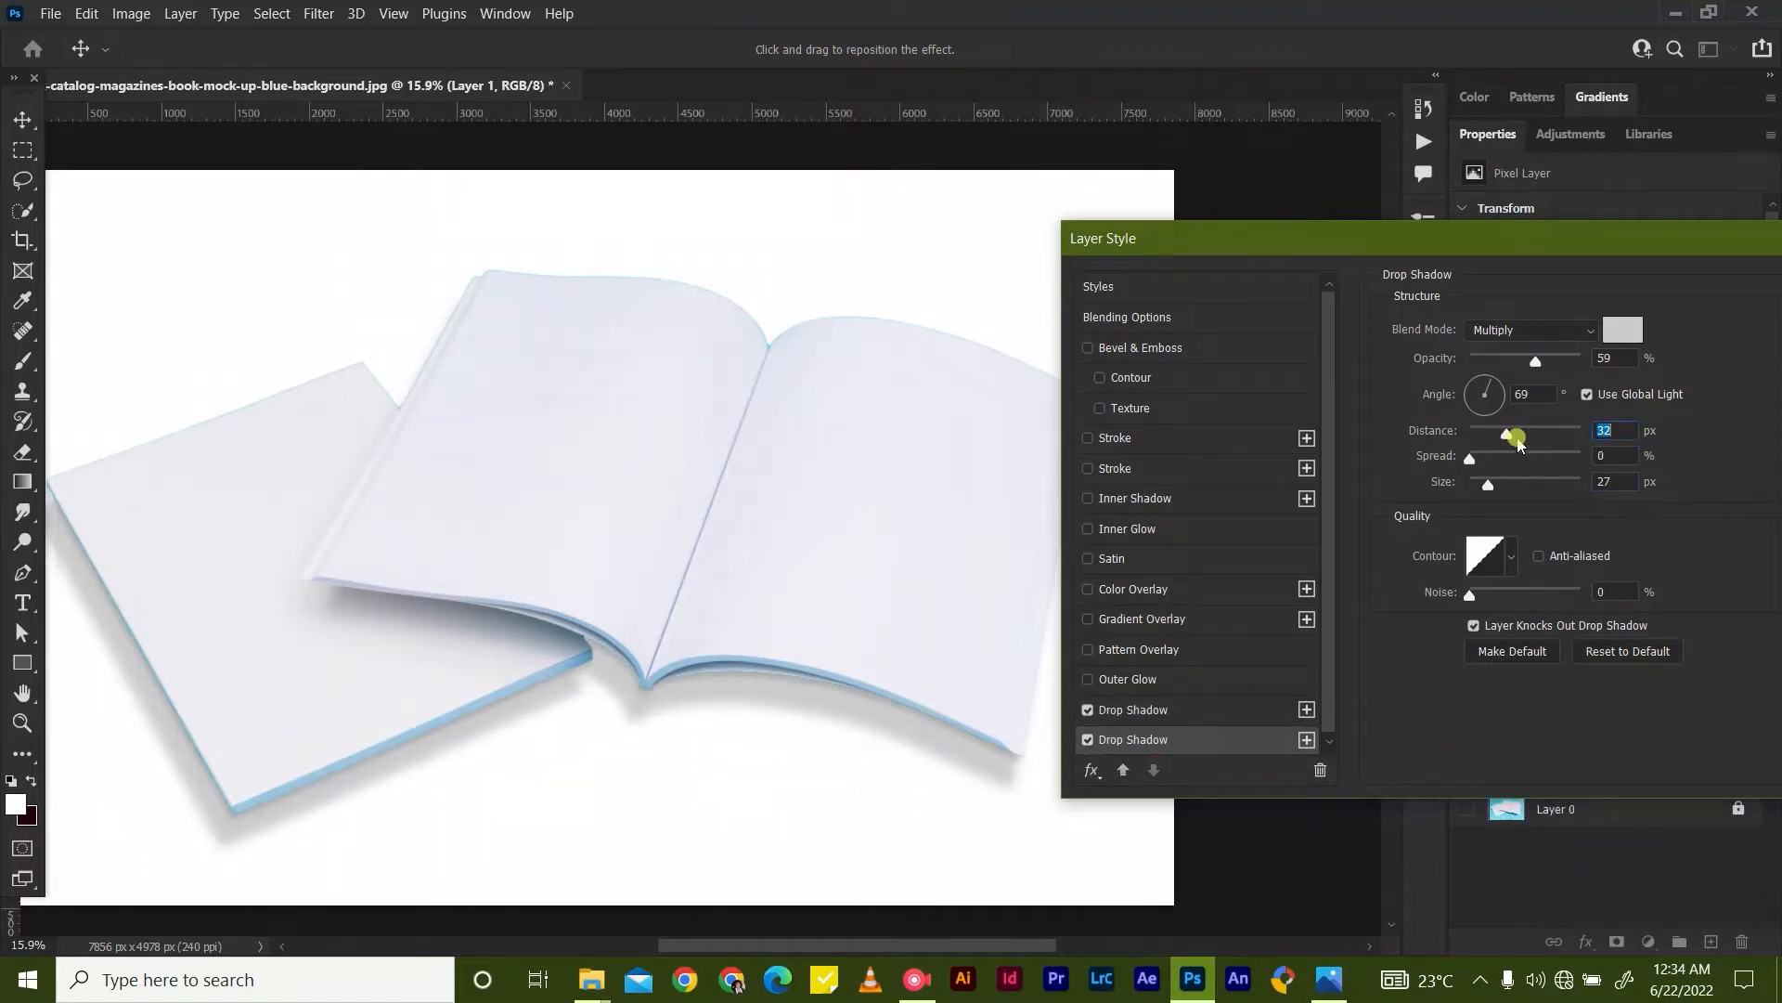
drag(1537, 362, 1612, 358)
drag(1482, 484, 1429, 500)
drag(1507, 433, 1488, 434)
click(1582, 332)
click(1498, 411)
mouse_move(1494, 383)
mouse_down()
mouse_move(1505, 399)
mouse_move(1482, 383)
mouse_move(1498, 383)
mouse_up()
drag(1470, 457, 1530, 461)
Move the large soft shadow below the tight Darken drop shadow and set the Darken shadow's colour to near-black #040404.
click(1191, 738)
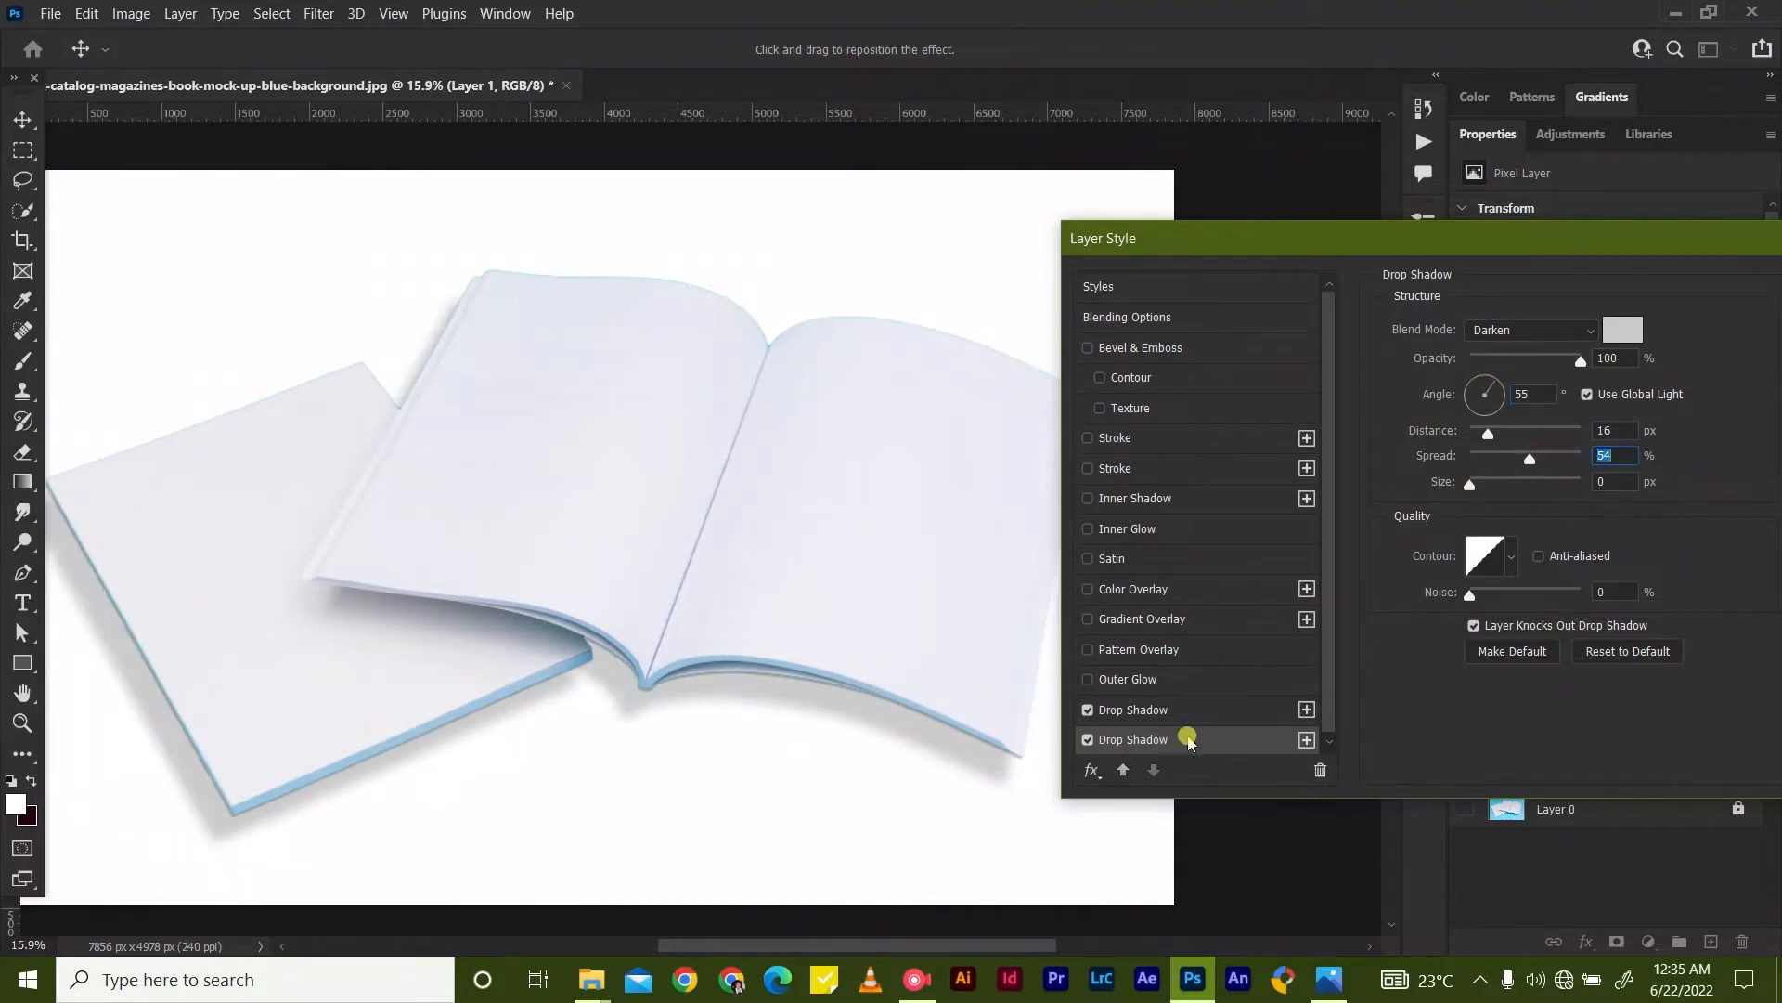
click(1194, 708)
click(1154, 770)
click(1168, 708)
click(1620, 334)
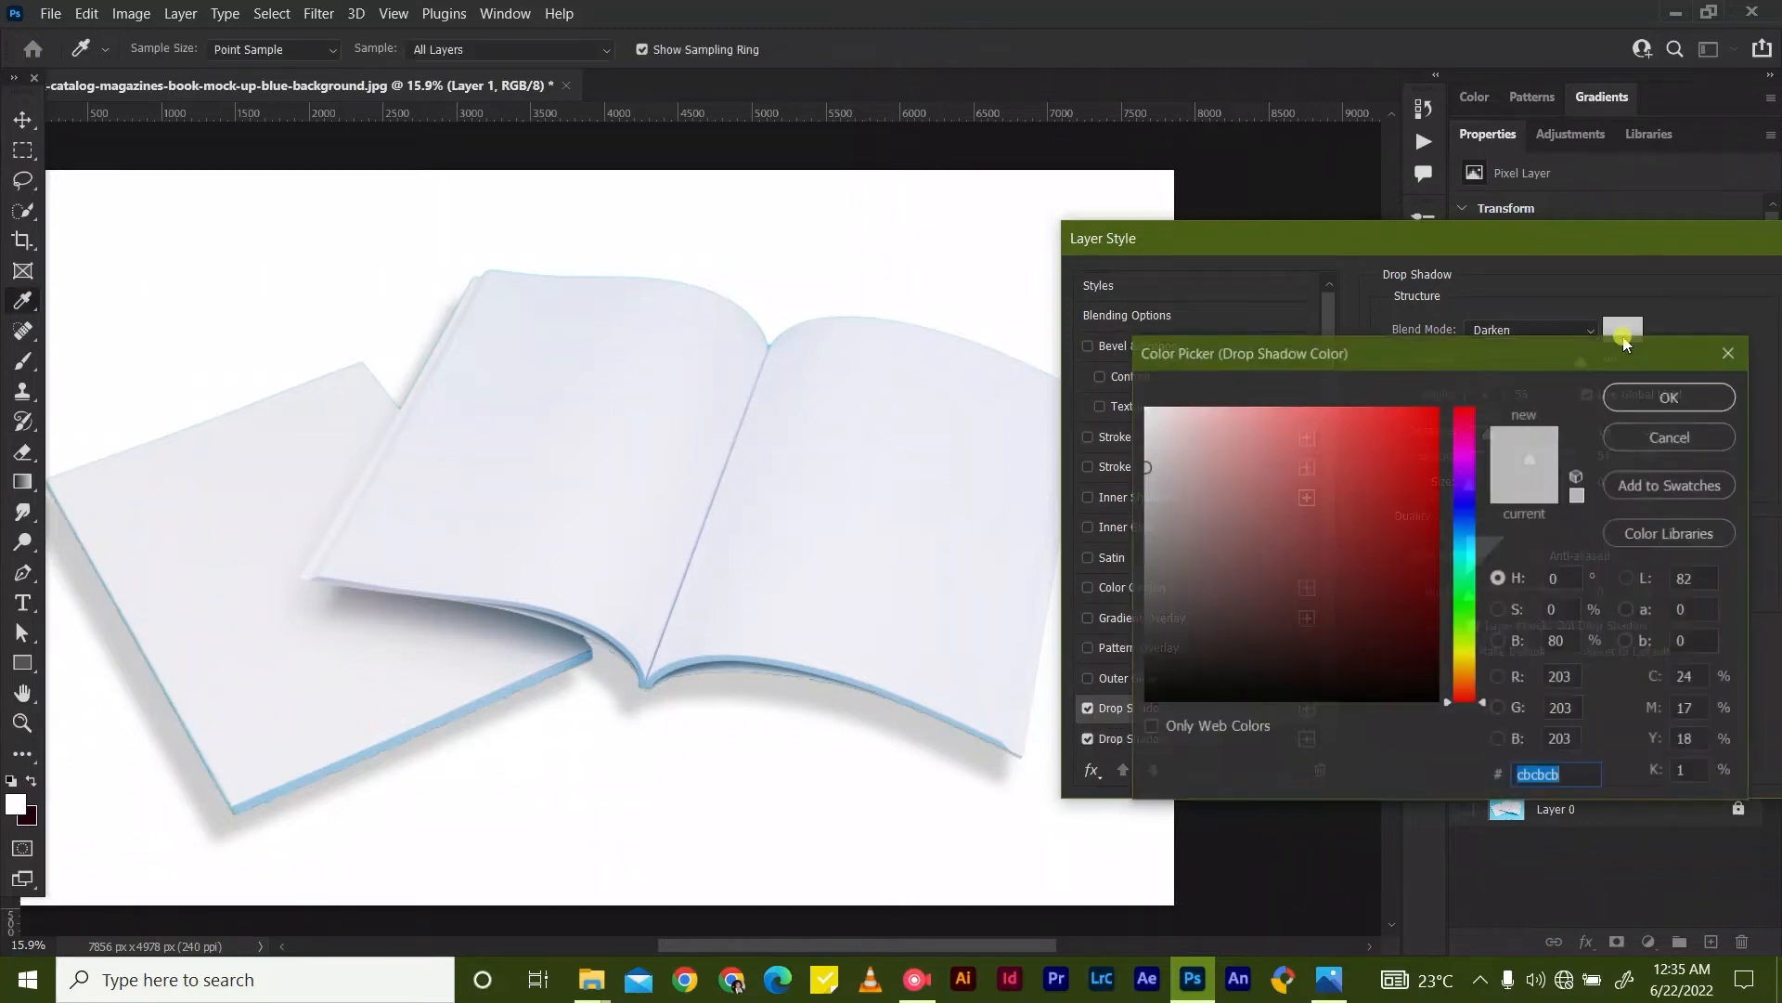
drag(1179, 616, 1149, 682)
drag(1150, 684, 1142, 687)
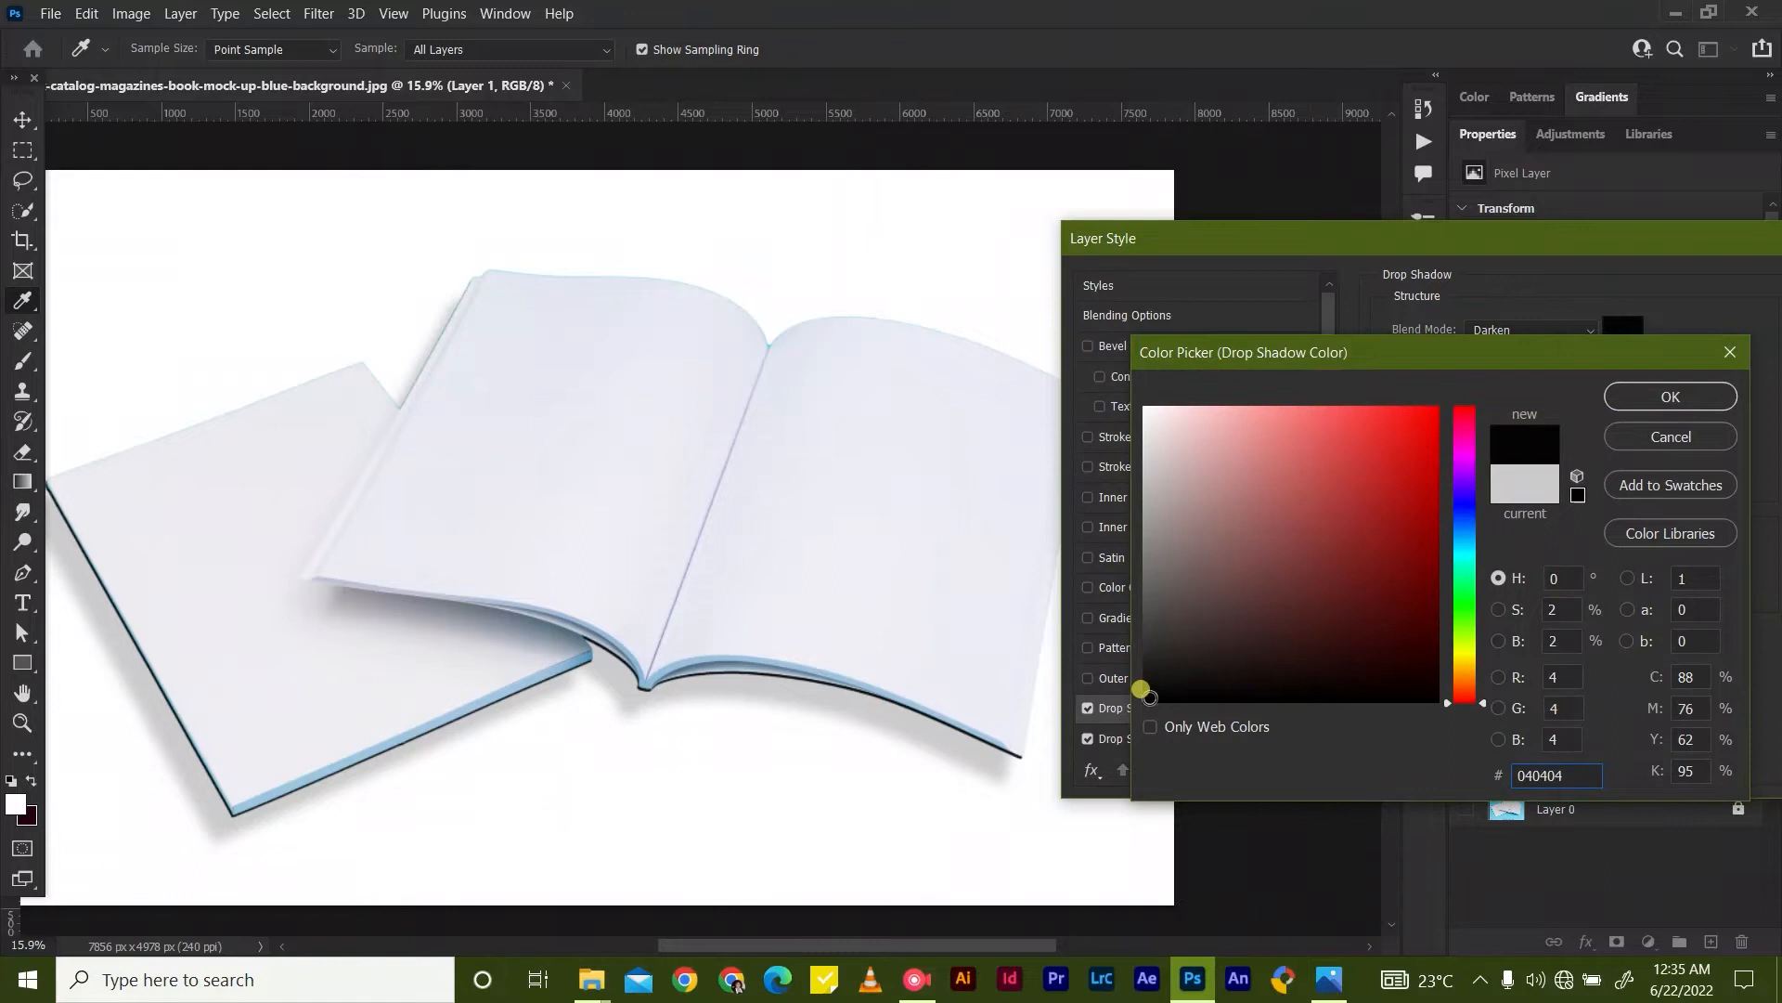
click(1620, 397)
Set the tight near-black shadow to Multiply blending, 46% opacity, 24 px distance, 71% spread and 3 px size.
drag(1546, 362, 1514, 362)
drag(1488, 432, 1505, 434)
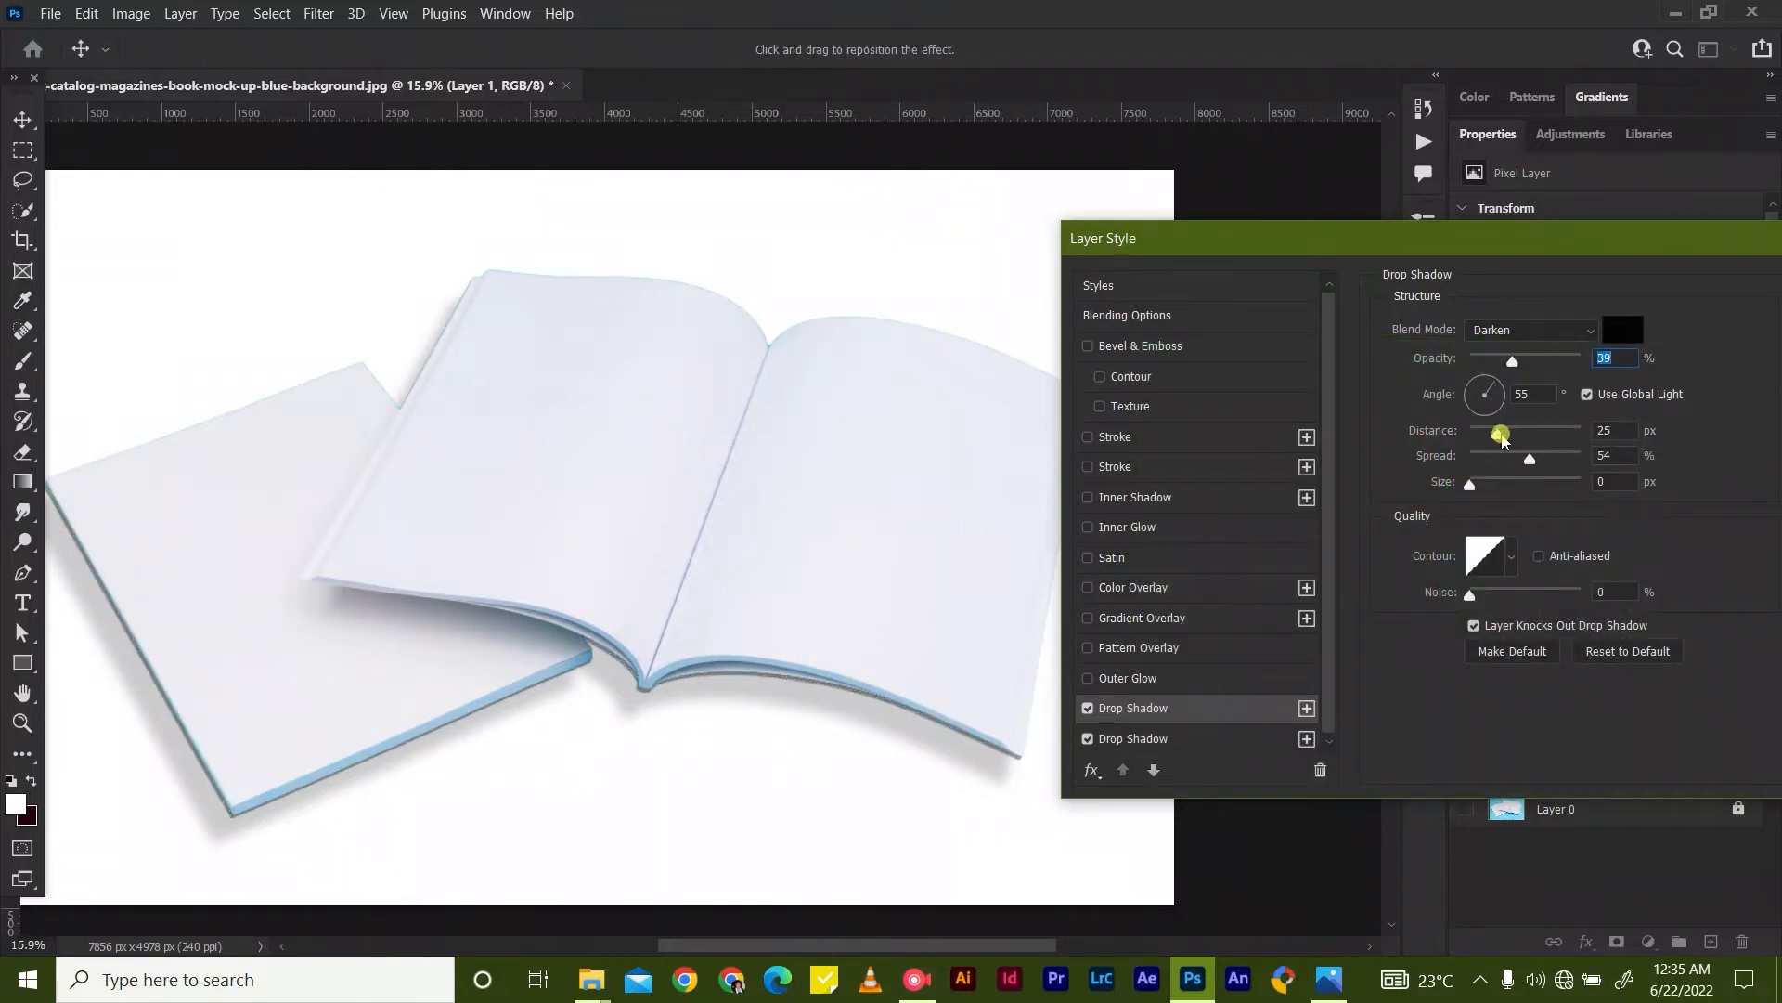
drag(1562, 458, 1471, 492)
drag(1476, 492, 1476, 497)
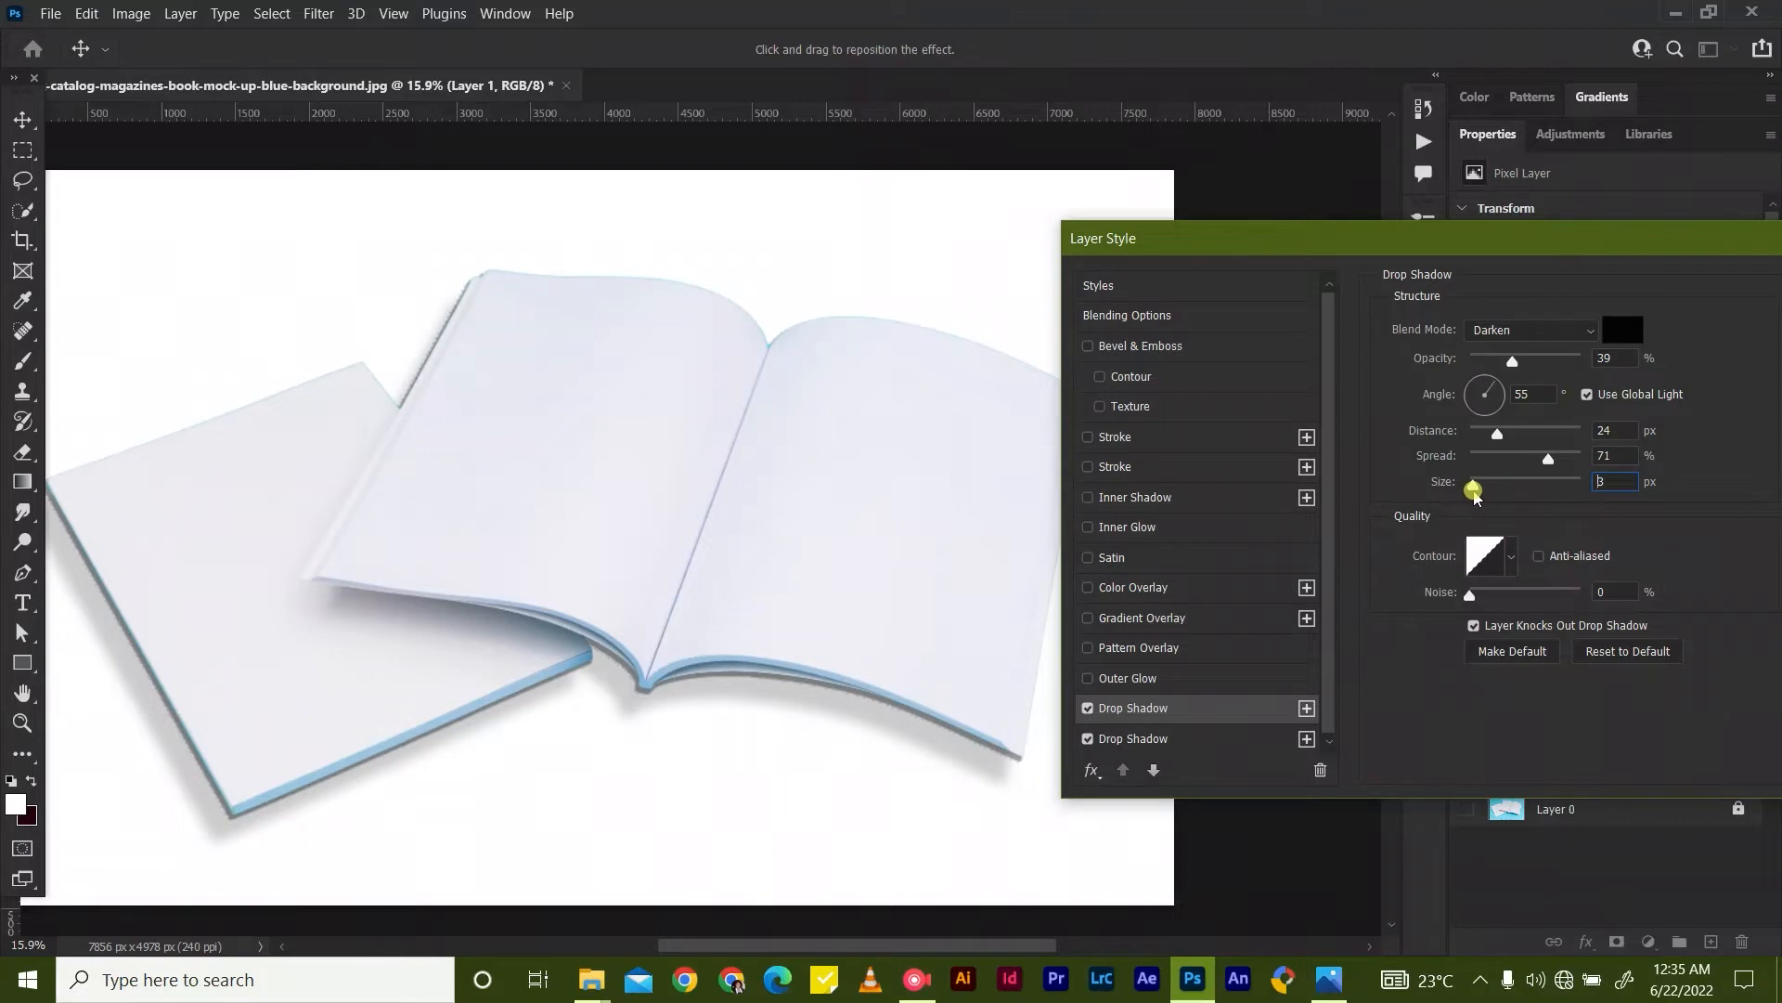
mouse_move(1507, 362)
mouse_down()
mouse_move(1533, 367)
mouse_move(1483, 383)
mouse_up()
click(1589, 331)
click(1506, 416)
Set the drop shadows' global light angle to 80°.
click(1491, 394)
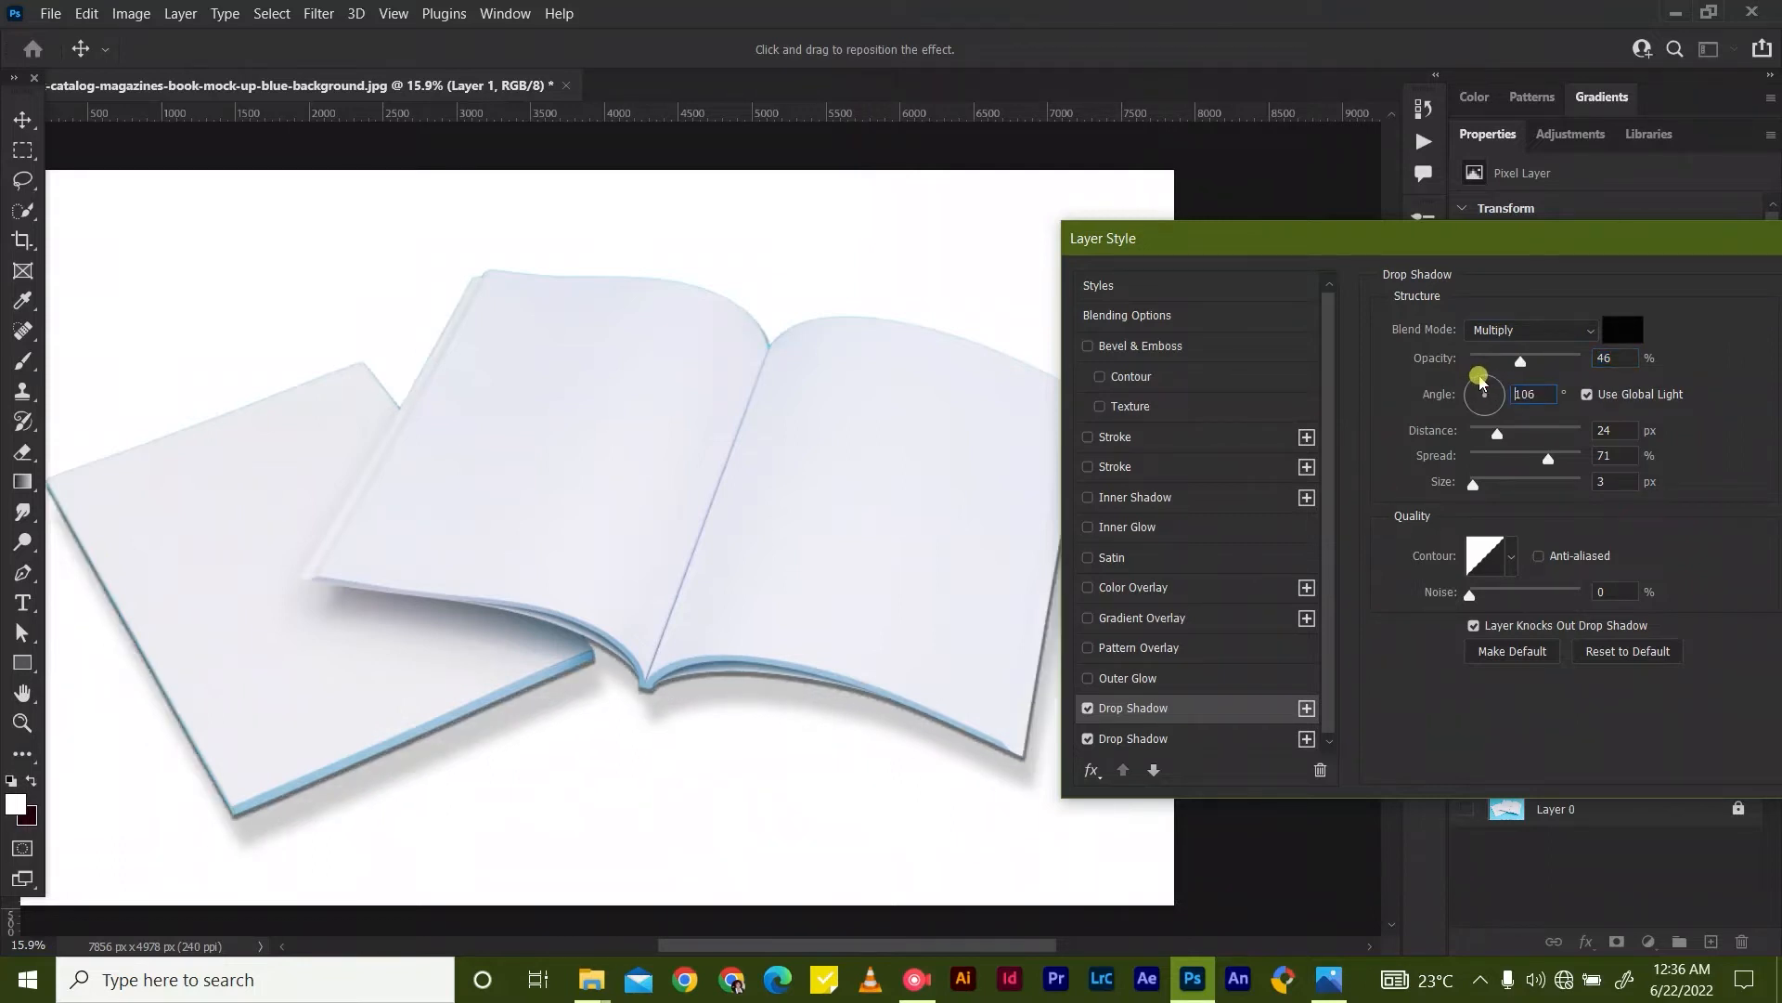
drag(1481, 382, 1489, 385)
key(Down)
key(Down)
key(Down)
key(Down)
key(Down)
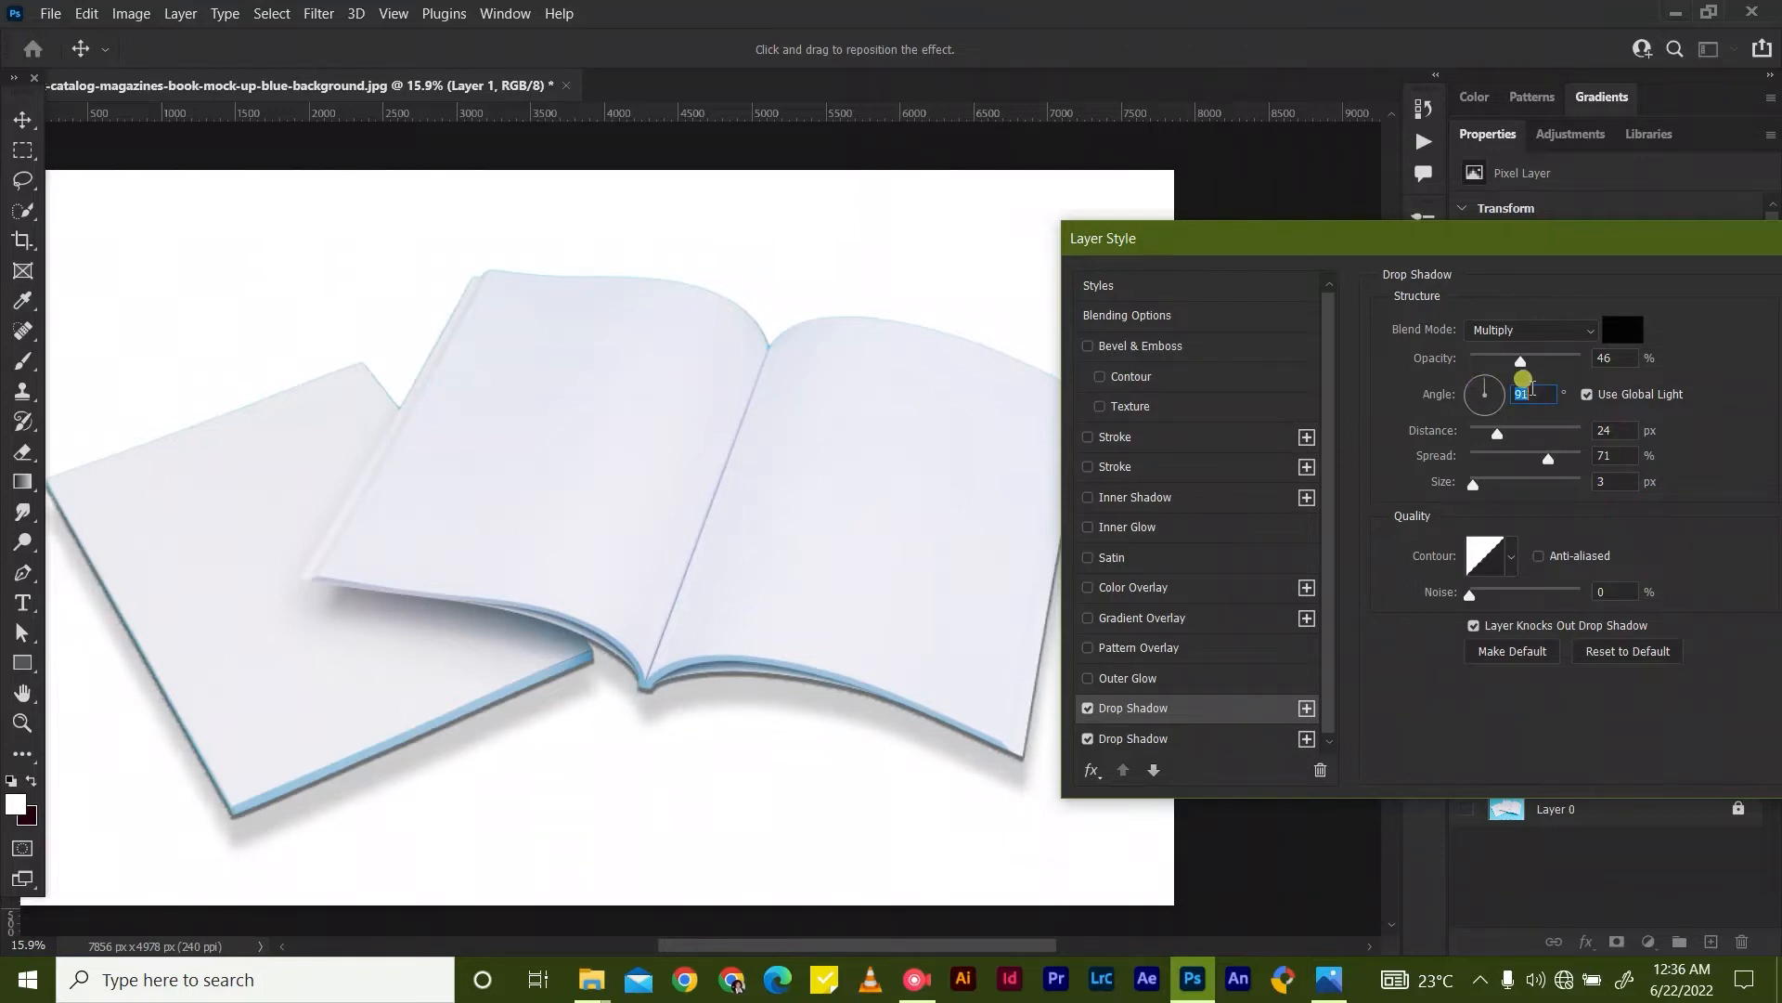
key(Down)
key(Down)
key(Up)
key(Up)
Set the tight Multiply shadow's size to 16 px, change its colour to grey, lower its opacity and apply the layer style.
drag(1478, 488, 1486, 495)
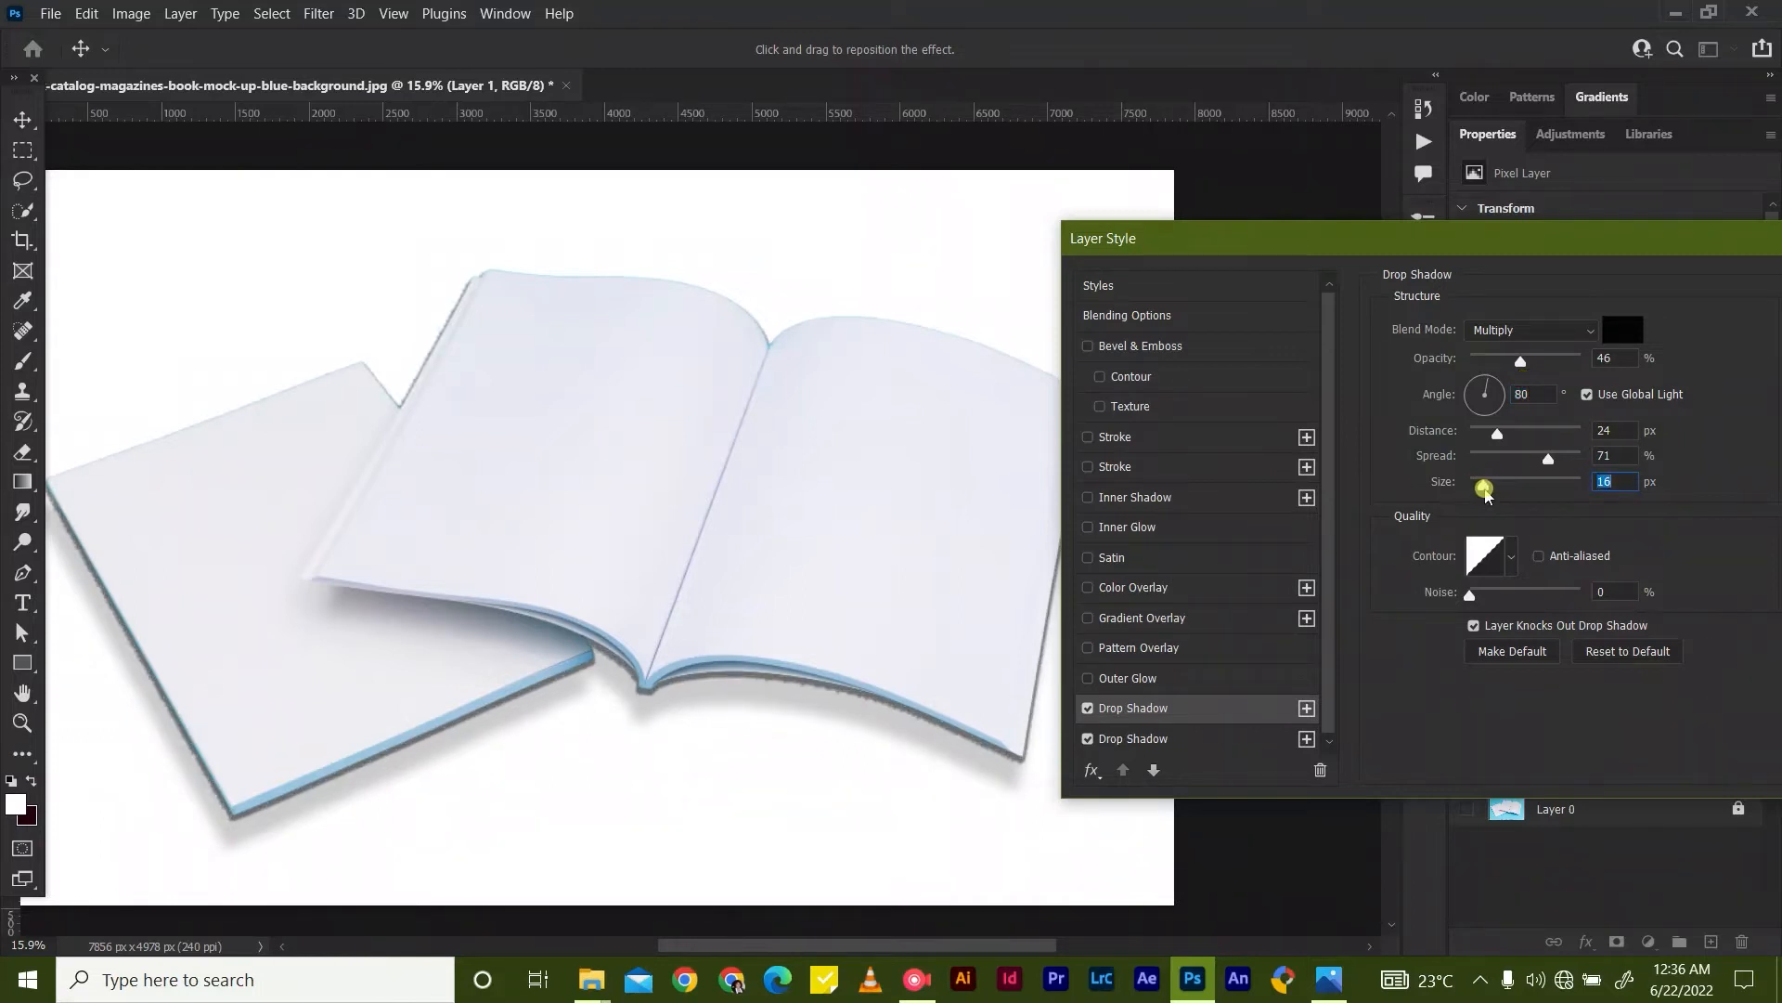
mouse_move(1517, 364)
mouse_down()
mouse_move(1491, 366)
mouse_move(1525, 369)
mouse_up()
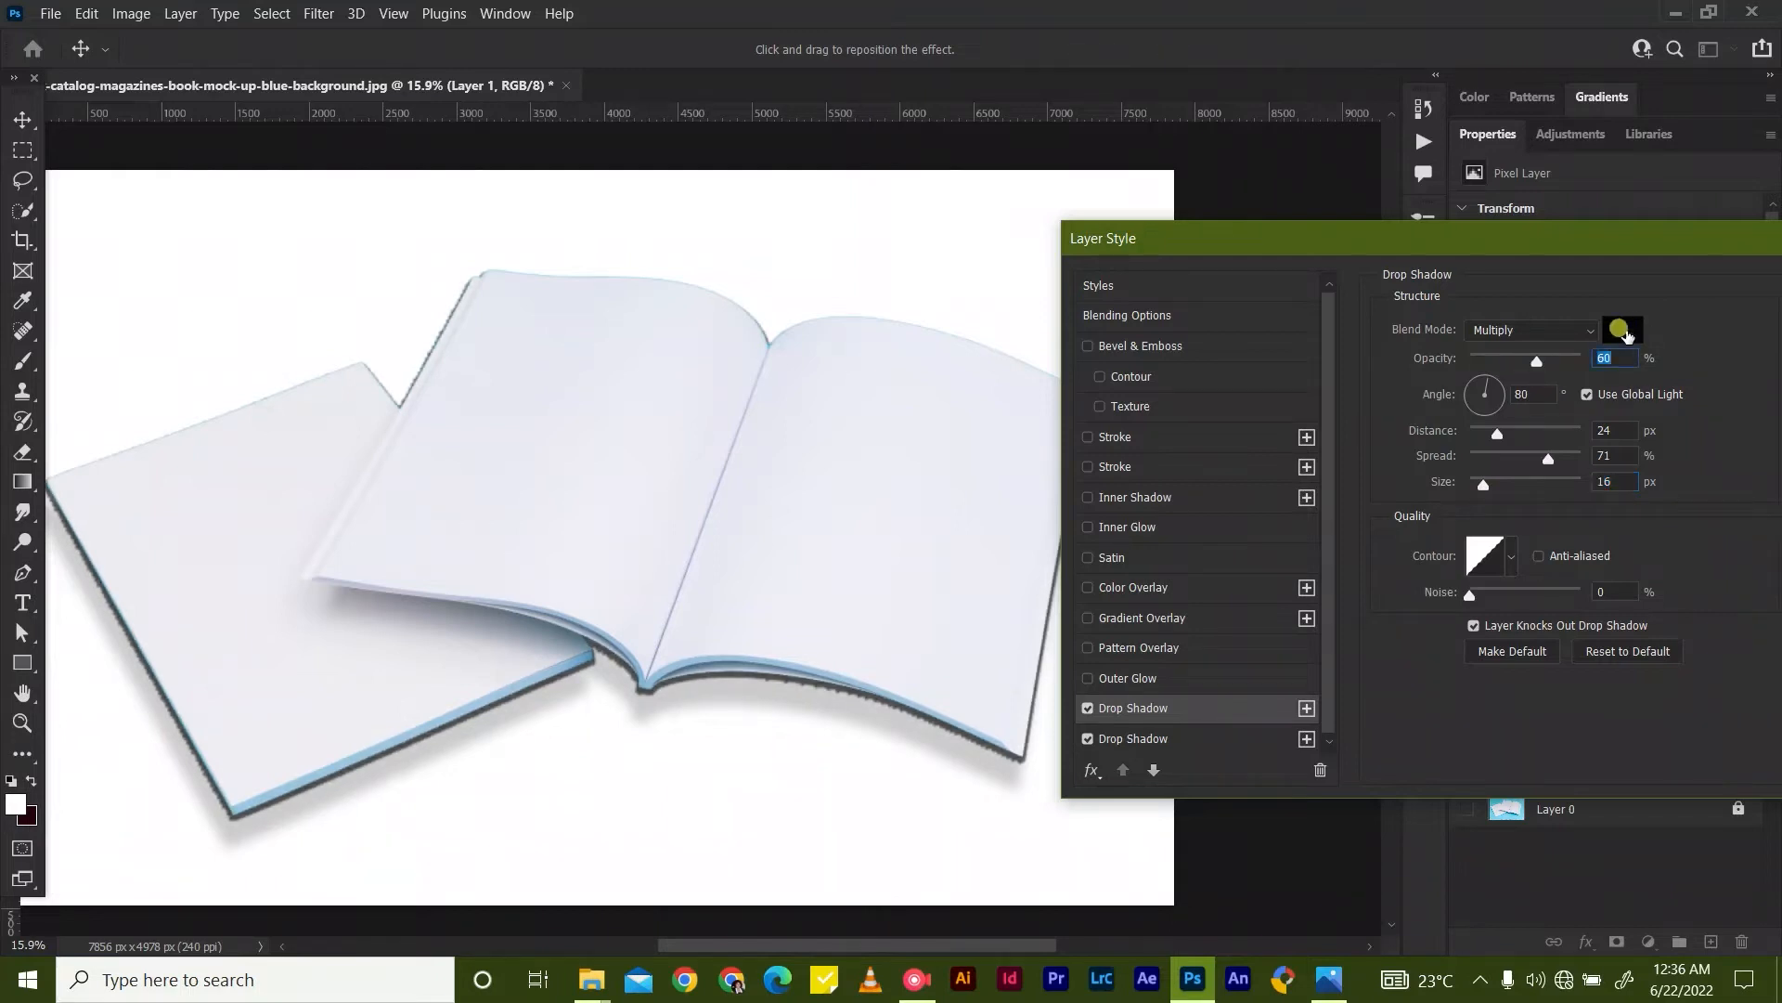
click(1622, 331)
drag(1153, 641, 1134, 597)
click(1670, 396)
drag(1538, 360, 1513, 362)
drag(1634, 251, 1472, 255)
click(1670, 290)
scroll(748, 721, down, 3)
click(1077, 722)
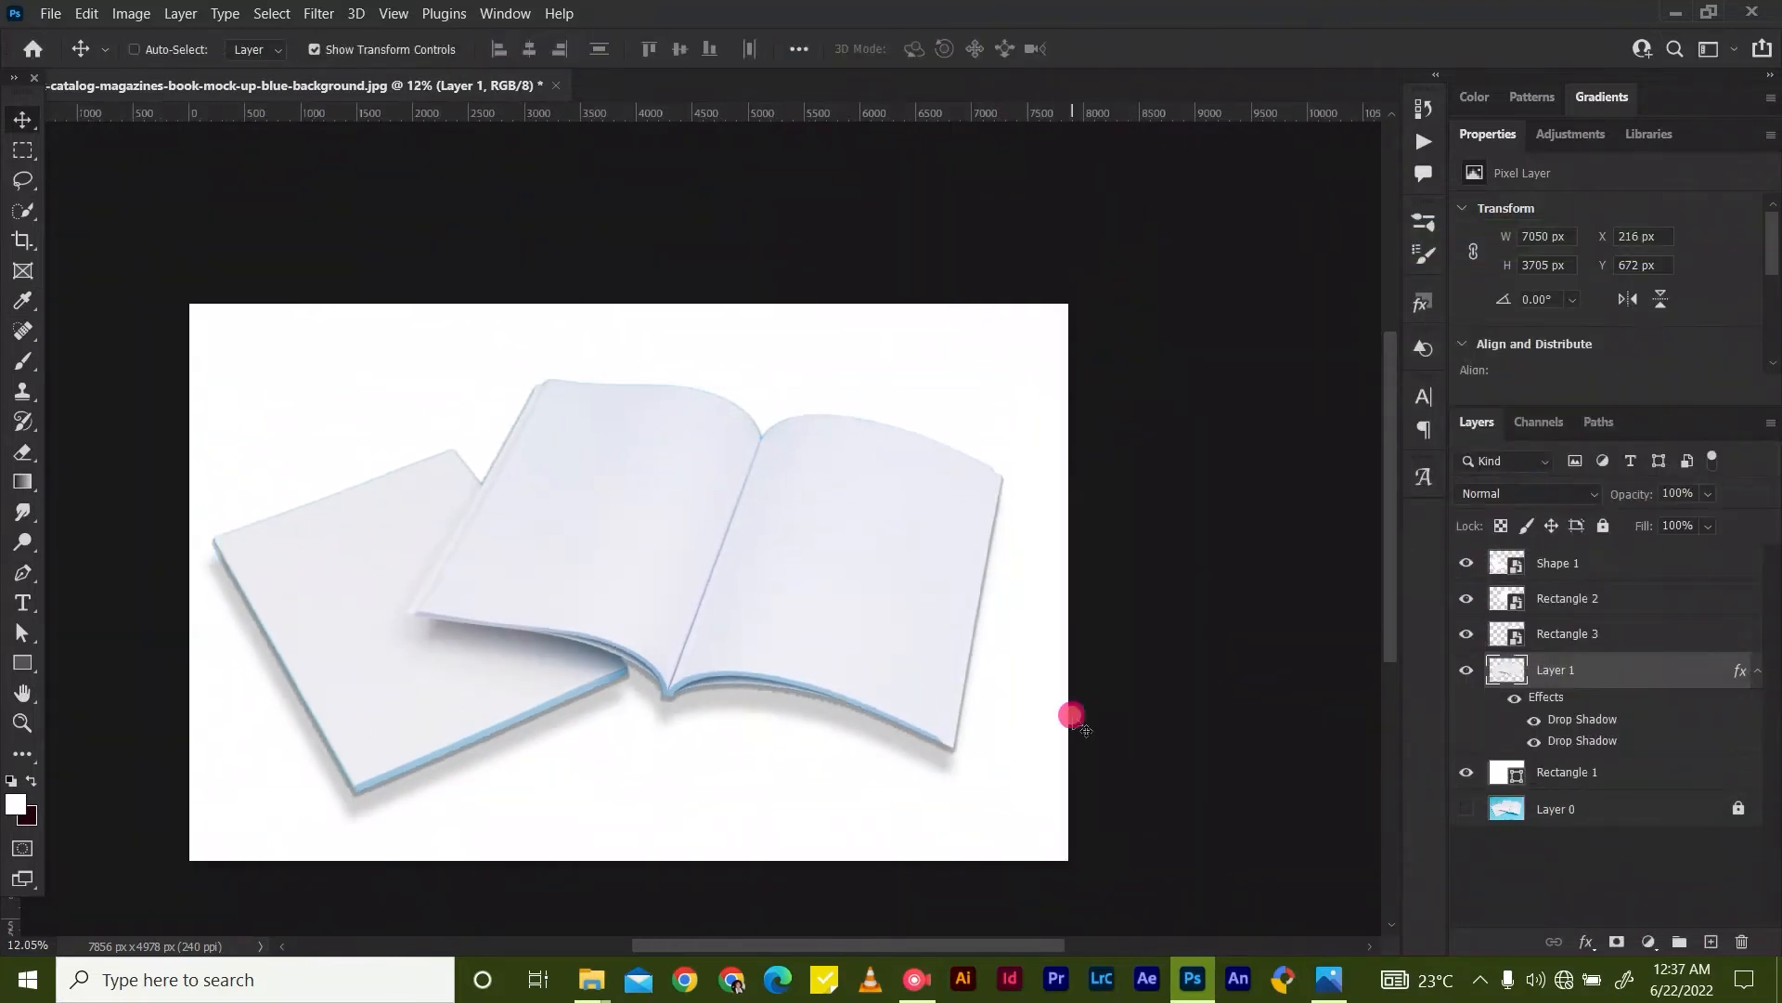
click(1072, 716)
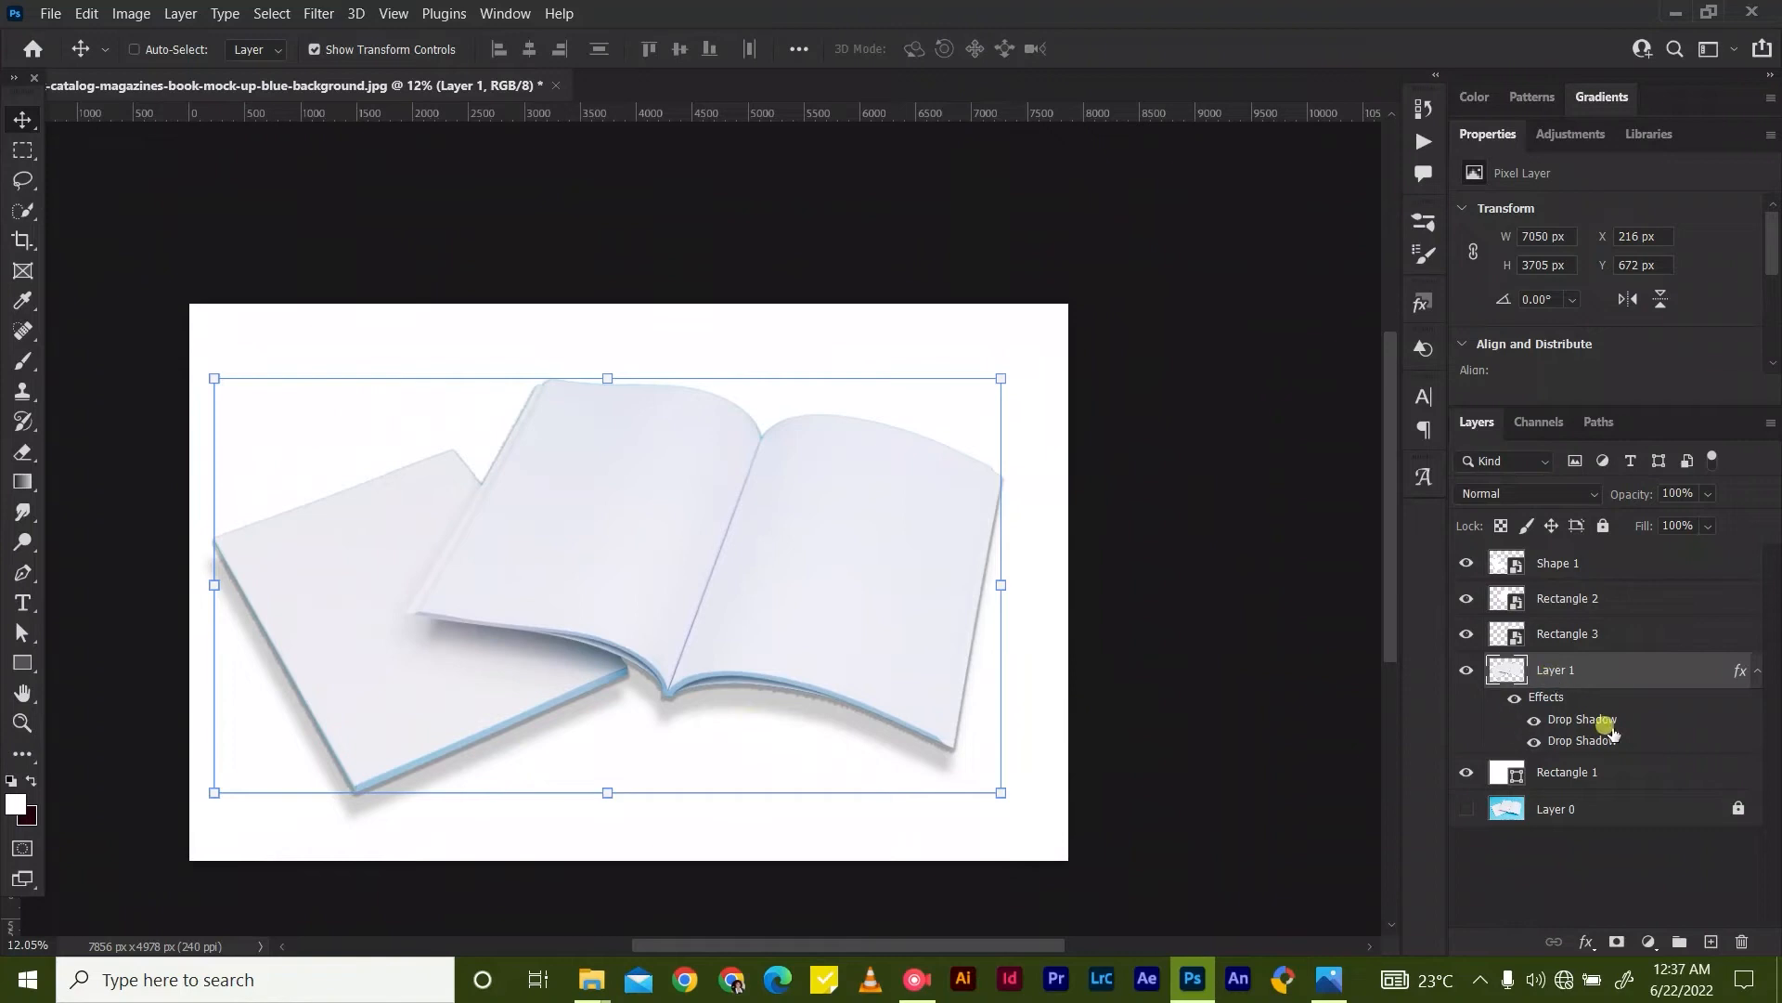
Reopen Layer 1's drop shadows and raise the opacity to 34% for the large soft shadow and 48% for the tight grey one.
double_click(1626, 731)
click(915, 734)
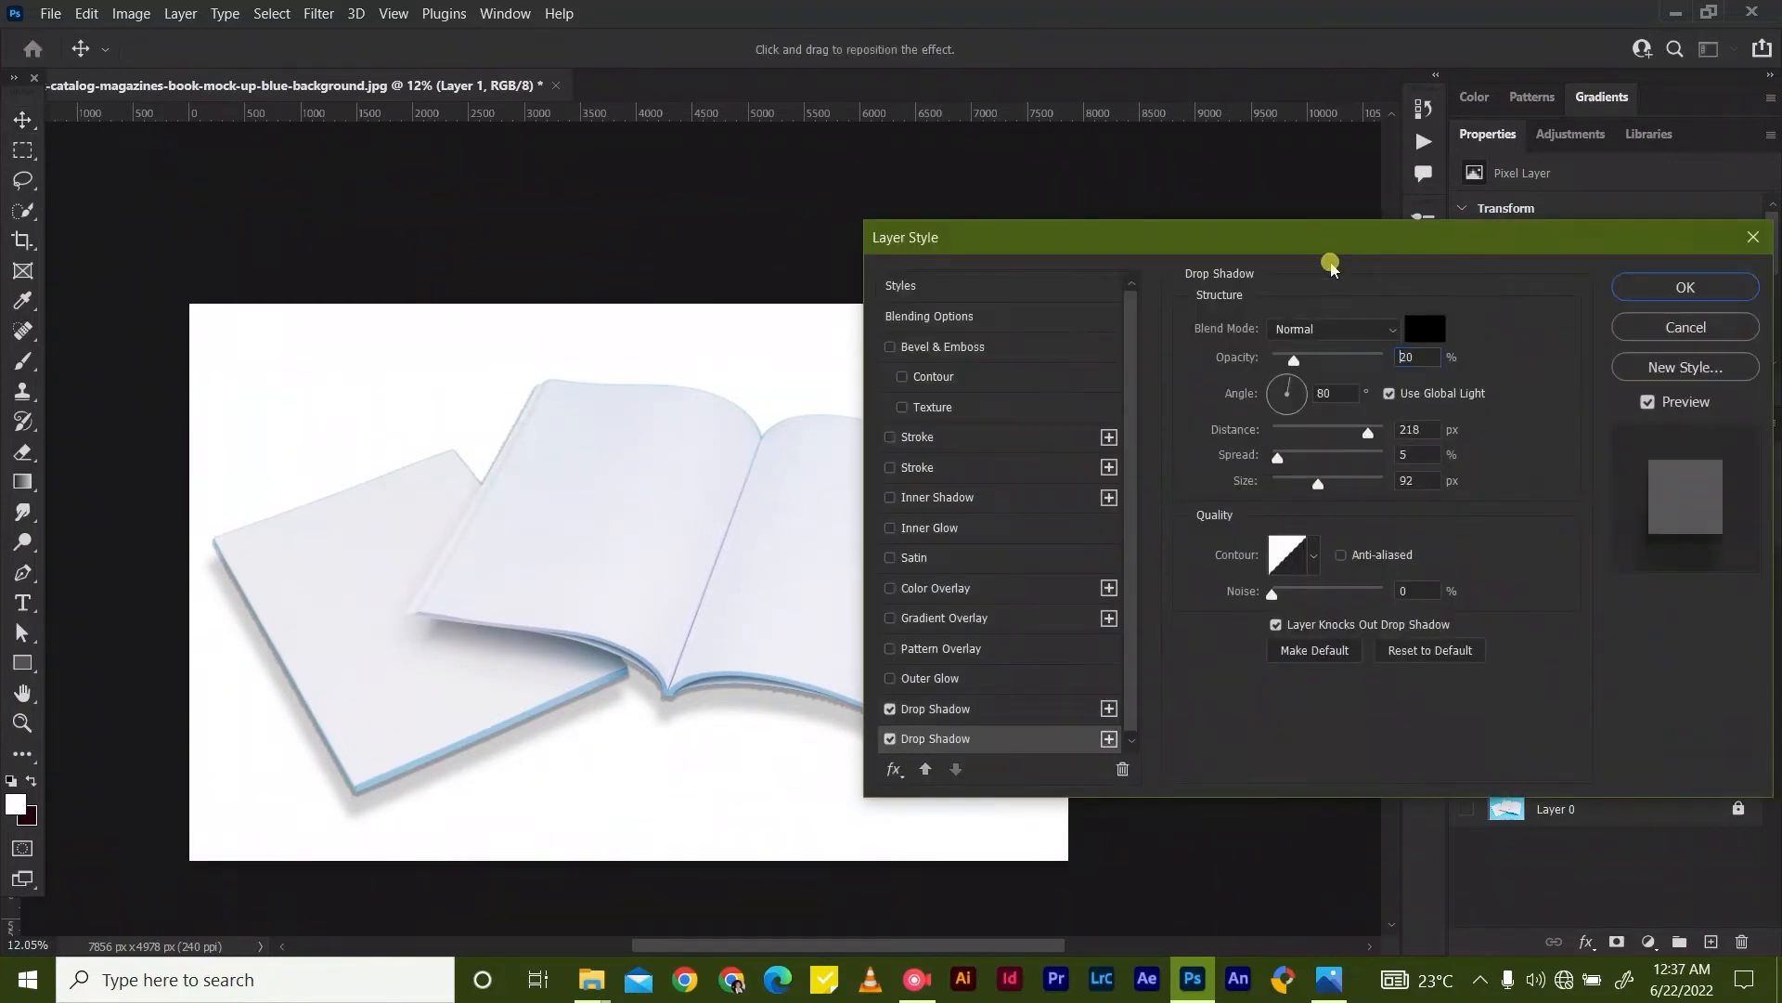
drag(1337, 243, 1456, 243)
drag(1424, 357, 1474, 364)
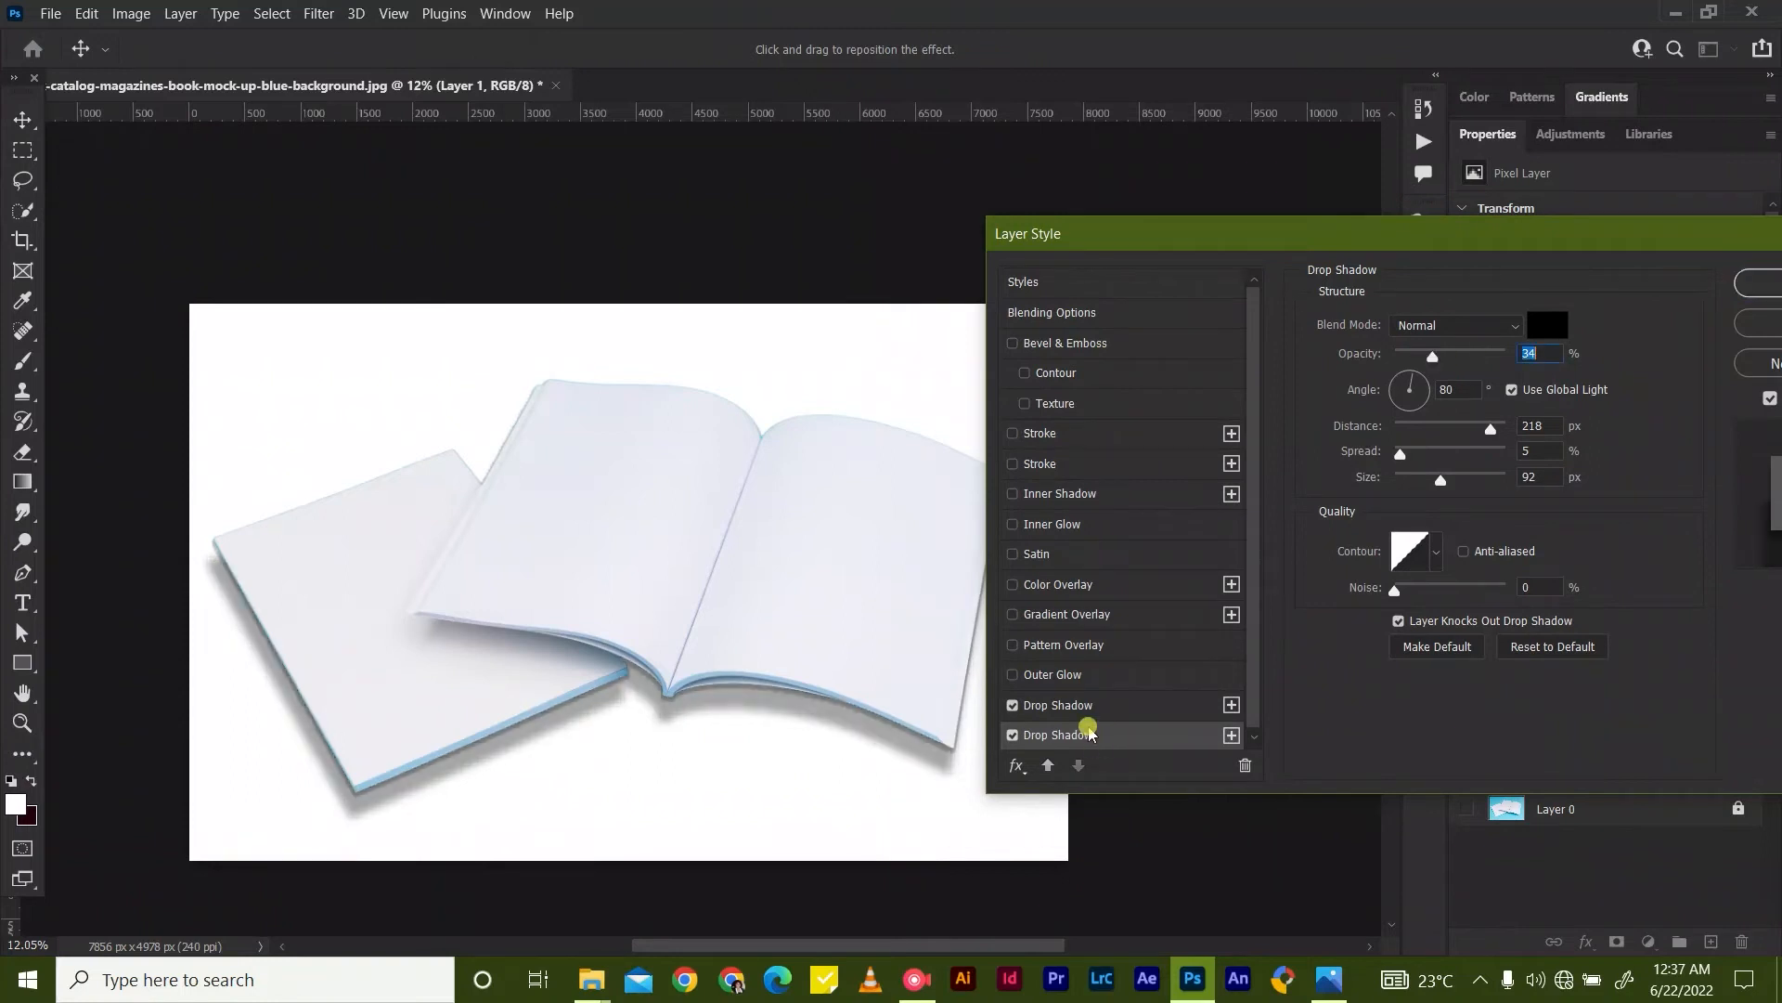
click(1077, 704)
mouse_move(1438, 360)
mouse_down()
mouse_move(1493, 369)
mouse_move(1451, 368)
mouse_up()
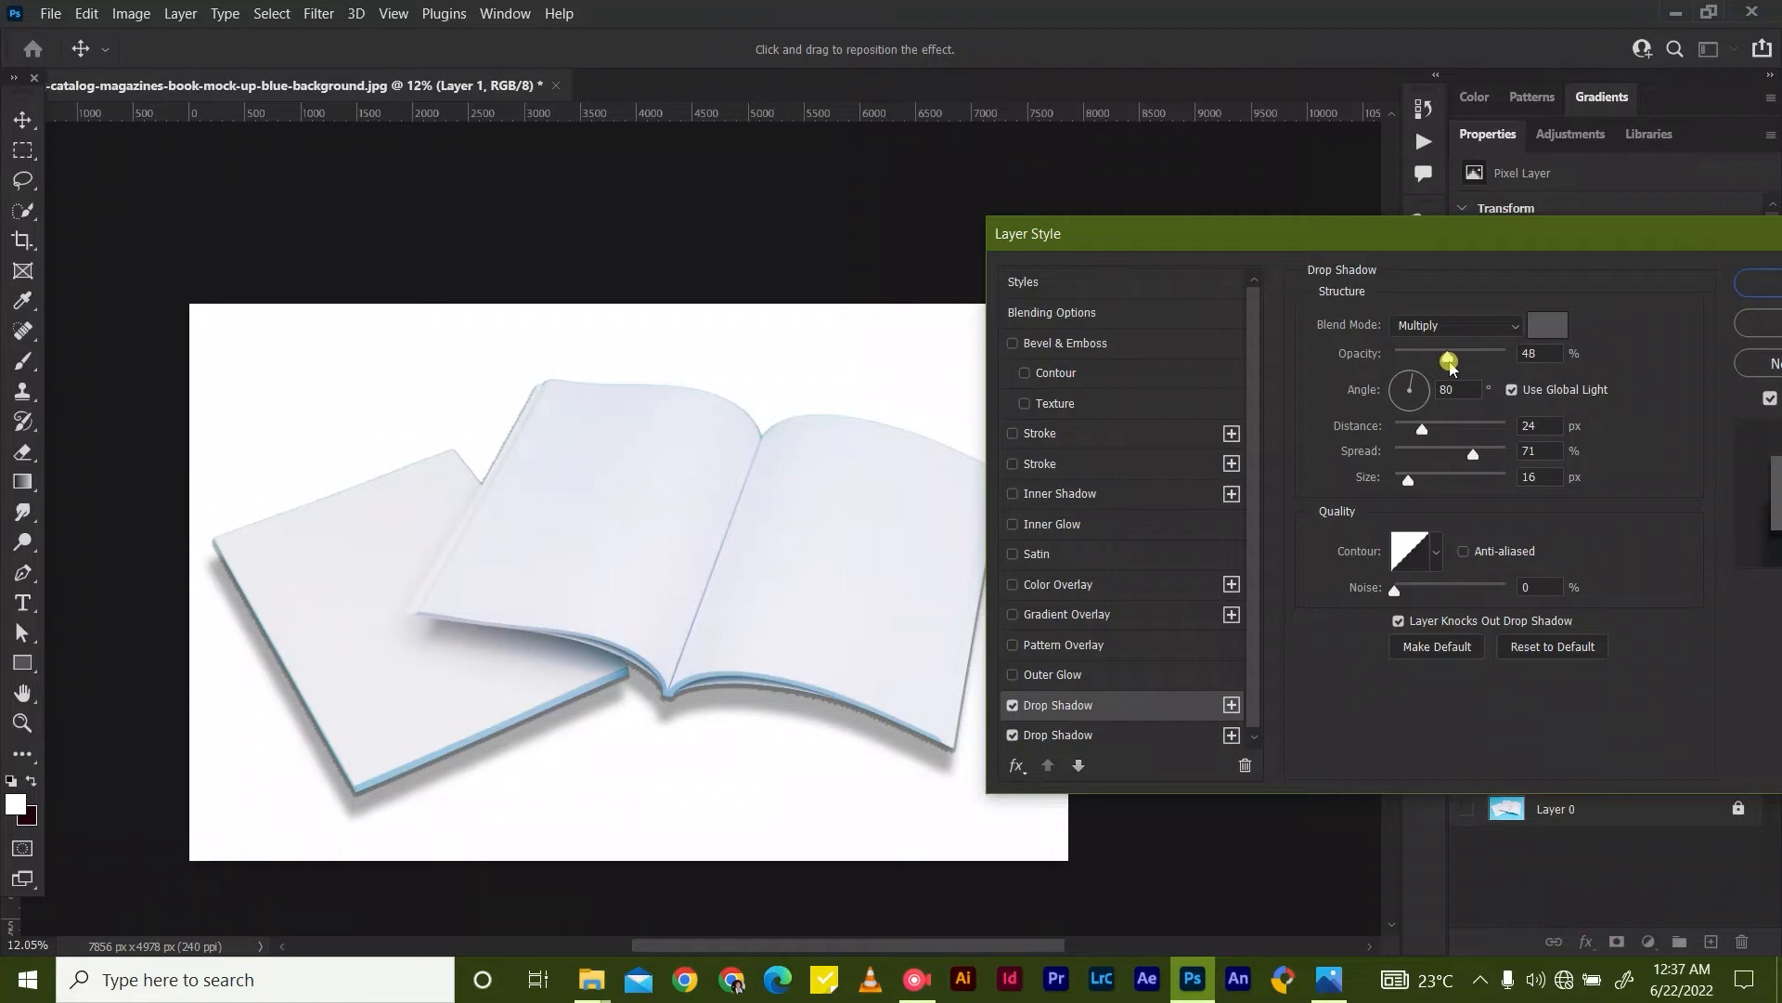
Set the large black shadow's opacity to 47% and its size to 0 px.
click(1126, 734)
drag(1438, 362, 1447, 365)
drag(1412, 483, 1501, 489)
double_click(1545, 479)
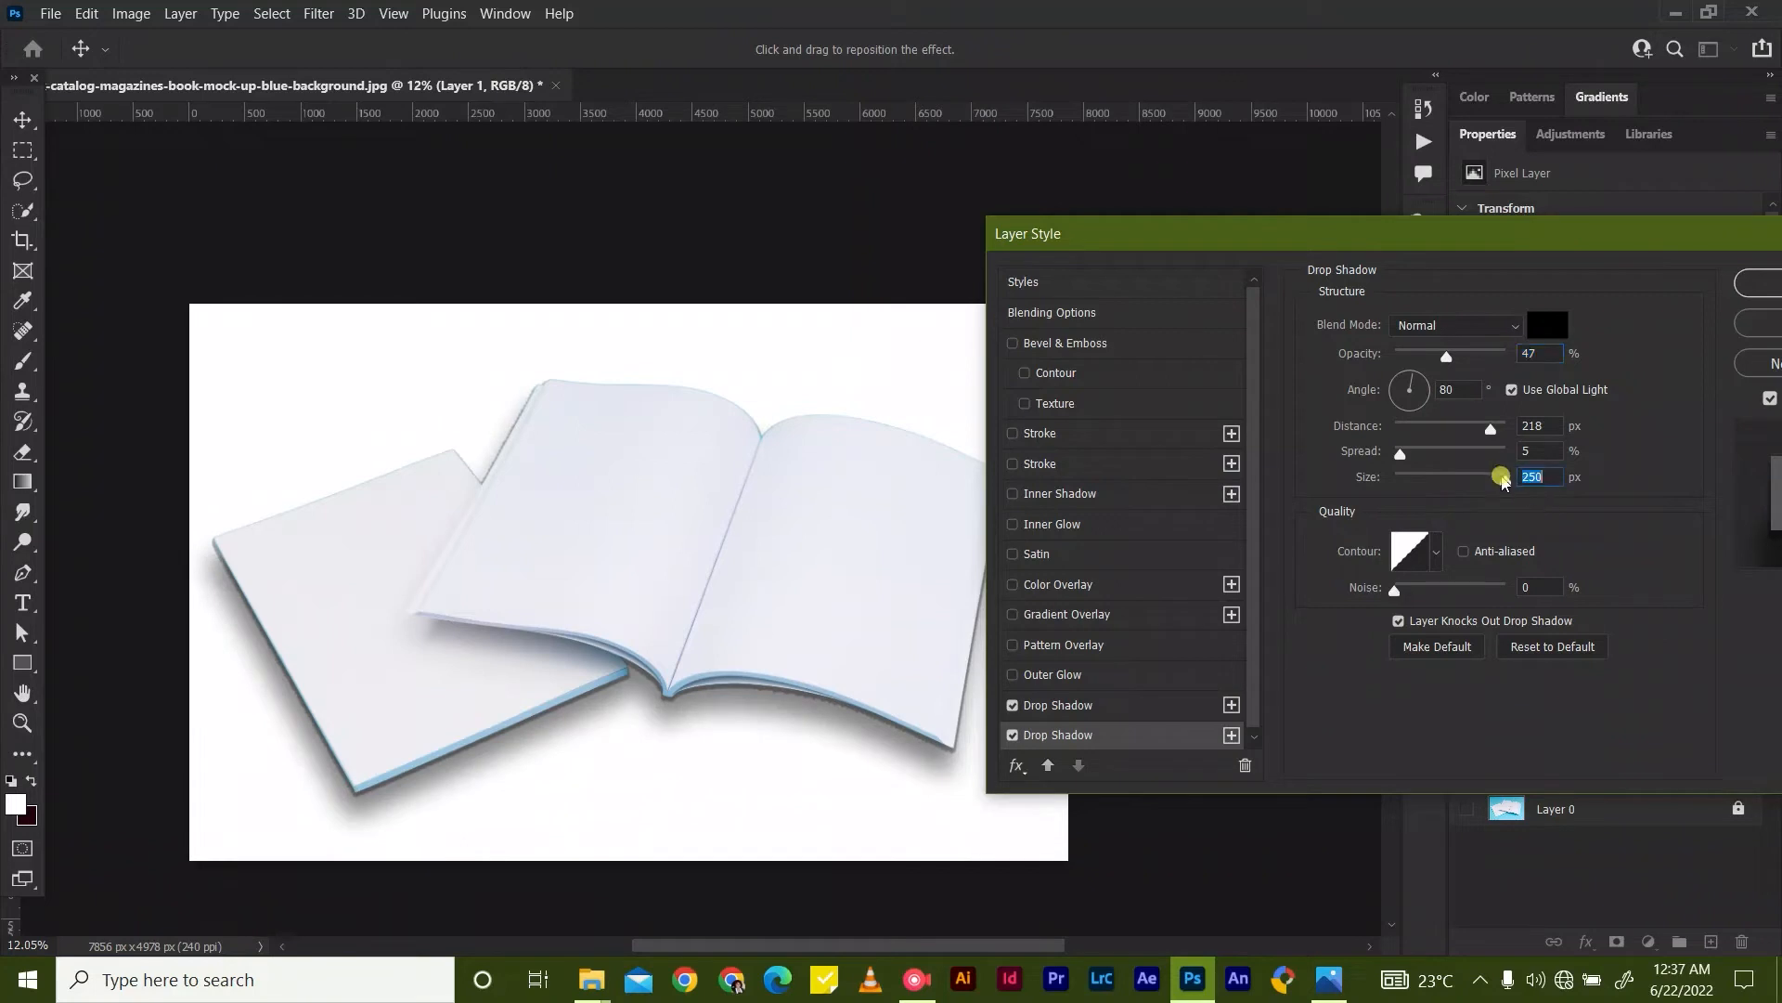
text(0)
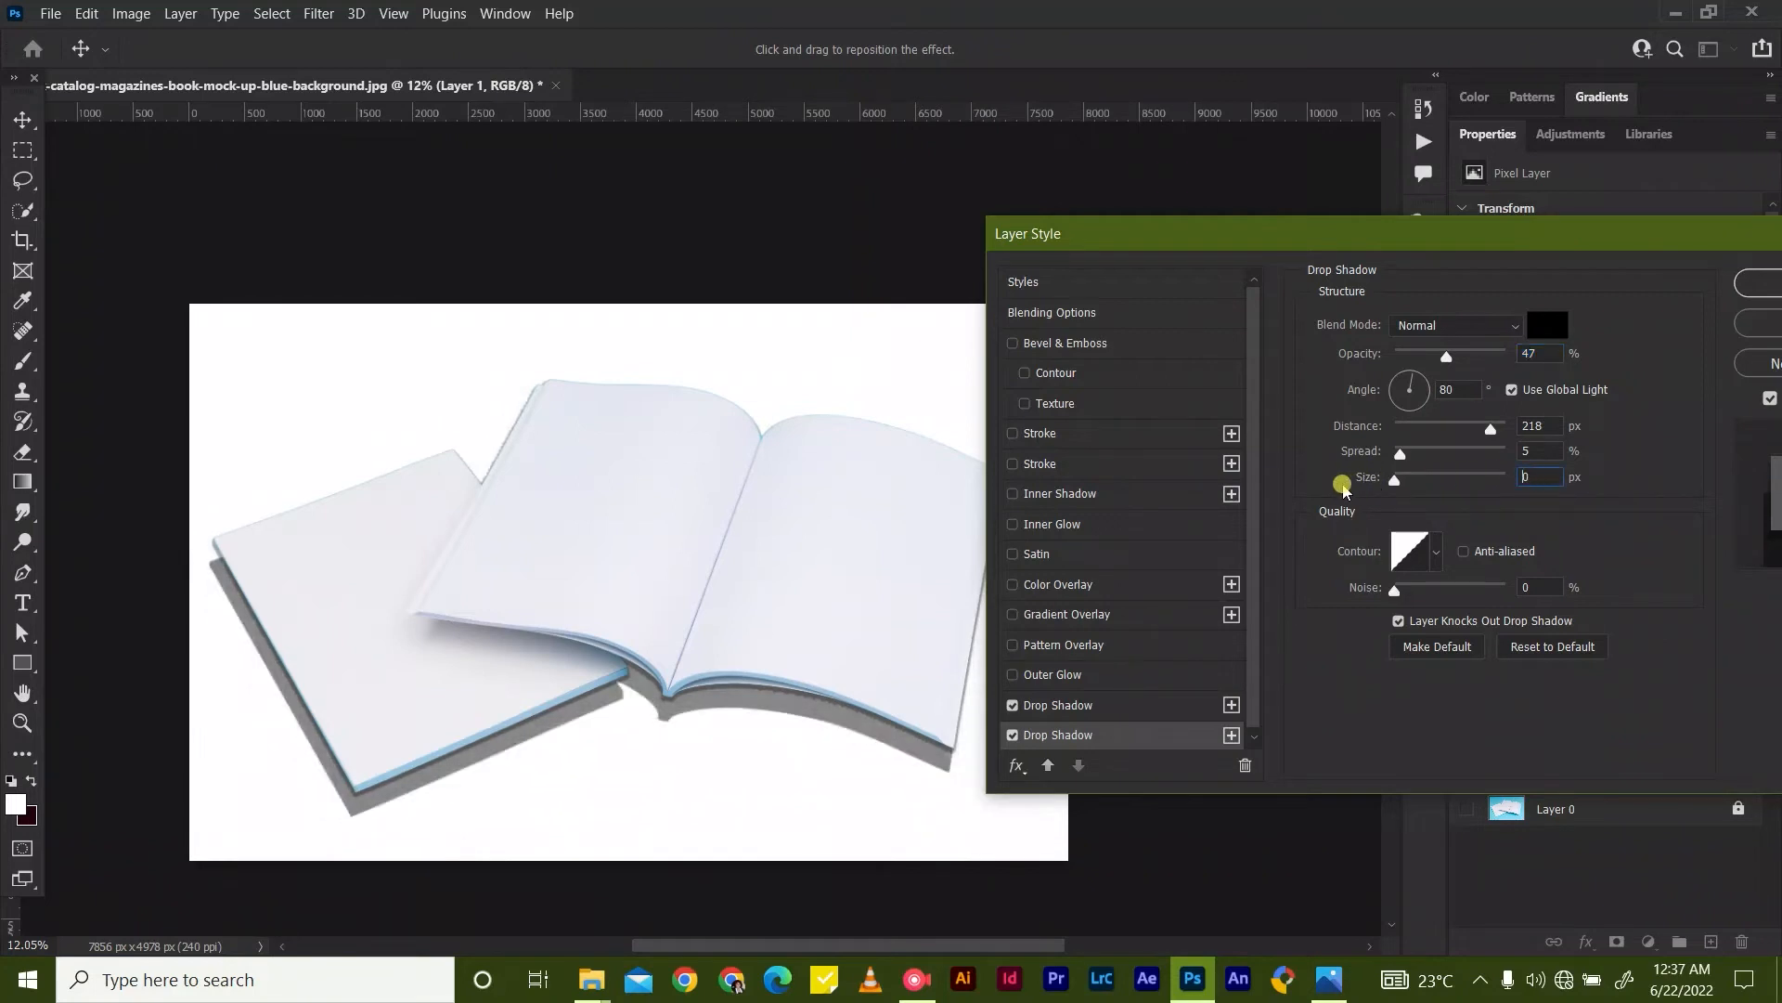
Set the large black drop shadow's distance to 30 px, its spread to 64% and its opacity to about 10%.
drag(1491, 429, 1469, 461)
click(1431, 432)
drag(1451, 362, 1408, 364)
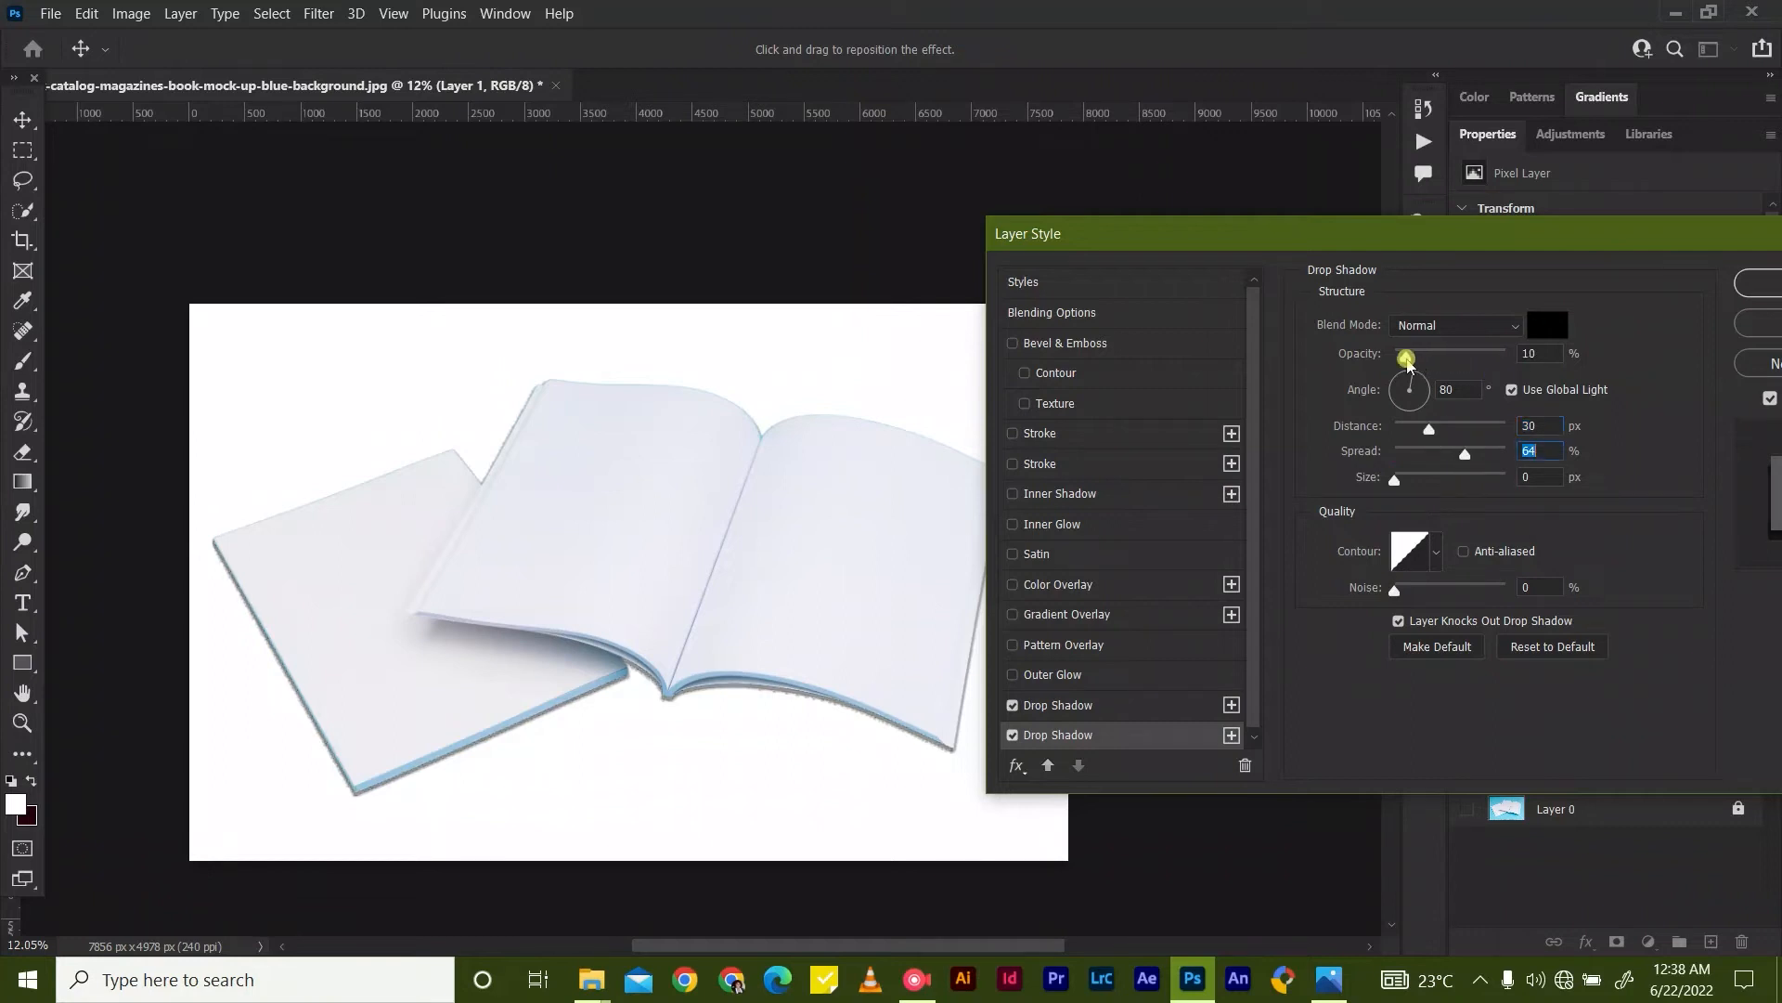
Fine-tune the large black shadow's opacity, distance and size, and apply the layer style to Layer 1.
drag(1415, 366, 1414, 365)
click(1436, 418)
drag(1401, 484, 1402, 484)
drag(1641, 243, 1539, 247)
click(1689, 288)
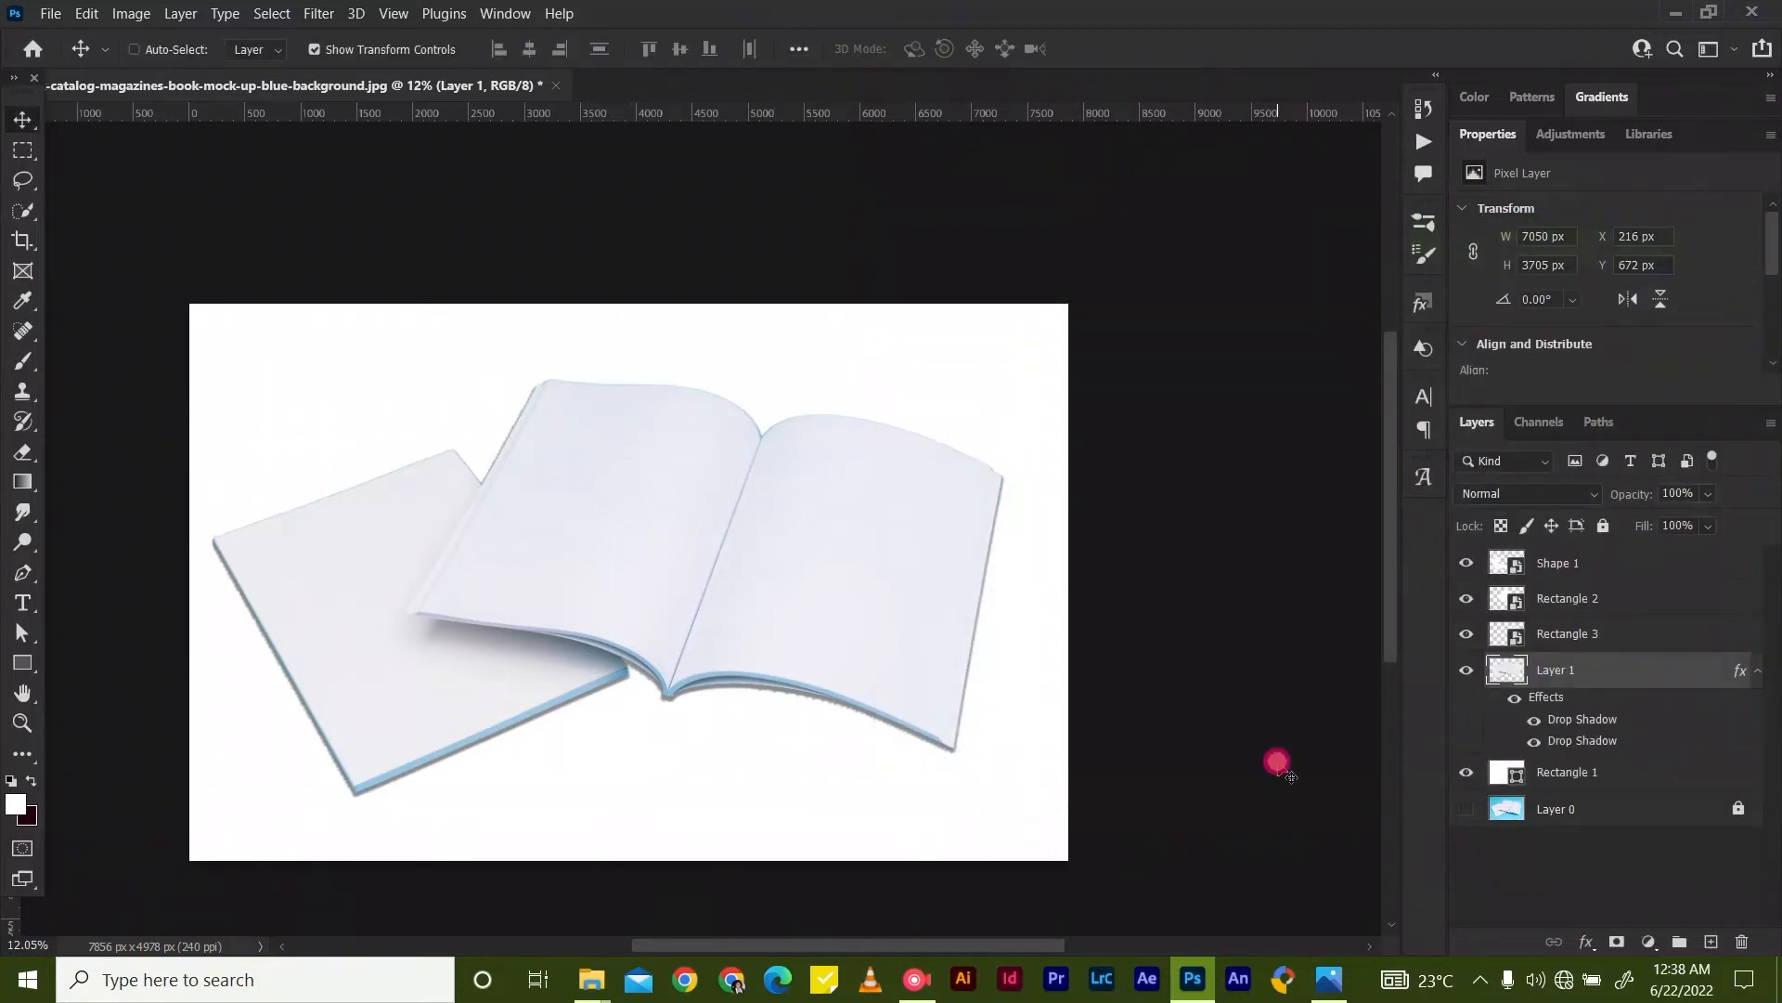
Move the Shape 1 smart object below Rectangle 3, directly above Layer 1 in the layer stack.
key(ctrl+minus)
key(ctrl+plus)
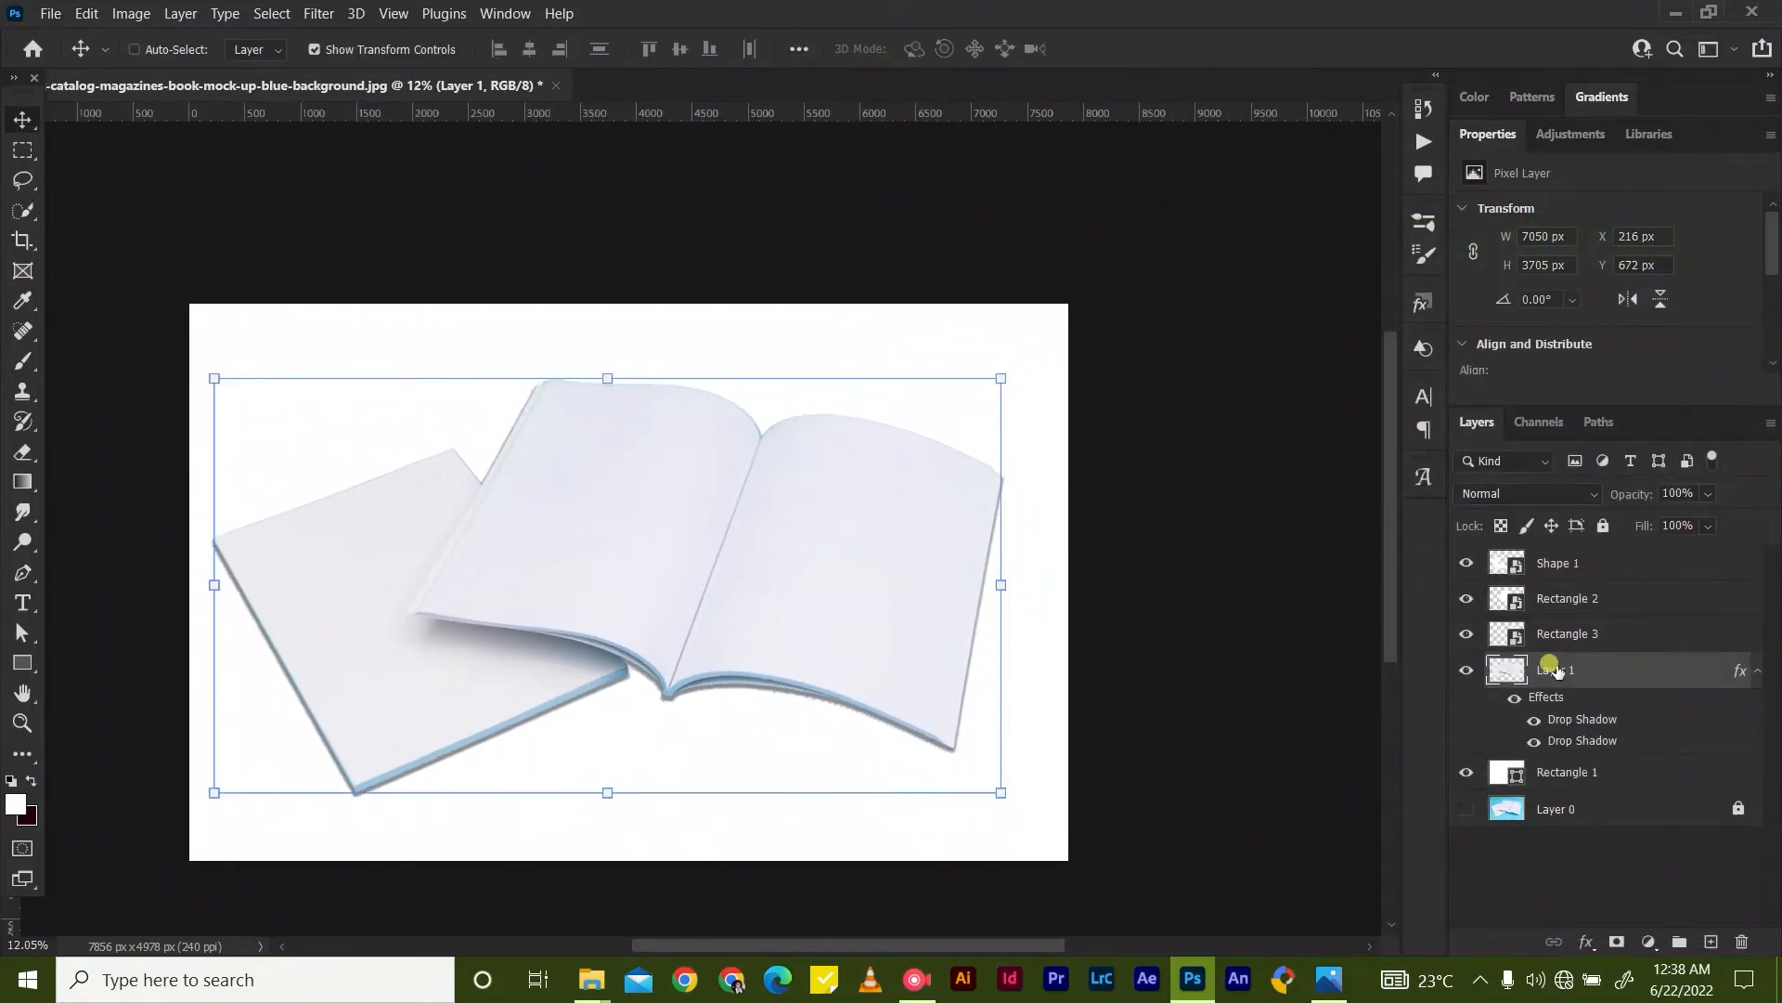
click(1584, 641)
click(1585, 599)
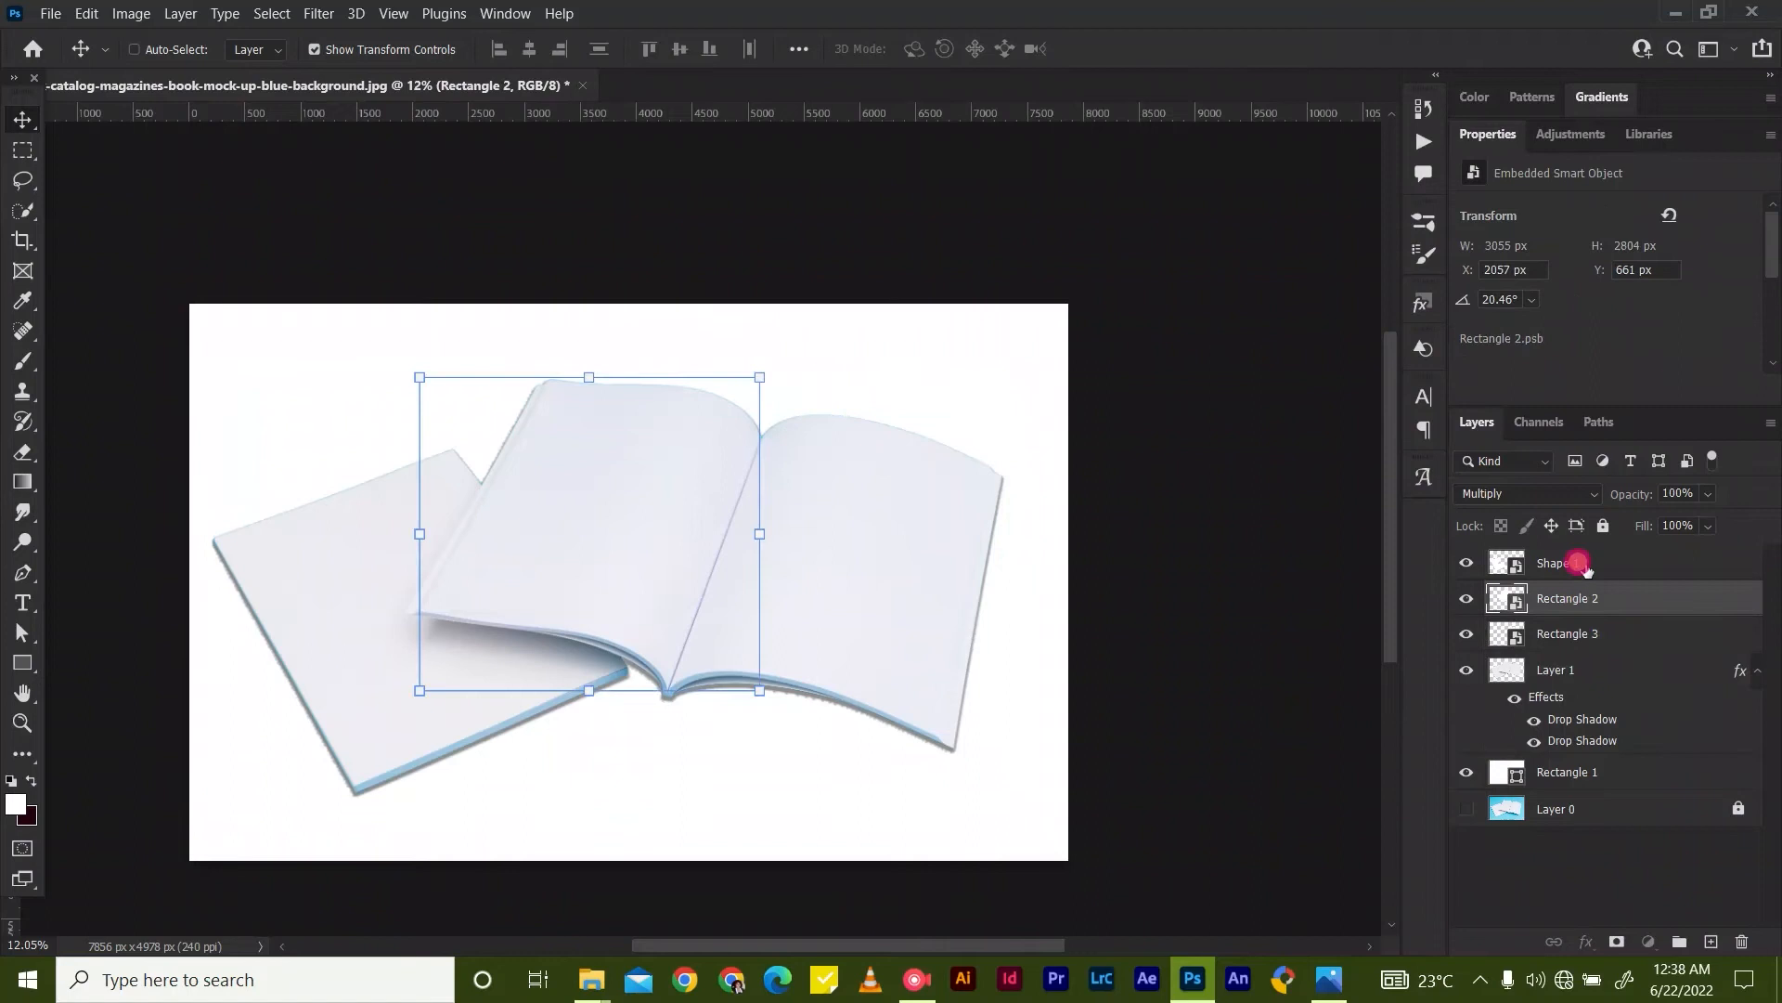
click(1585, 566)
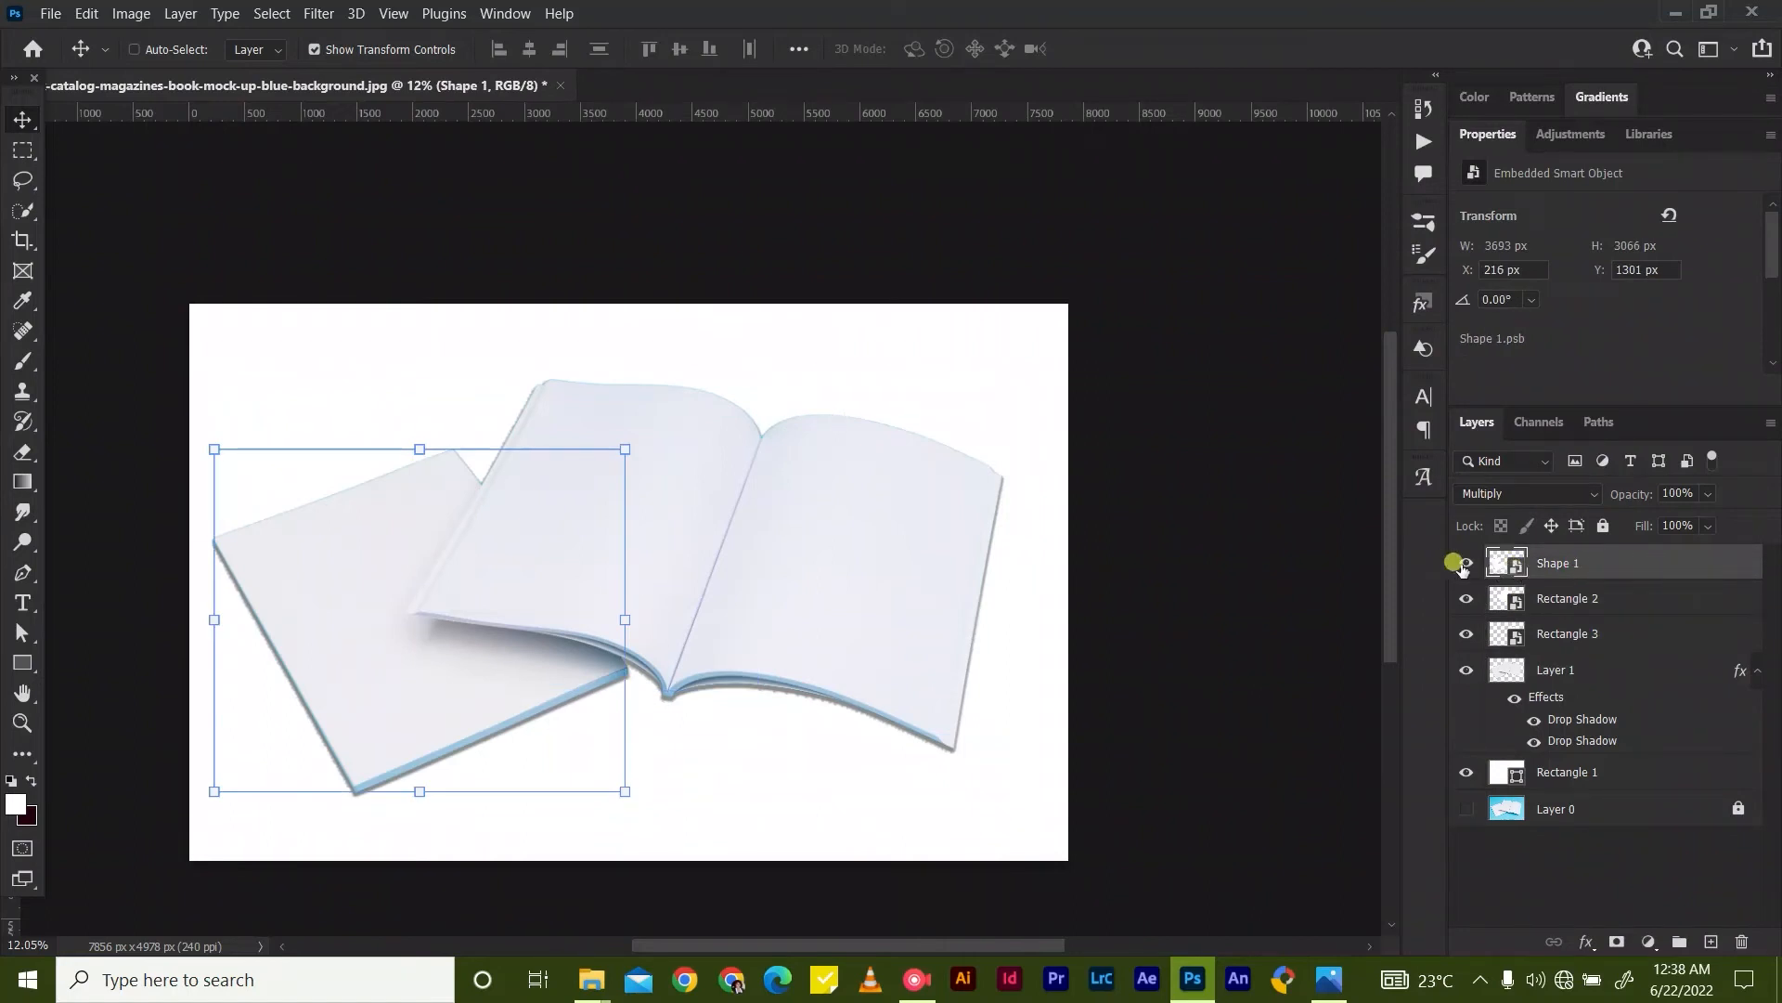
drag(1590, 574, 1578, 644)
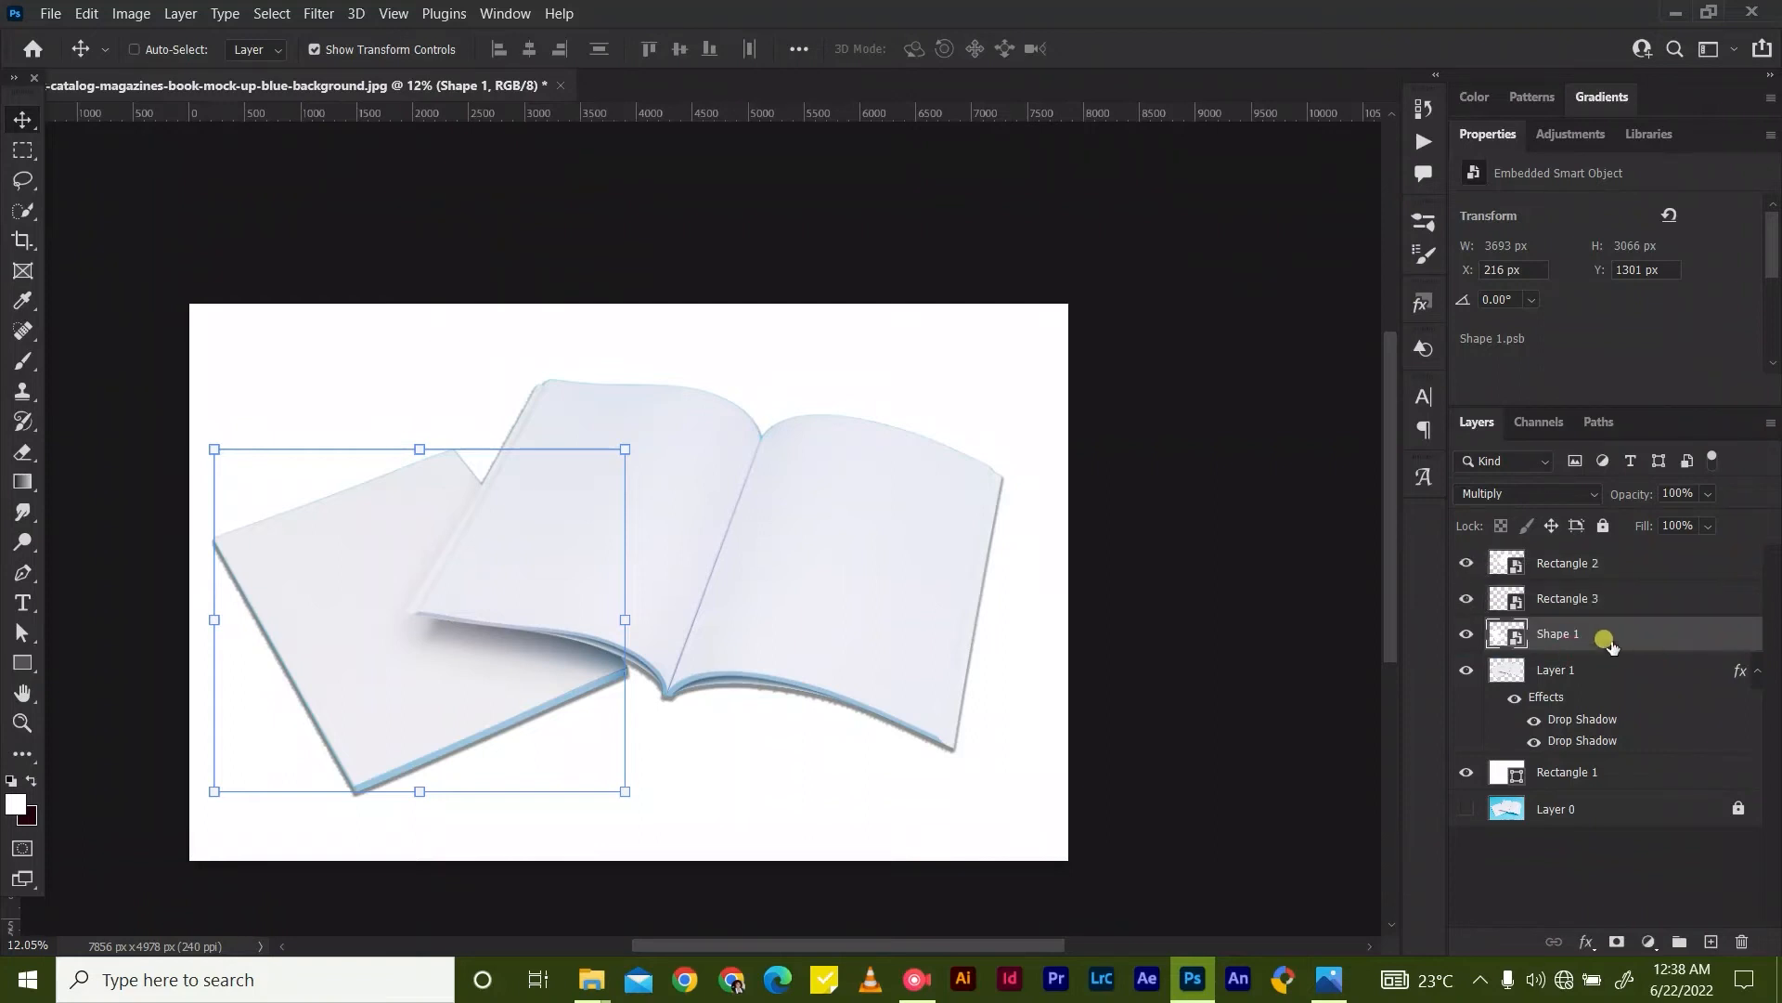
Open the Shape 1 smart object's contents and place the Maze pic 02-01 - Copy image as an embedded object.
double_click(1506, 634)
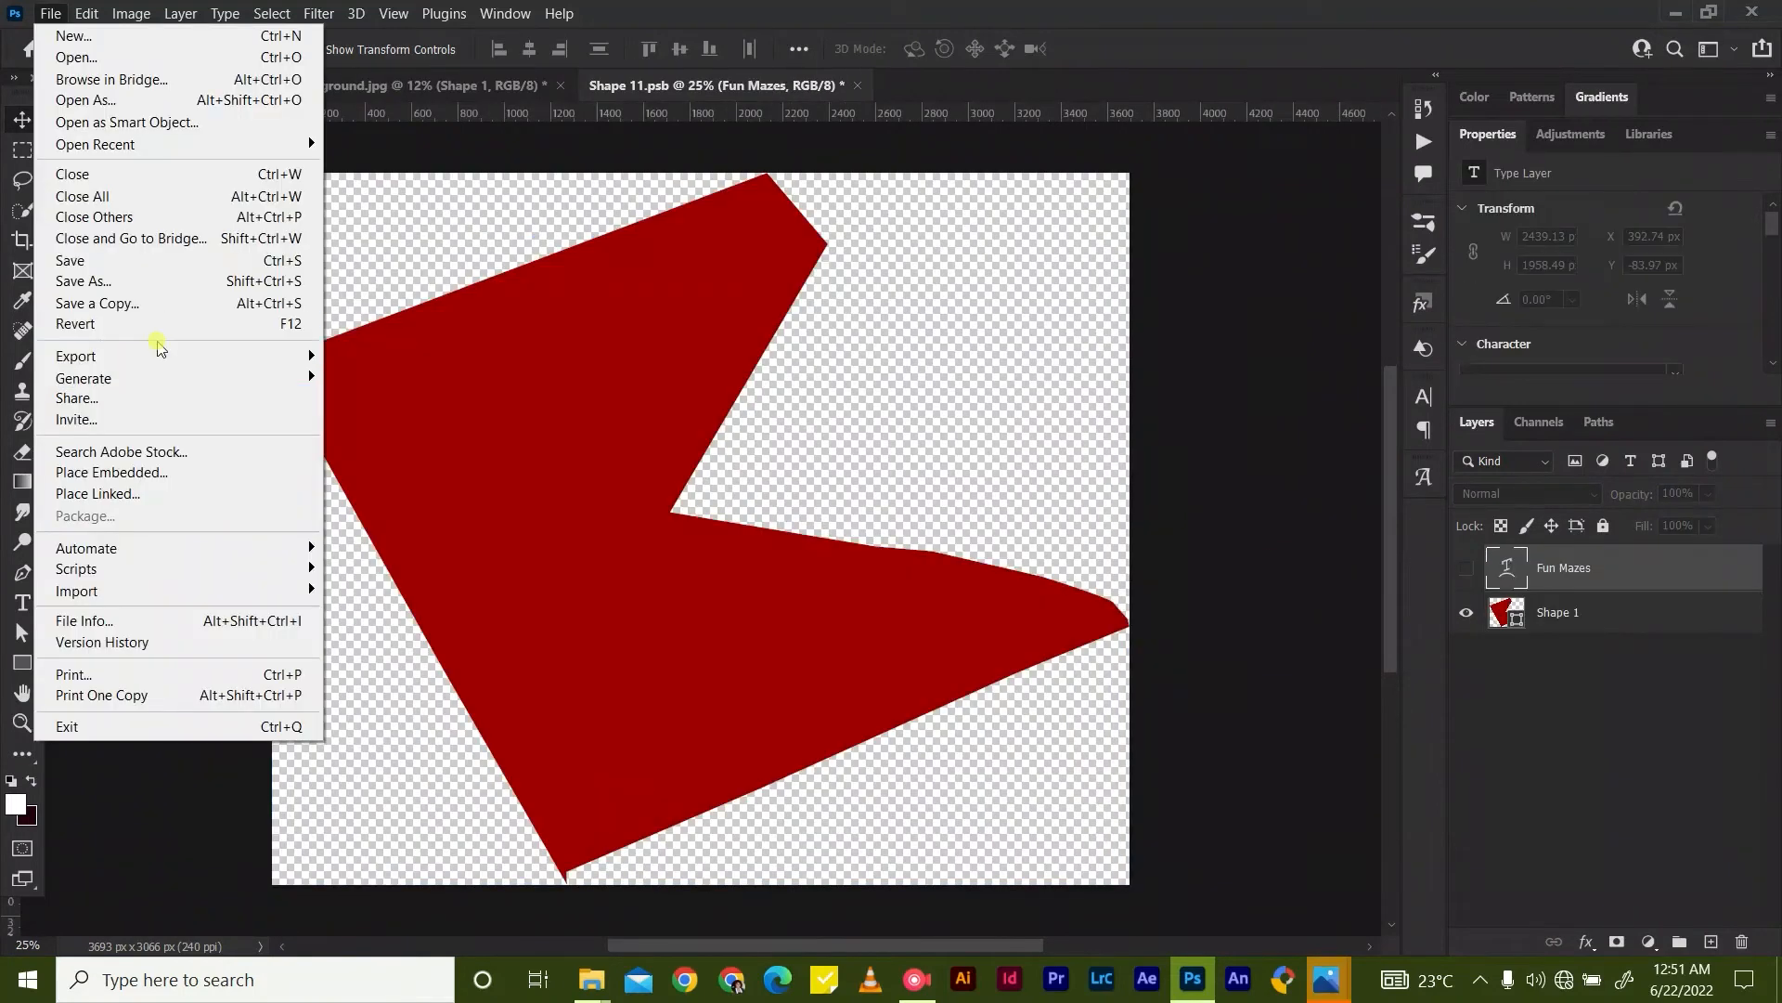
click(139, 473)
click(390, 449)
click(692, 628)
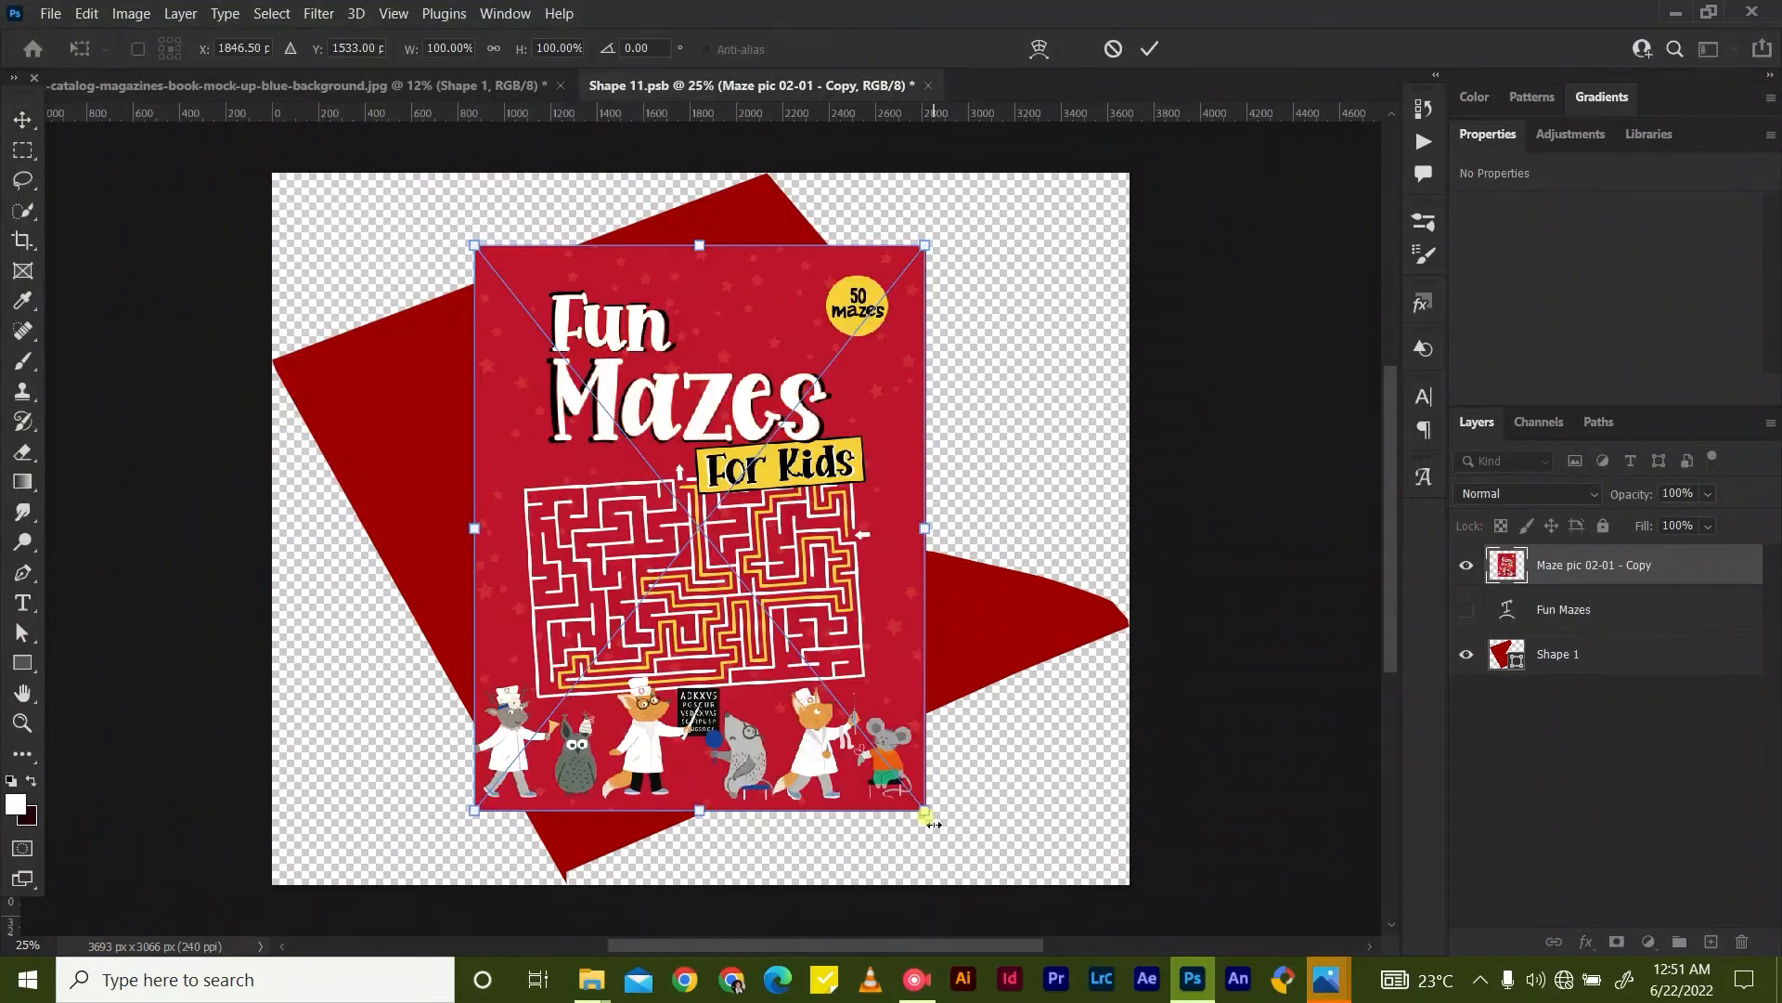
Rotate the placed cover art to about -28.4°, scale its width to 102.74%, align it over the red shape and move its layer below Shape 1.
drag(932, 826, 1054, 661)
drag(747, 511, 641, 506)
drag(915, 687, 960, 671)
drag(743, 678, 767, 663)
drag(574, 807, 579, 816)
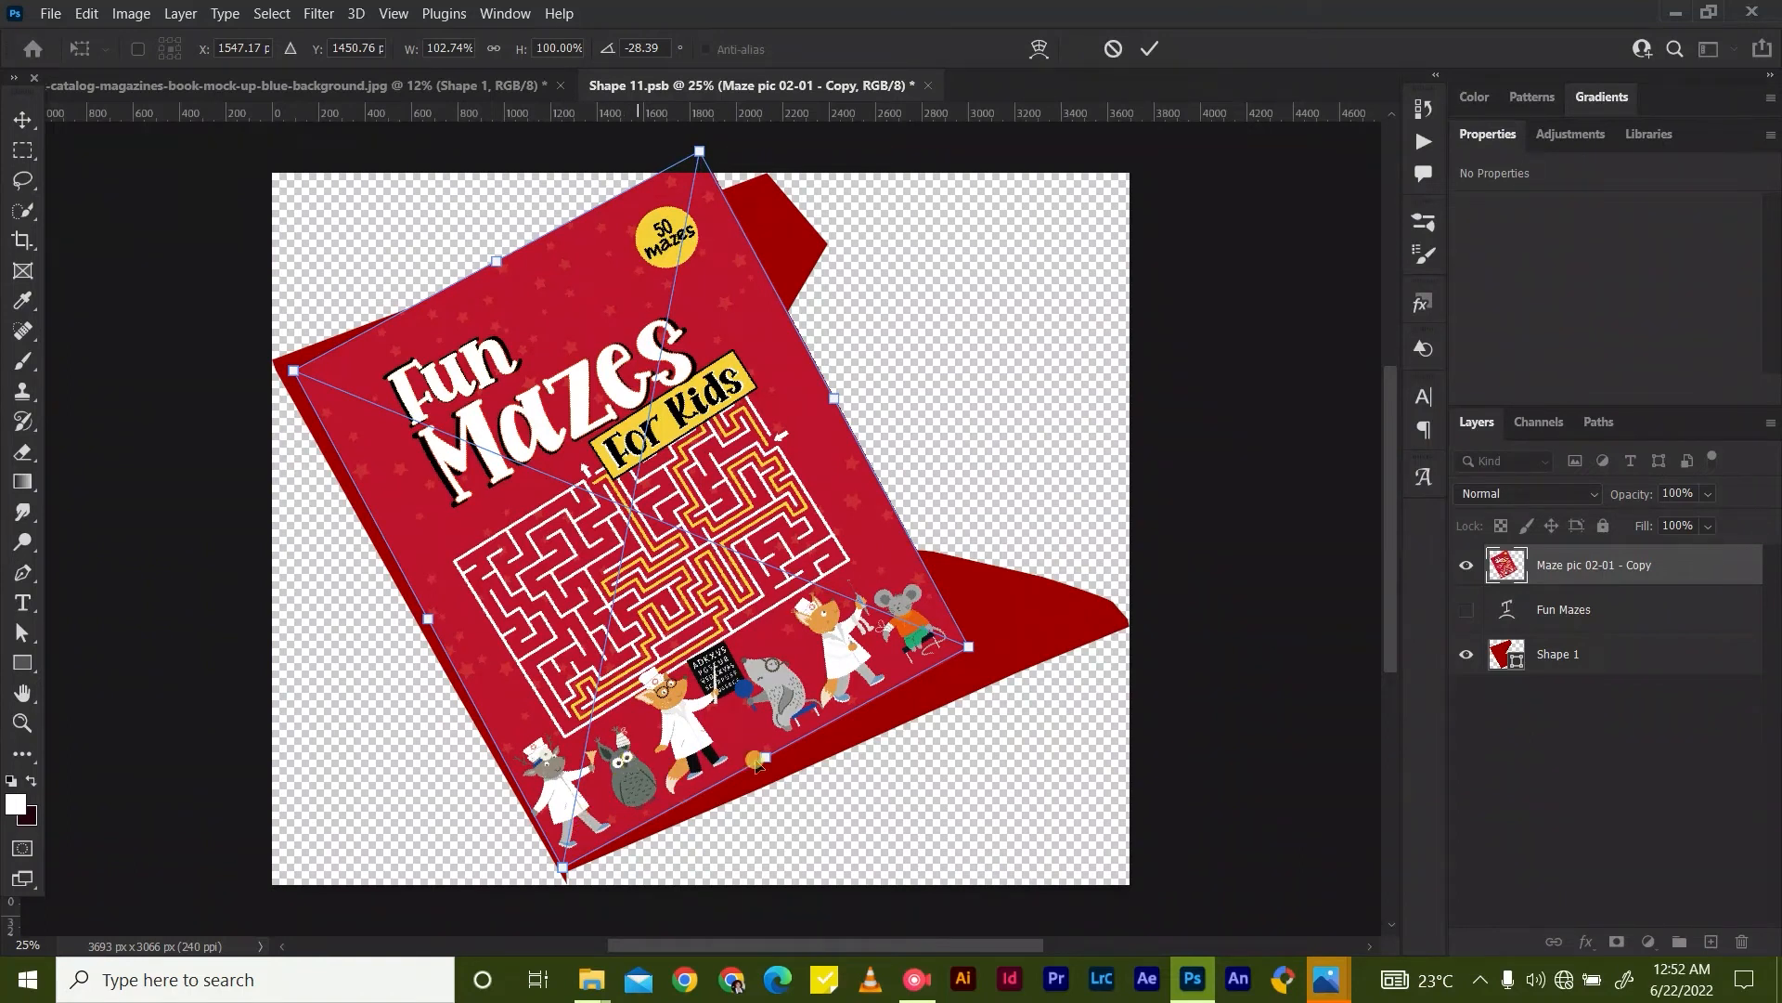
drag(1576, 576, 1571, 677)
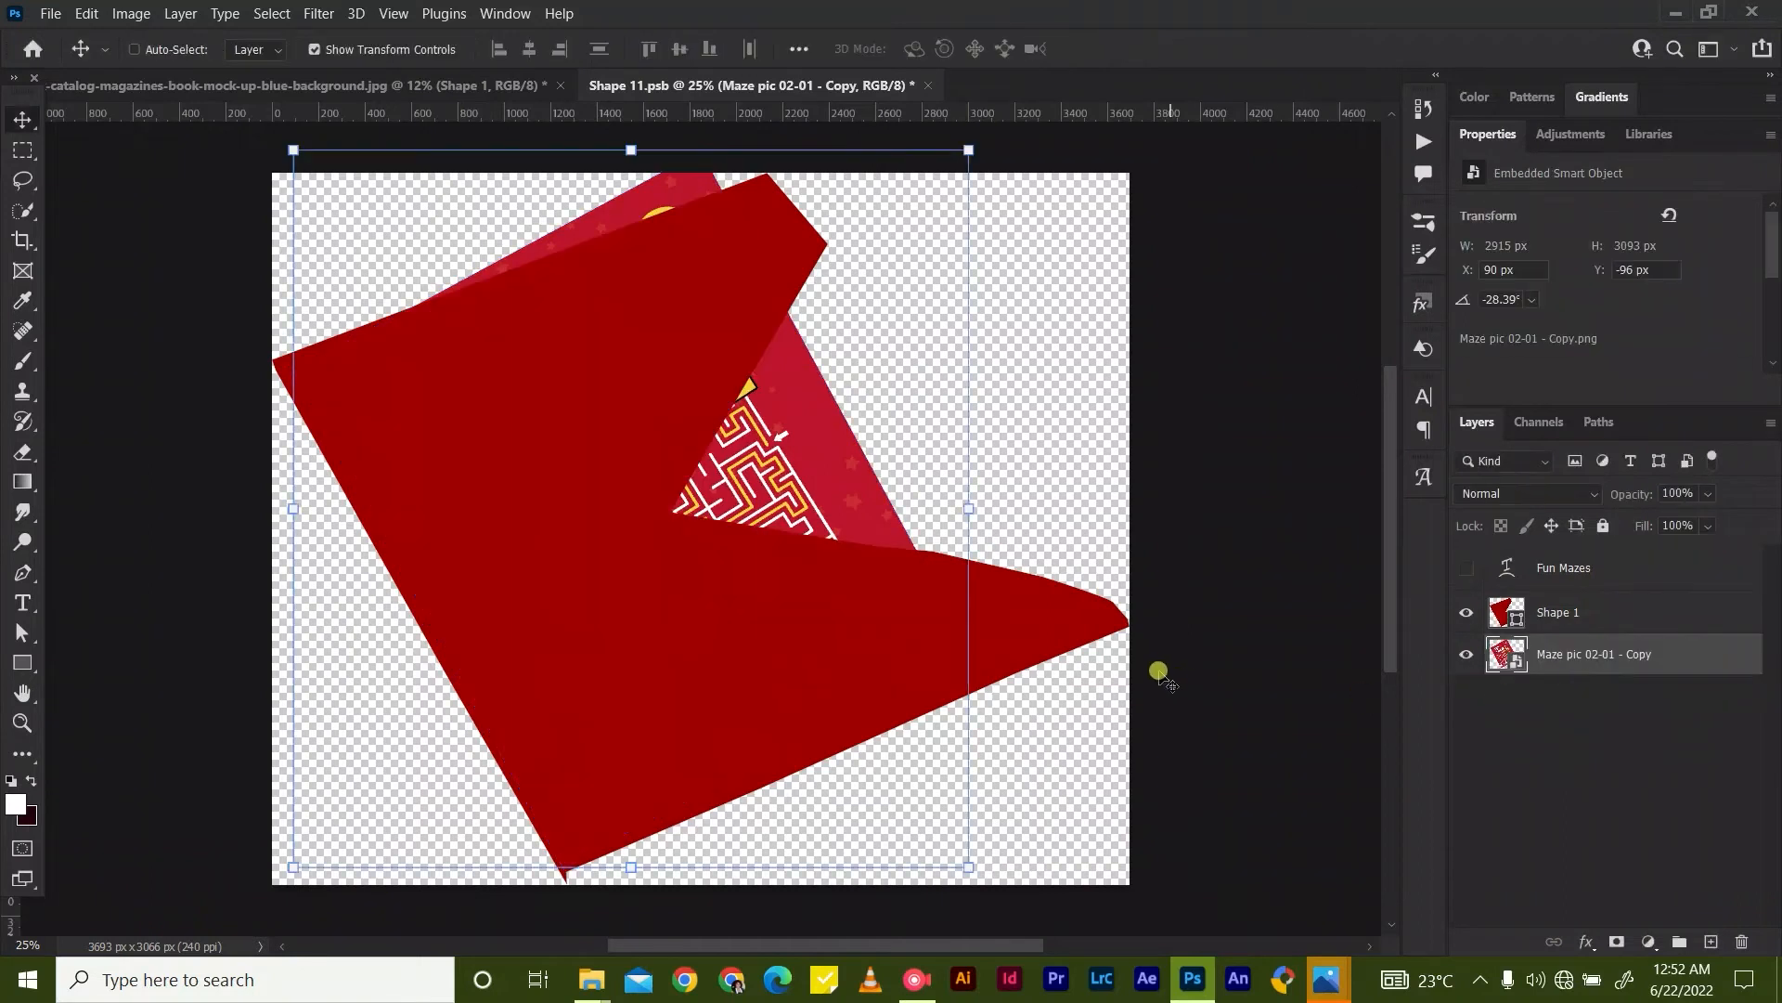
Rotate the cover art to -28.63° and warp its upper corners and upper edge to match the red shape's outline.
drag(983, 143, 978, 150)
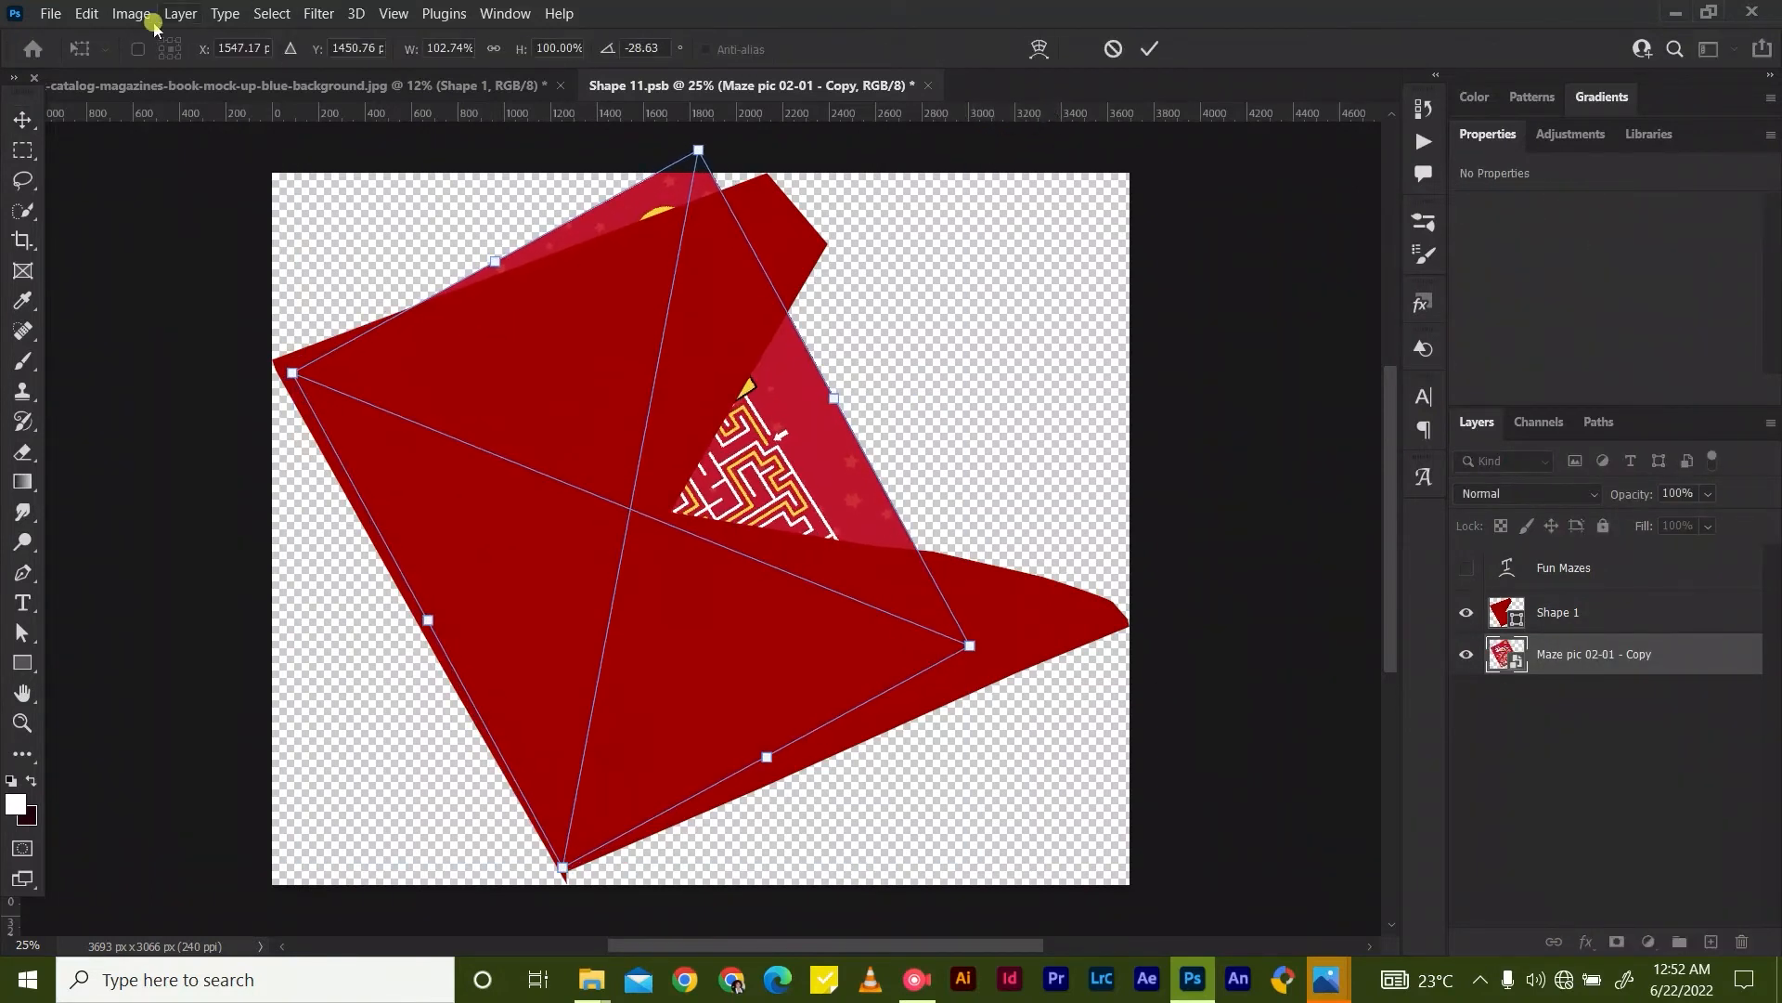
click(85, 15)
mouse_move(125, 514)
click(409, 663)
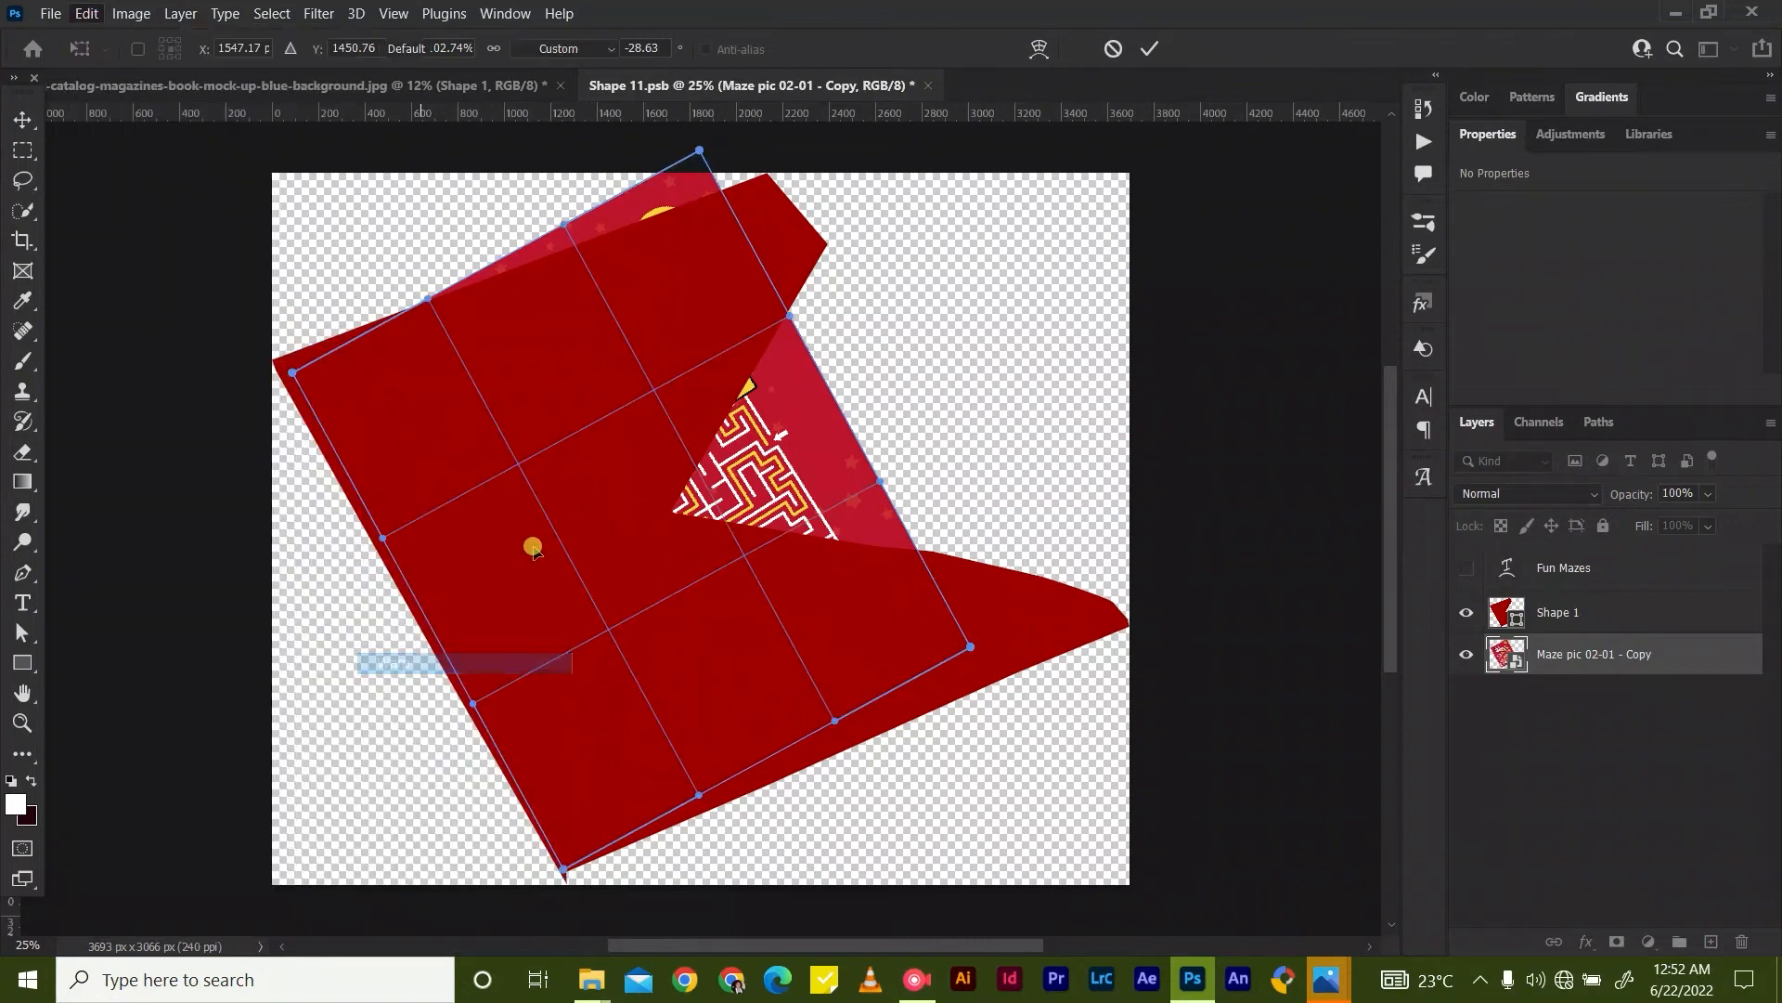
drag(699, 149, 769, 172)
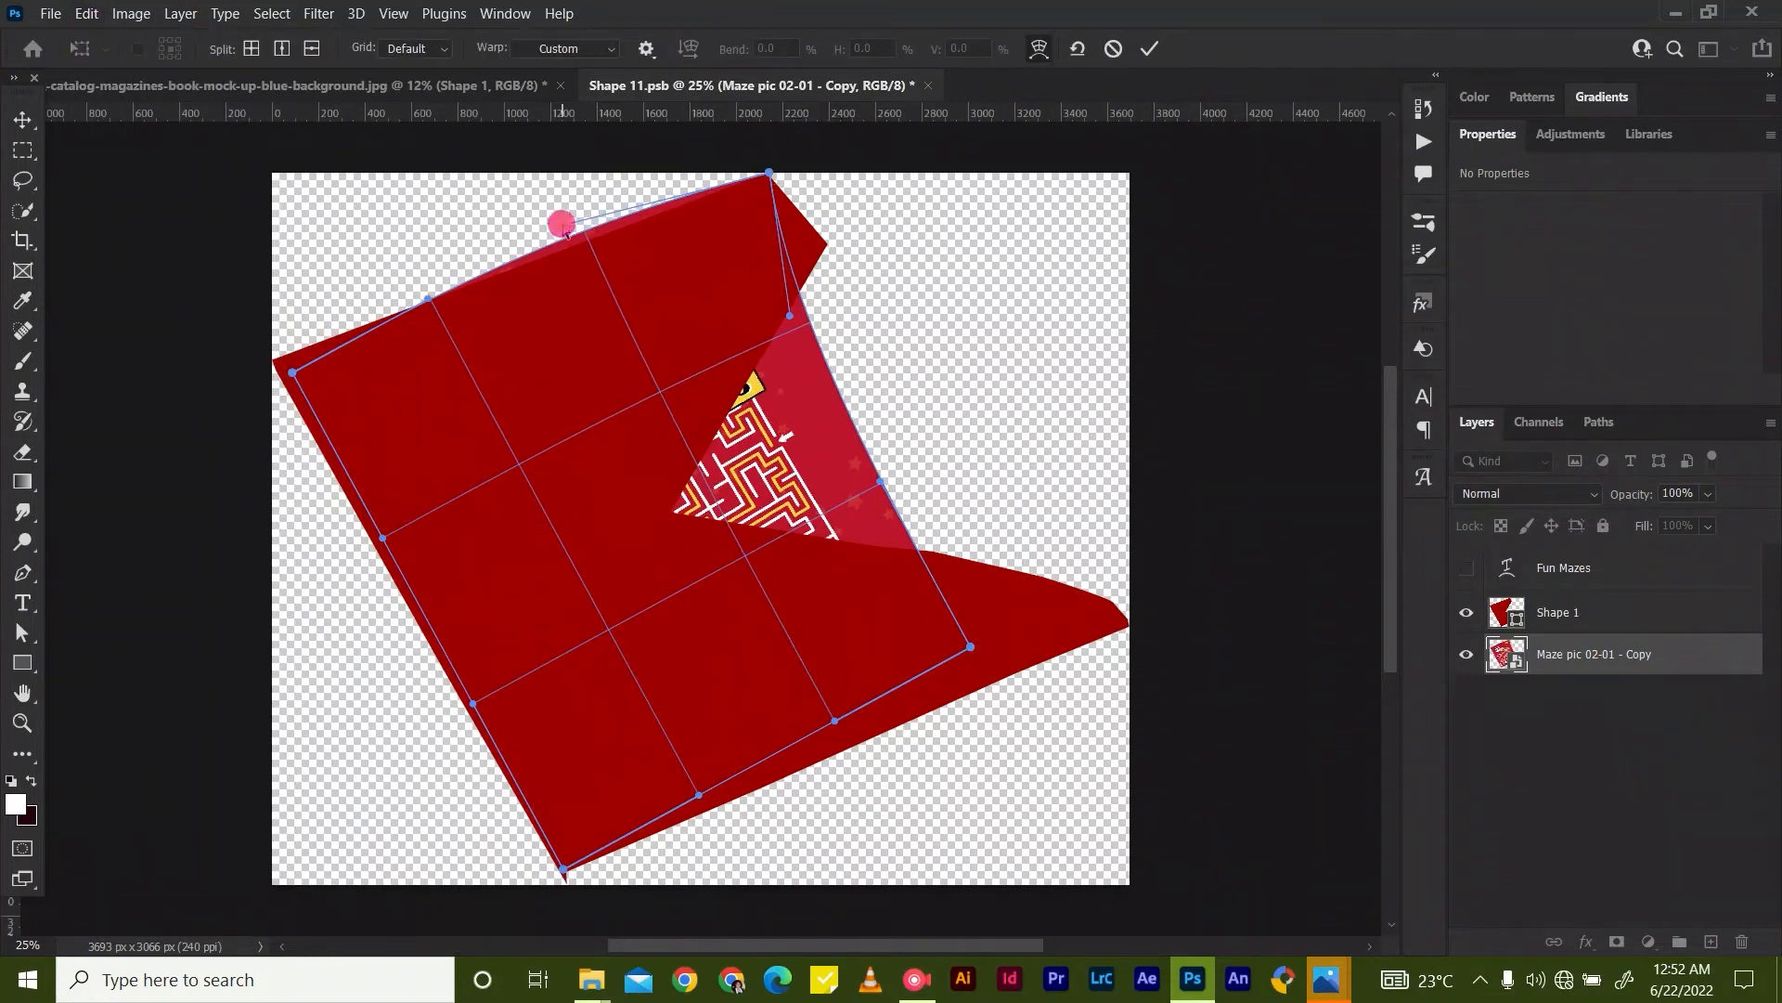
drag(563, 228, 580, 242)
drag(287, 371, 291, 373)
drag(427, 300, 427, 310)
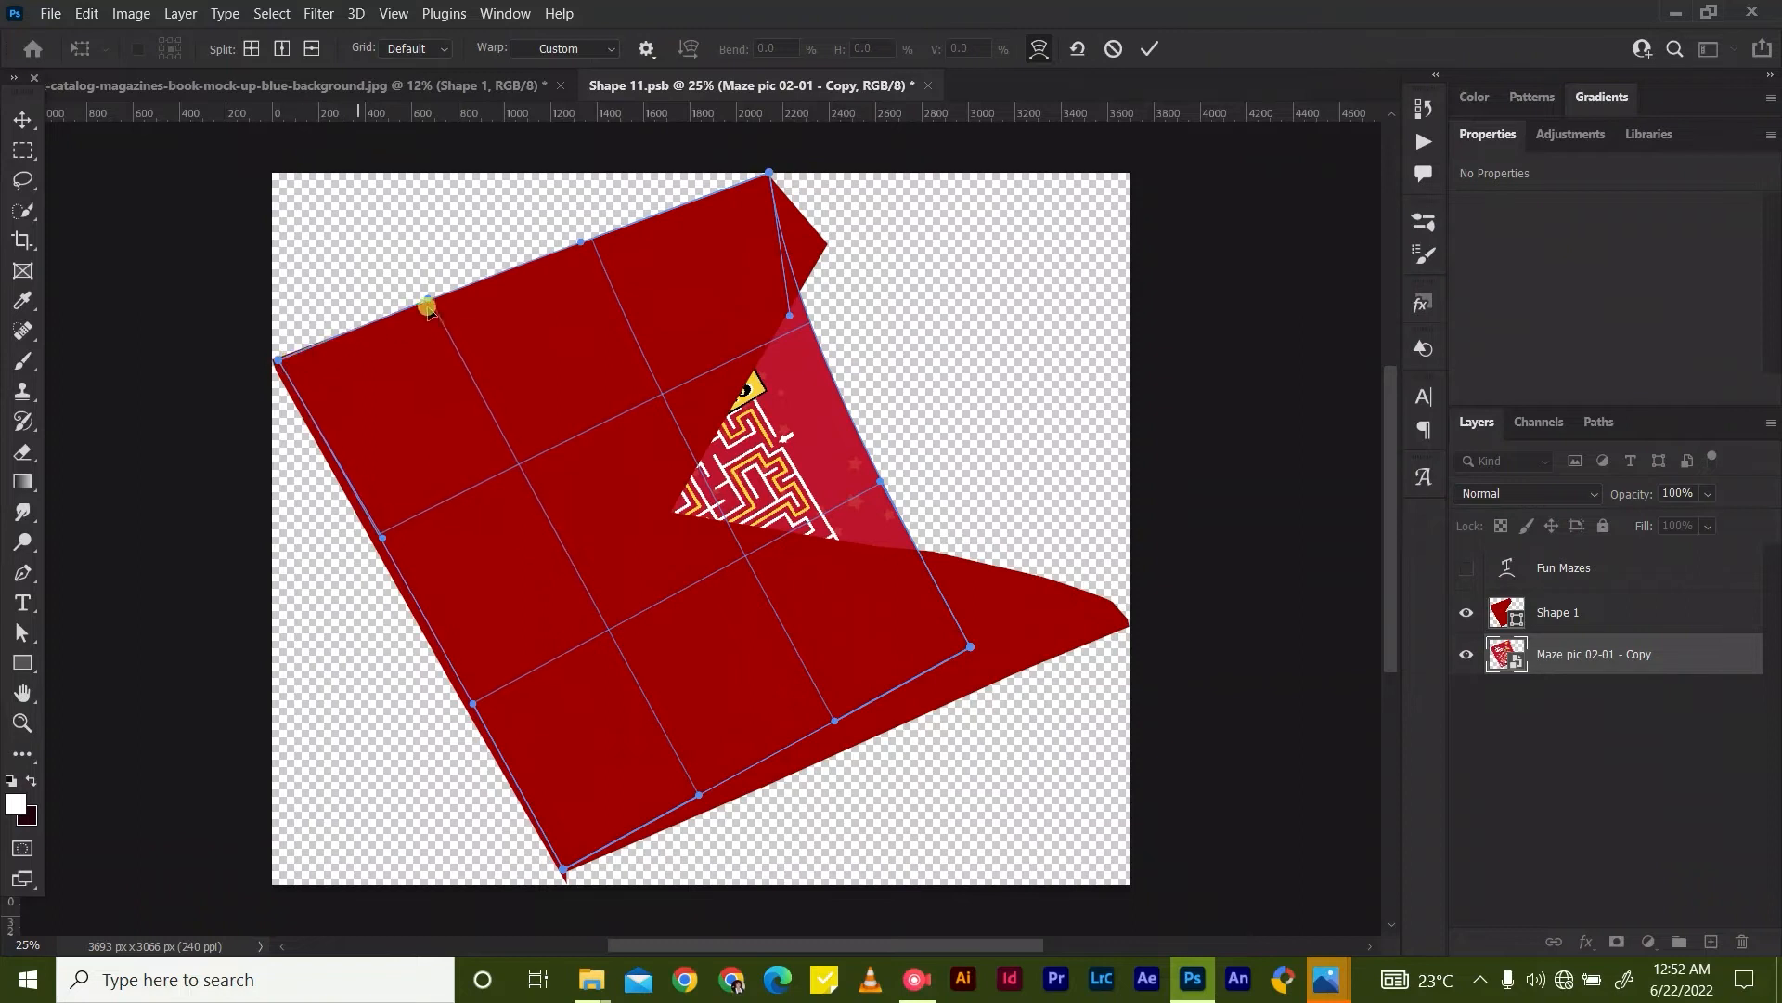
Warp the cover art's lower edge and lower-right corner to the red shape, bulge its right edge outward and commit the warp.
drag(696, 796, 716, 809)
drag(968, 647, 1132, 626)
drag(834, 720, 866, 743)
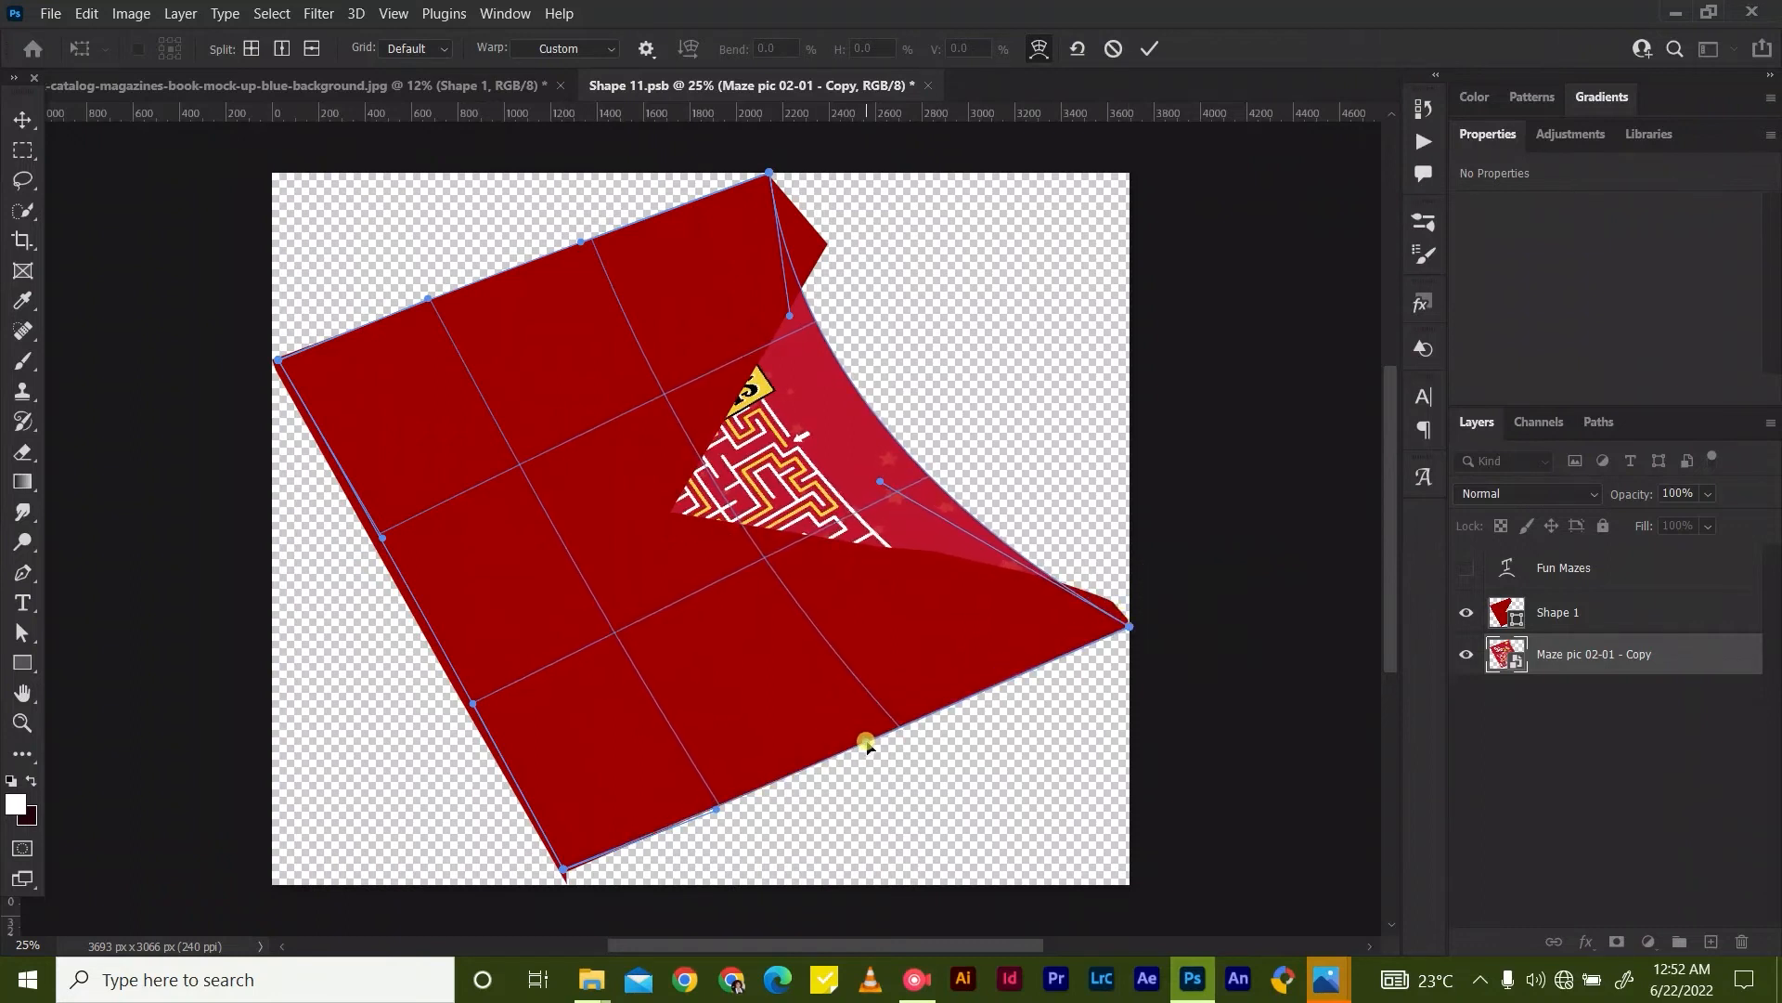
drag(876, 483, 968, 368)
drag(787, 312, 855, 290)
drag(1000, 402, 987, 421)
click(1150, 48)
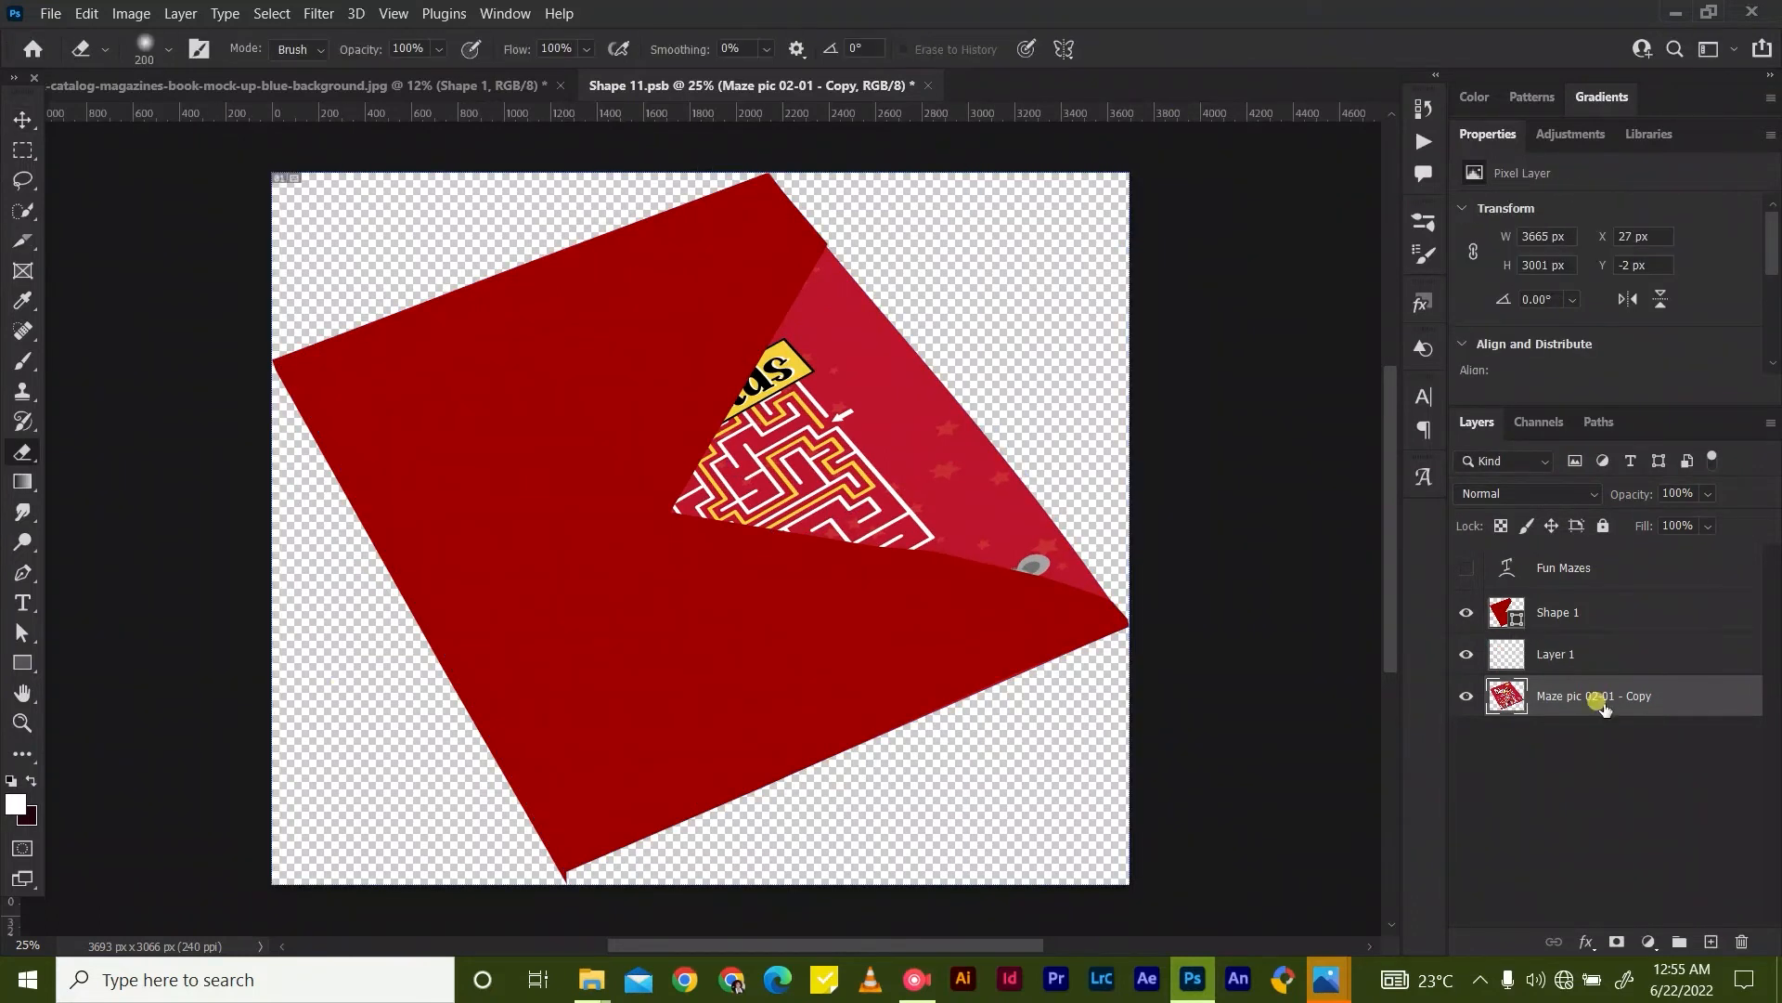
Move the maze cover art above Shape 1 and erase the art covering the shape's notch on the right side with the Eraser.
mouse_move(1591, 696)
mouse_down()
mouse_move(1593, 588)
mouse_move(1544, 615)
mouse_up()
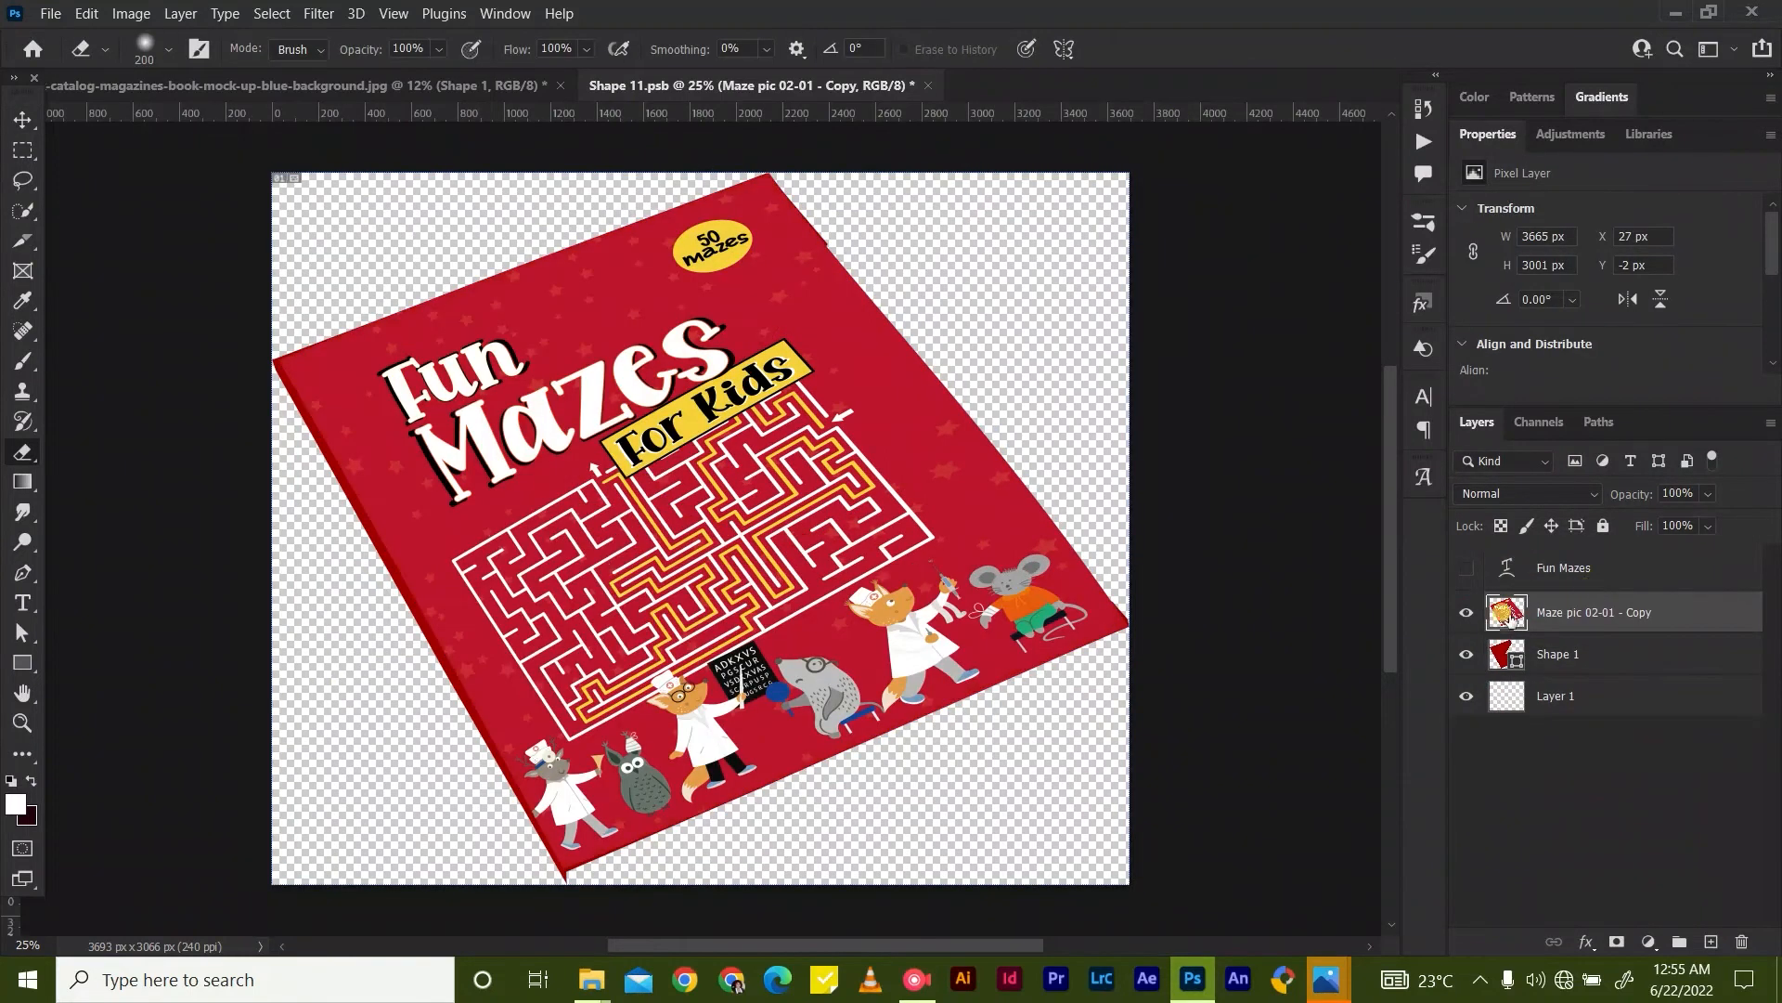
click(1465, 653)
mouse_move(922, 457)
mouse_down()
mouse_move(1007, 493)
mouse_move(899, 322)
mouse_move(1036, 490)
mouse_move(996, 503)
mouse_move(922, 429)
mouse_up()
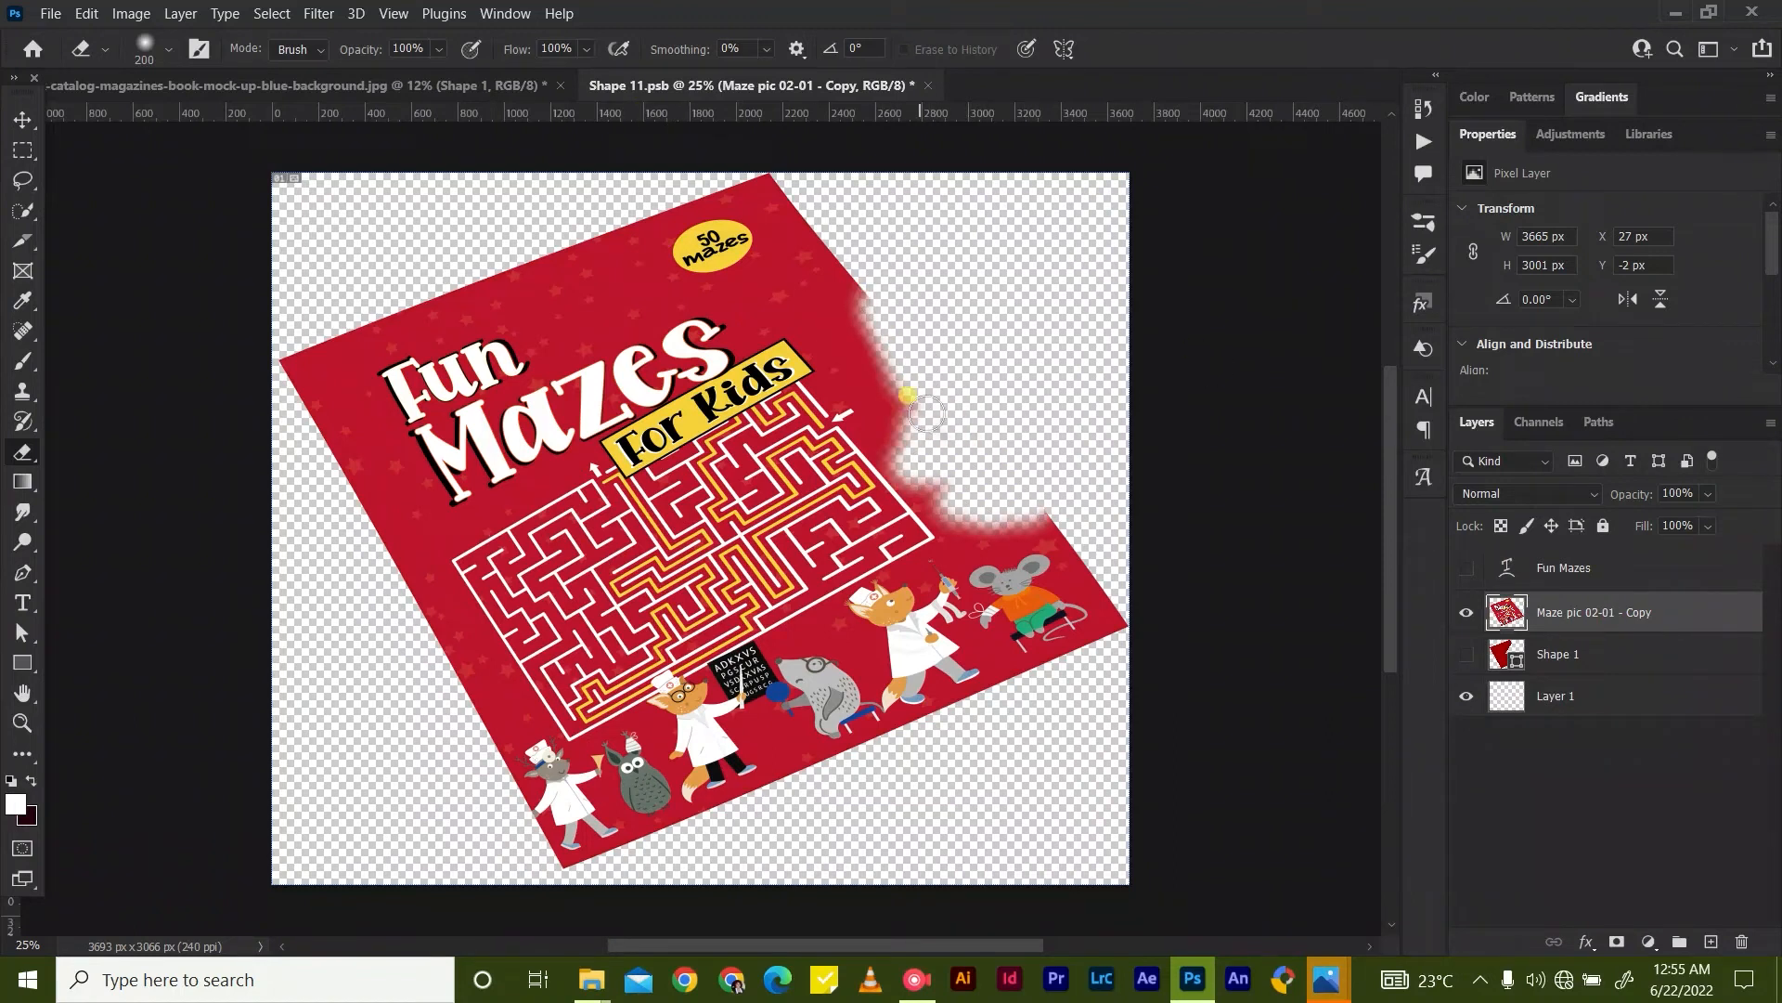
click(1465, 653)
mouse_move(909, 327)
mouse_down()
mouse_move(859, 258)
mouse_move(850, 306)
mouse_move(919, 453)
mouse_move(1022, 515)
mouse_move(923, 409)
mouse_move(813, 390)
mouse_move(858, 294)
mouse_move(836, 269)
mouse_move(789, 366)
mouse_move(835, 270)
mouse_move(856, 277)
mouse_move(803, 320)
mouse_move(771, 399)
mouse_move(779, 436)
mouse_move(770, 381)
mouse_move(756, 418)
mouse_move(778, 455)
mouse_move(873, 501)
mouse_move(984, 520)
mouse_move(809, 495)
mouse_move(756, 438)
mouse_move(997, 486)
mouse_move(1031, 514)
mouse_move(947, 529)
mouse_move(1081, 571)
mouse_up()
Lower the maze art layer's opacity to 70% and erase the leftover art outside the red shape along the notch edges.
click(1709, 492)
mouse_move(1718, 516)
mouse_down()
mouse_move(1657, 520)
mouse_move(1703, 523)
mouse_up()
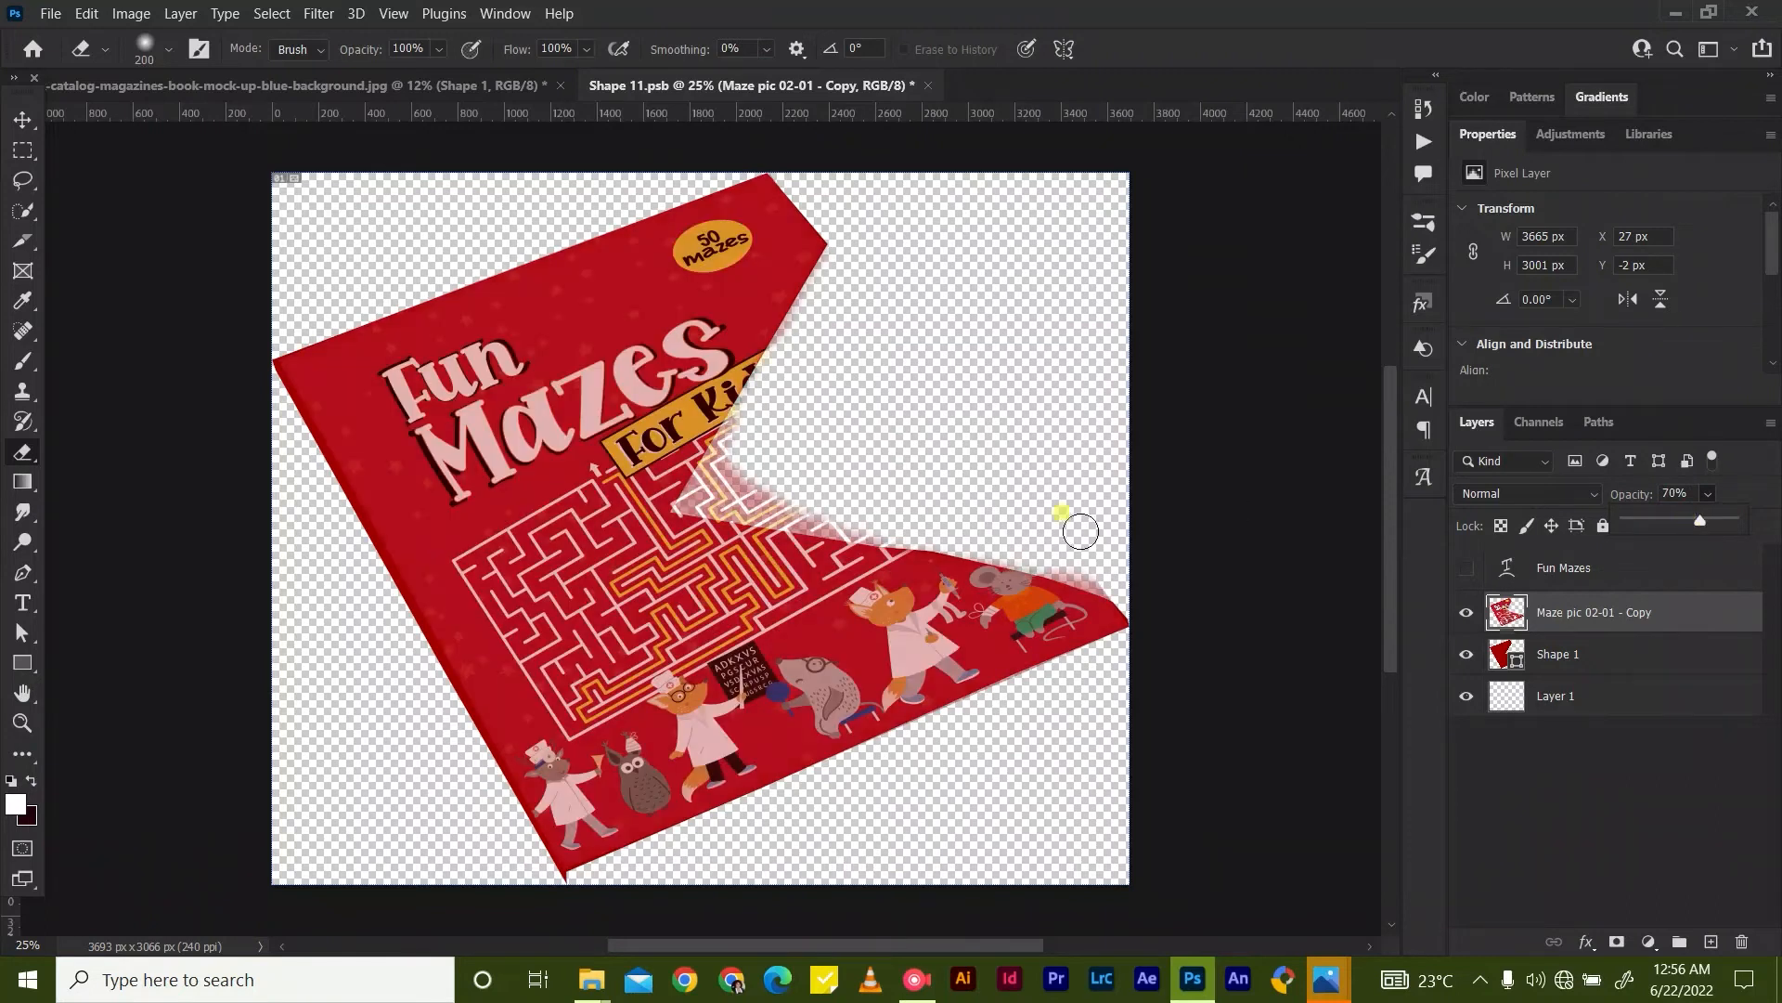
click(1095, 557)
mouse_move(839, 517)
mouse_down()
mouse_move(716, 478)
mouse_move(752, 414)
mouse_move(709, 501)
mouse_move(748, 493)
mouse_move(688, 493)
mouse_move(823, 370)
mouse_up()
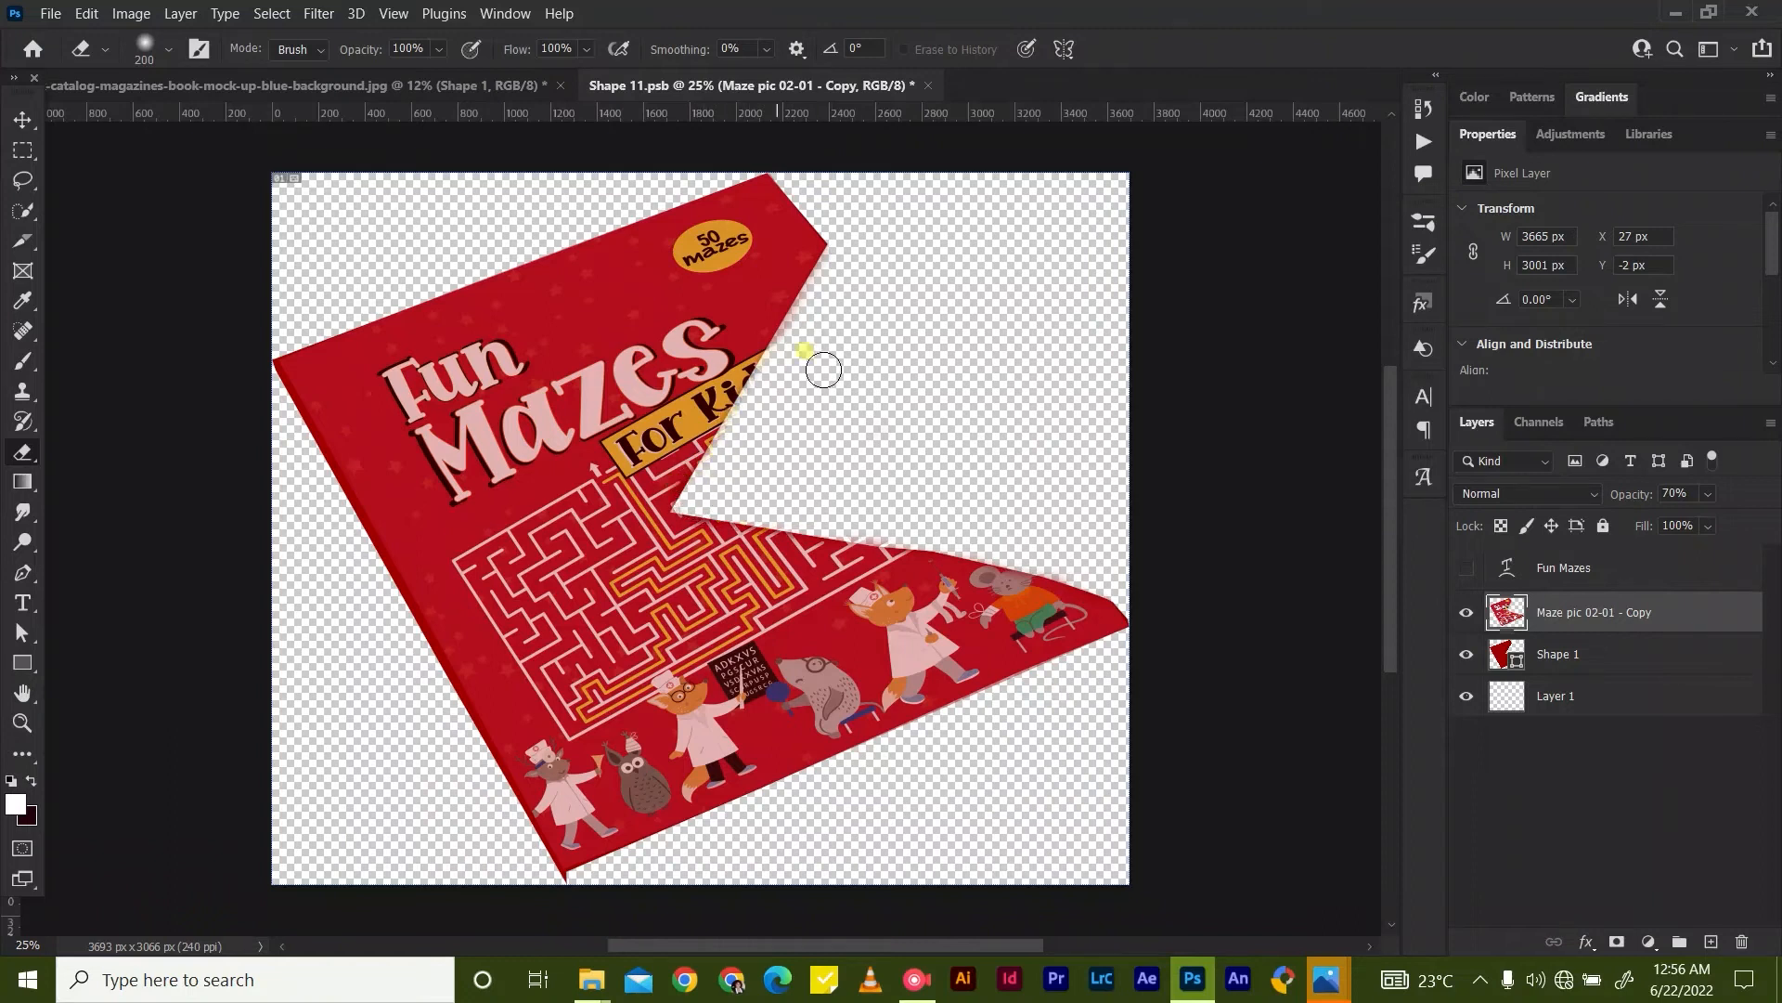
mouse_move(811, 492)
mouse_down()
mouse_move(1110, 562)
mouse_move(722, 487)
mouse_up()
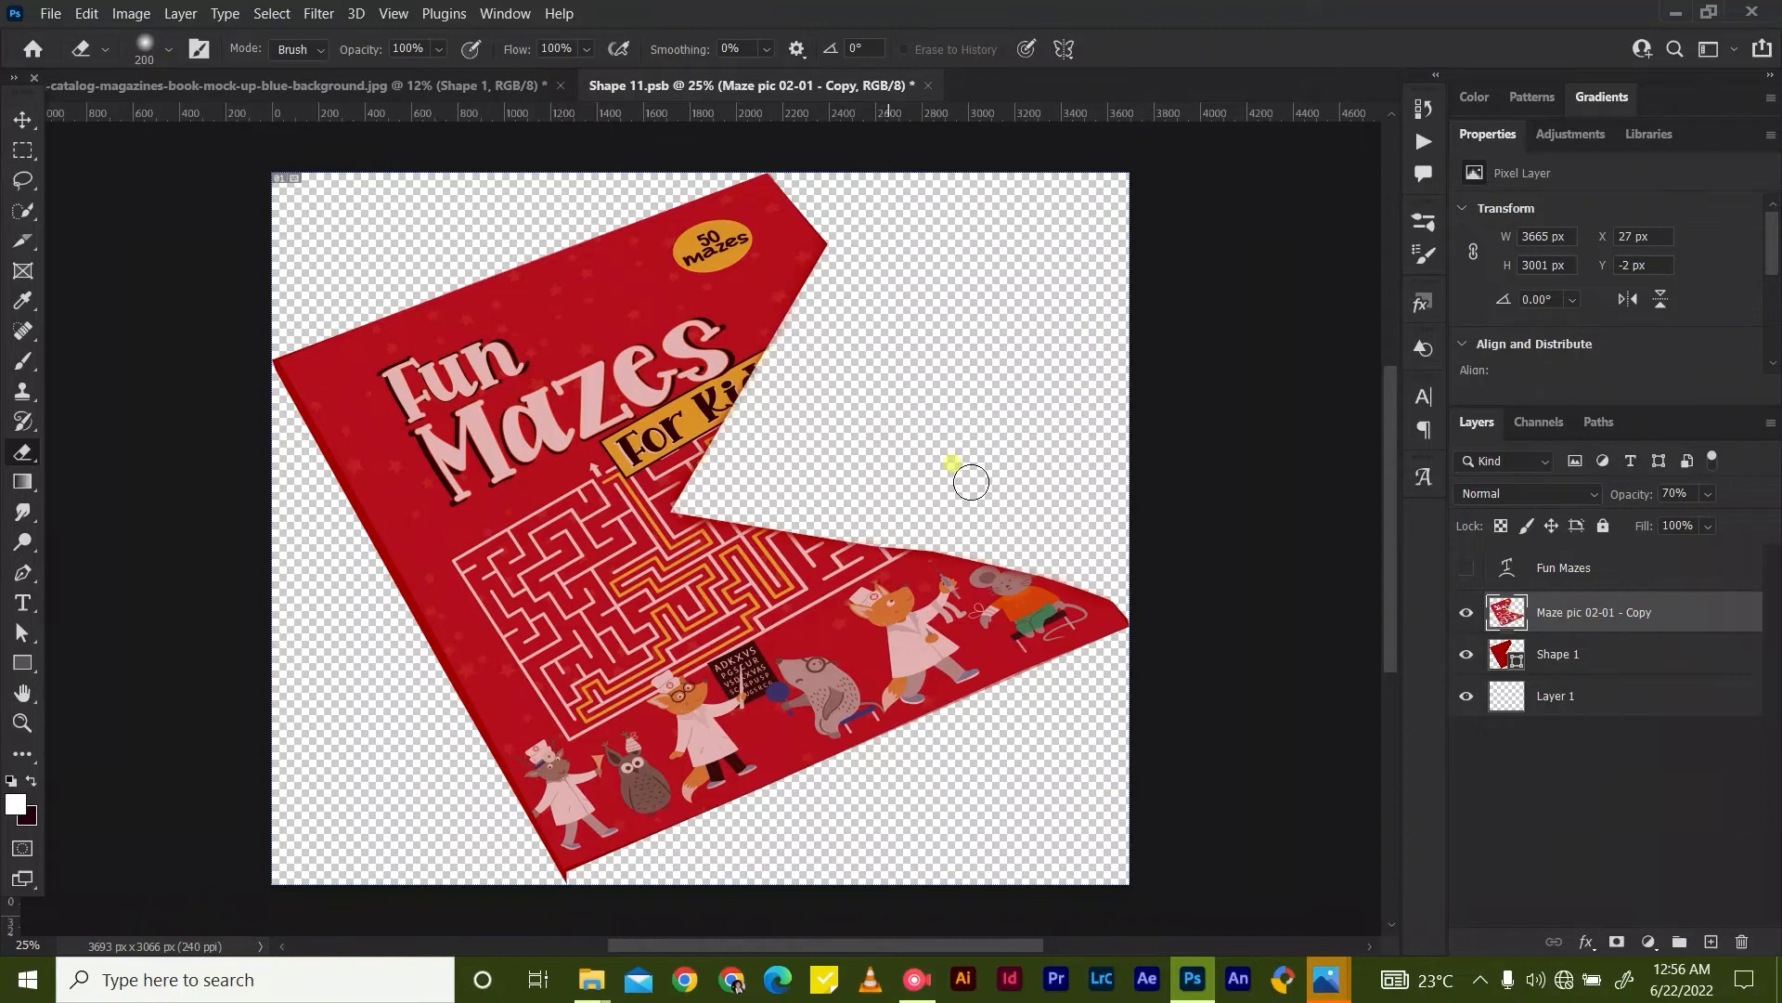
drag(1003, 533, 1113, 566)
mouse_move(845, 511)
mouse_down()
mouse_move(800, 358)
mouse_move(988, 311)
mouse_up()
Restore the maze art layer to 100% opacity, save the smart object's contents and return to the book mockup.
drag(1657, 527, 1777, 520)
click(783, 390)
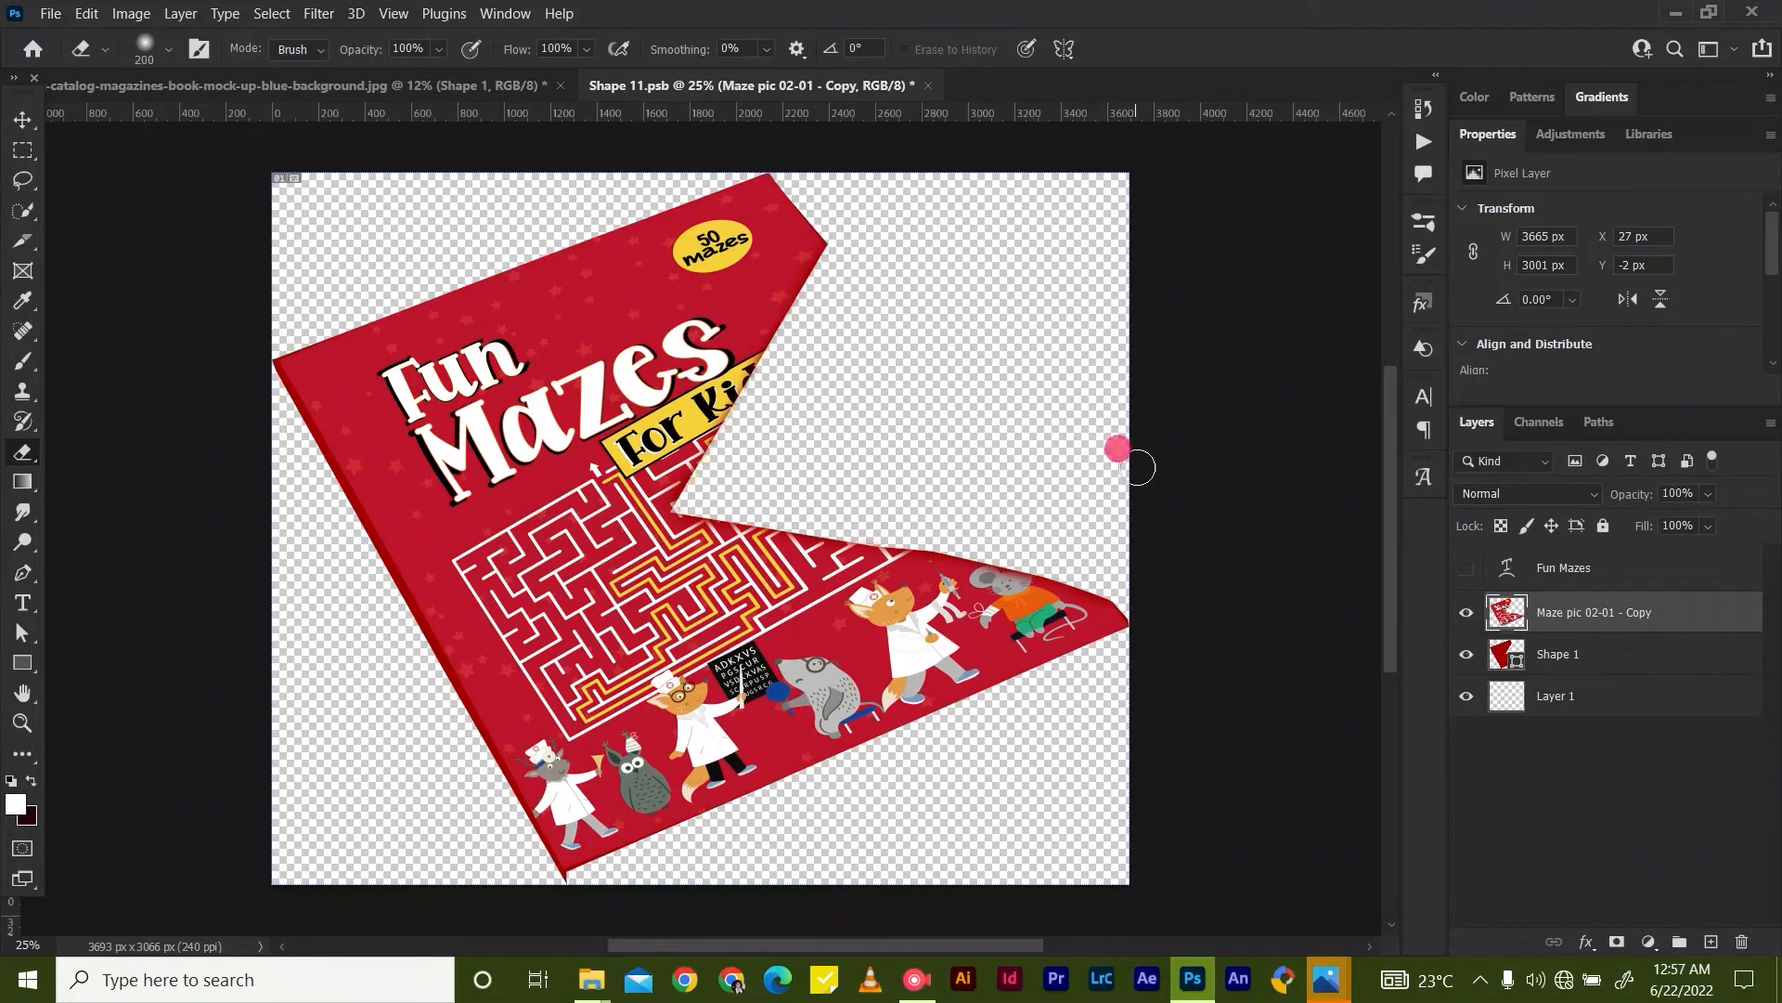
key(v)
key(ctrl+s)
click(1175, 612)
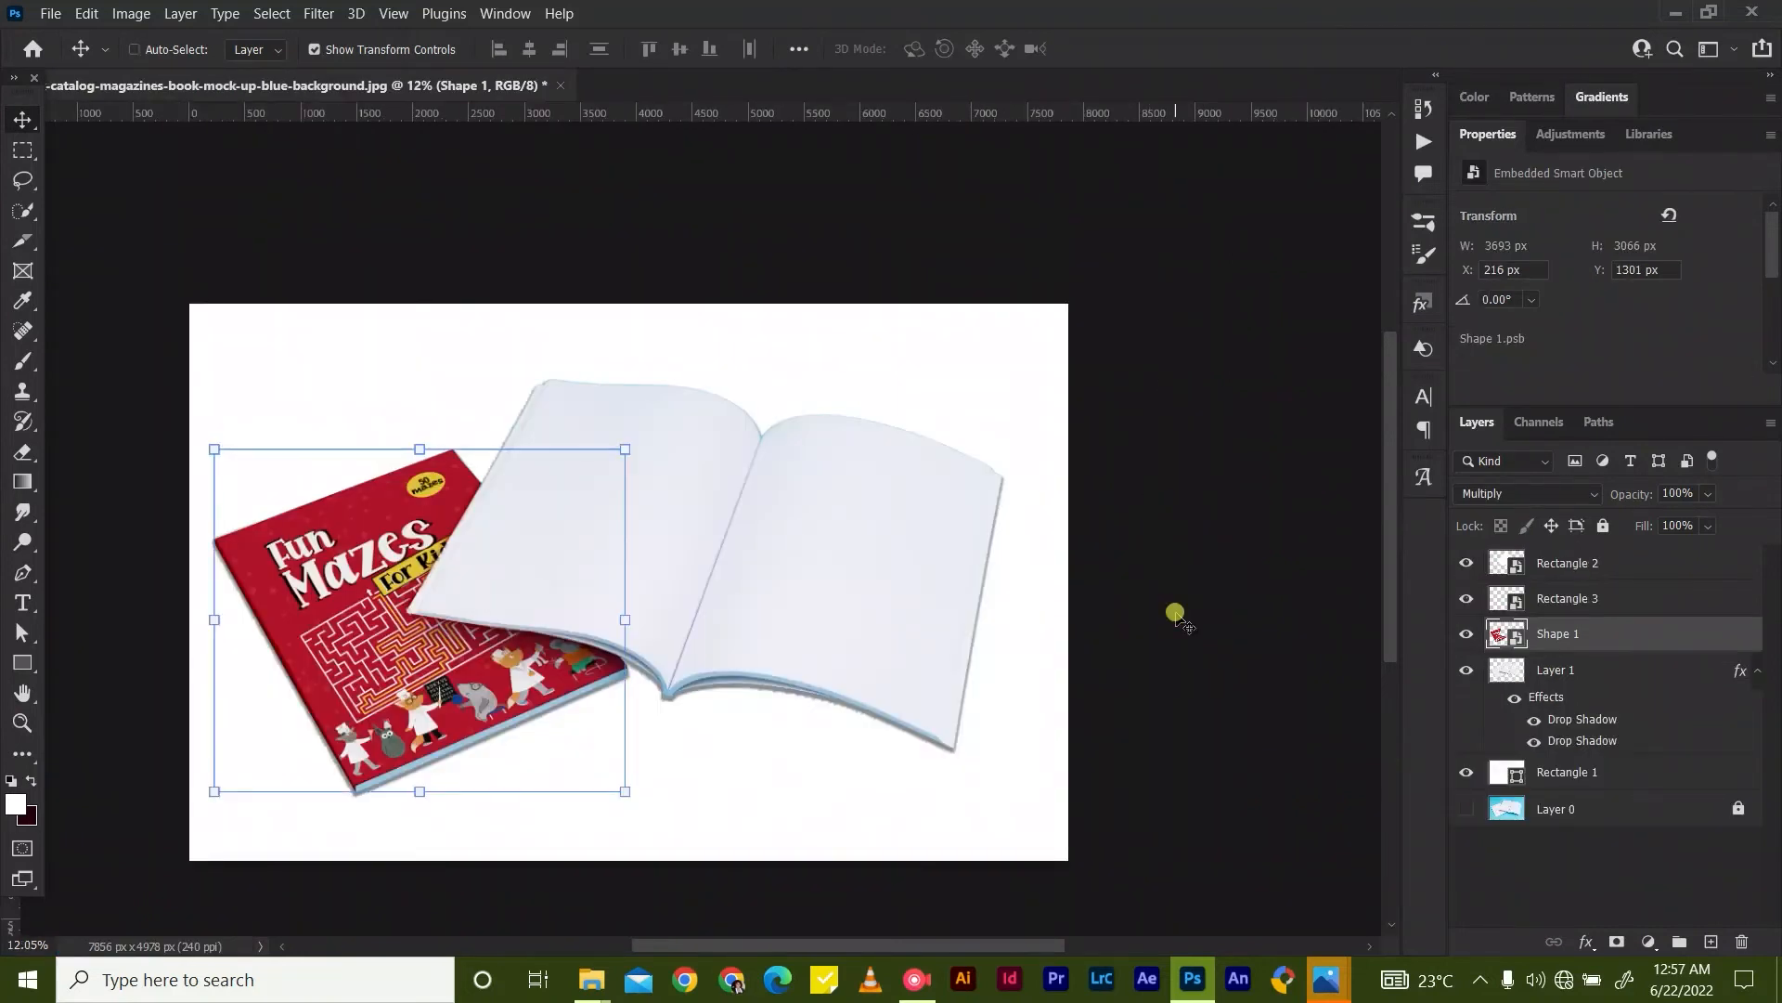
Reopen the Shape 1 smart object and erase the remaining stray art along the notch's edges.
double_click(1527, 643)
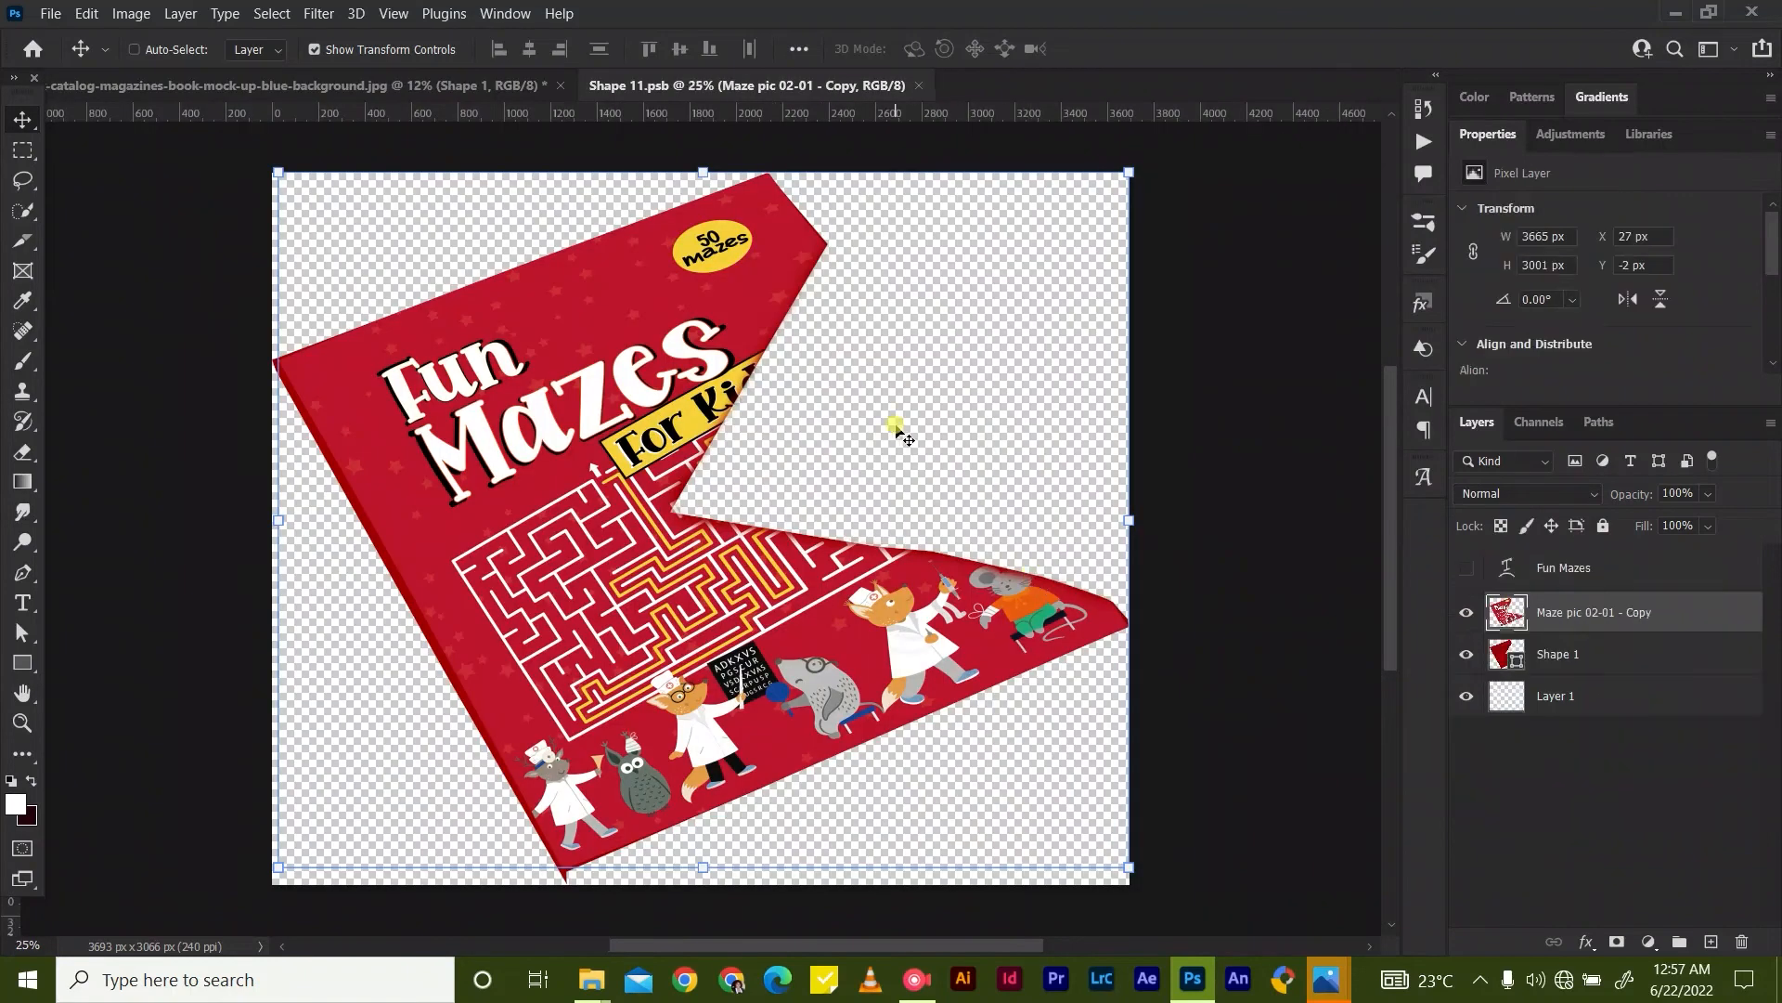
scroll(907, 430, up, 3)
click(23, 452)
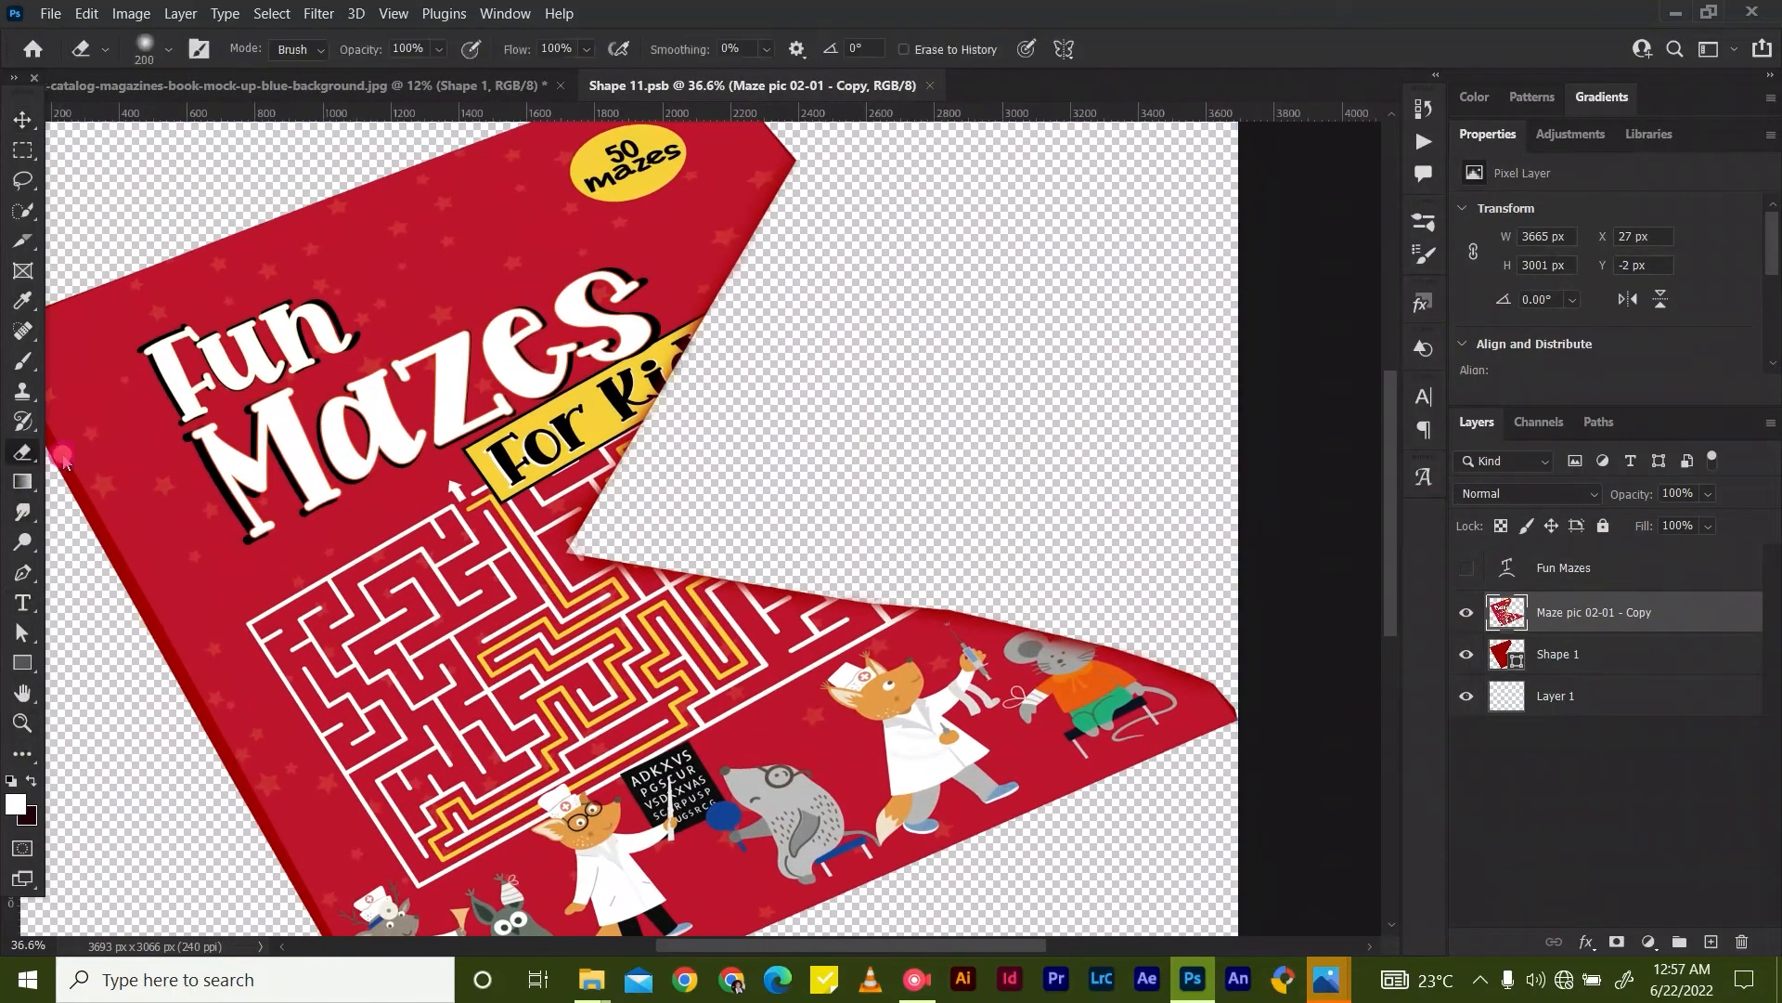
mouse_move(722, 397)
mouse_down()
mouse_move(733, 320)
mouse_move(692, 405)
mouse_up()
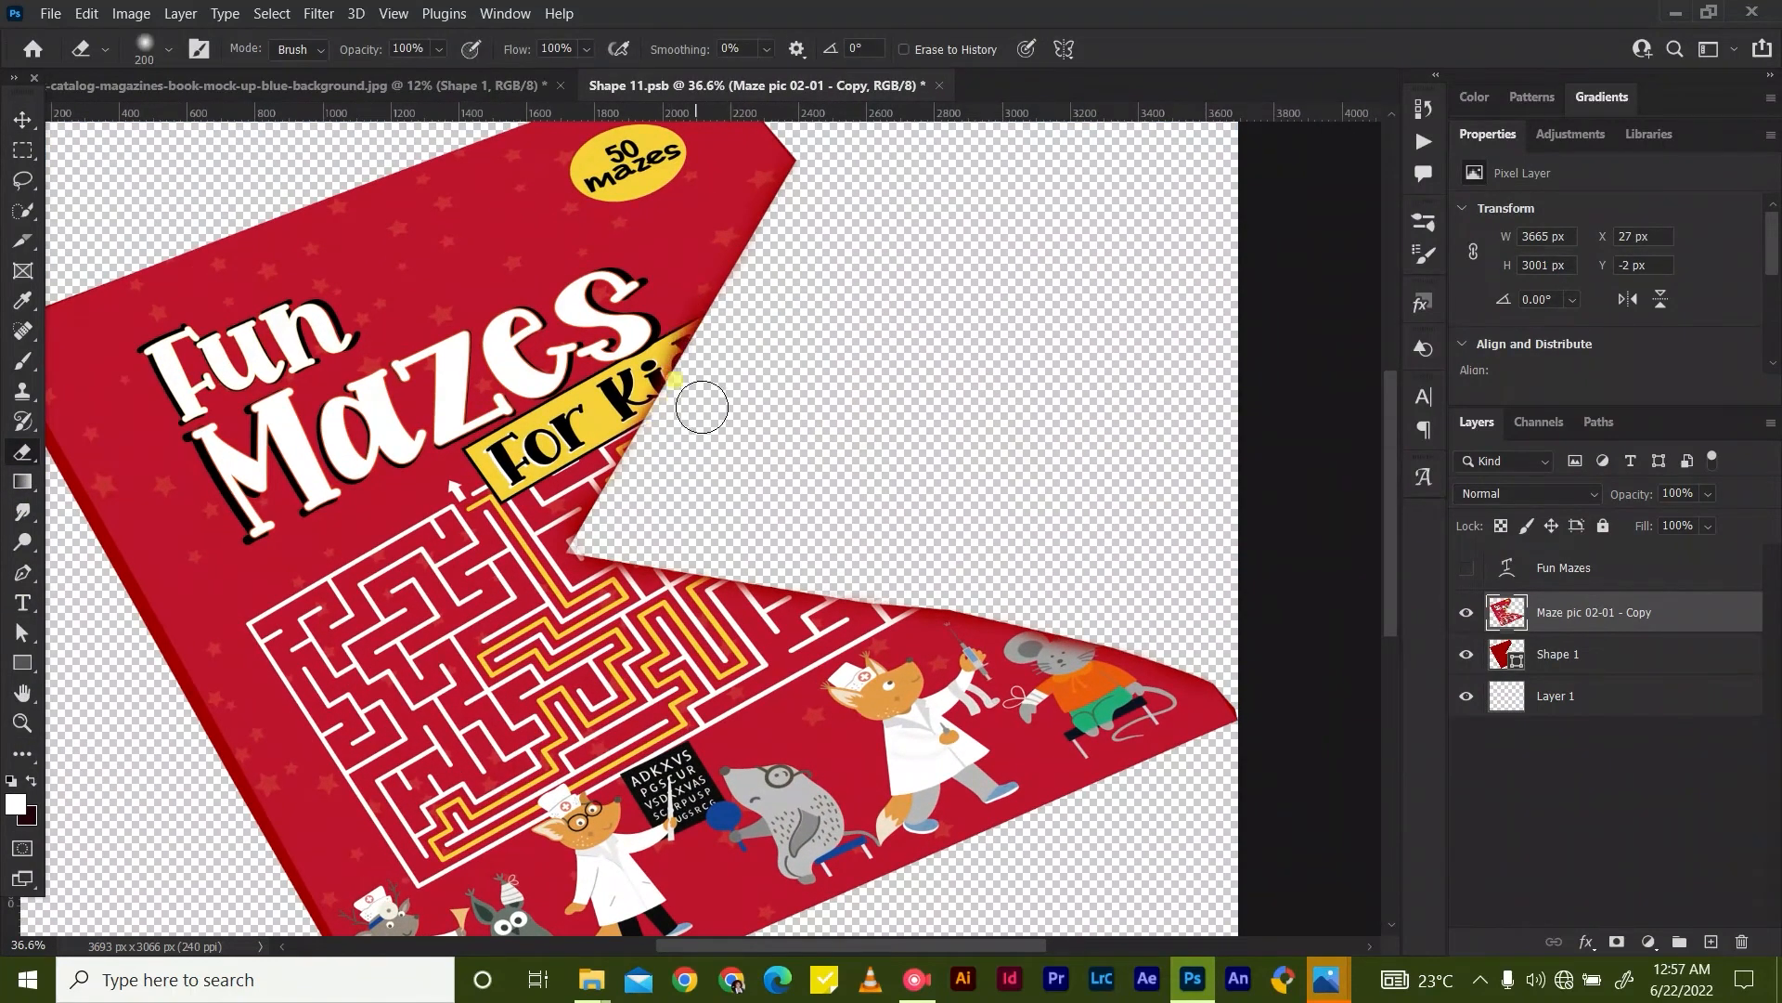
drag(636, 531, 1056, 579)
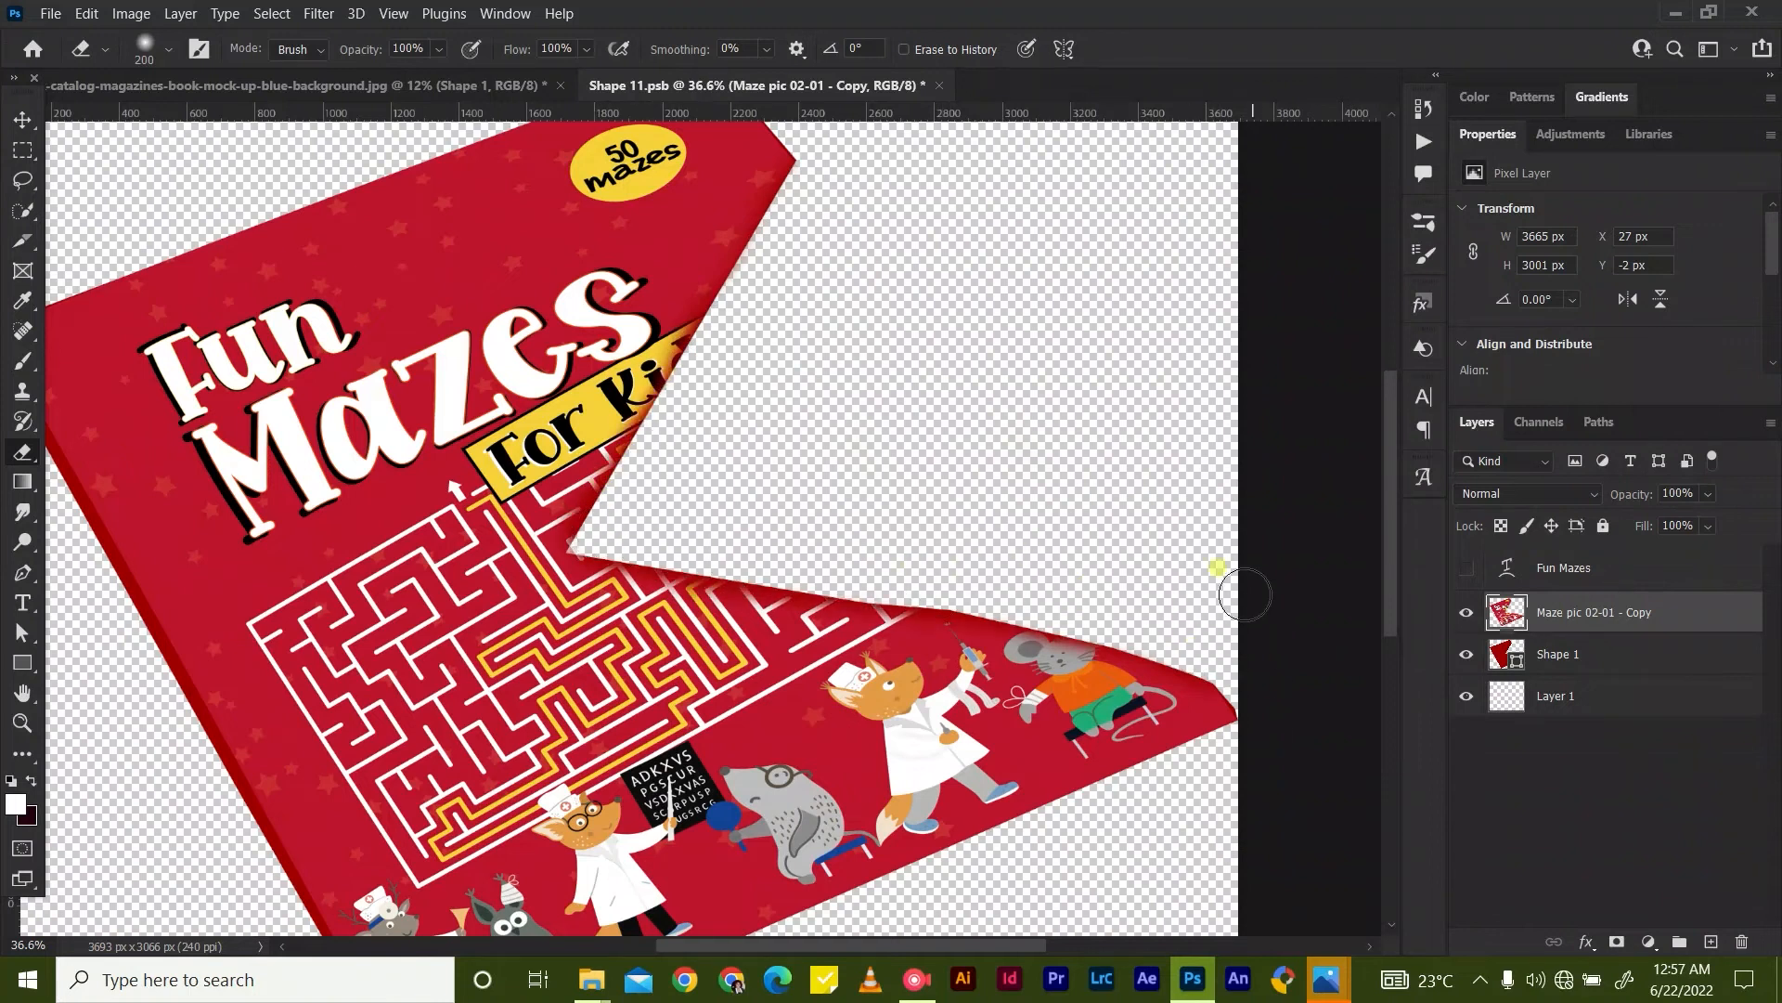
Save and close the Shape 1 smart object's contents to update the cover in the mockup.
key(ctrl+s)
key(ctrl+Tab)
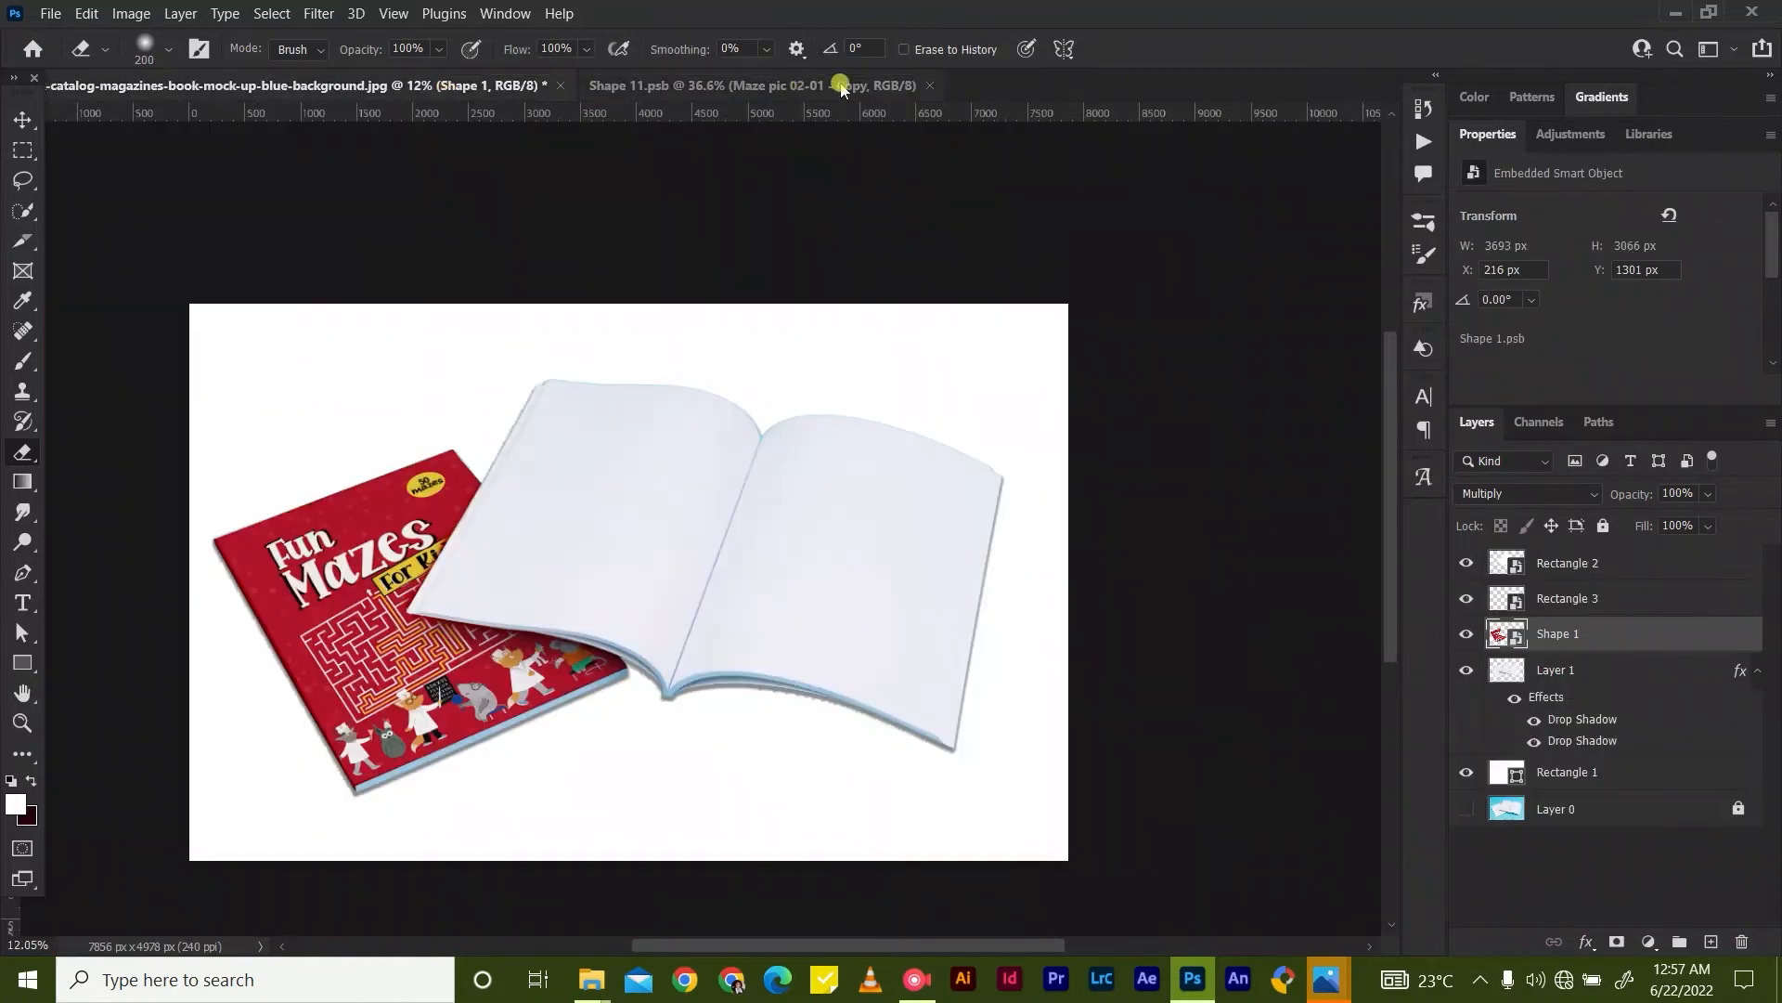
click(930, 86)
key(v)
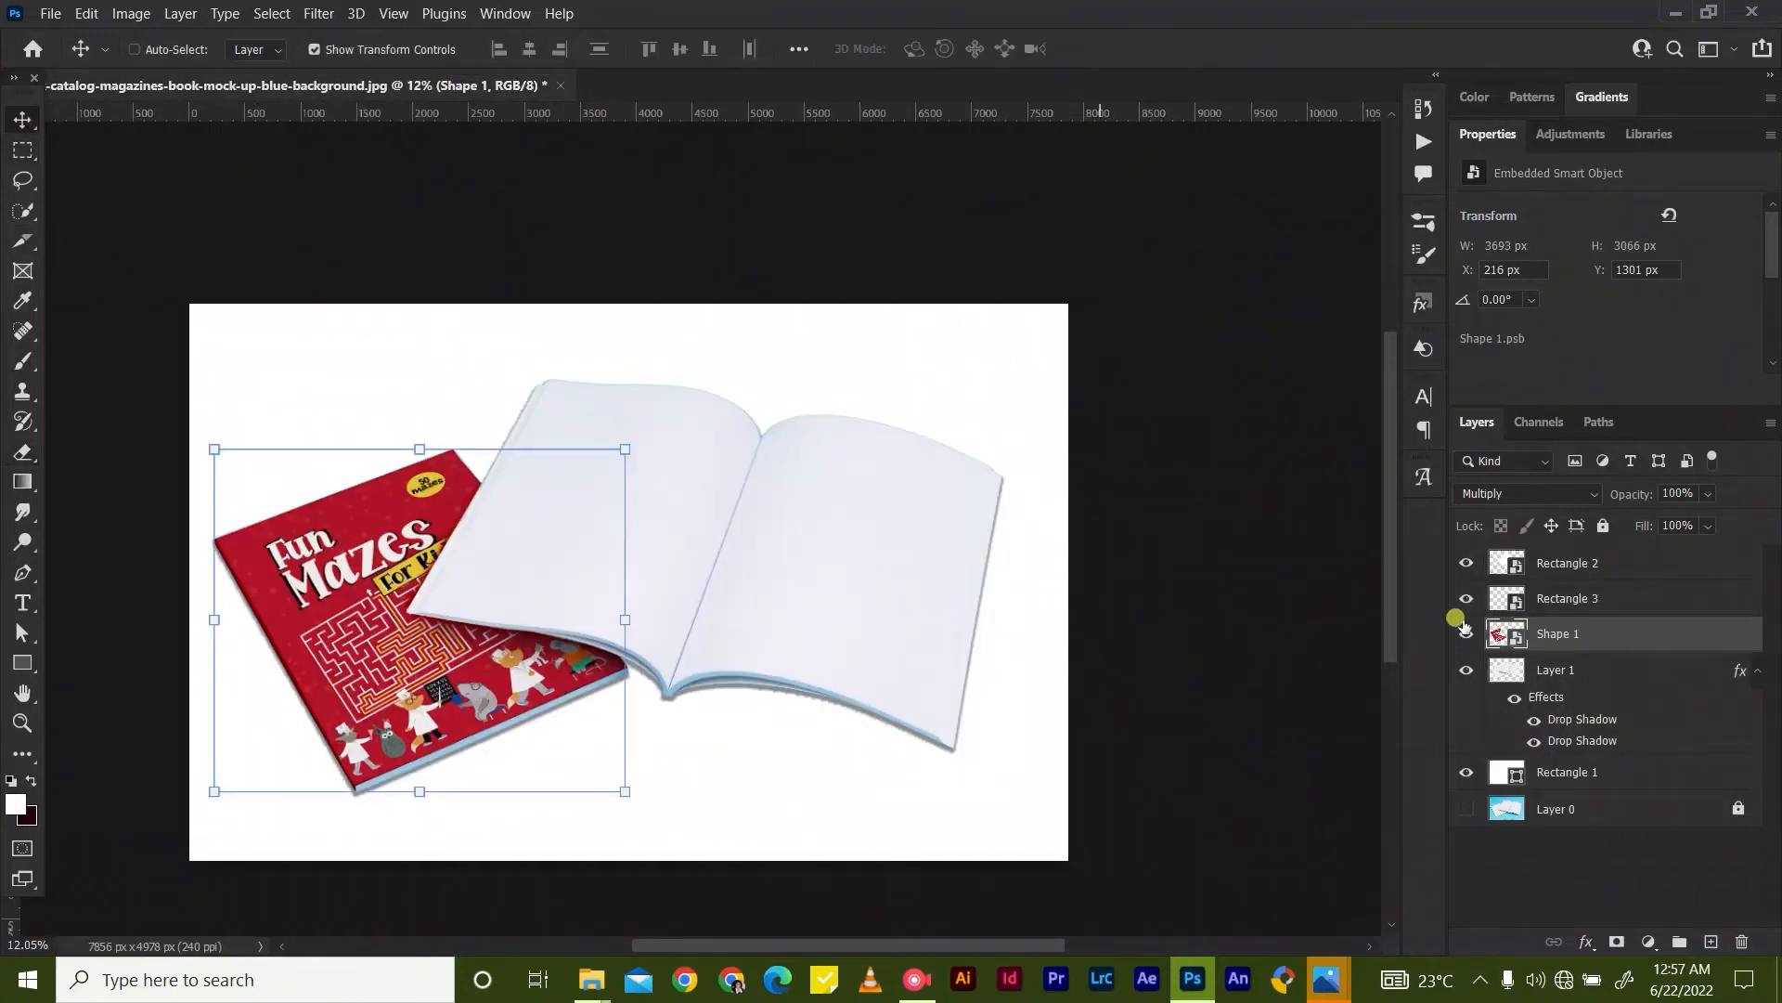
Open the Rectangle 3 smart object's contents and choose the Fun mazes 02 PNG in the Maze 02 folder for embedded placement.
double_click(1513, 600)
click(41, 13)
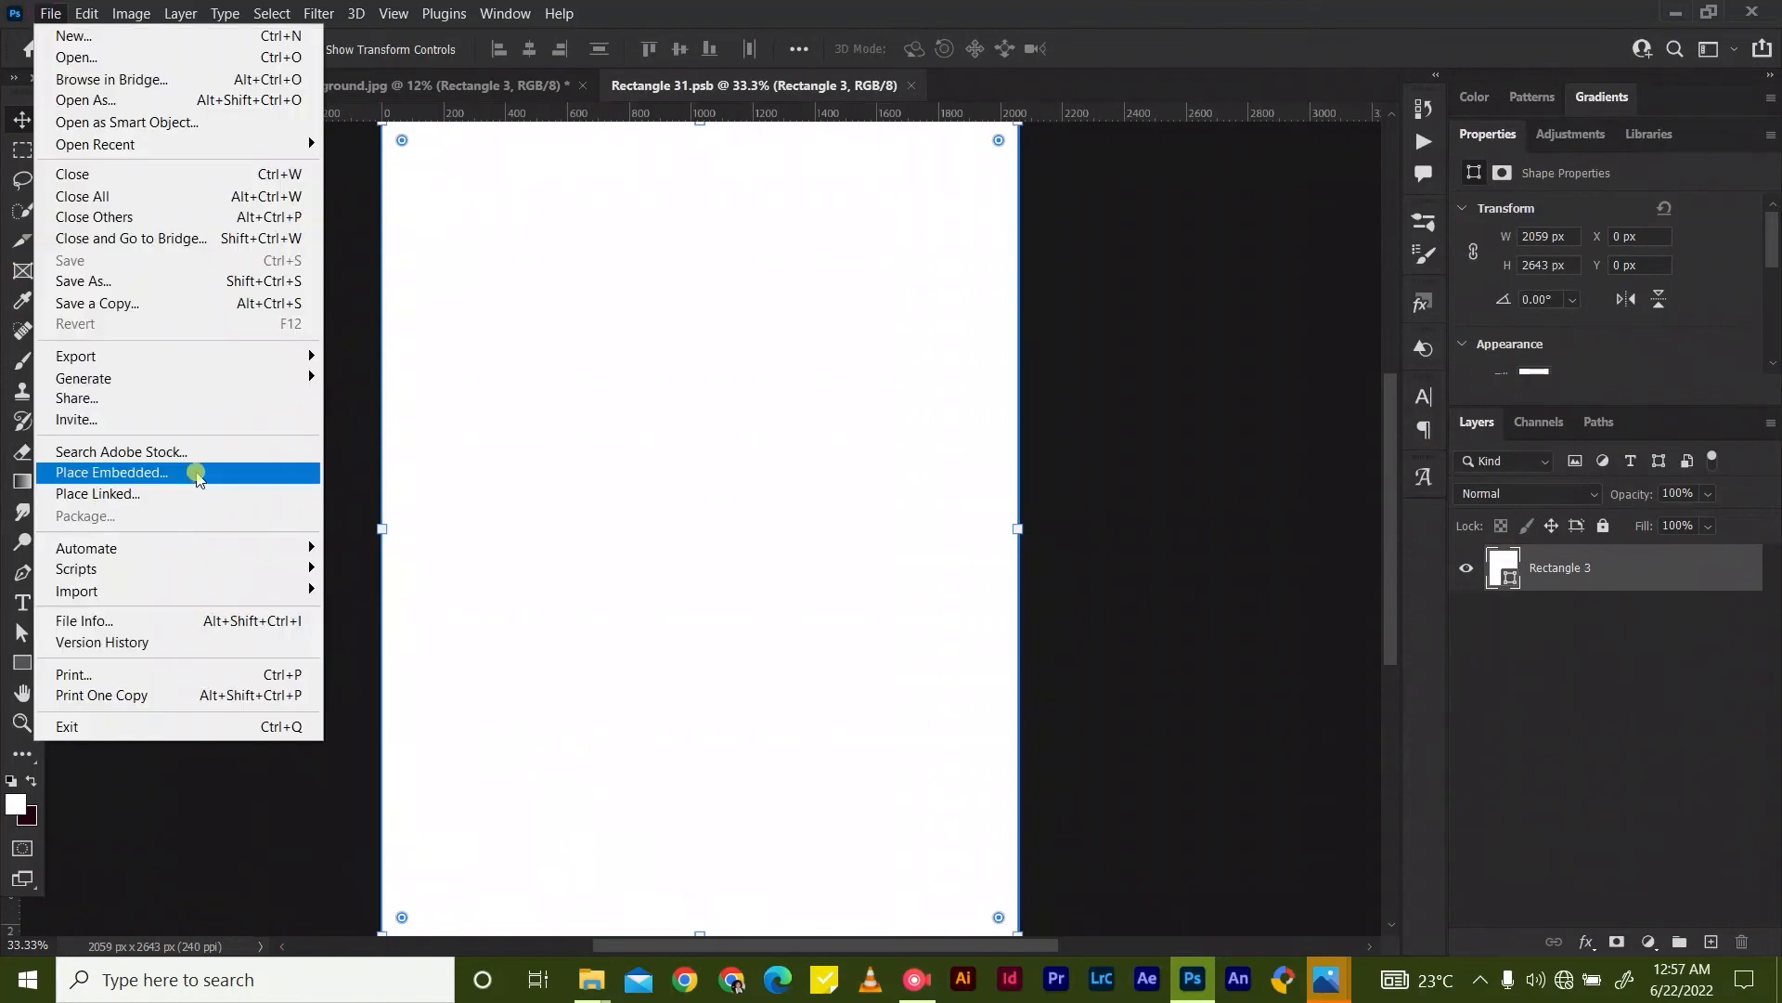
click(147, 472)
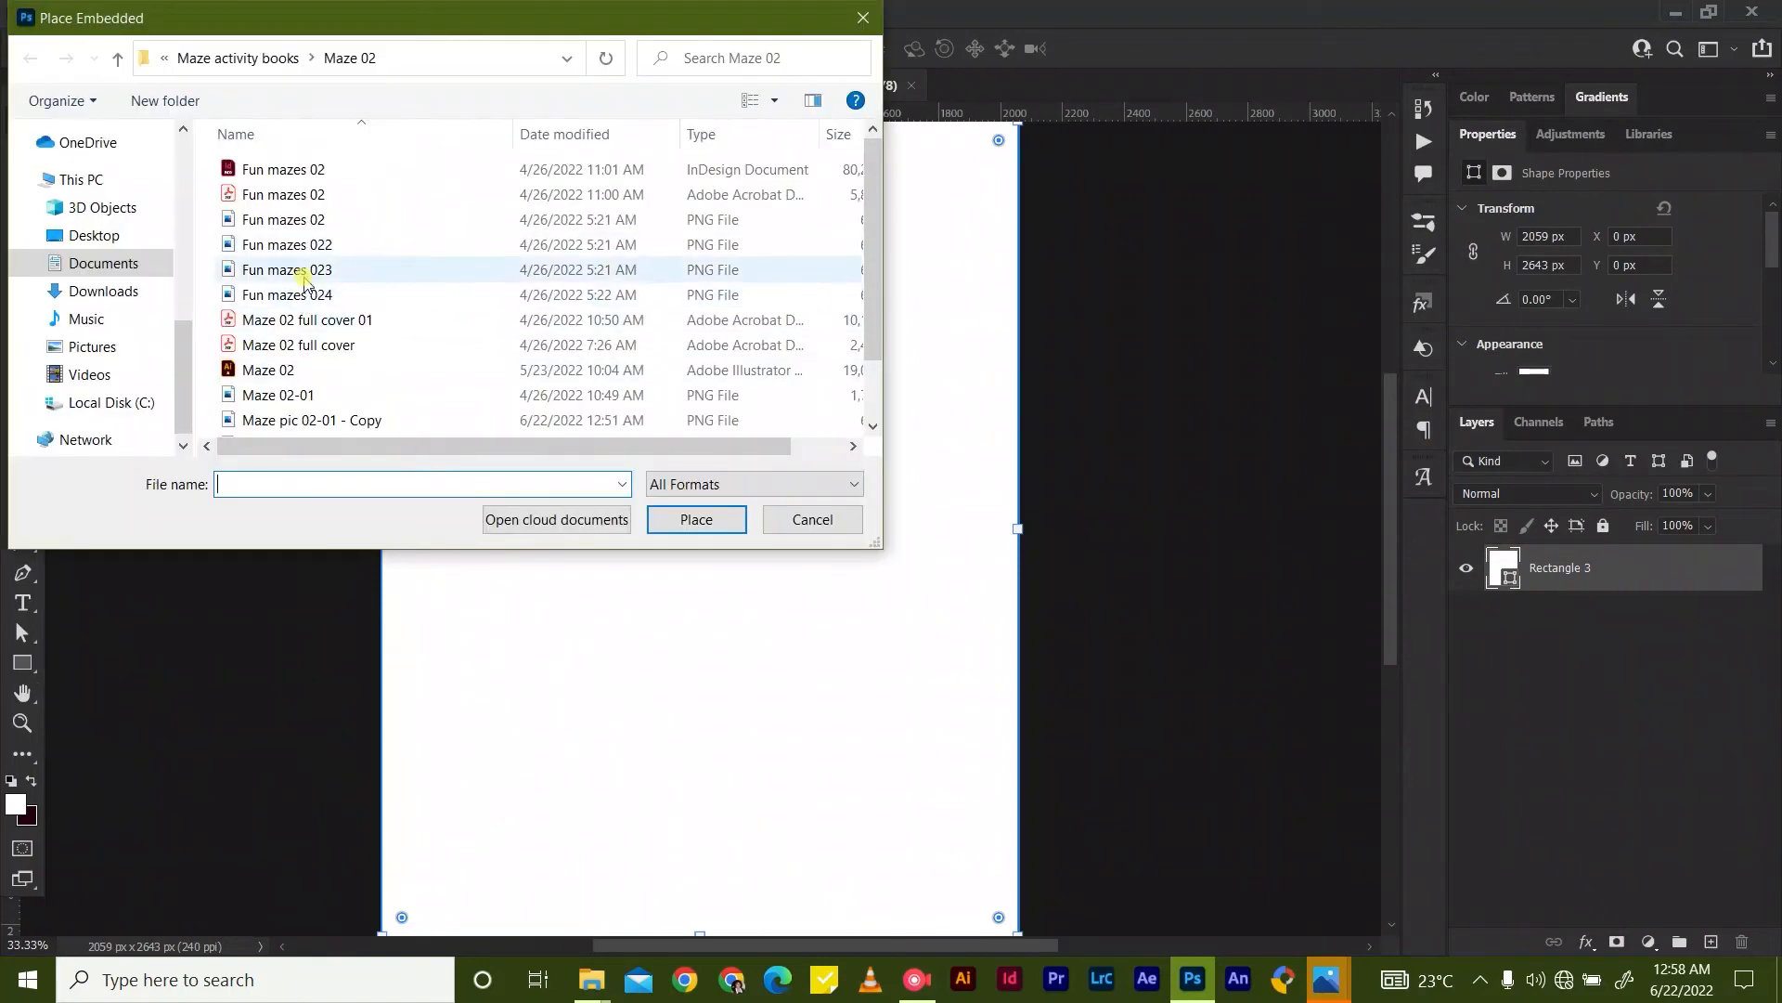
scroll(319, 290, down, 1)
scroll(340, 364, up, 1)
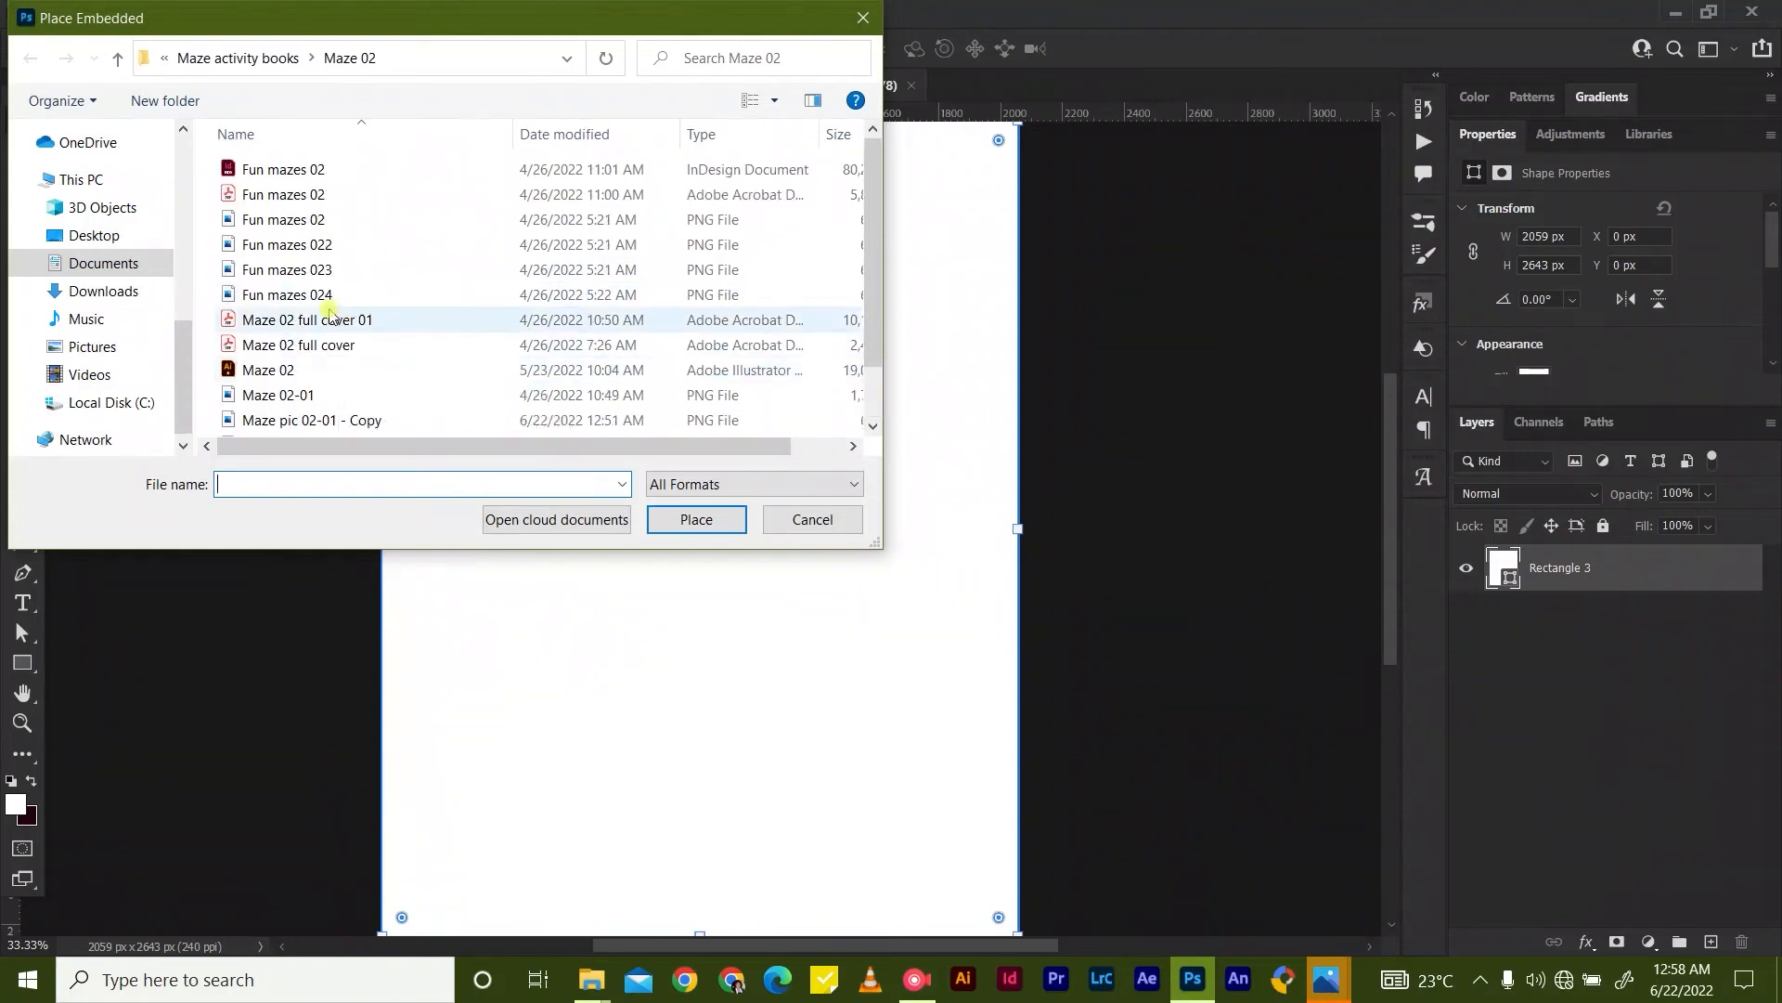
click(316, 220)
right_click(314, 220)
Preview the Fun mazes 02 and Fun mazes 022 PNG images from the Maze 02 folder.
click(595, 981)
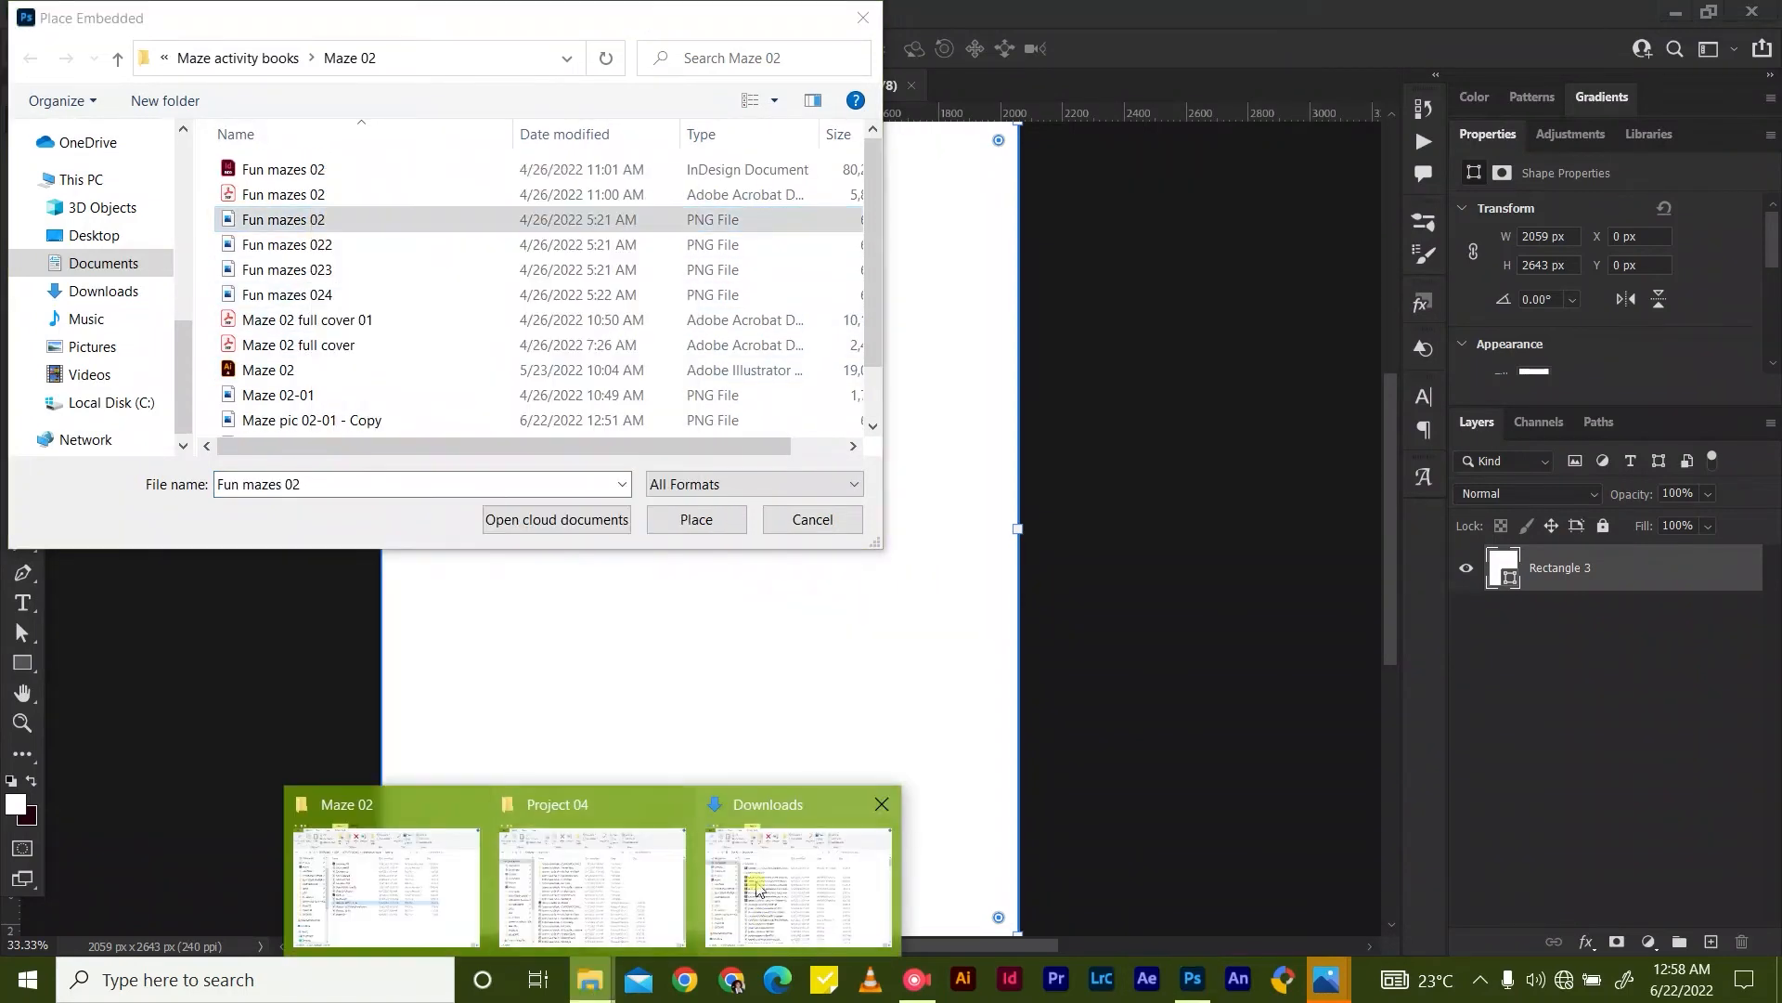
click(427, 873)
click(642, 369)
double_click(642, 368)
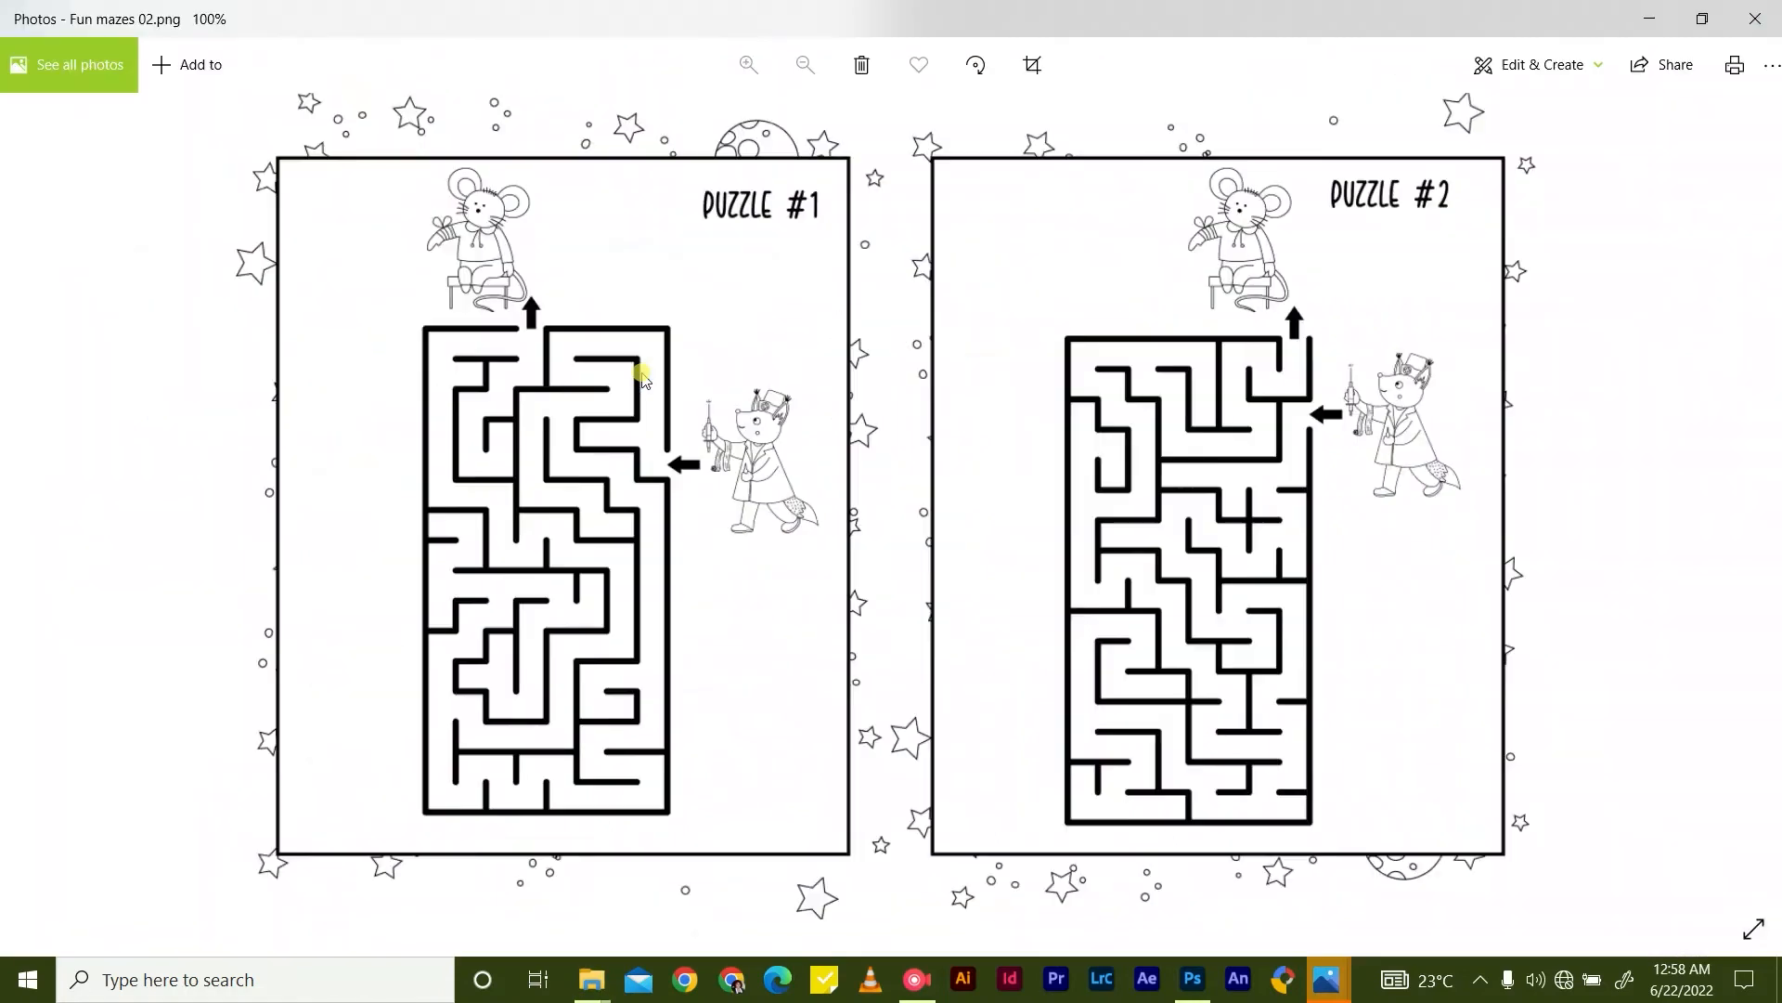
click(1757, 13)
double_click(649, 392)
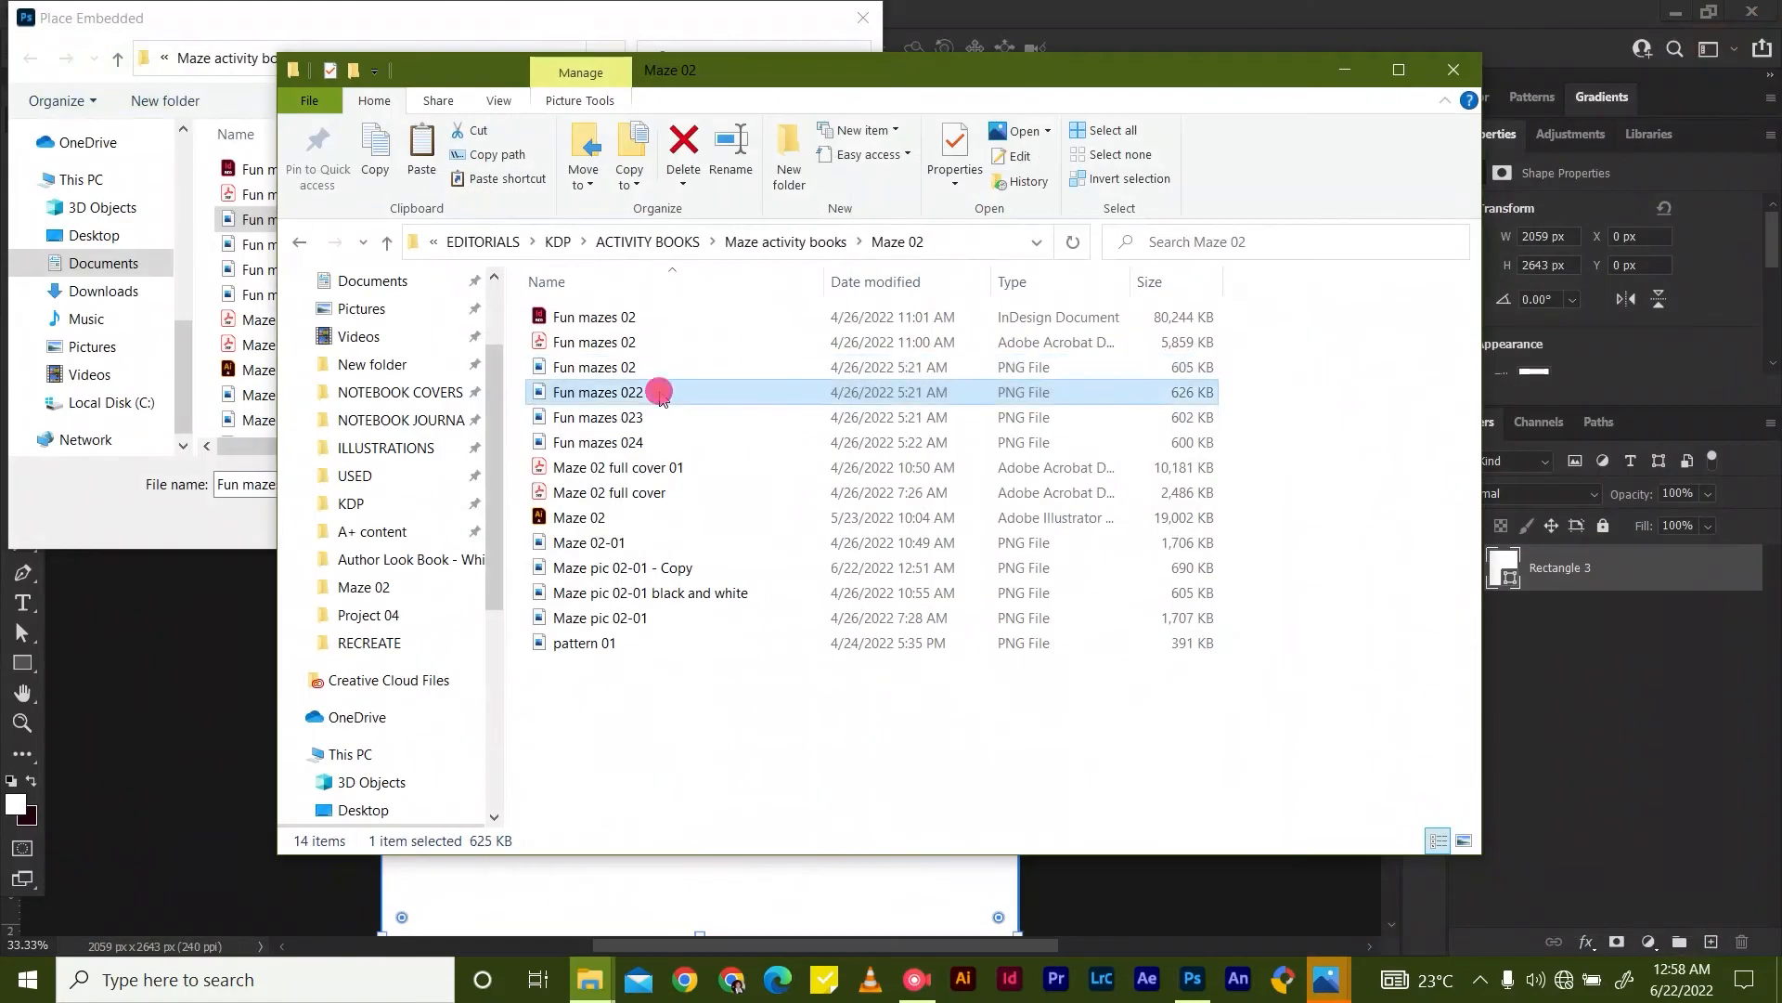
click(1758, 13)
click(1454, 70)
Place the Fun mazes 02 image in the Rectangle 3 contents, scaled to about 108% so its Puzzle #2 half fills the page.
click(694, 520)
click(698, 520)
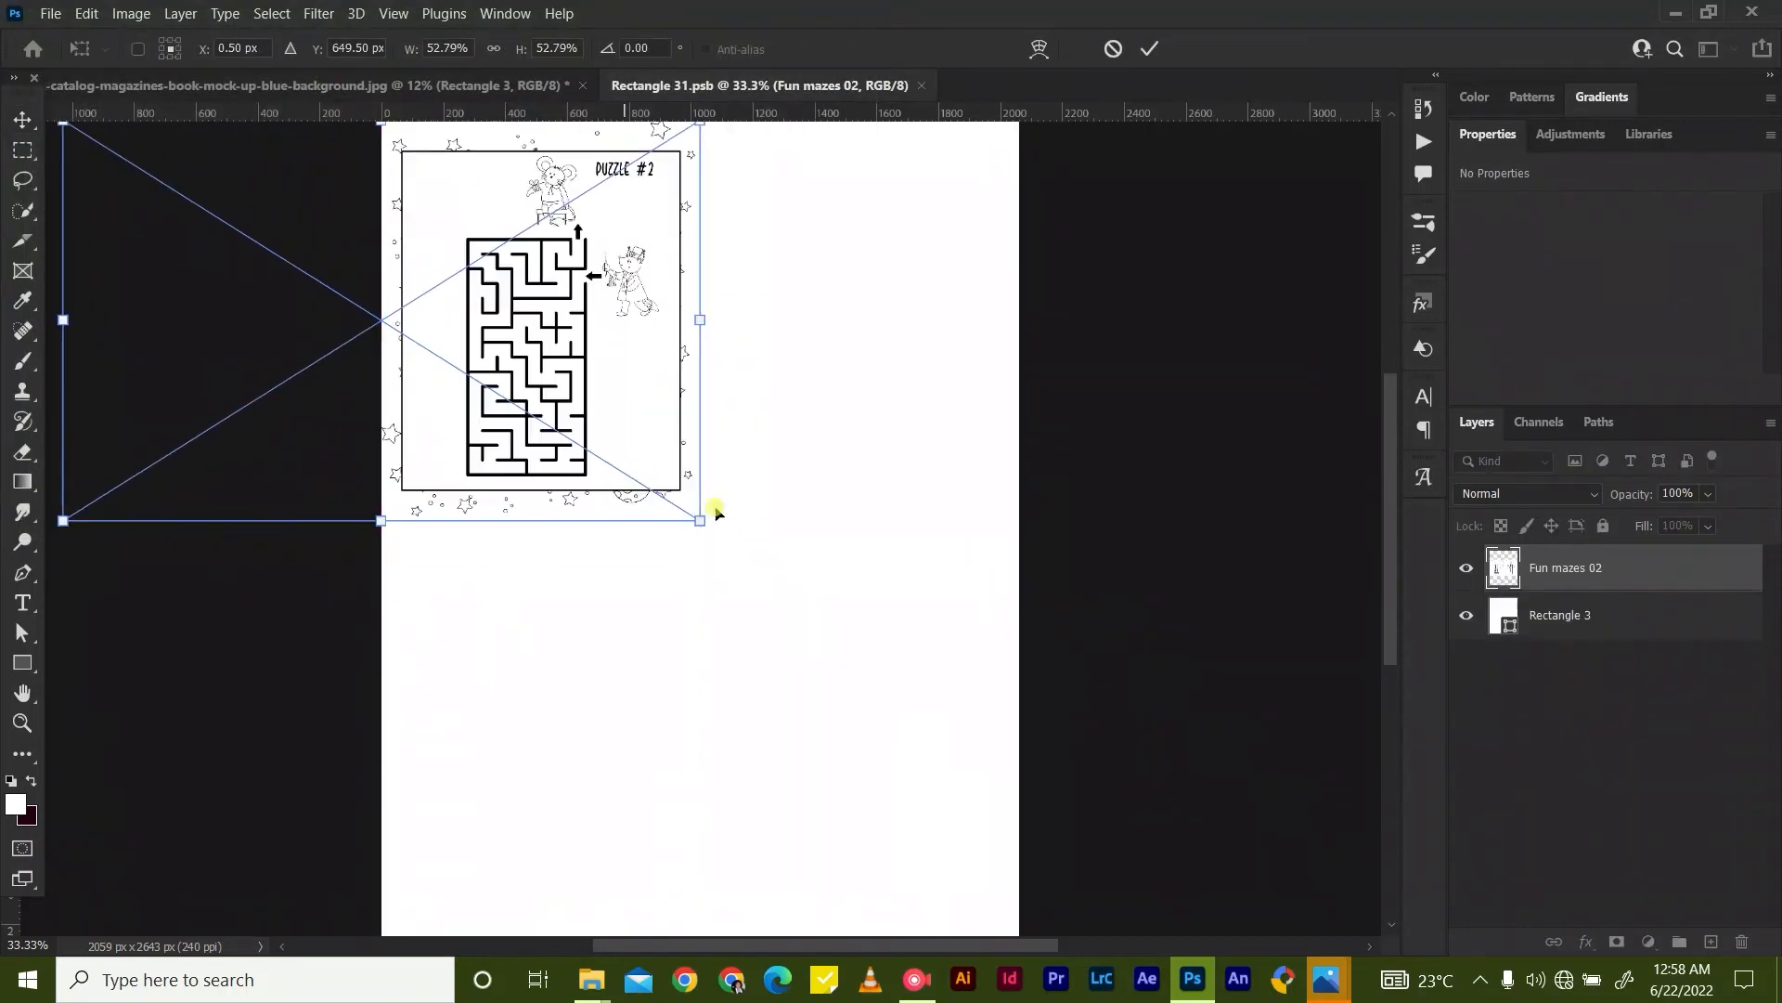
drag(698, 519, 1134, 760)
scroll(982, 755, up, 2)
scroll(981, 706, down, 3)
drag(967, 621, 975, 866)
key(ctrl+minus)
drag(842, 509, 615, 510)
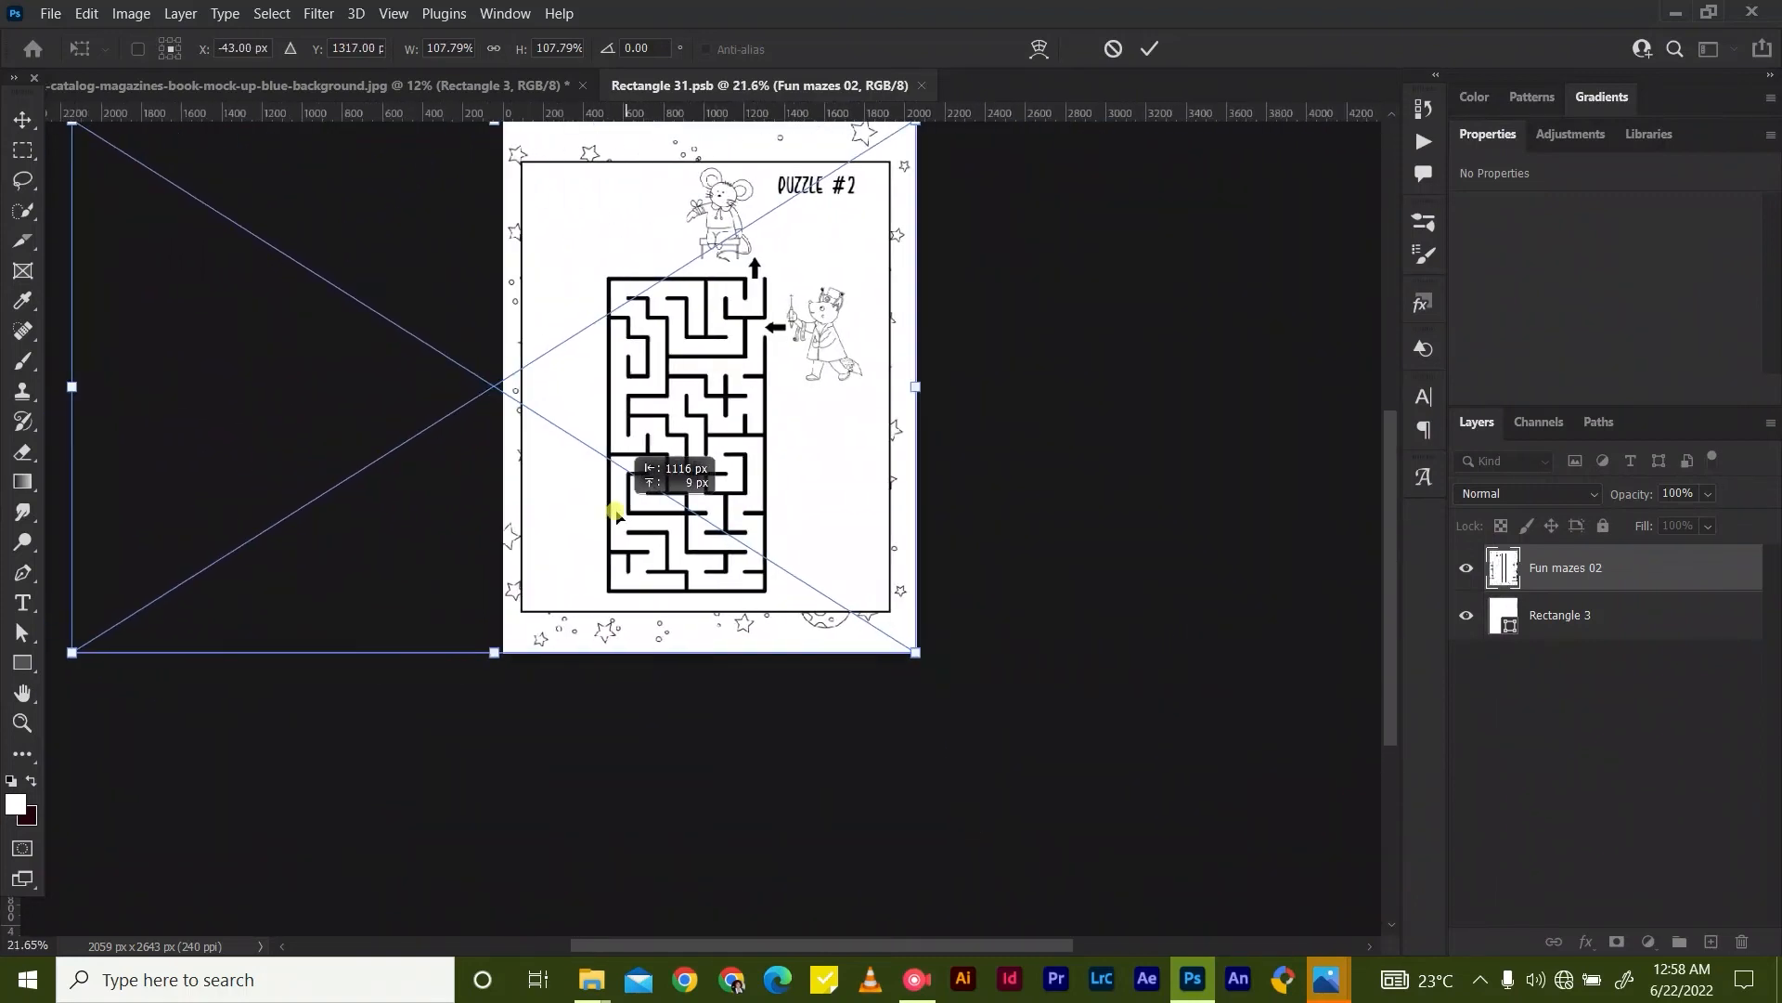
scroll(961, 720, up, 2)
scroll(973, 715, down, 1)
drag(1035, 429, 1043, 551)
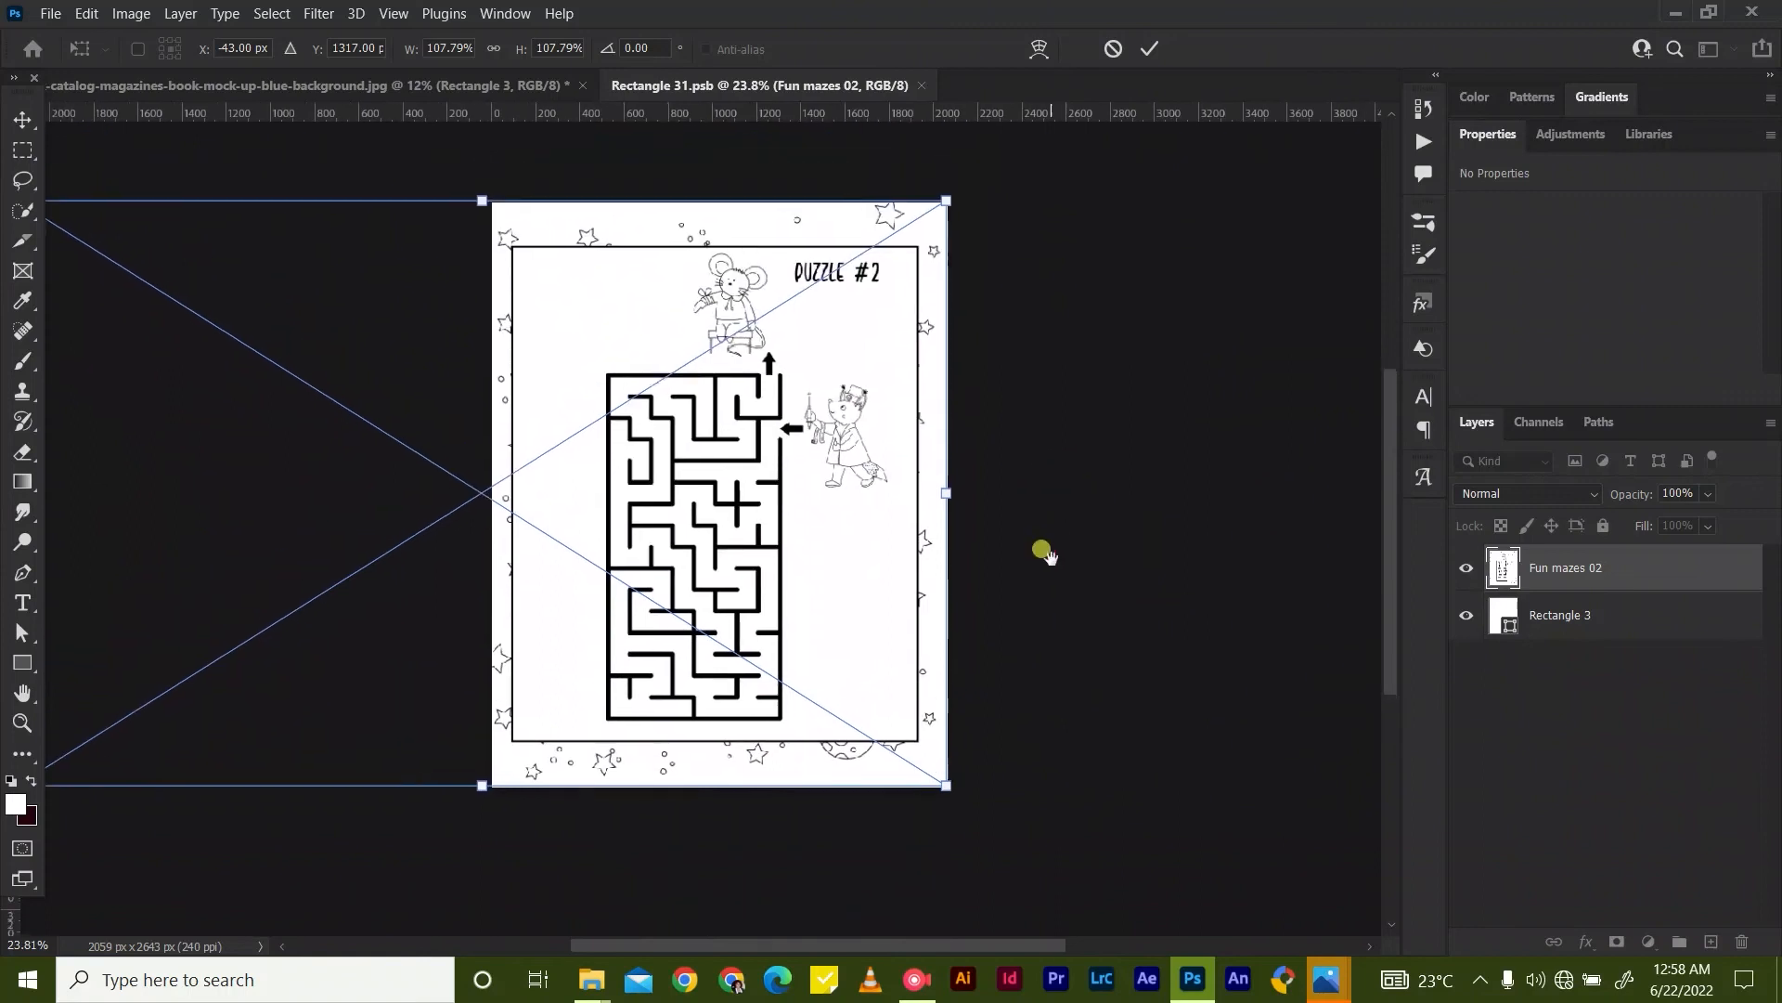
Commit the Puzzle #2 placement, save the Rectangle 3 smart object's contents and return to the book mockup.
click(1151, 48)
key(ctrl+s)
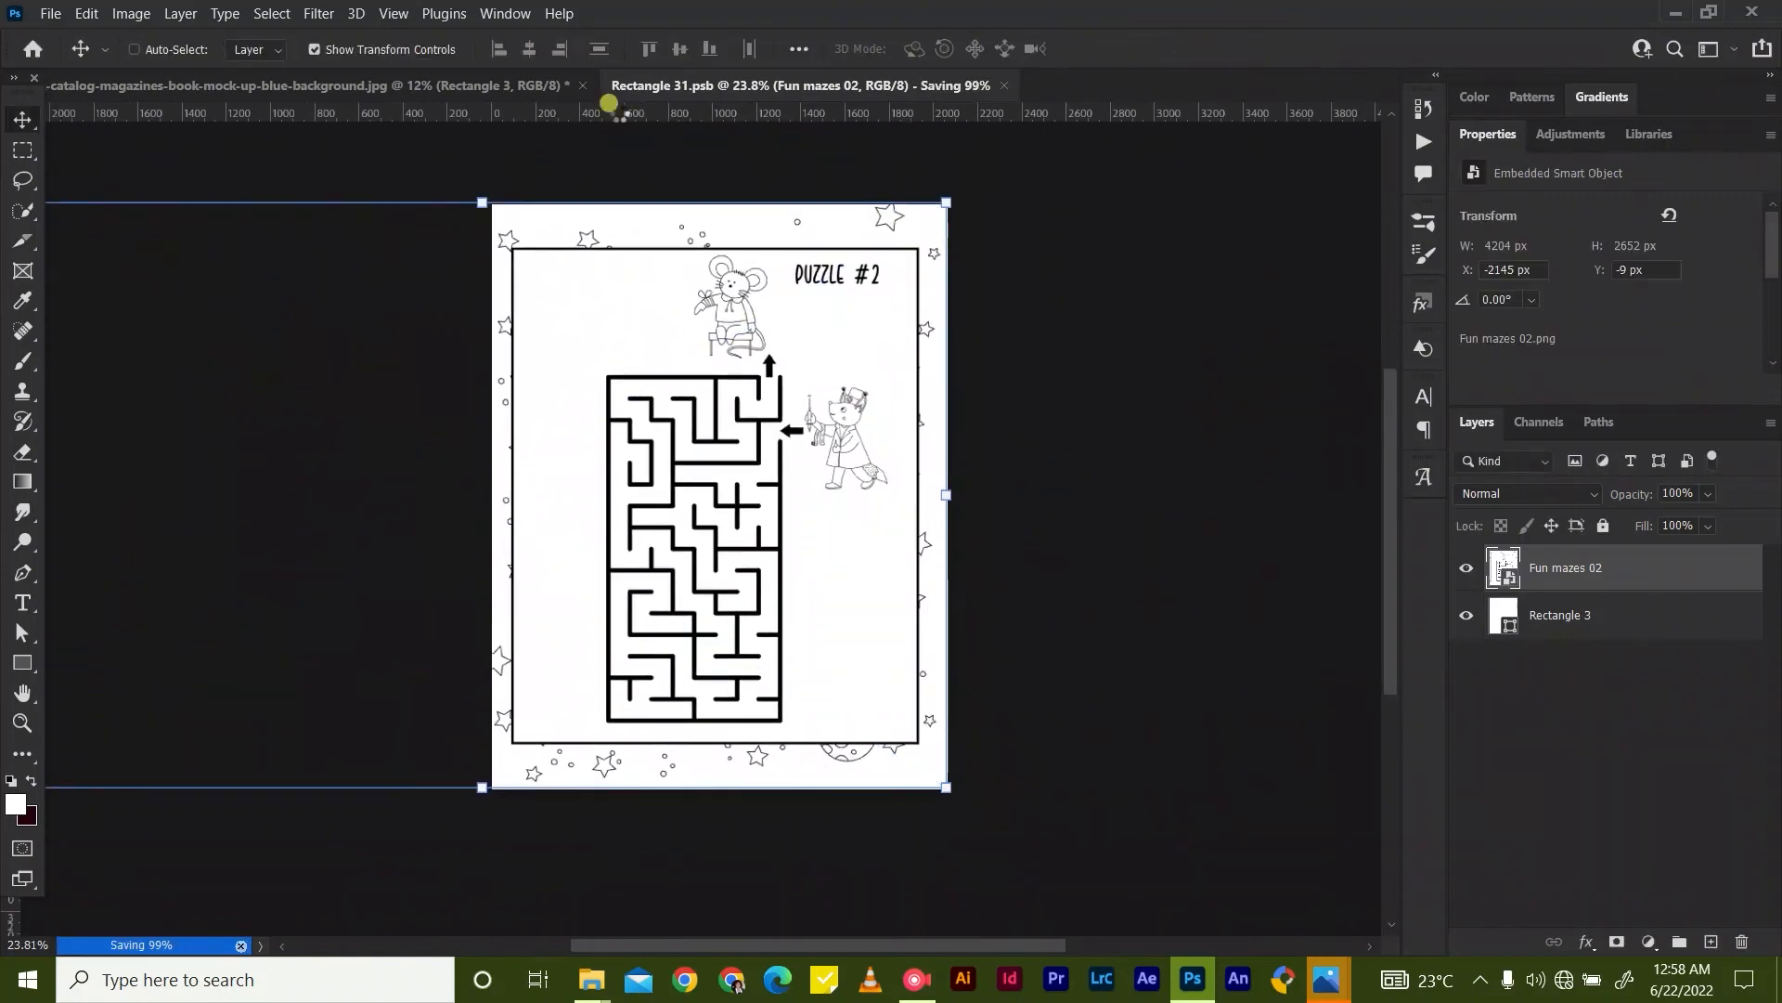
click(517, 84)
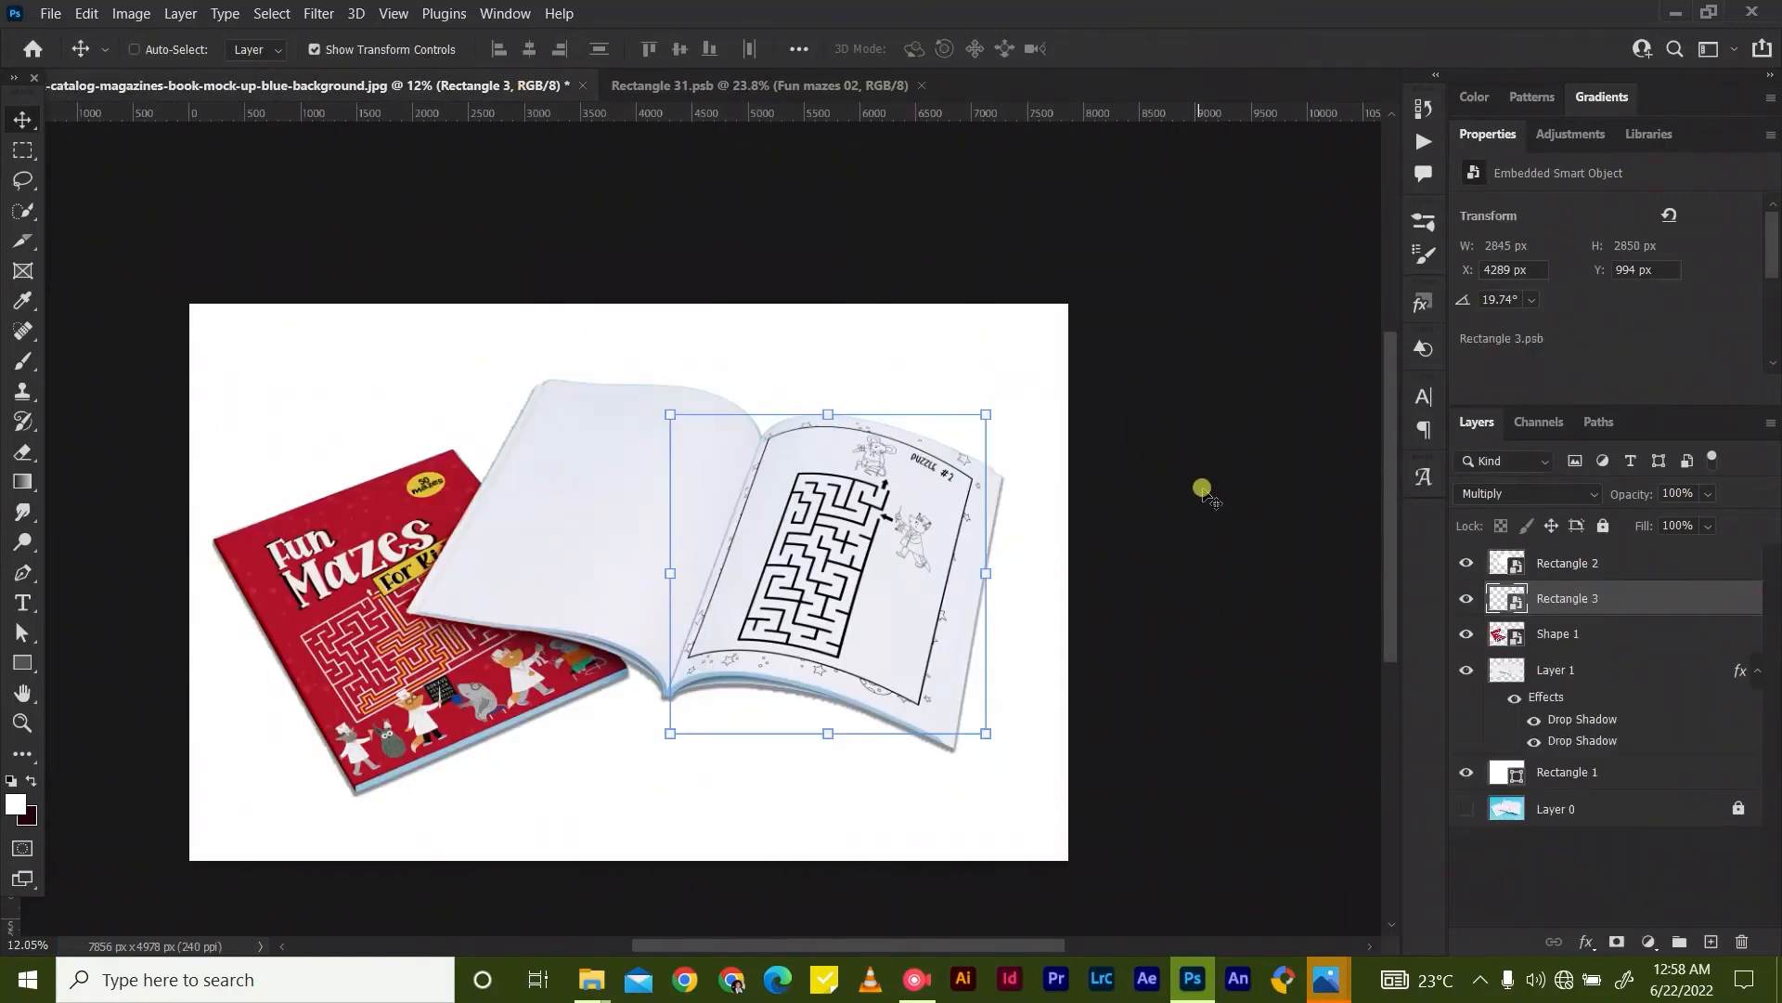
Open the Rectangle 2 smart object's contents and place the Fun mazes 022 PNG as an embedded image.
double_click(1514, 566)
click(50, 13)
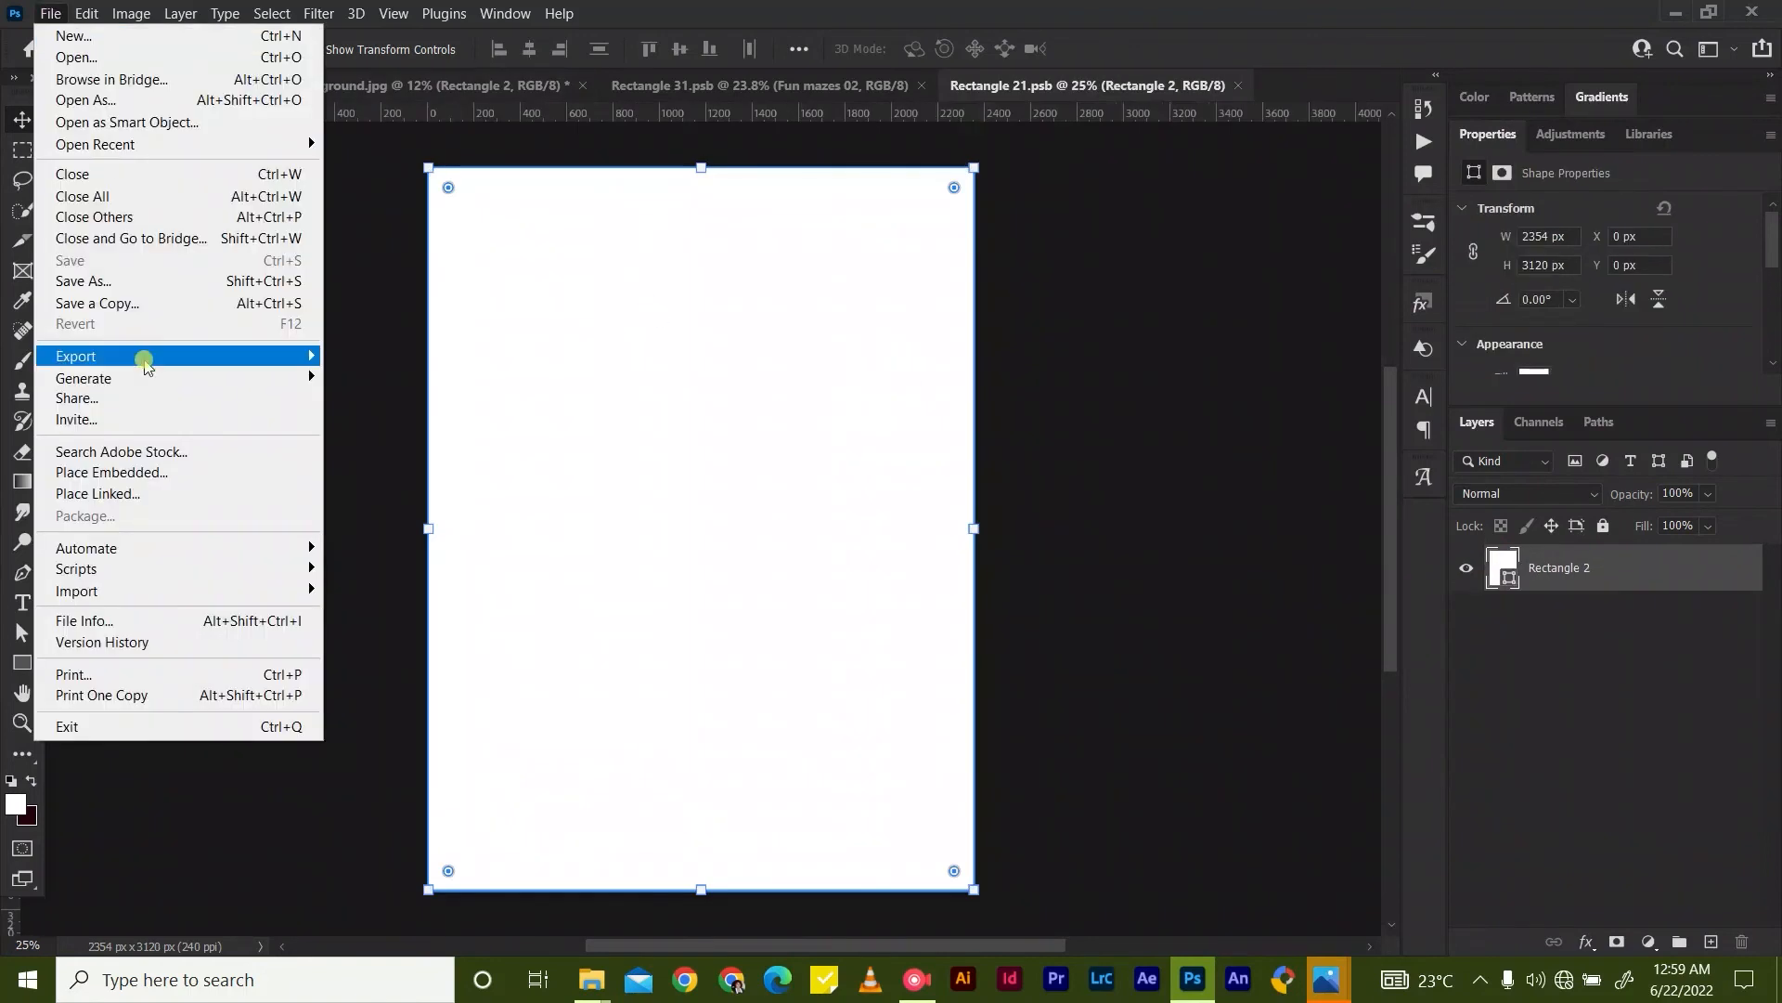
click(111, 472)
click(297, 244)
click(693, 530)
Scale the Fun mazes 022 image to about 127% and align its Puzzle #31 half with the page.
drag(644, 530, 641, 343)
drag(971, 506, 1191, 732)
drag(1319, 720, 1205, 605)
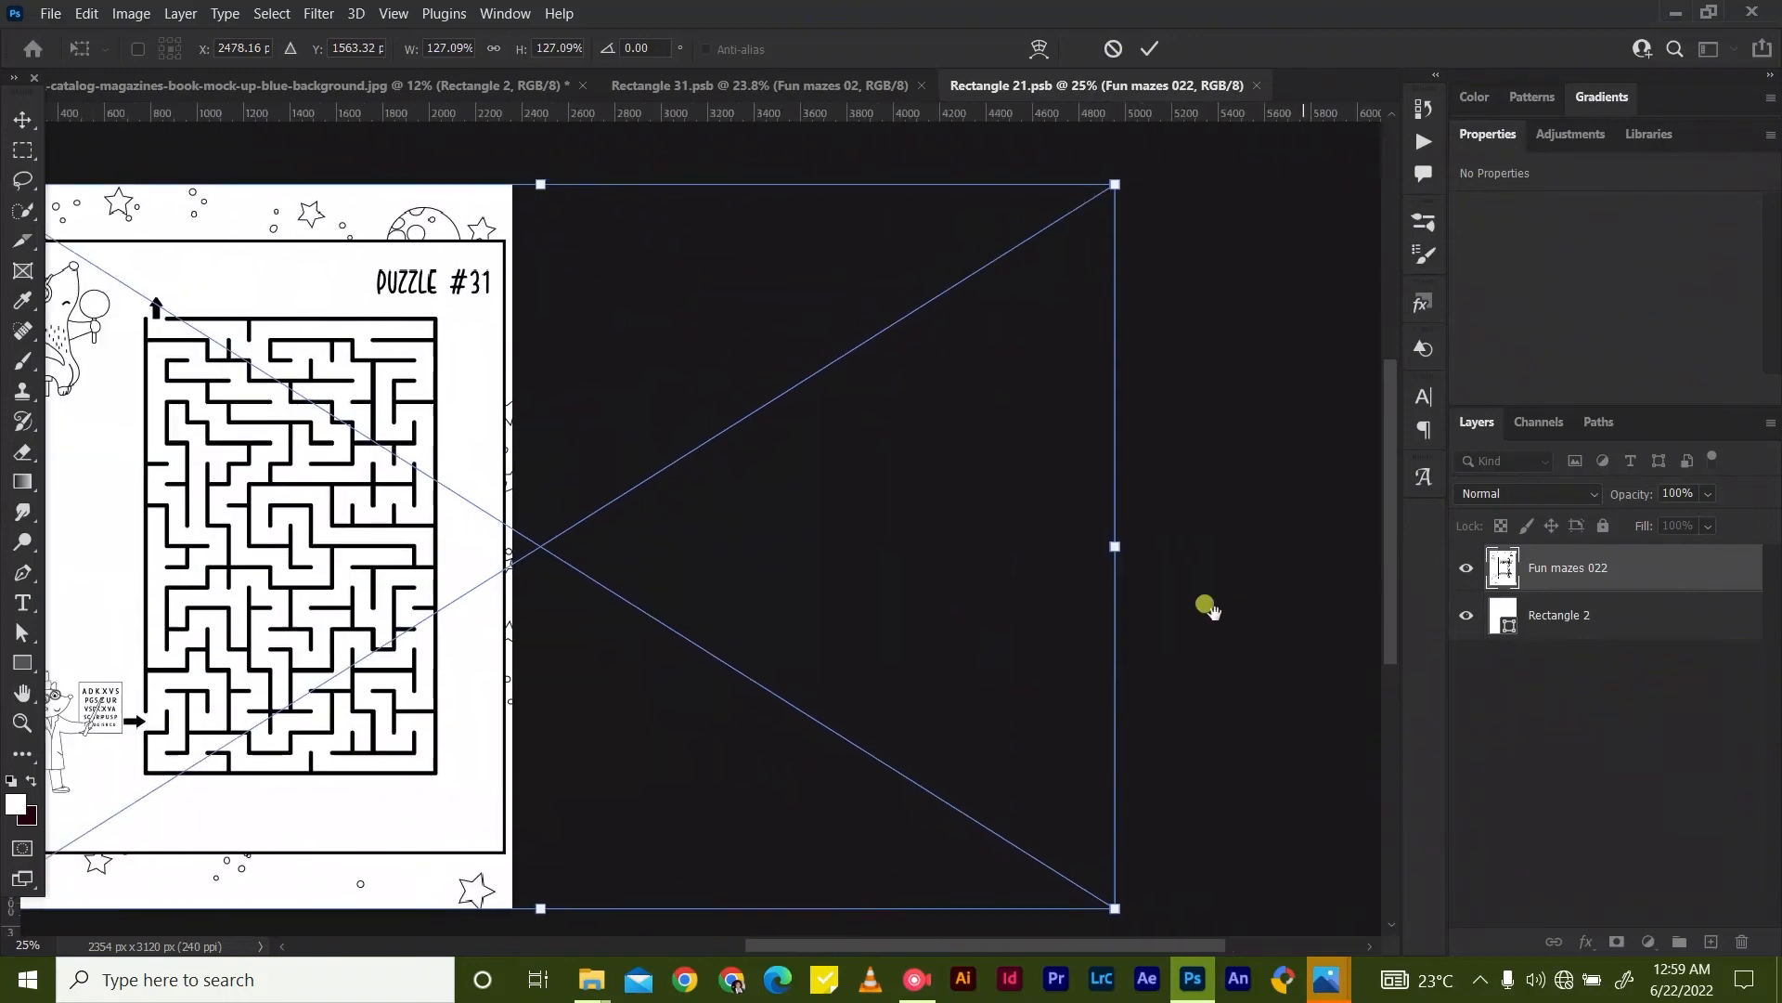
drag(831, 632, 800, 629)
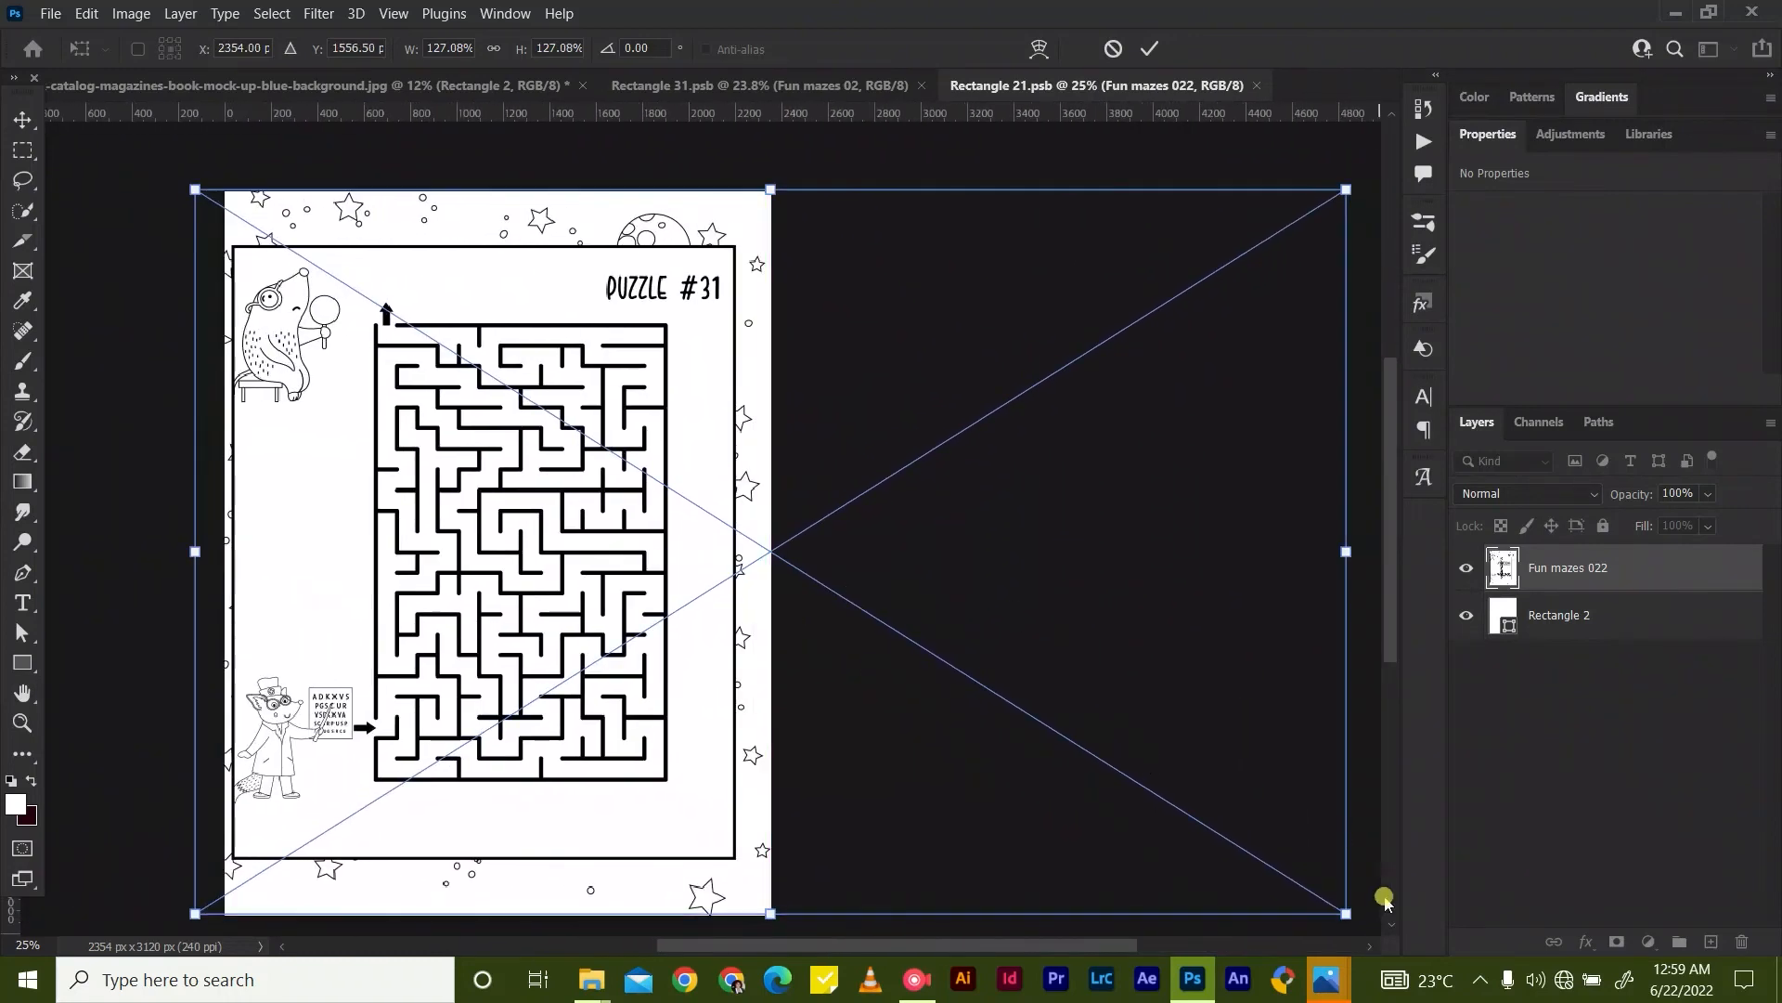
mouse_move(1344, 911)
mouse_down()
mouse_move(1206, 844)
mouse_move(1277, 860)
mouse_move(1341, 910)
mouse_up()
drag(597, 688, 622, 687)
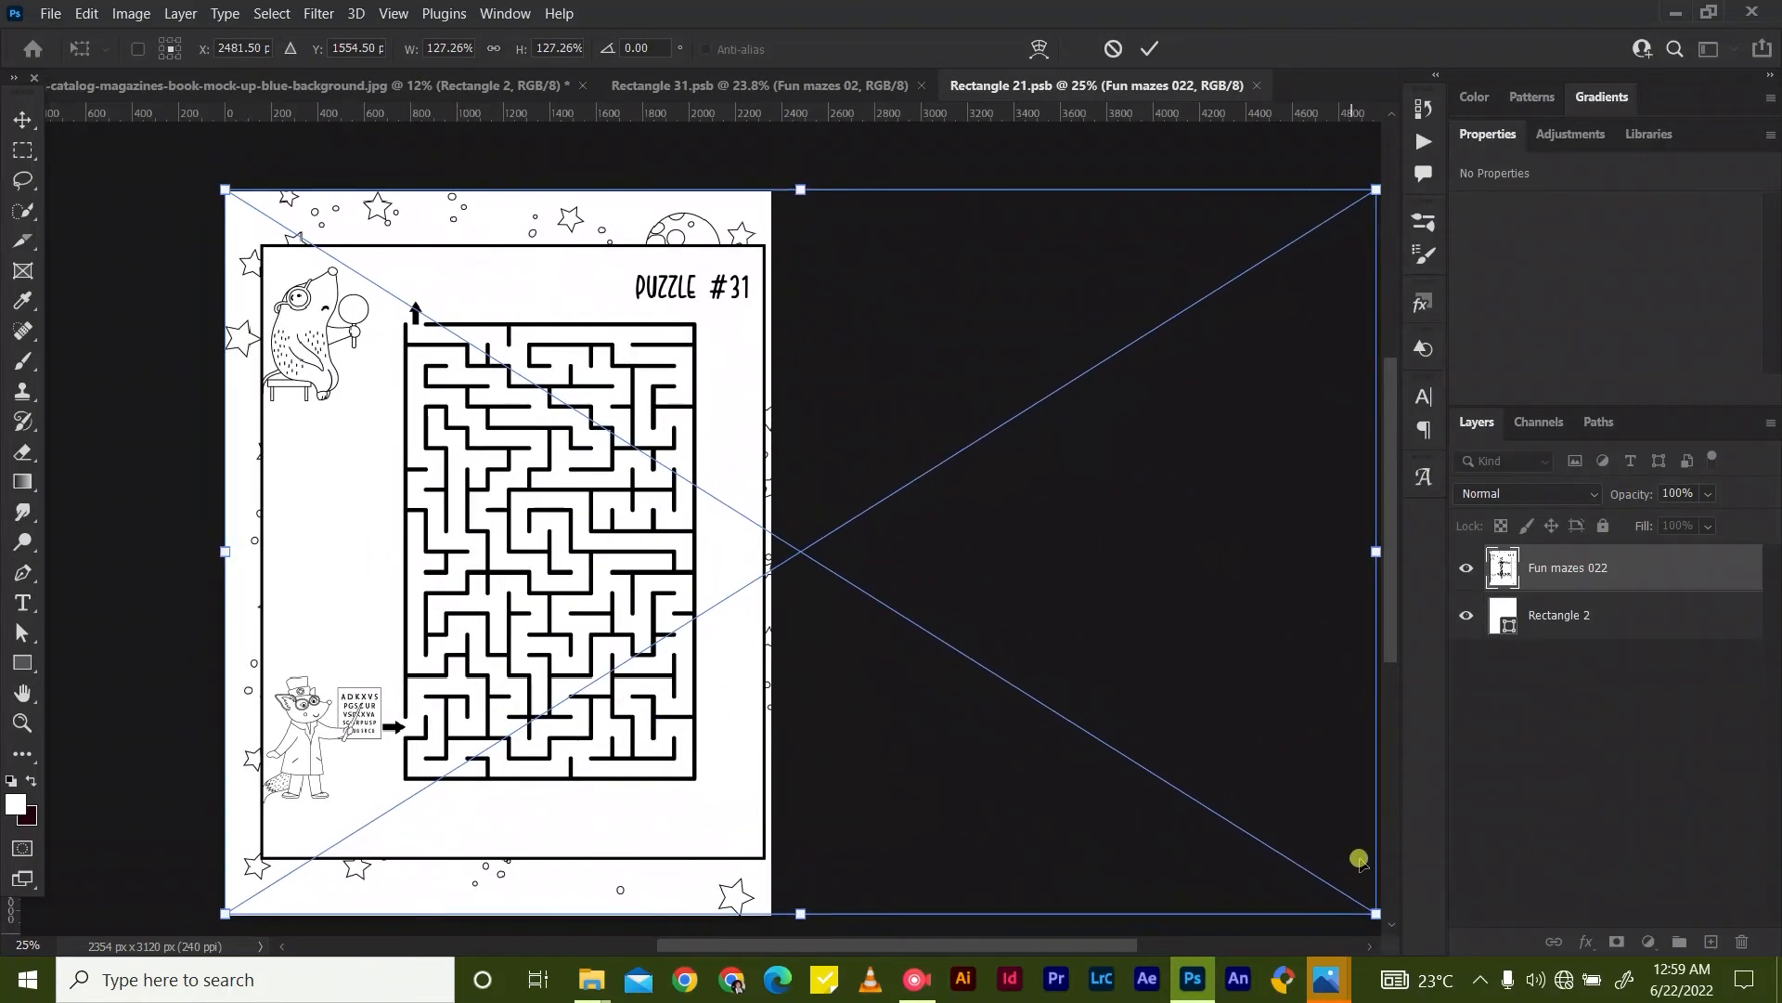
Resize and shift the Fun mazes 022 image so its Puzzle #32 half fills the page instead.
drag(1362, 903, 1257, 867)
mouse_move(657, 748)
mouse_down()
mouse_move(656, 780)
mouse_move(657, 753)
mouse_up()
drag(1278, 852, 684, 653)
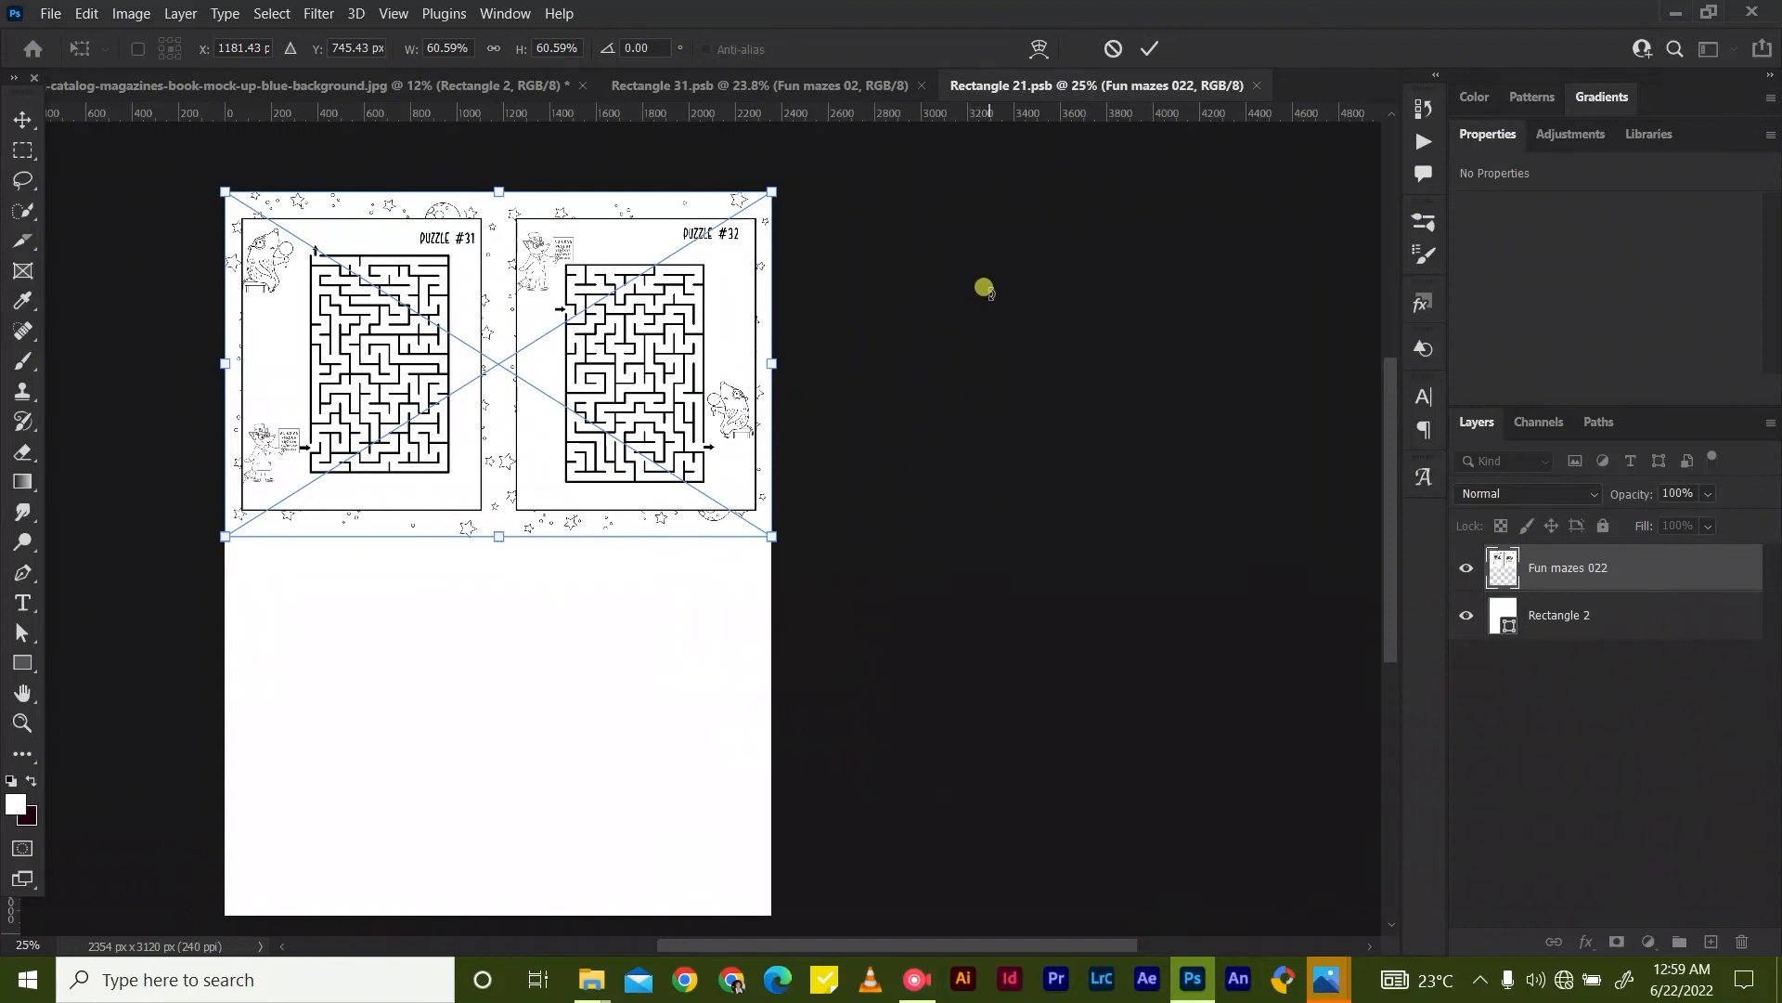
drag(262, 537, 400, 635)
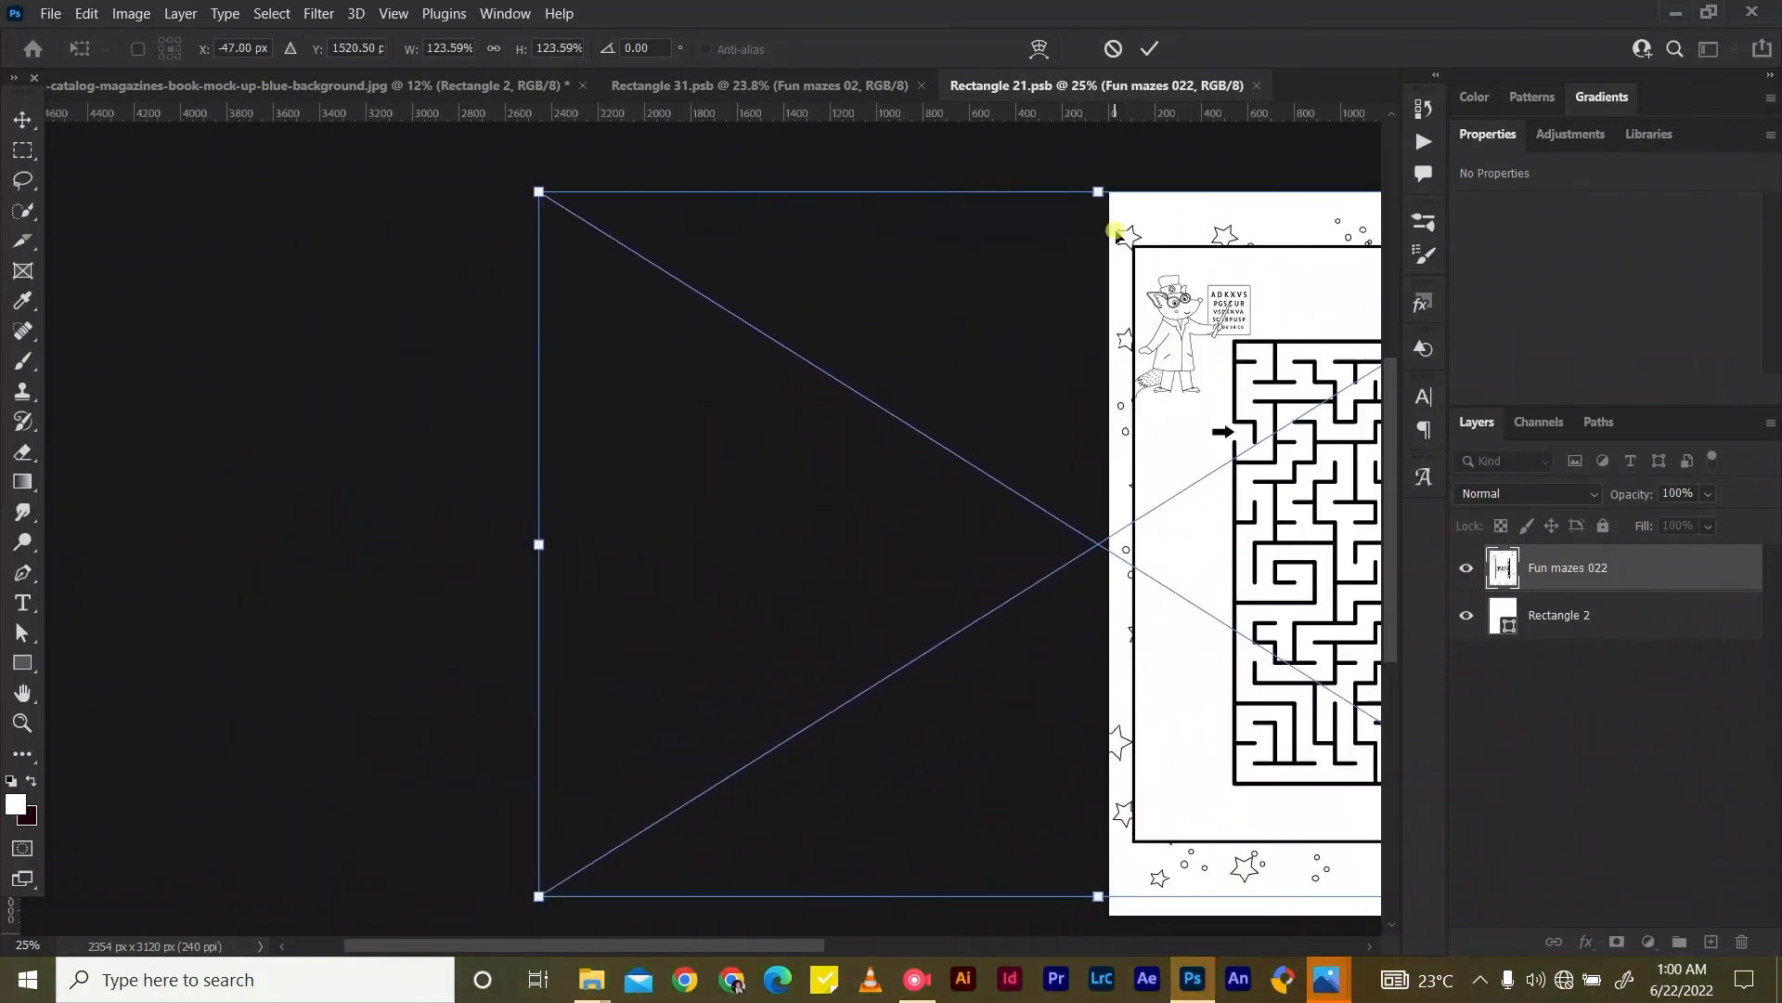
drag(1198, 163, 655, 105)
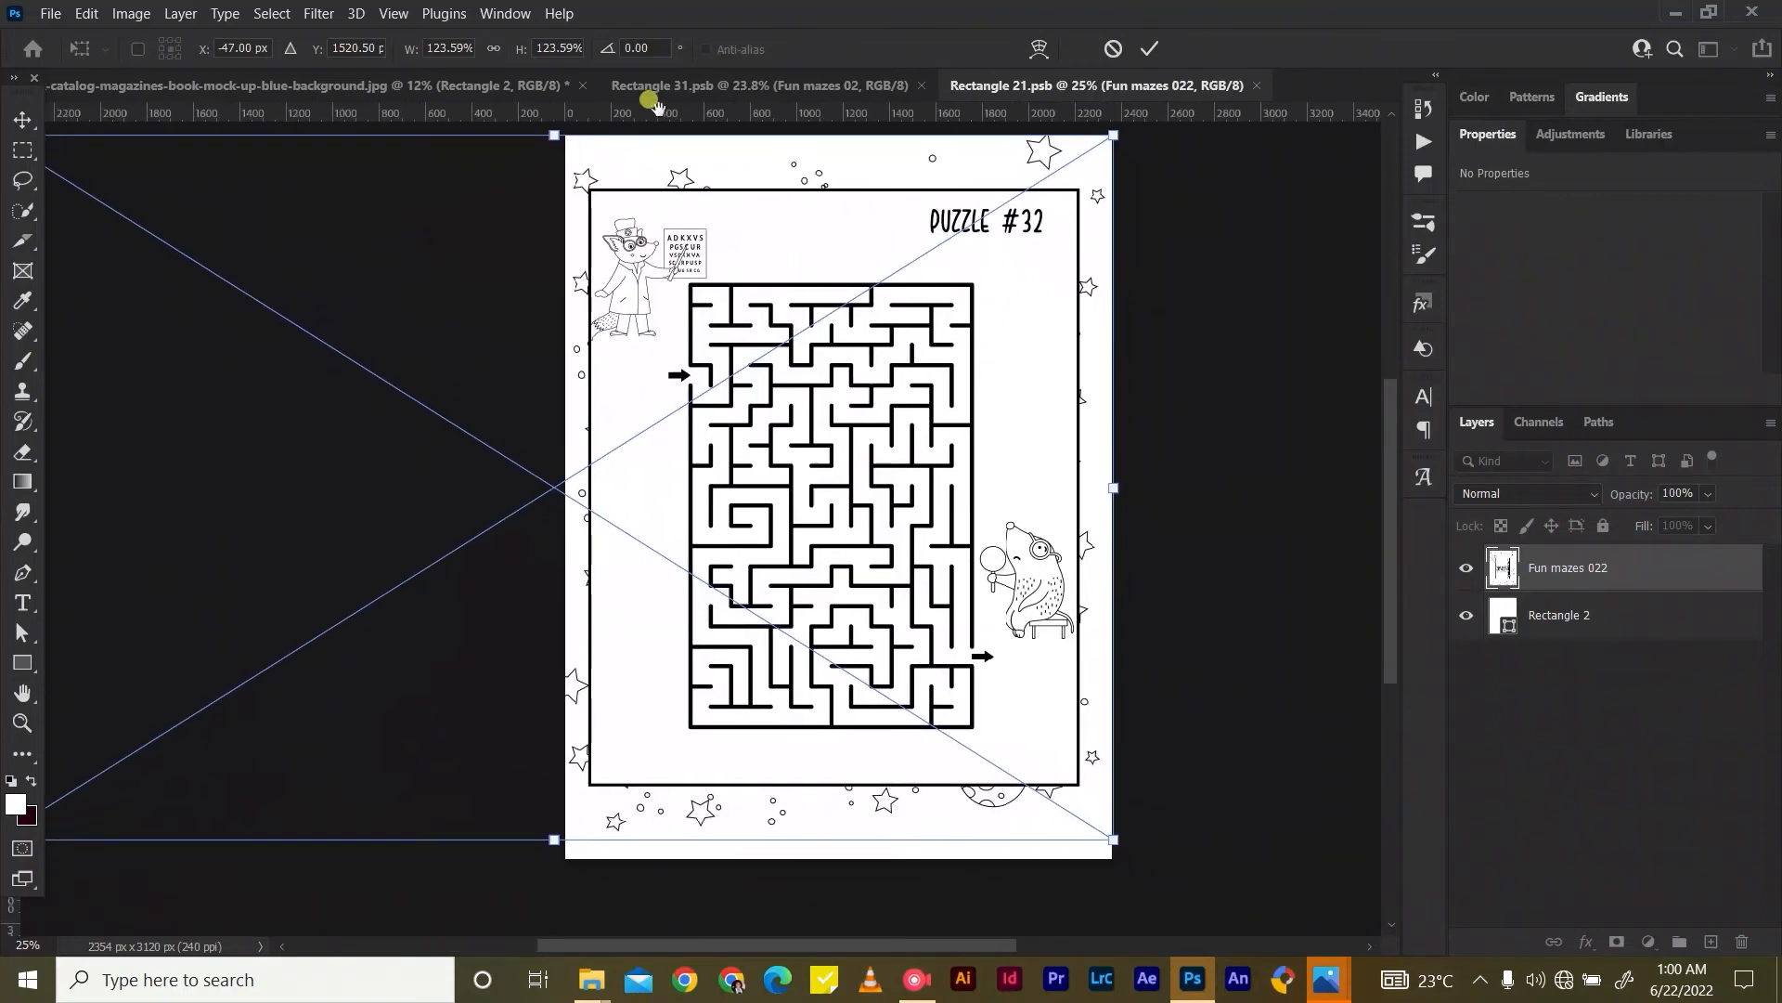
drag(1118, 843, 1140, 864)
mouse_move(971, 813)
mouse_down()
mouse_move(937, 815)
mouse_move(963, 819)
mouse_up()
Commit the Puzzle #32 placement, save the Rectangle 2 smart object's contents and return to the book mockup.
click(1151, 50)
key(ctrl+s)
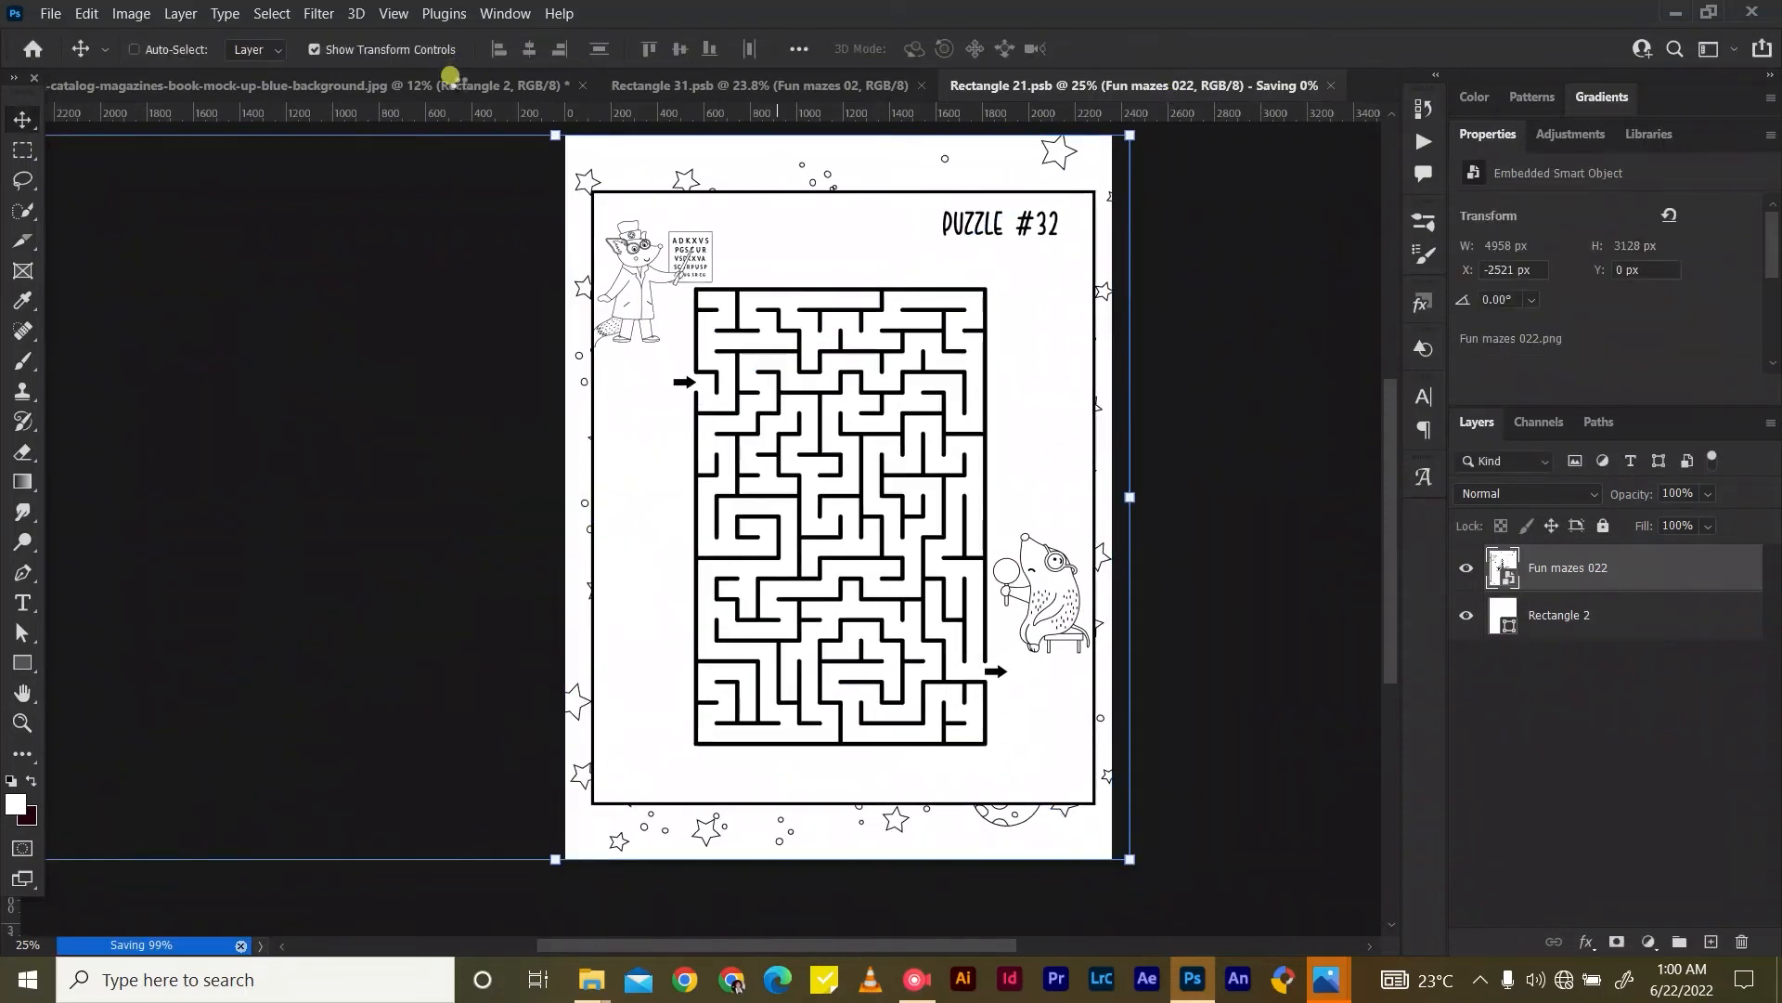
click(461, 85)
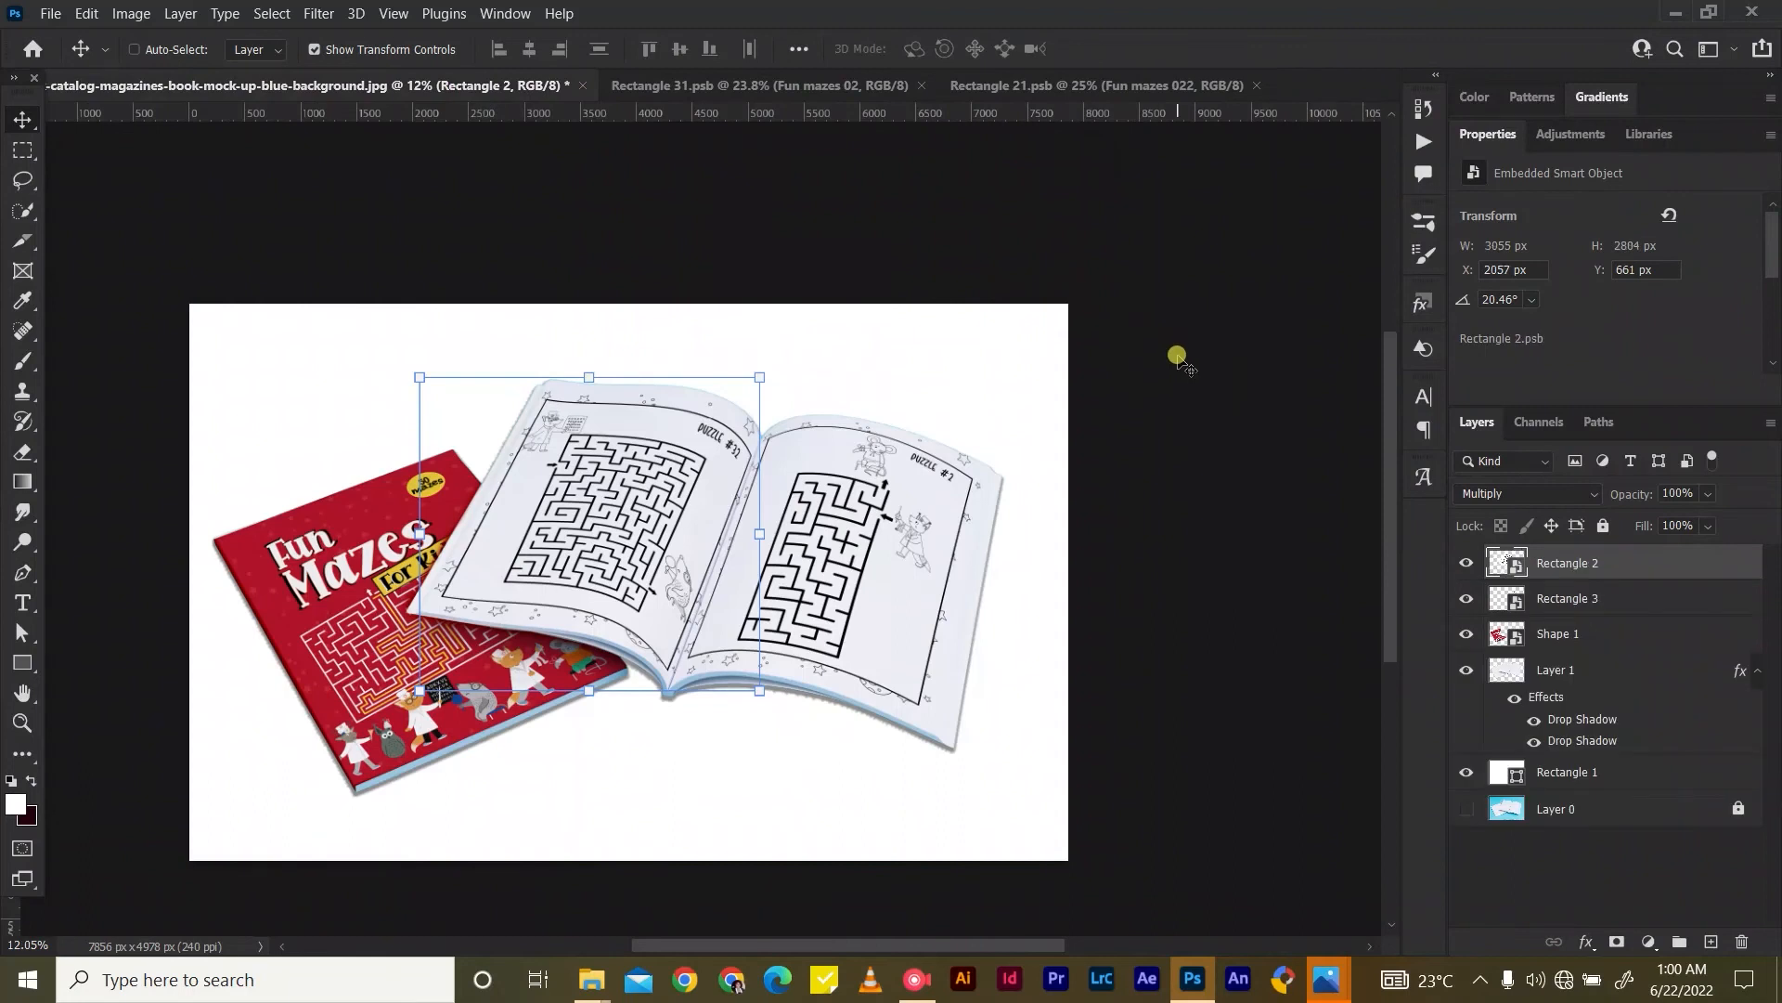
In the Rectangle 2 contents, delete the Fun mazes 022 layer and place the Fun mazes 02 PNG embedded instead.
click(844, 98)
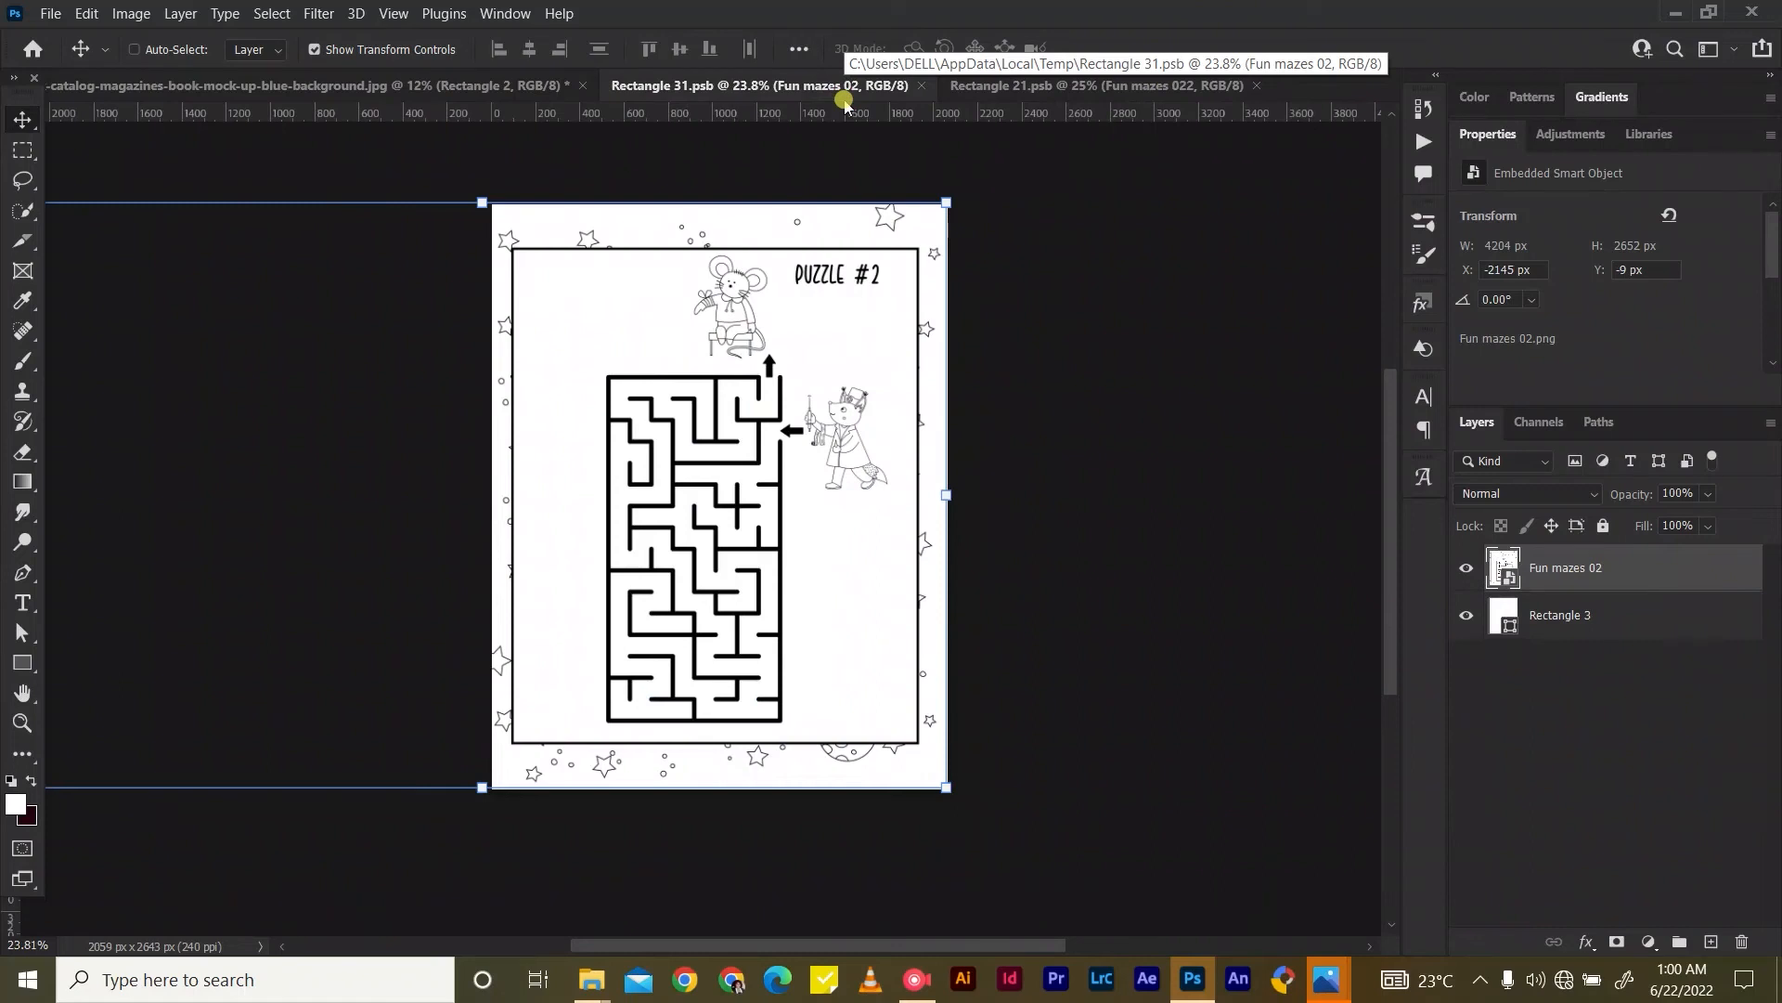
click(976, 87)
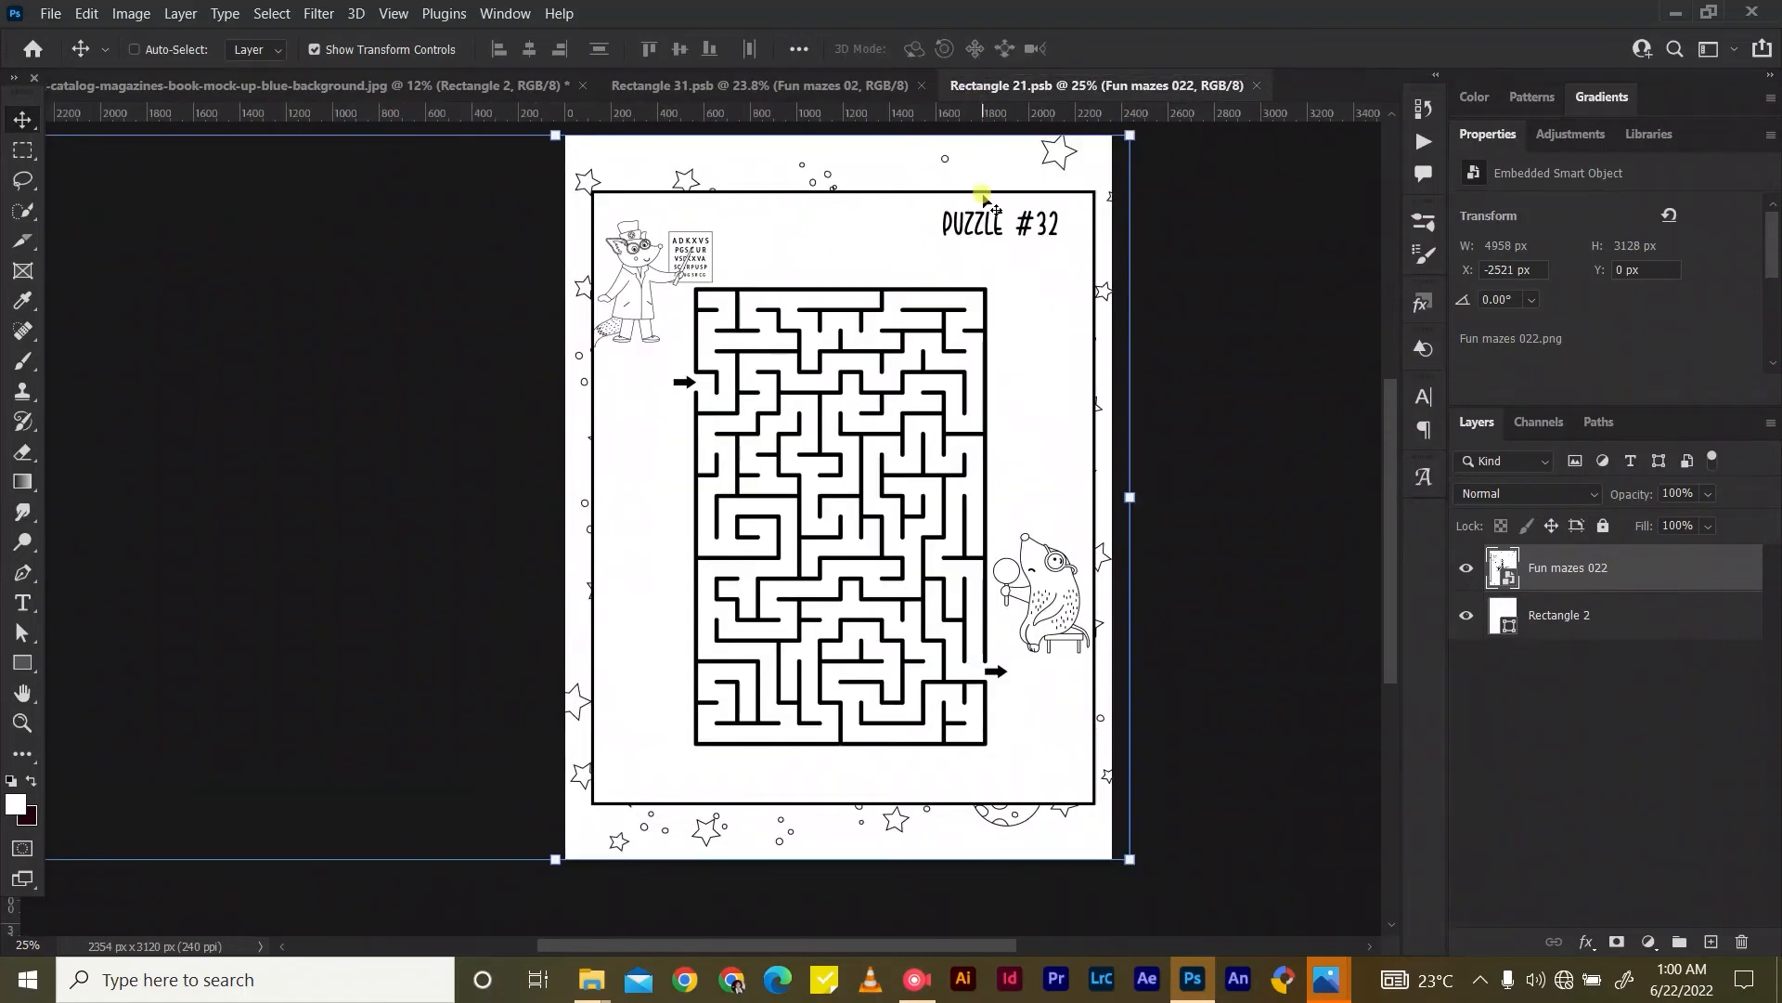
key(Delete)
click(50, 13)
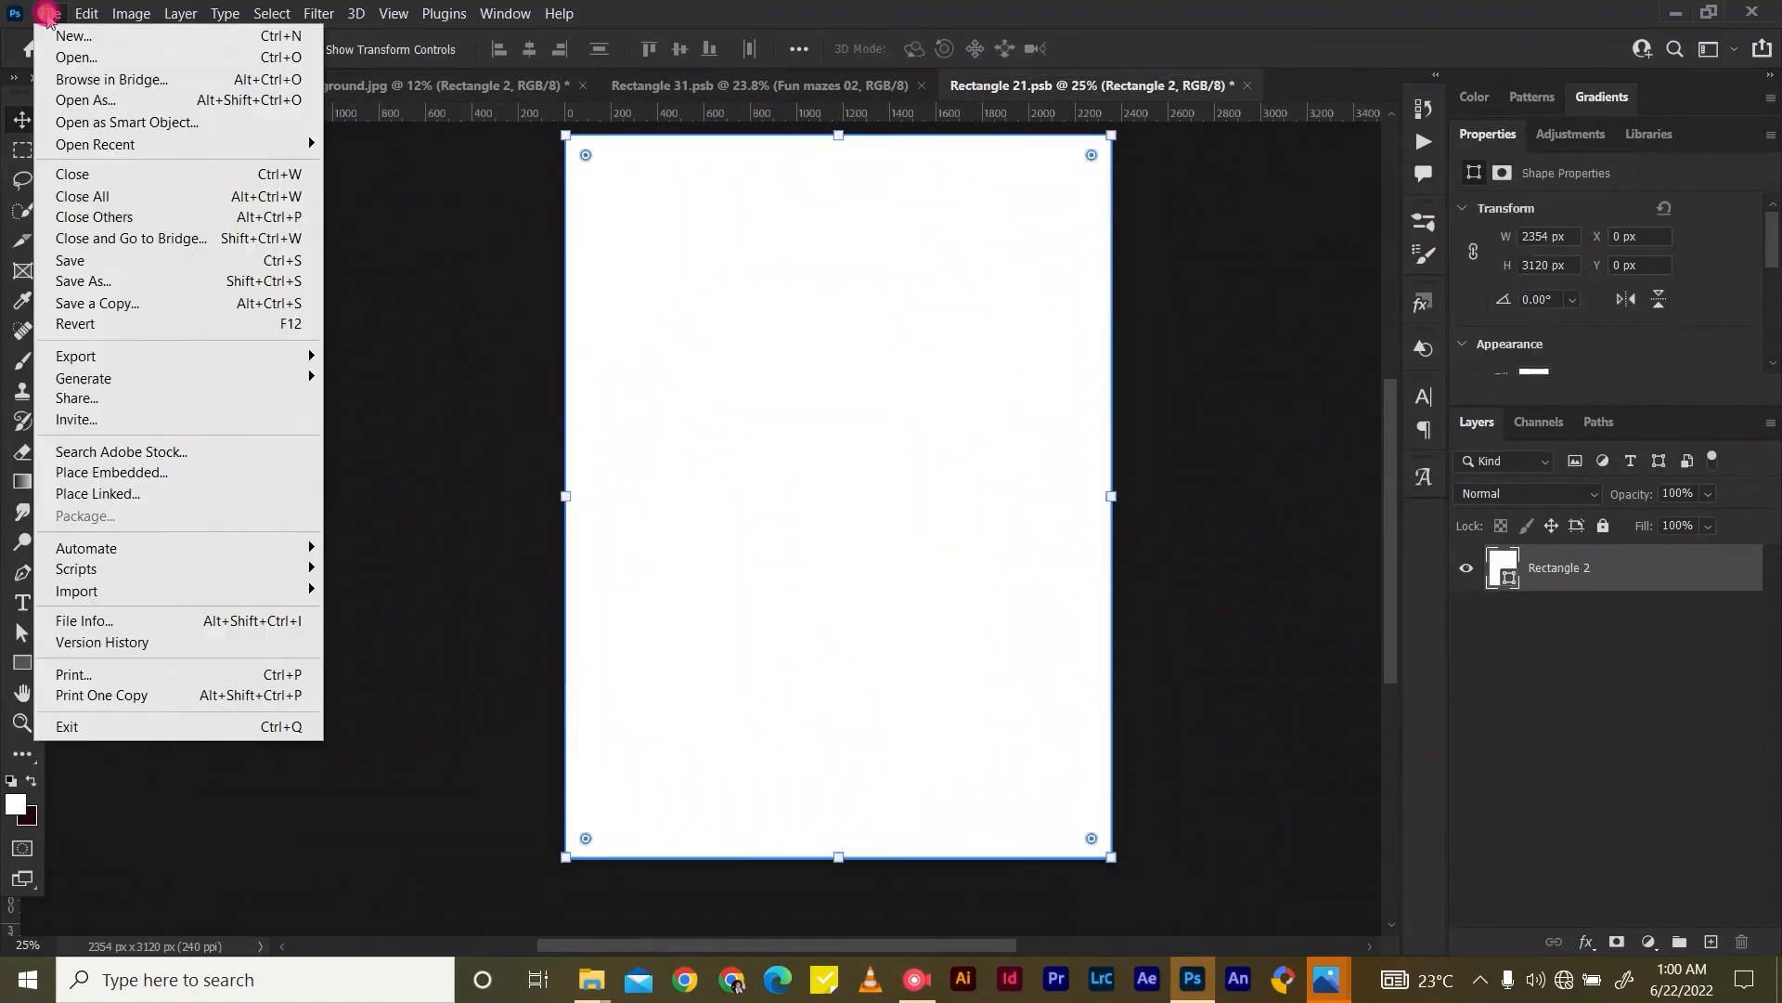
click(109, 473)
click(350, 226)
click(688, 518)
Scale the Fun mazes 02 image to about 126% and position its Puzzle #1 half over the page.
drag(670, 526, 671, 337)
drag(1112, 479, 1112, 754)
drag(513, 659, 276, 899)
drag(700, 677, 1007, 681)
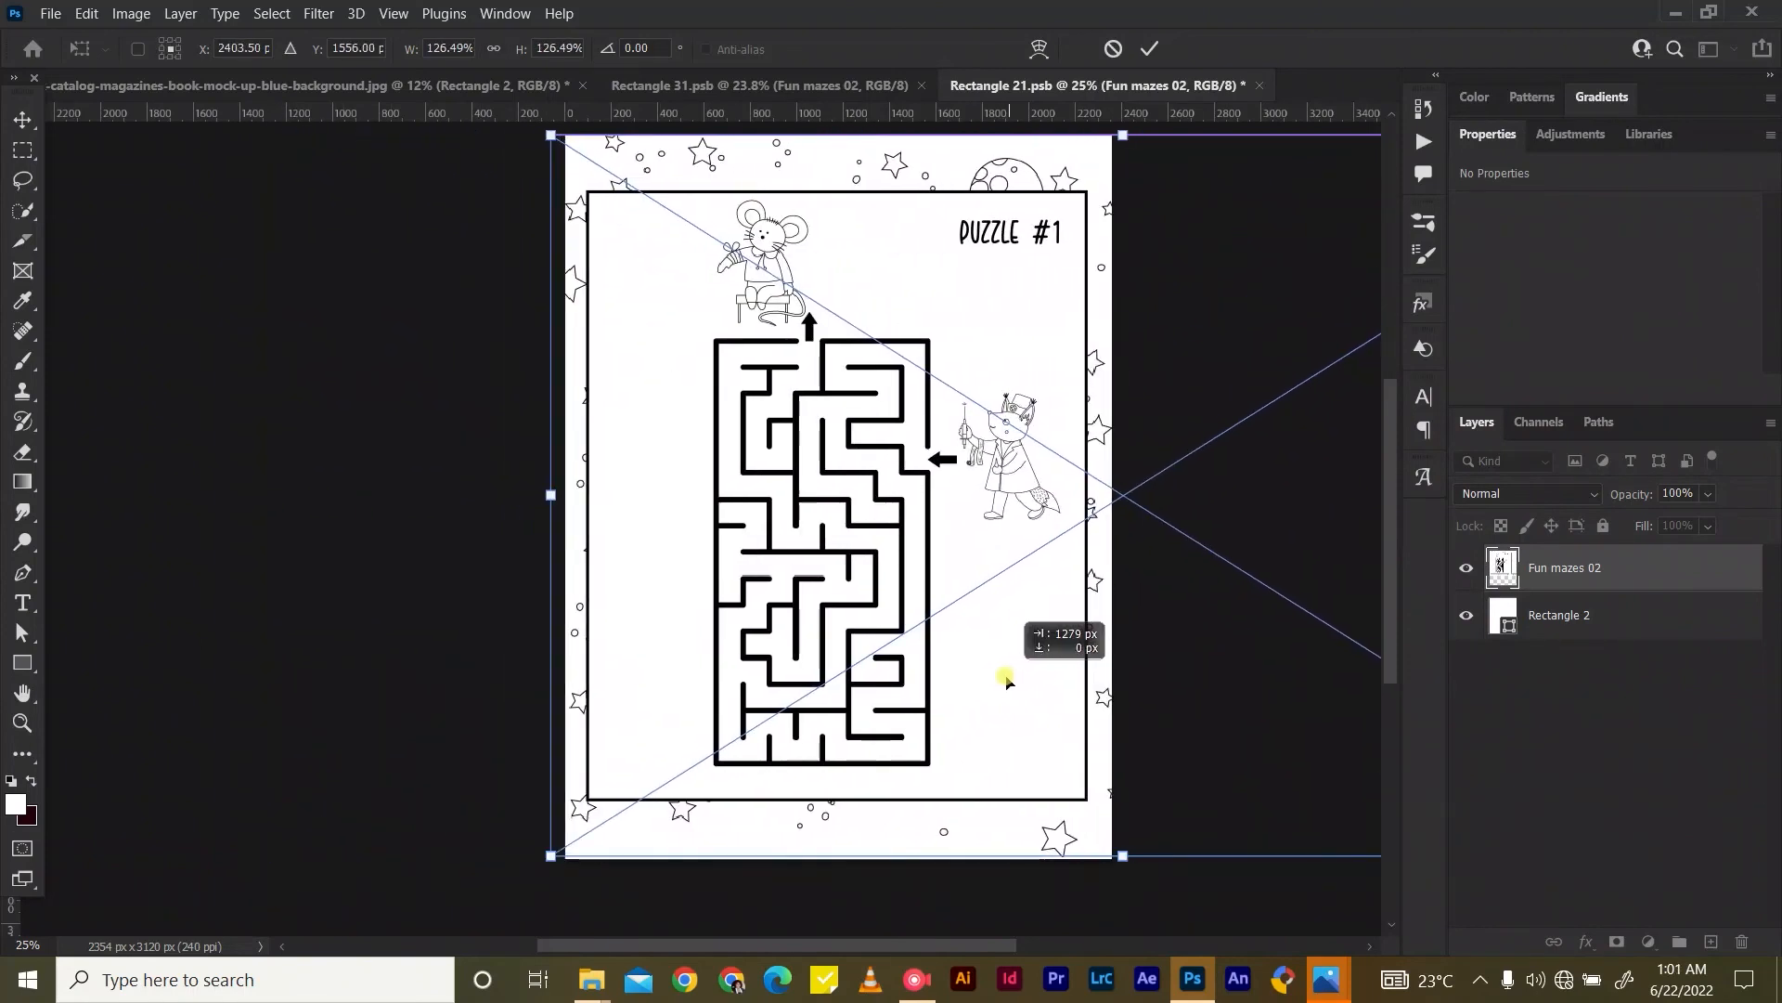
Commit the Puzzle #1 placement, save the Rectangle 2 contents and close both smart object documents to return to the mockup.
click(1149, 48)
key(ctrl+s)
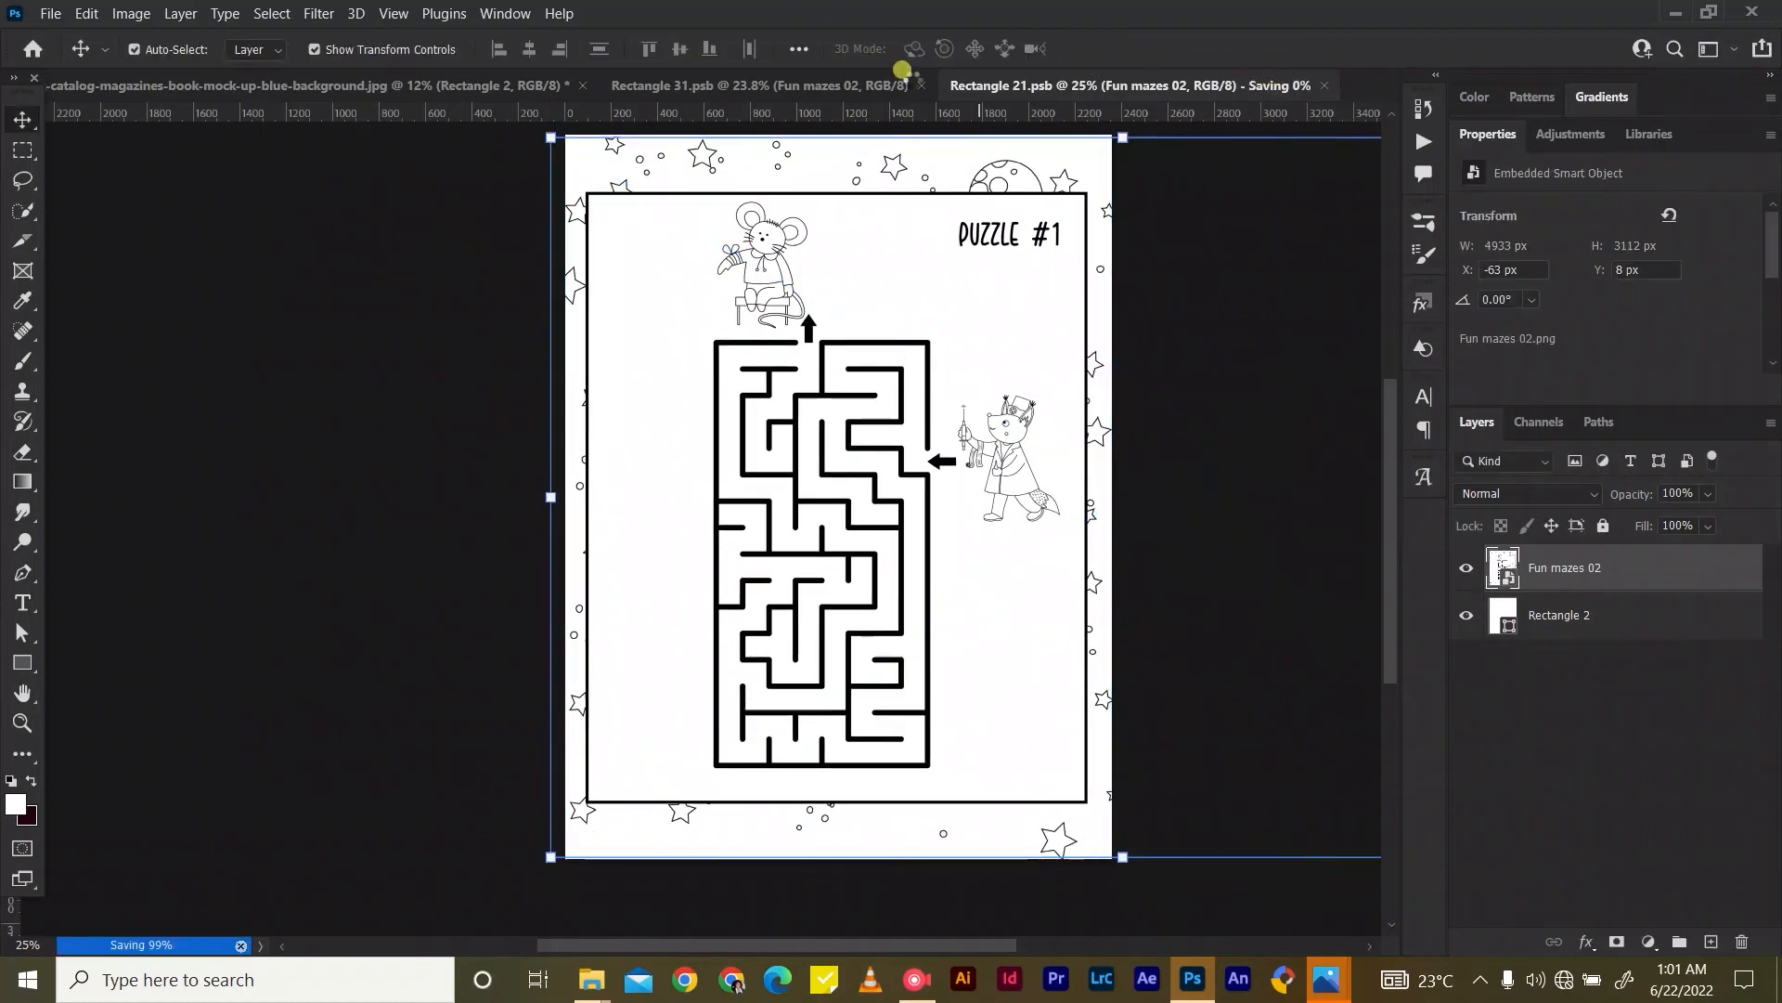
click(1253, 86)
click(922, 85)
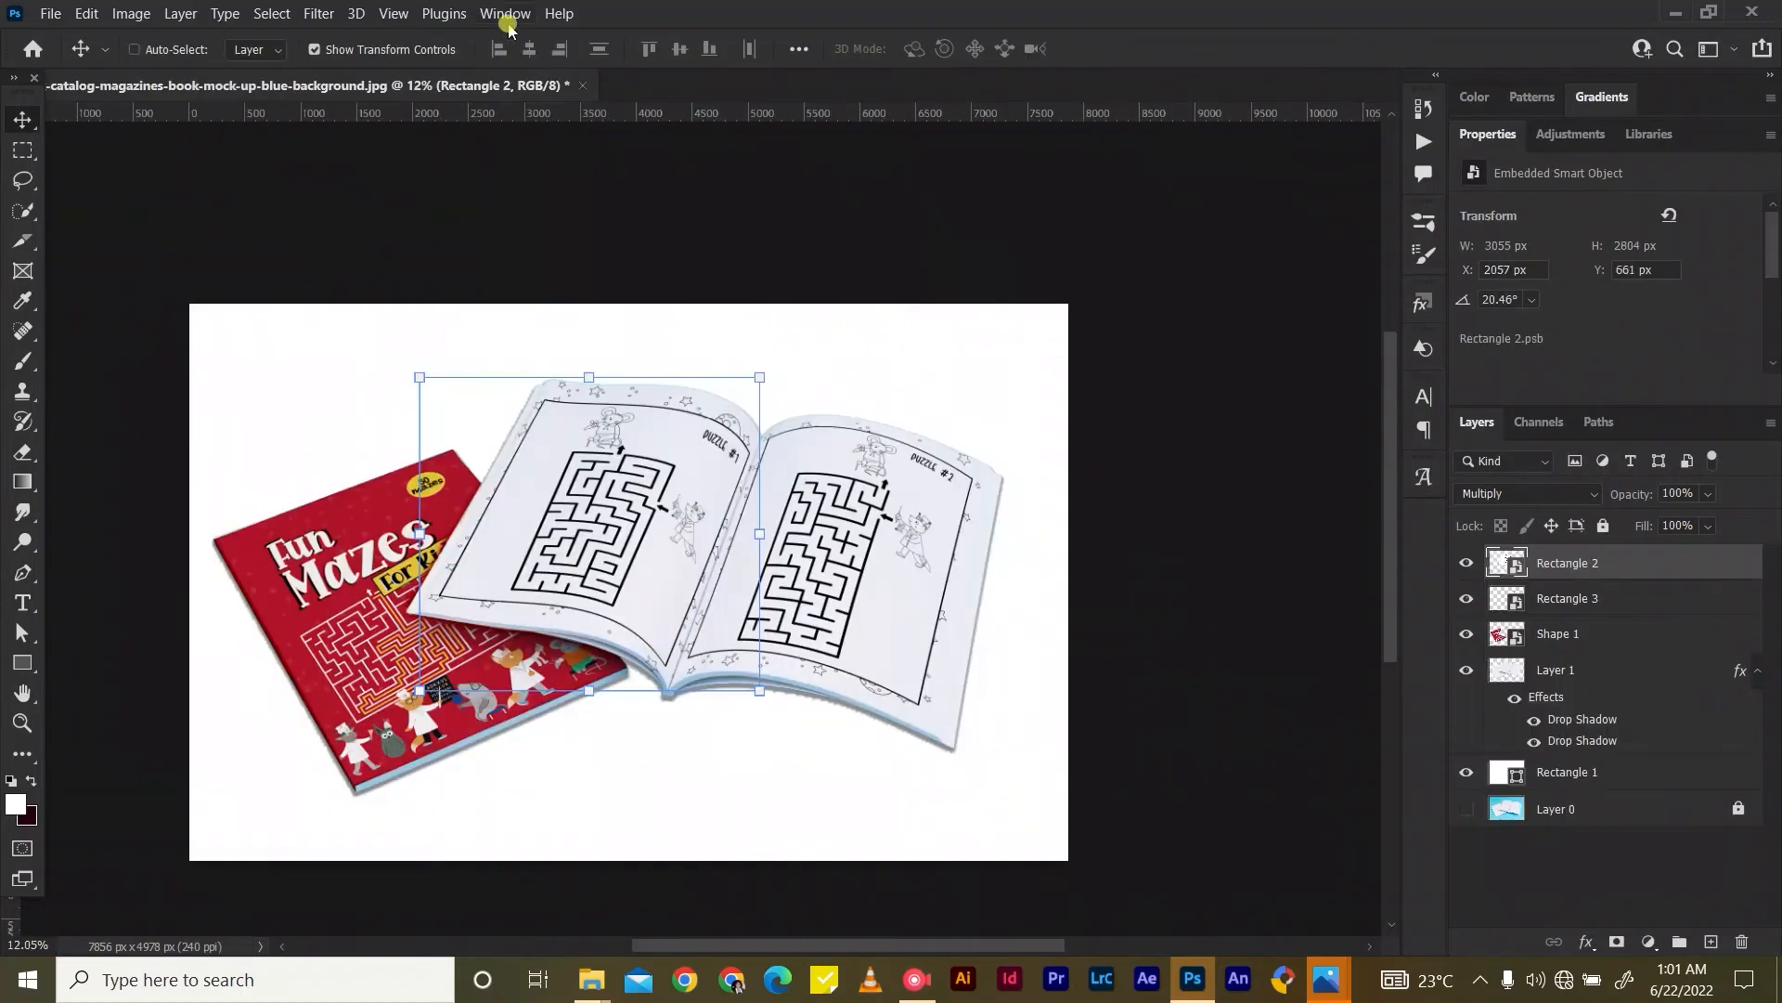
click(1206, 351)
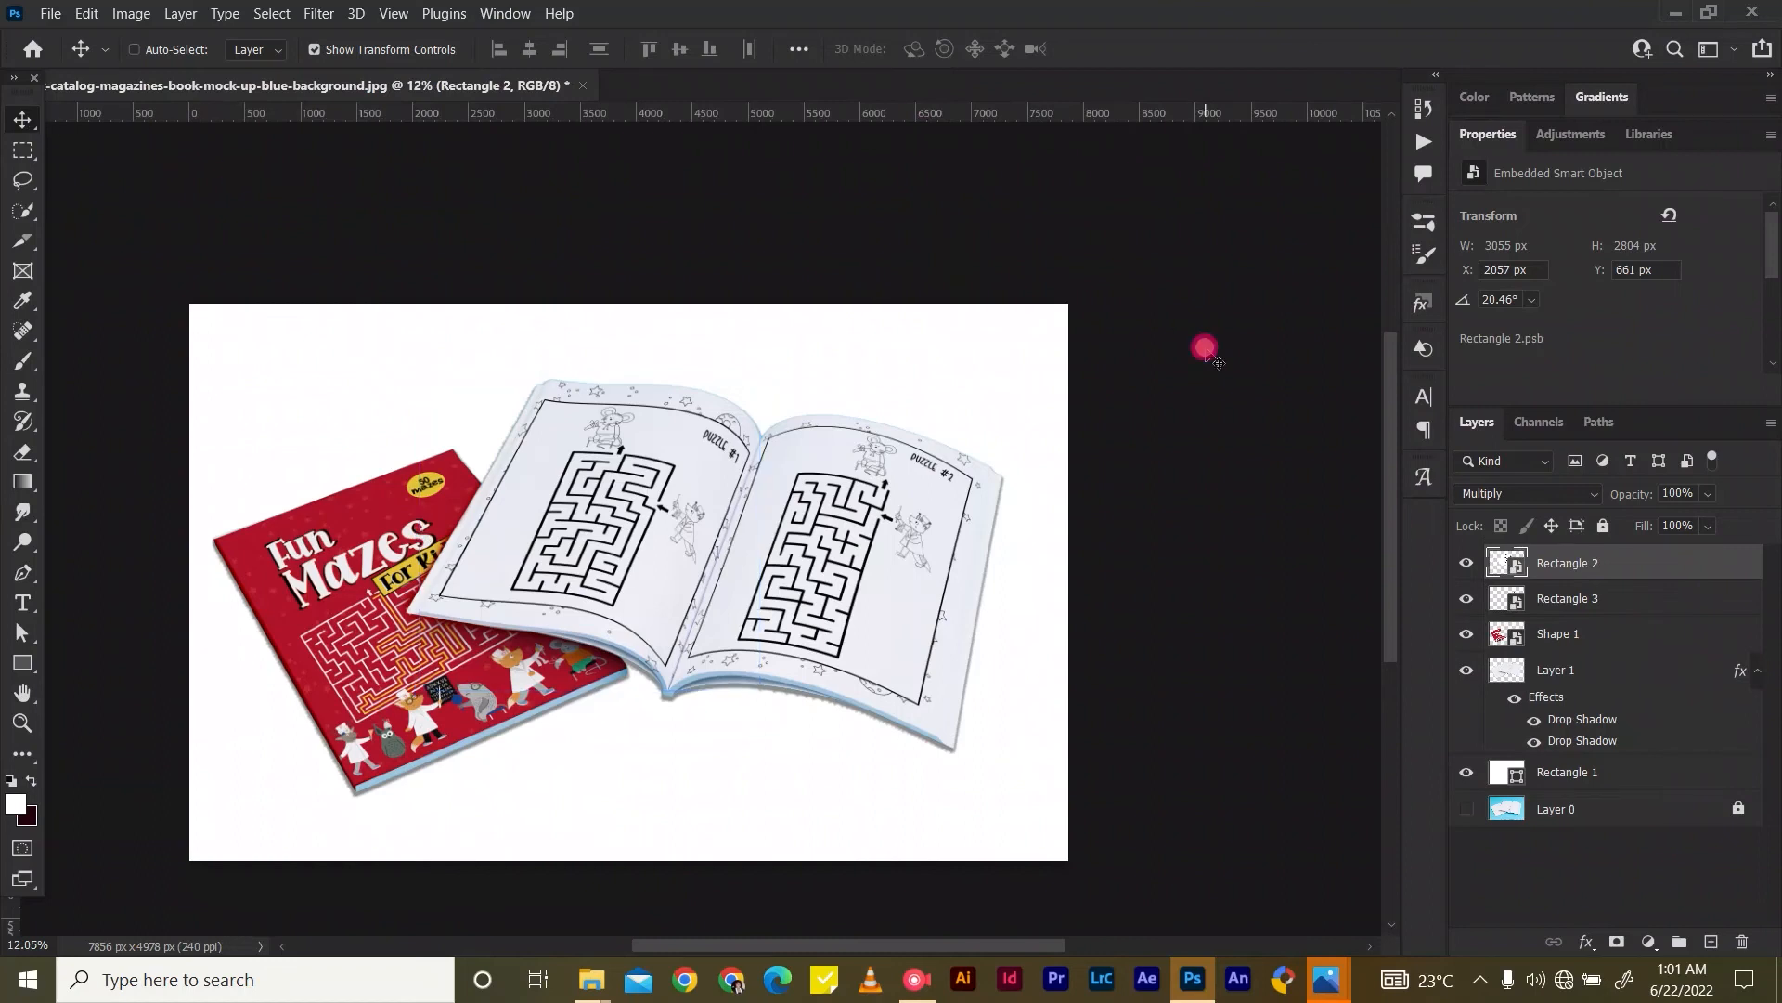
Start saving the mockup under a new name and browse the A+ content, Templates and Documents folders for a save location.
key(ctrl+shift+s)
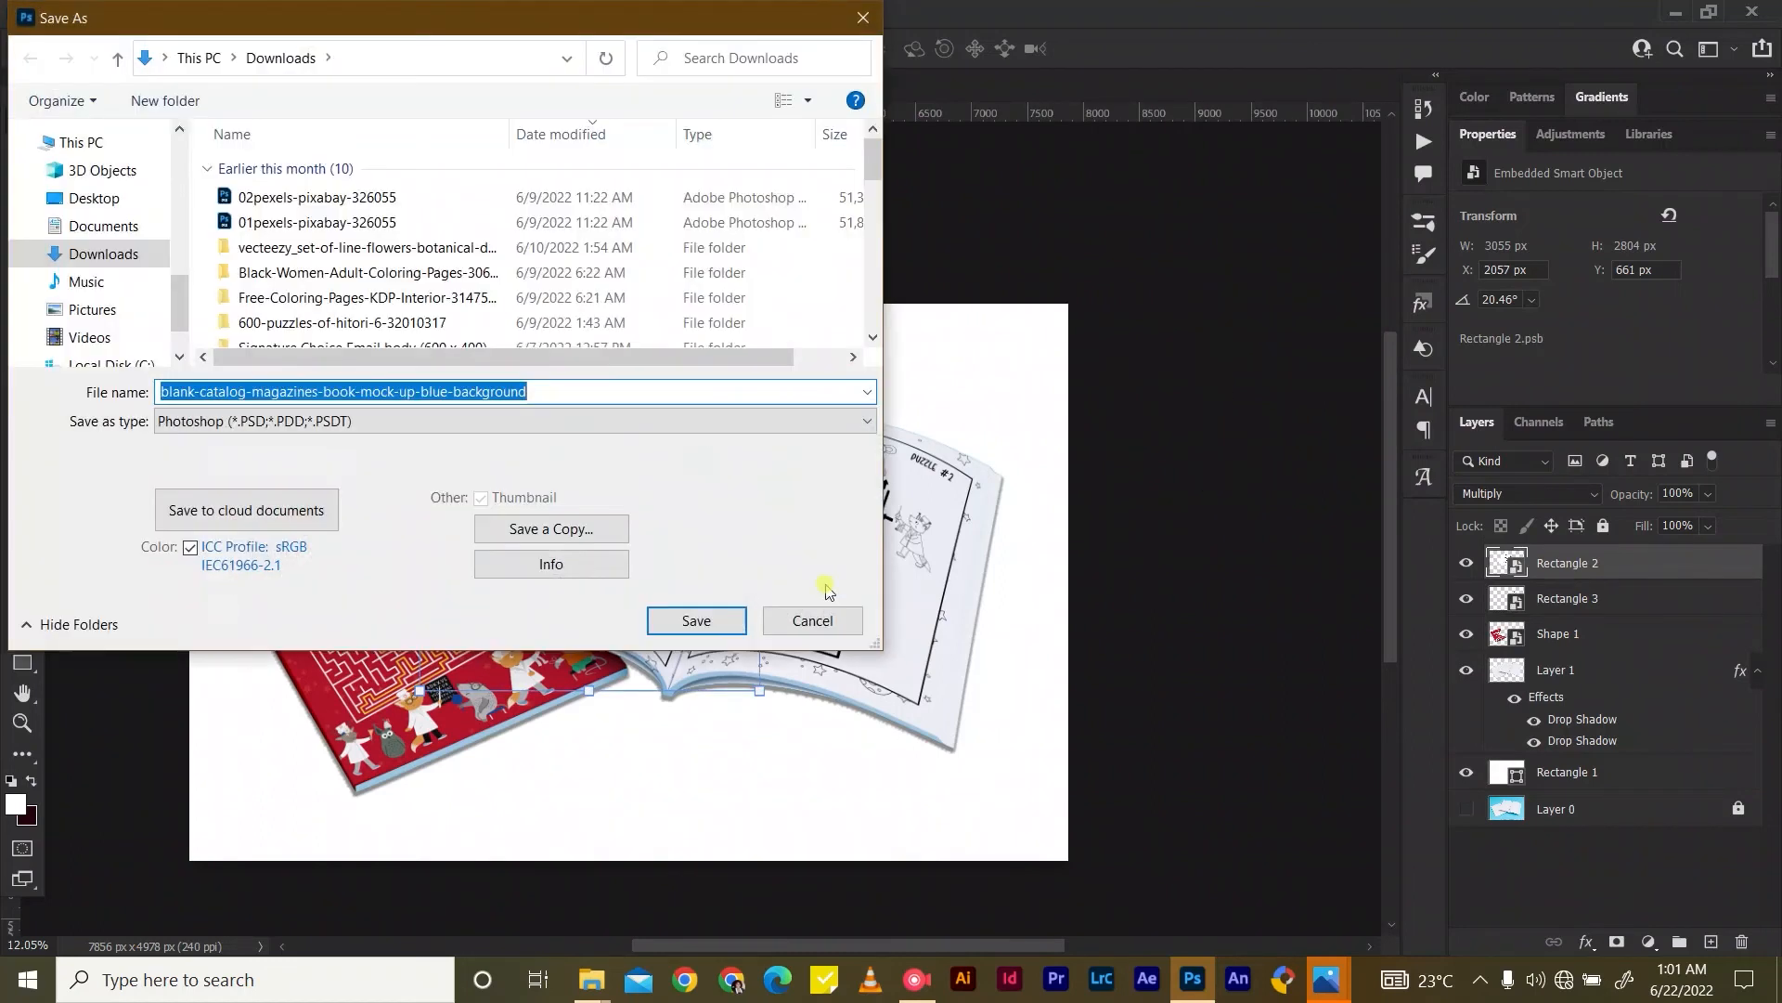
click(179, 206)
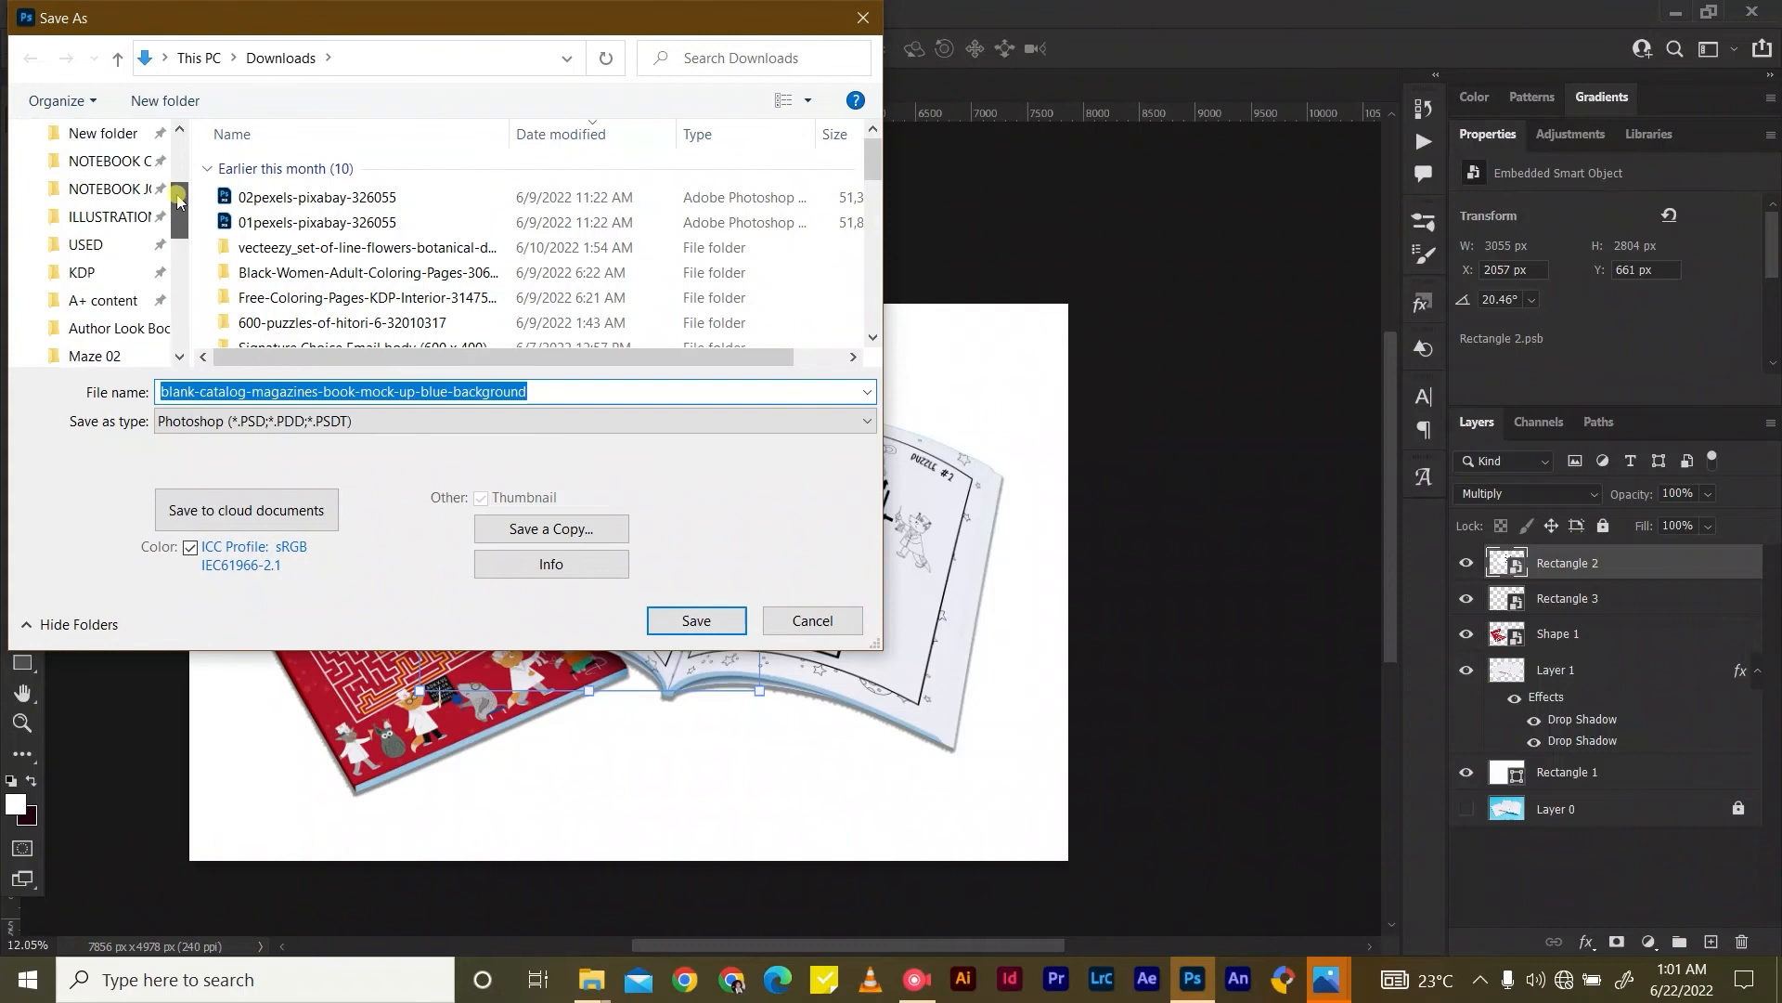
click(104, 245)
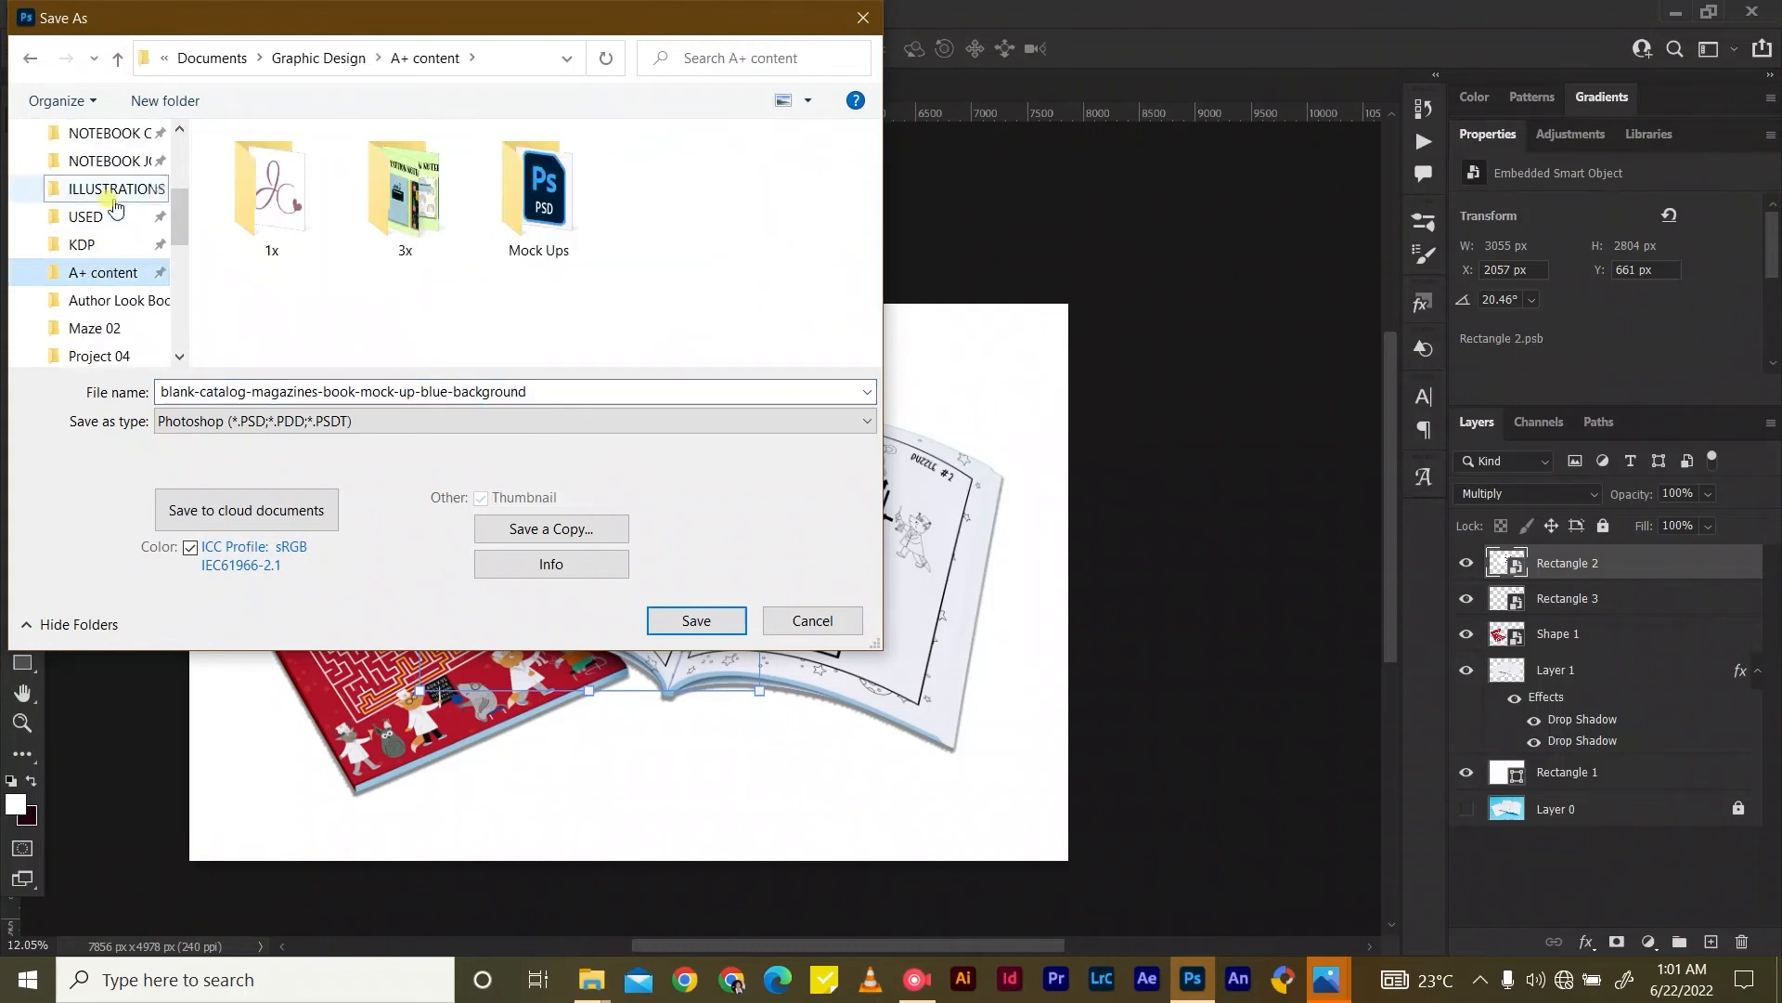
click(319, 58)
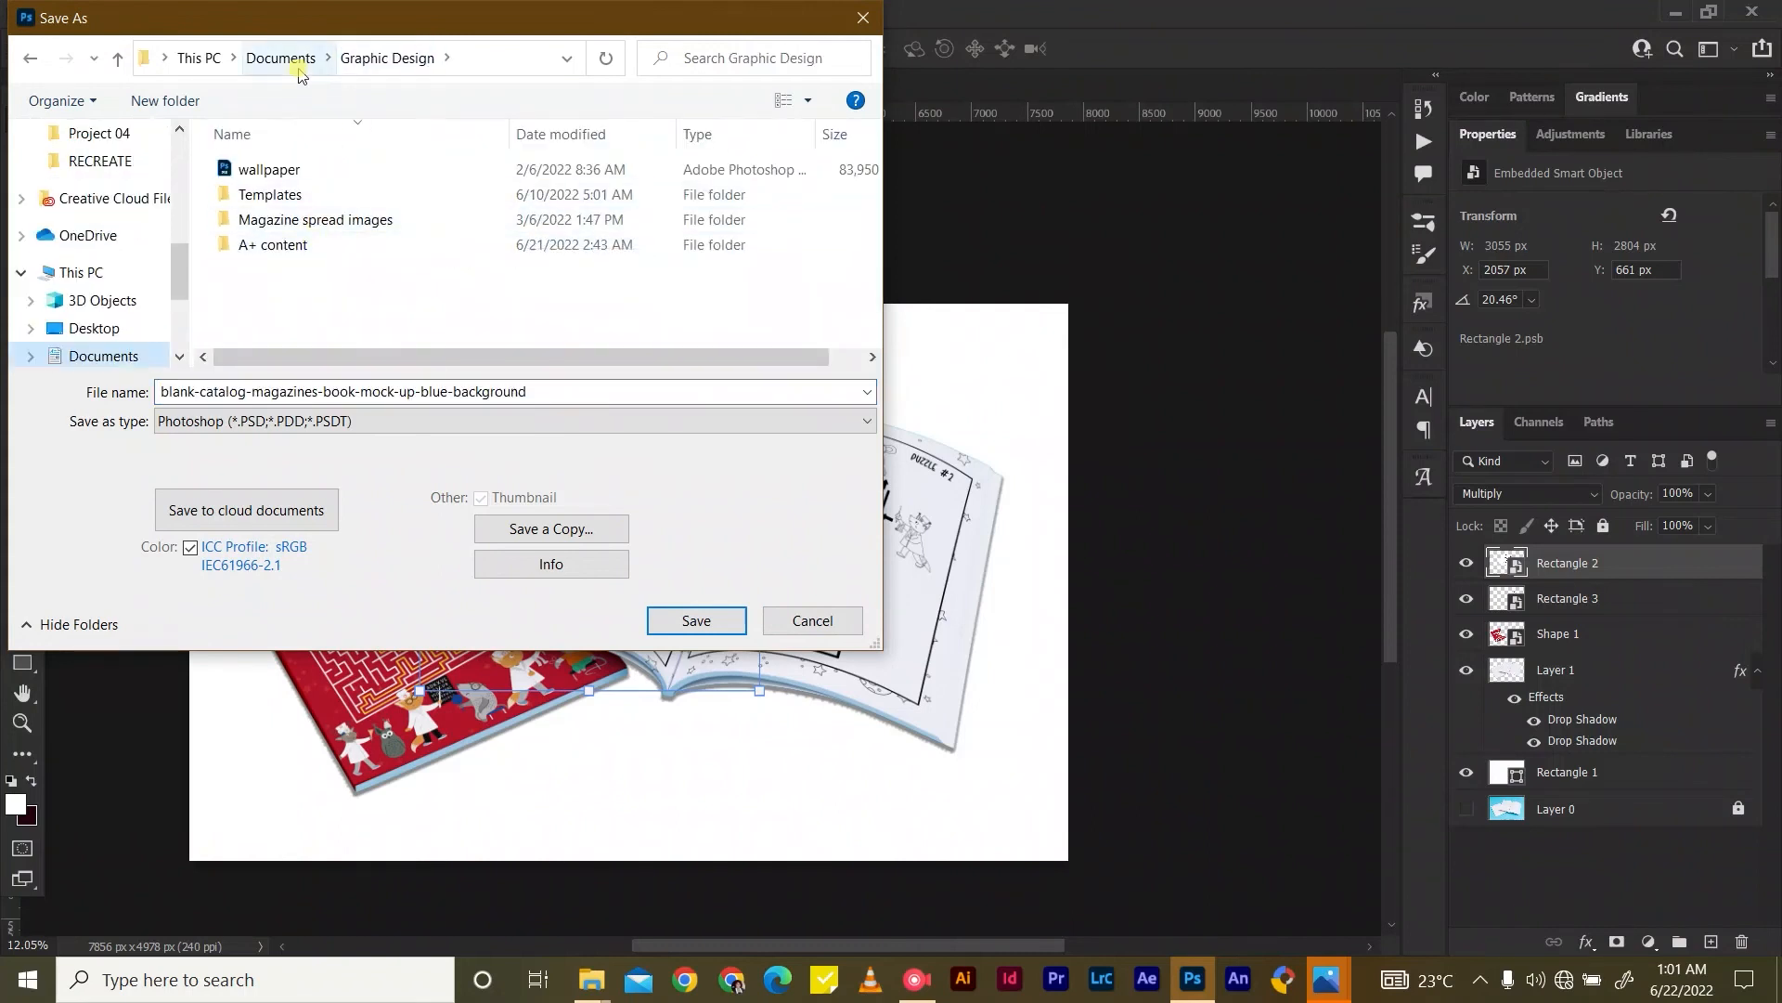
double_click(279, 194)
scroll(705, 278, down, 1)
scroll(650, 295, up, 1)
scroll(647, 297, down, 1)
scroll(647, 297, up, 1)
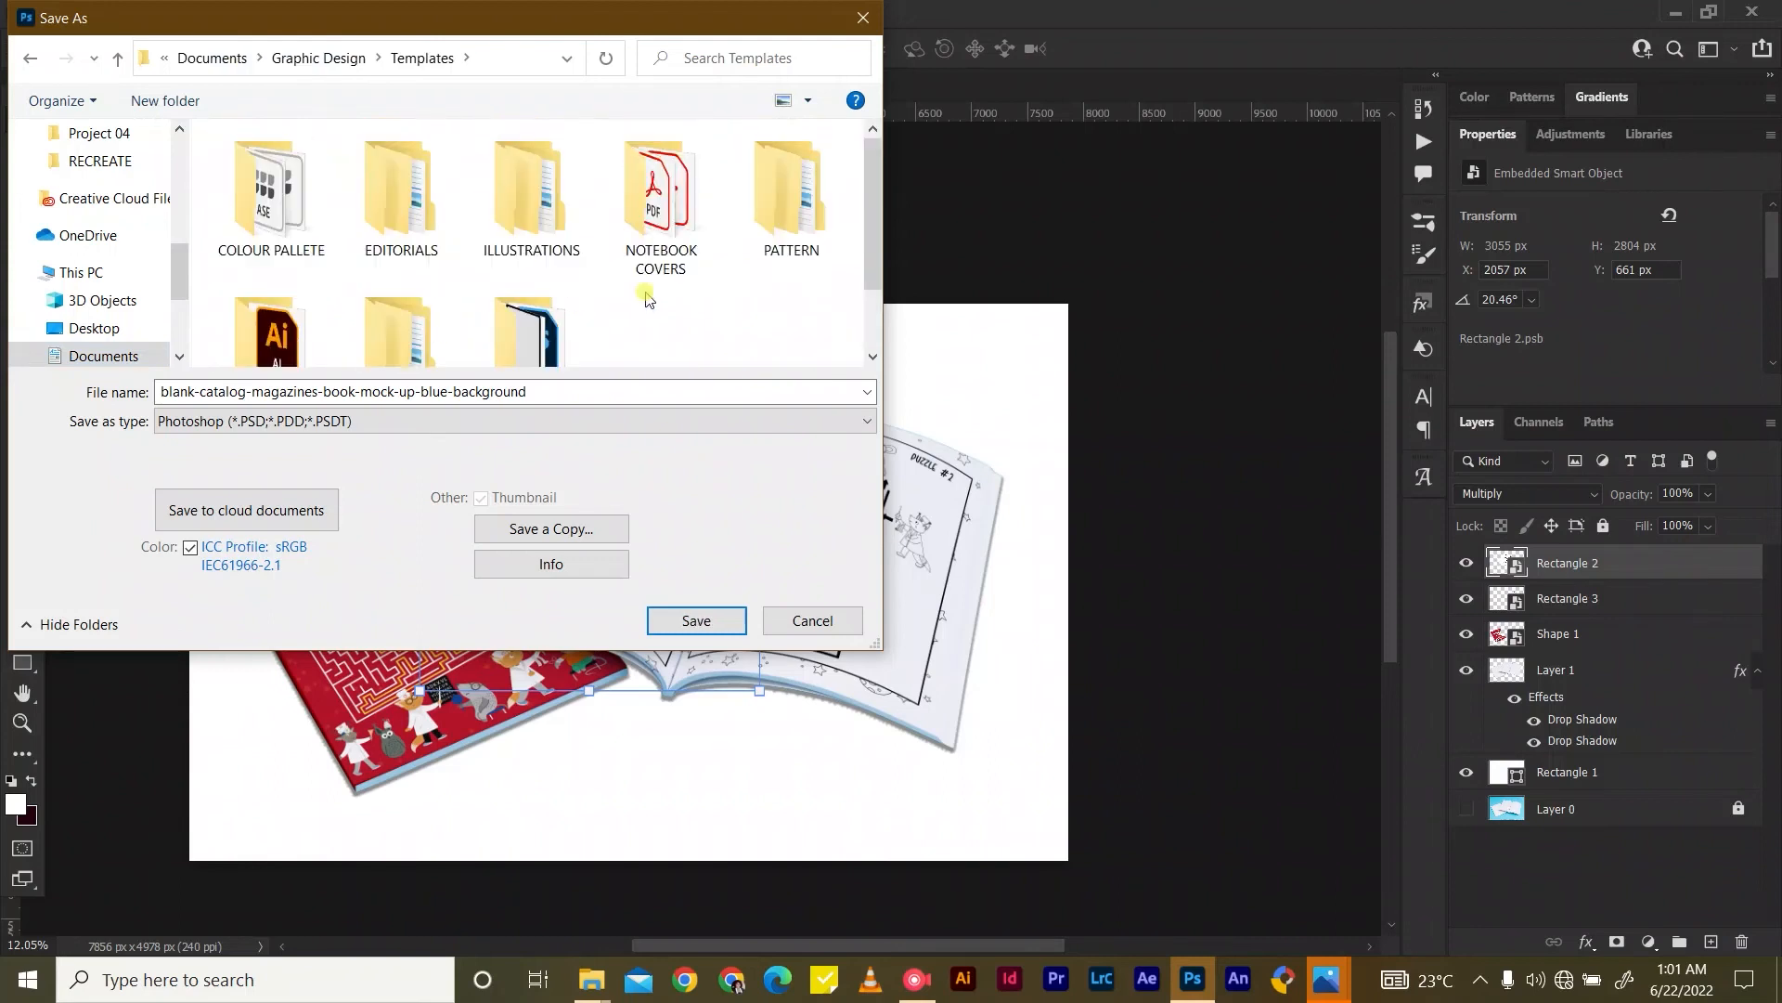
click(318, 57)
click(280, 58)
scroll(777, 297, down, 1)
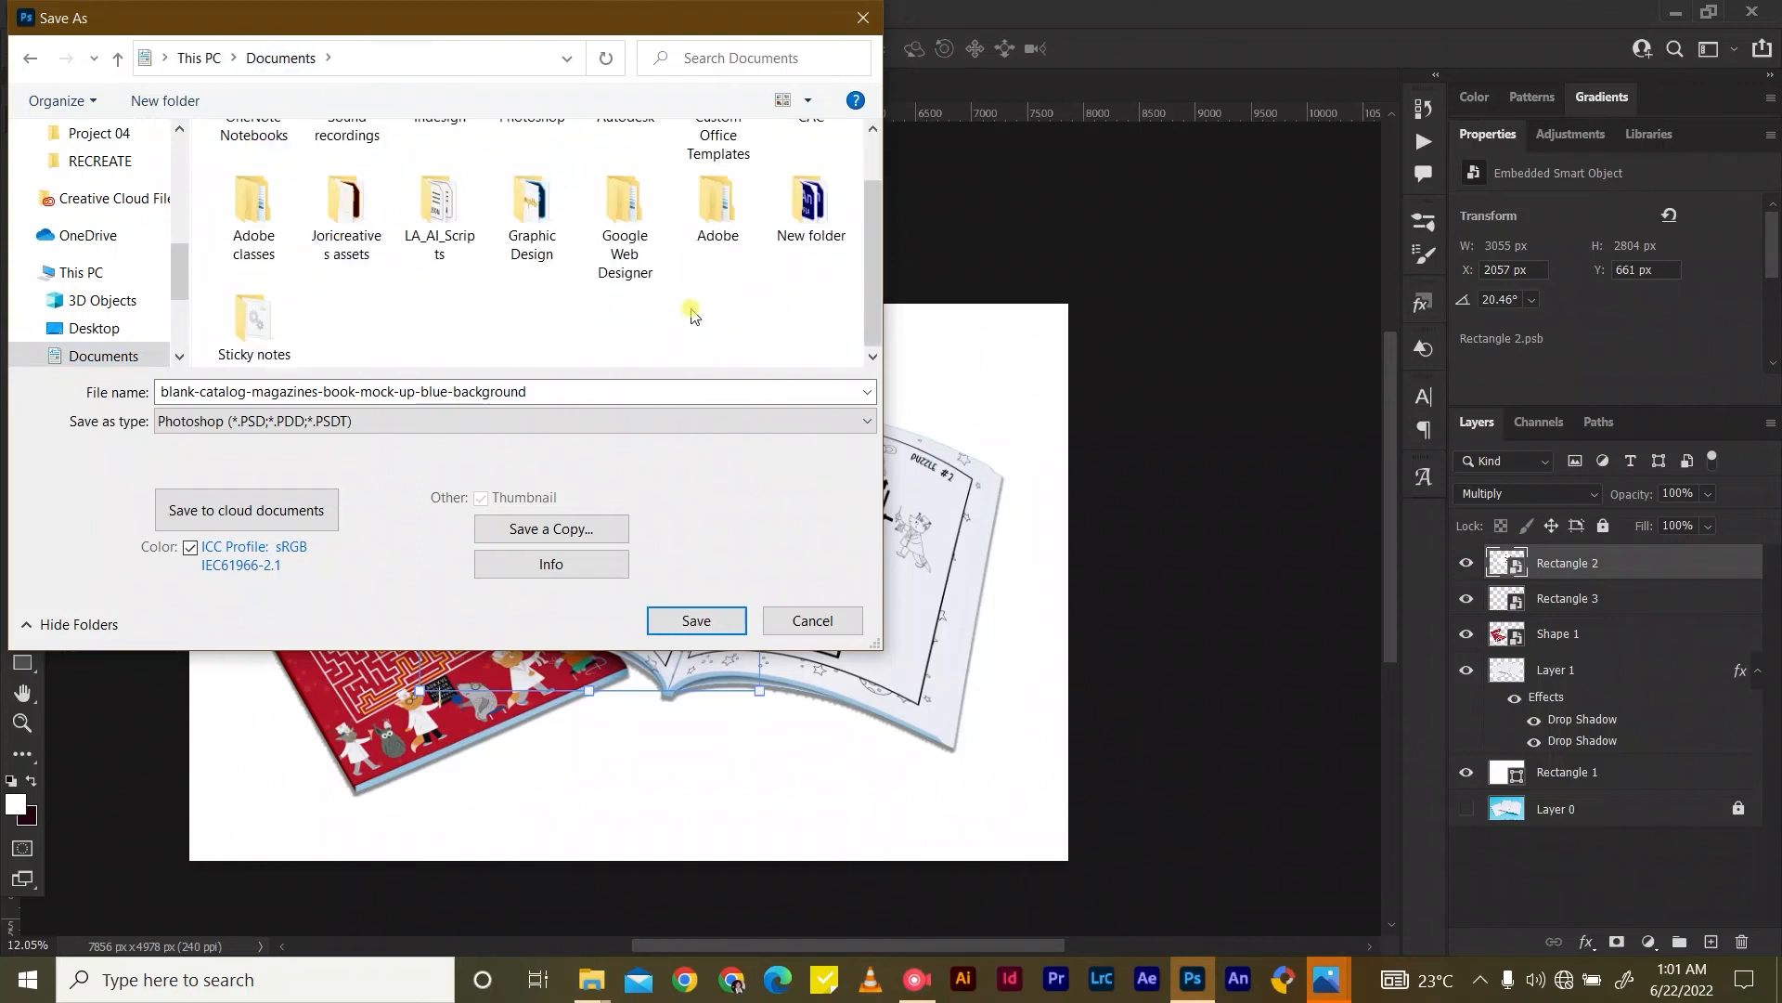
scroll(691, 316, up, 1)
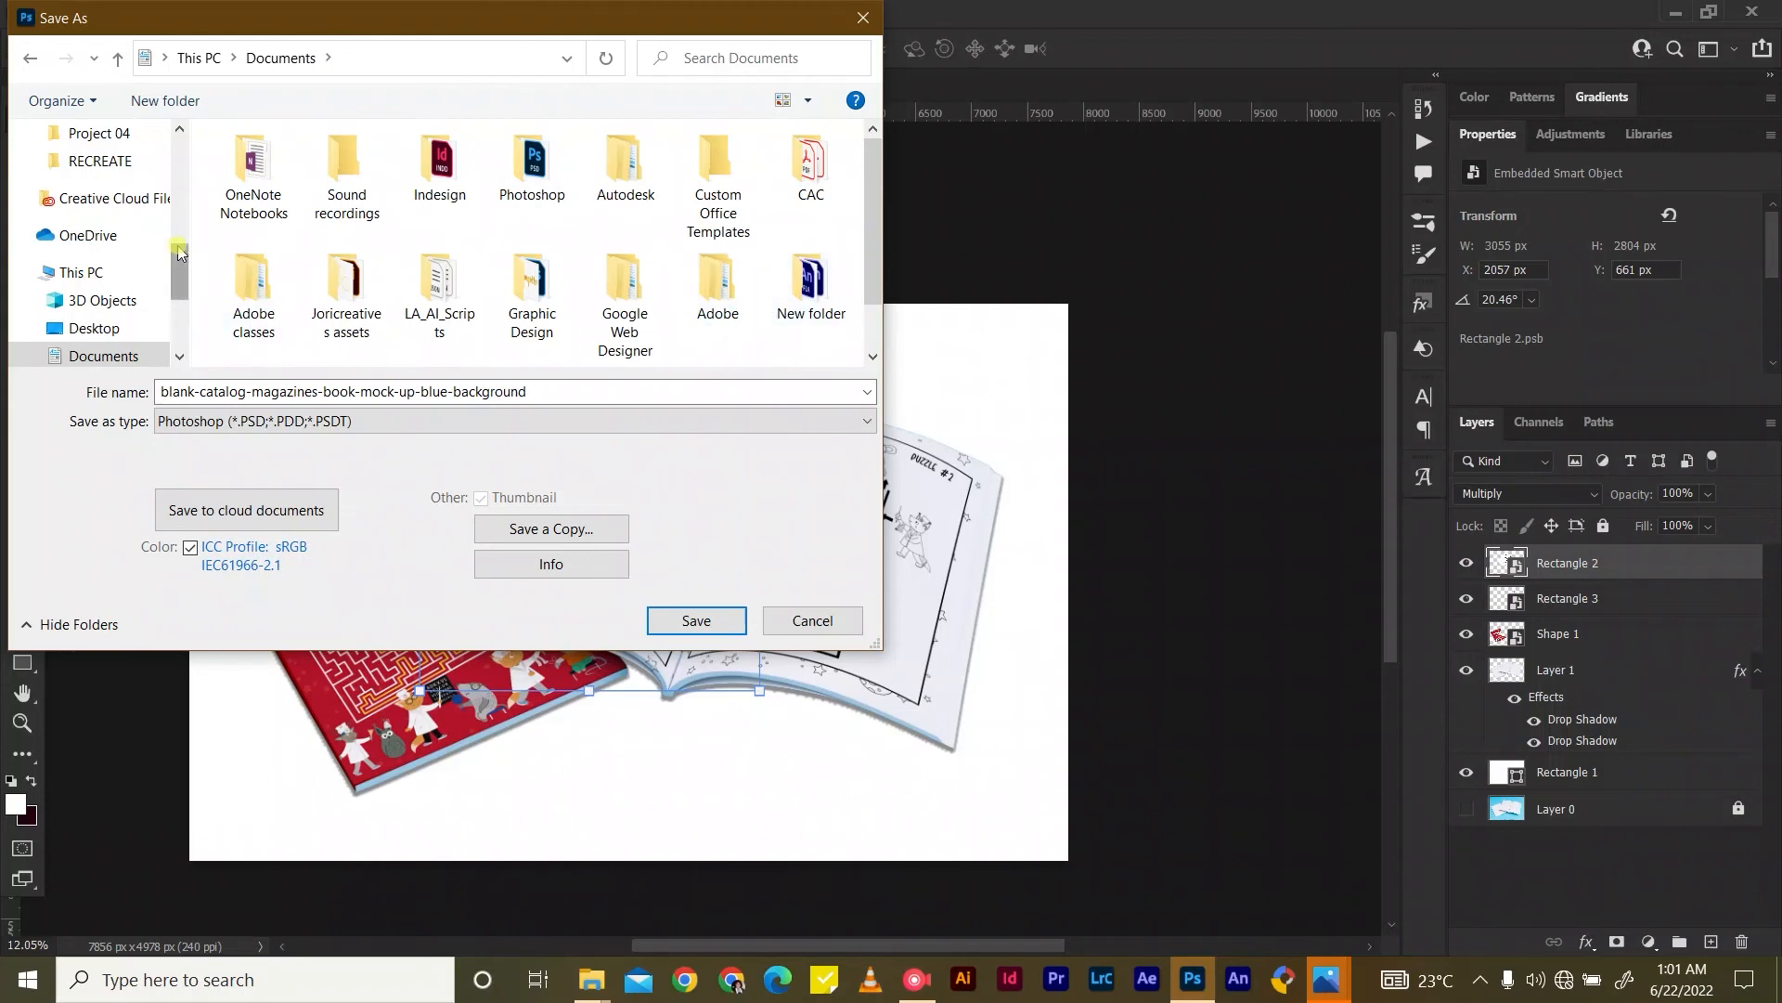
scroll(93, 243, up, 2)
Save the mockup as Book Mockup 2 in Photoshop format in the Mock Ups folder inside A+ content.
click(93, 243)
double_click(539, 243)
triple_click(538, 390)
text(Book)
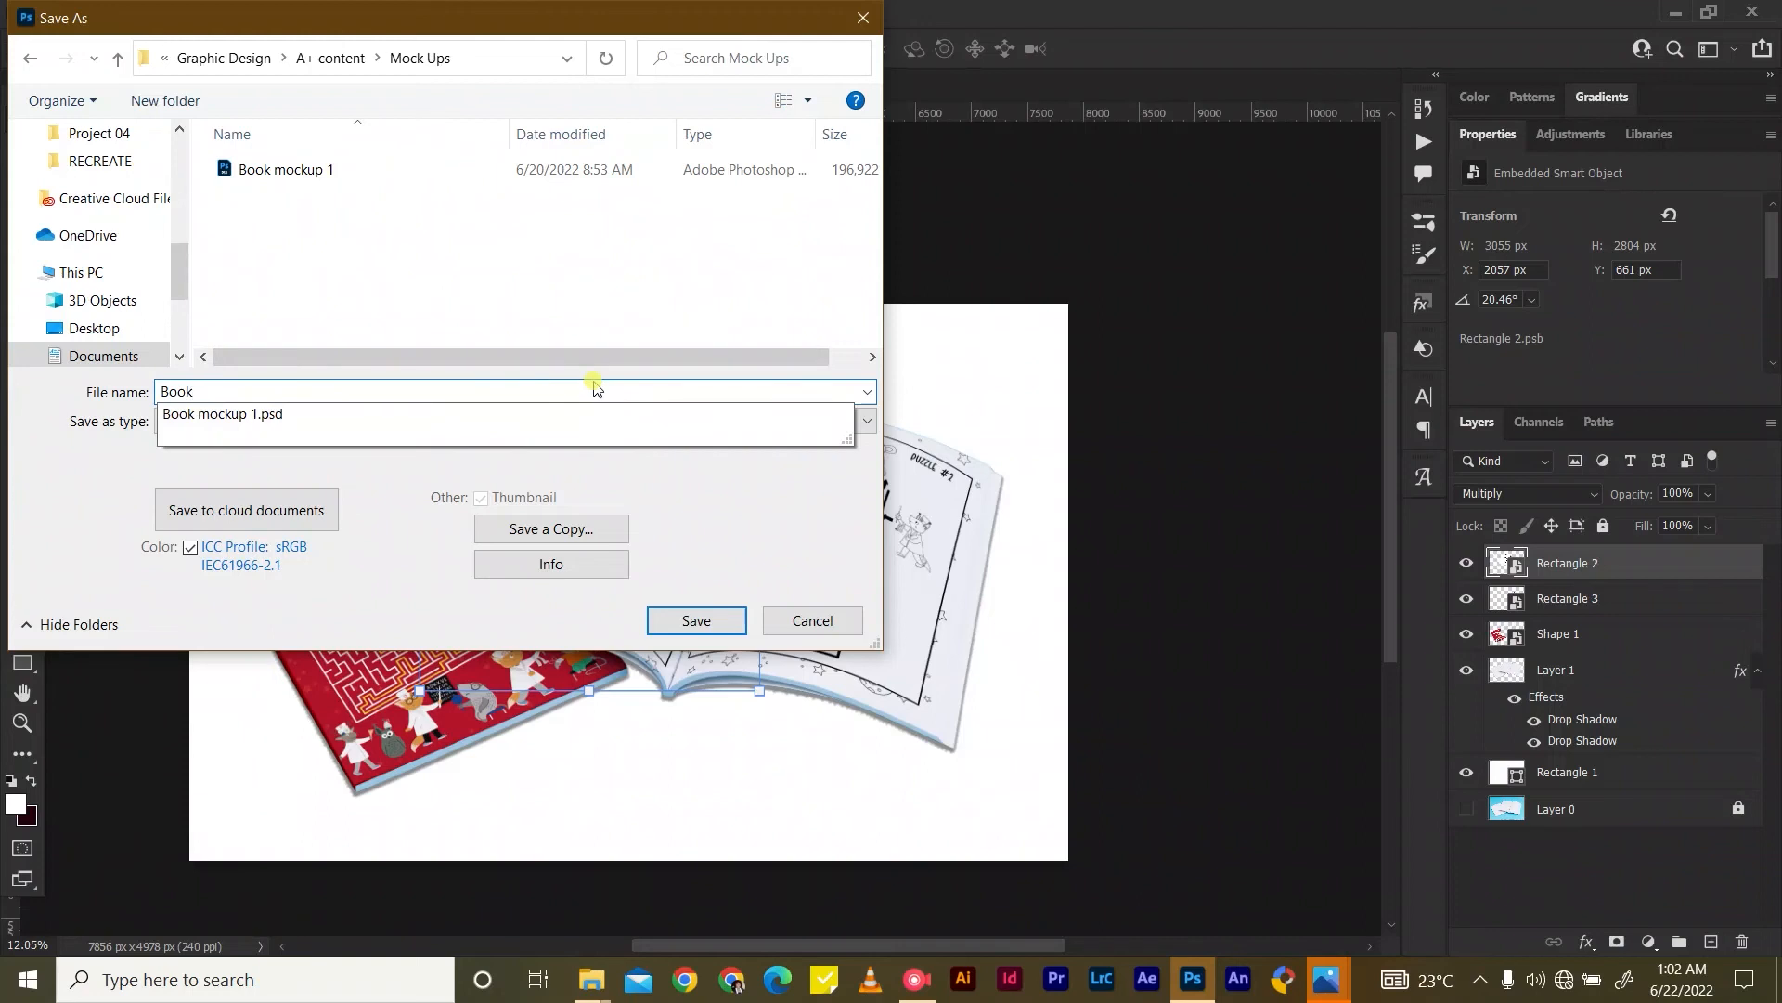
text( Mockup 2)
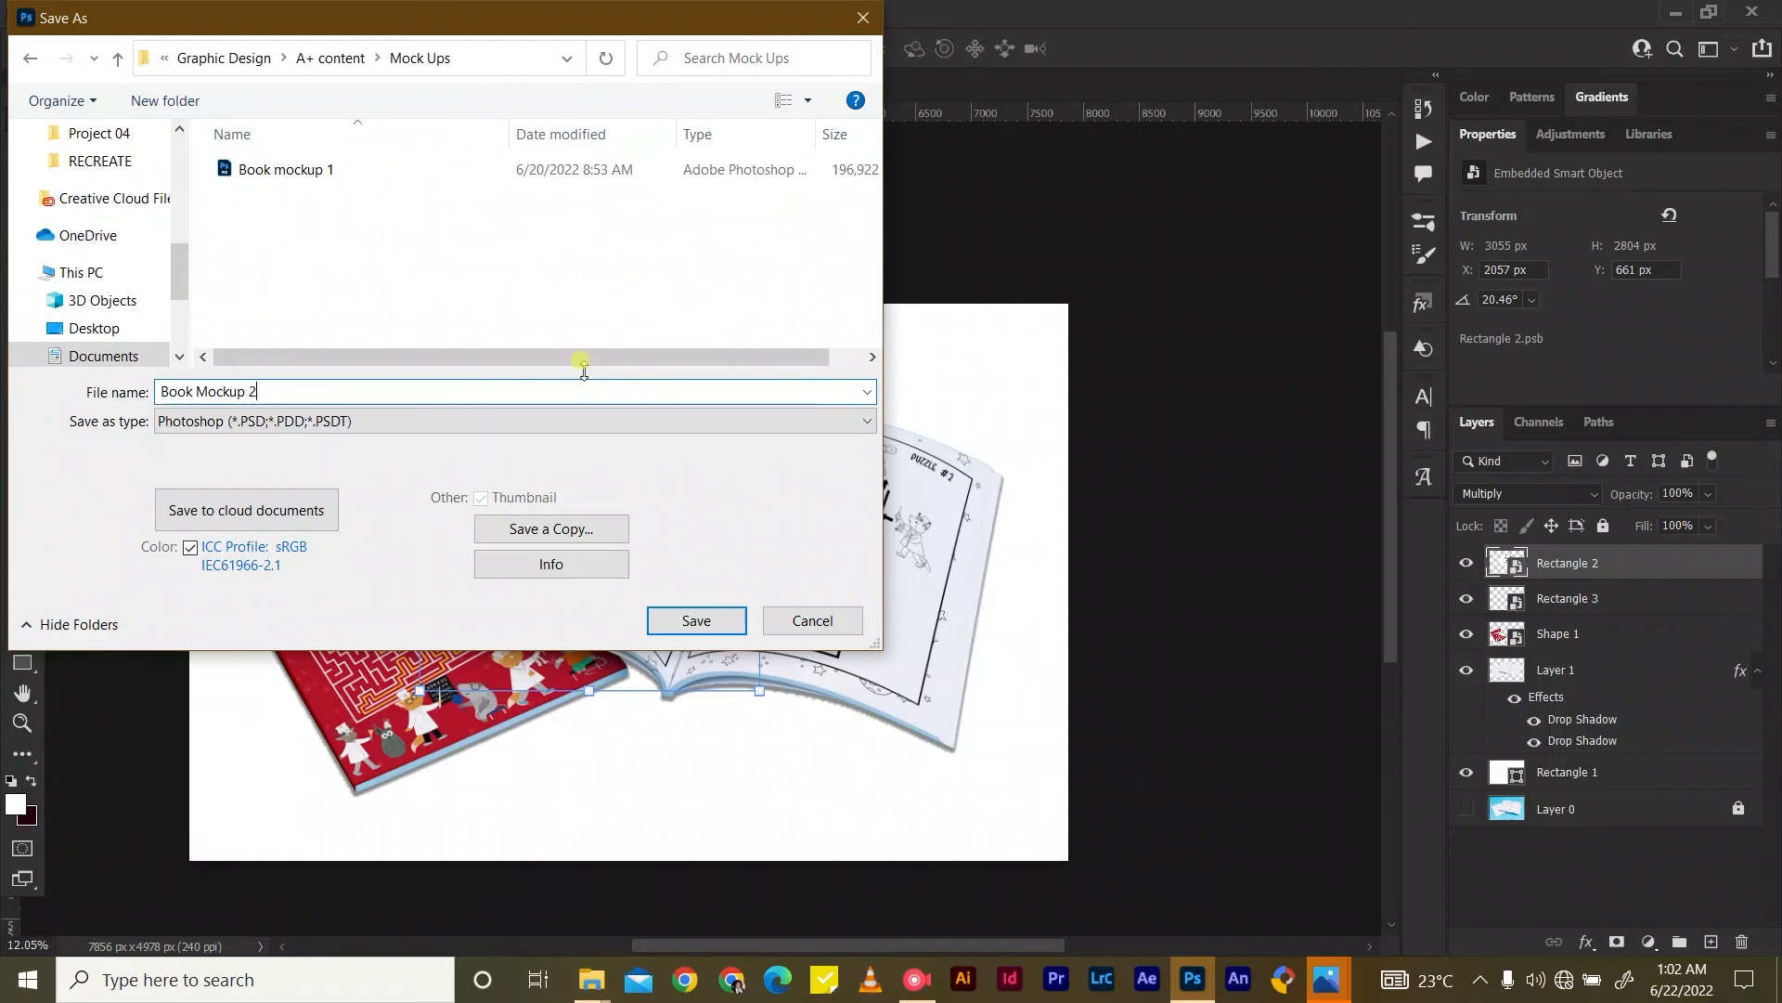
click(654, 618)
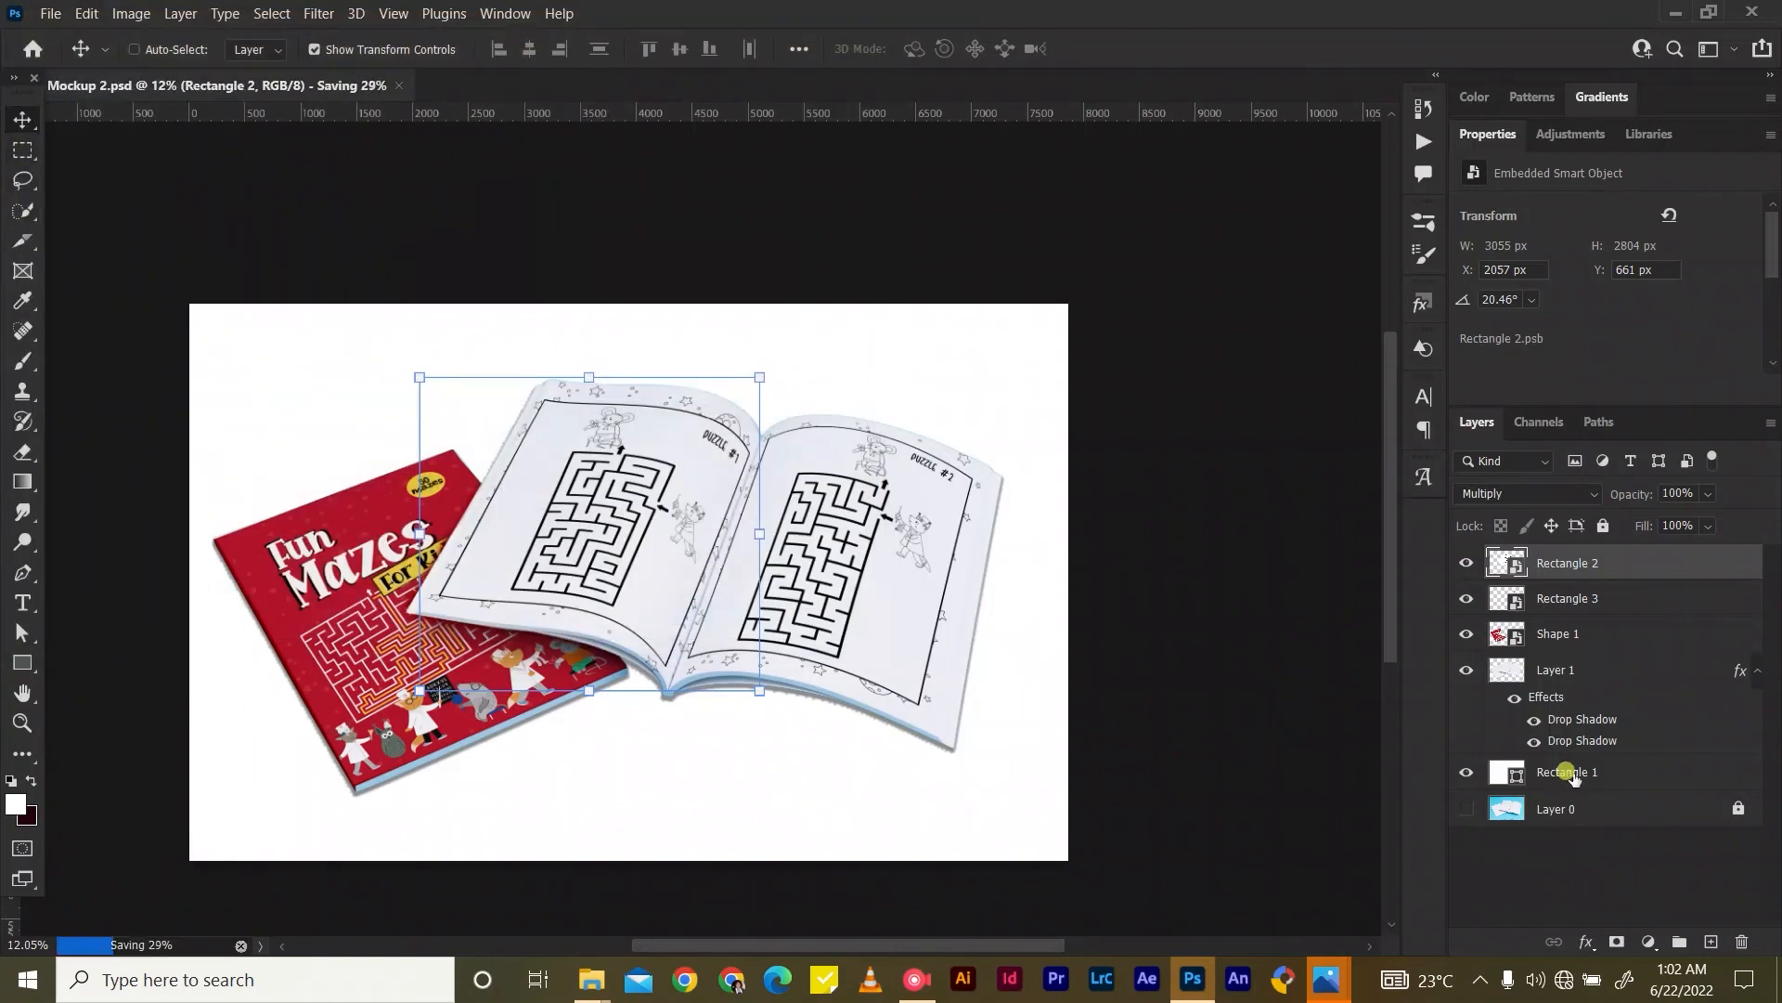
Show the Layer 0 photo beneath Rectangle 1 and set Rectangle 1's blend mode to Multiply.
click(1535, 776)
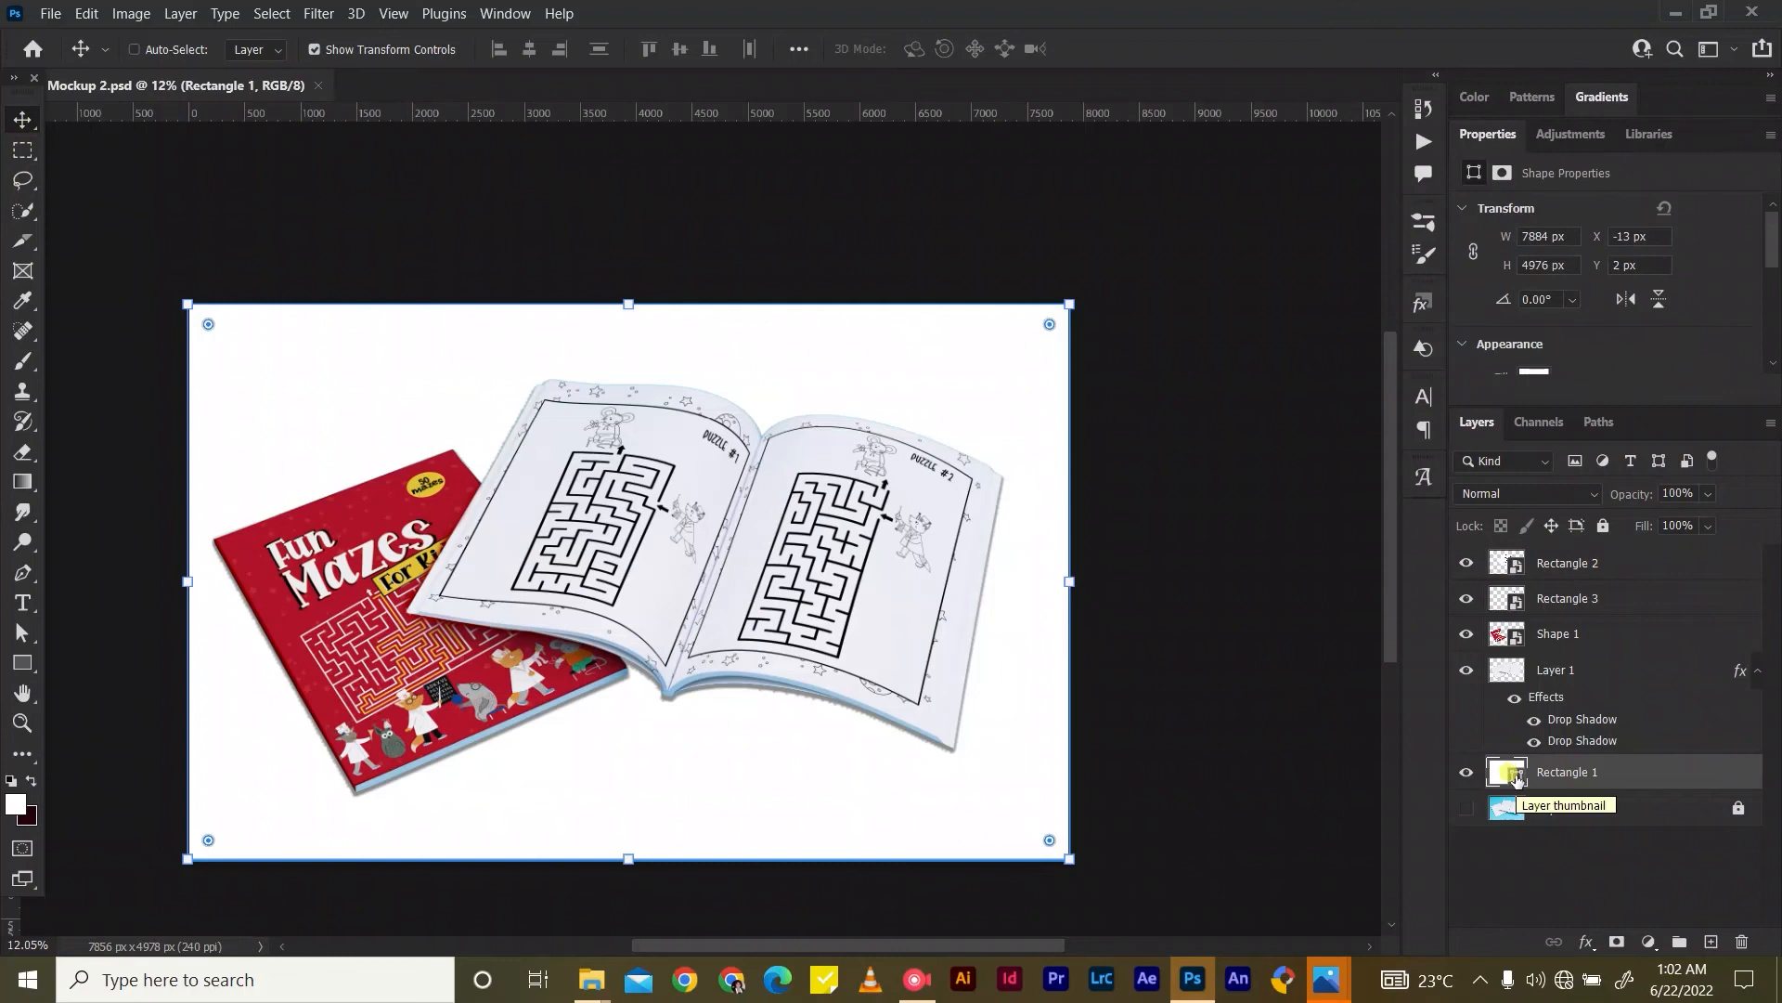
click(1467, 772)
click(1465, 809)
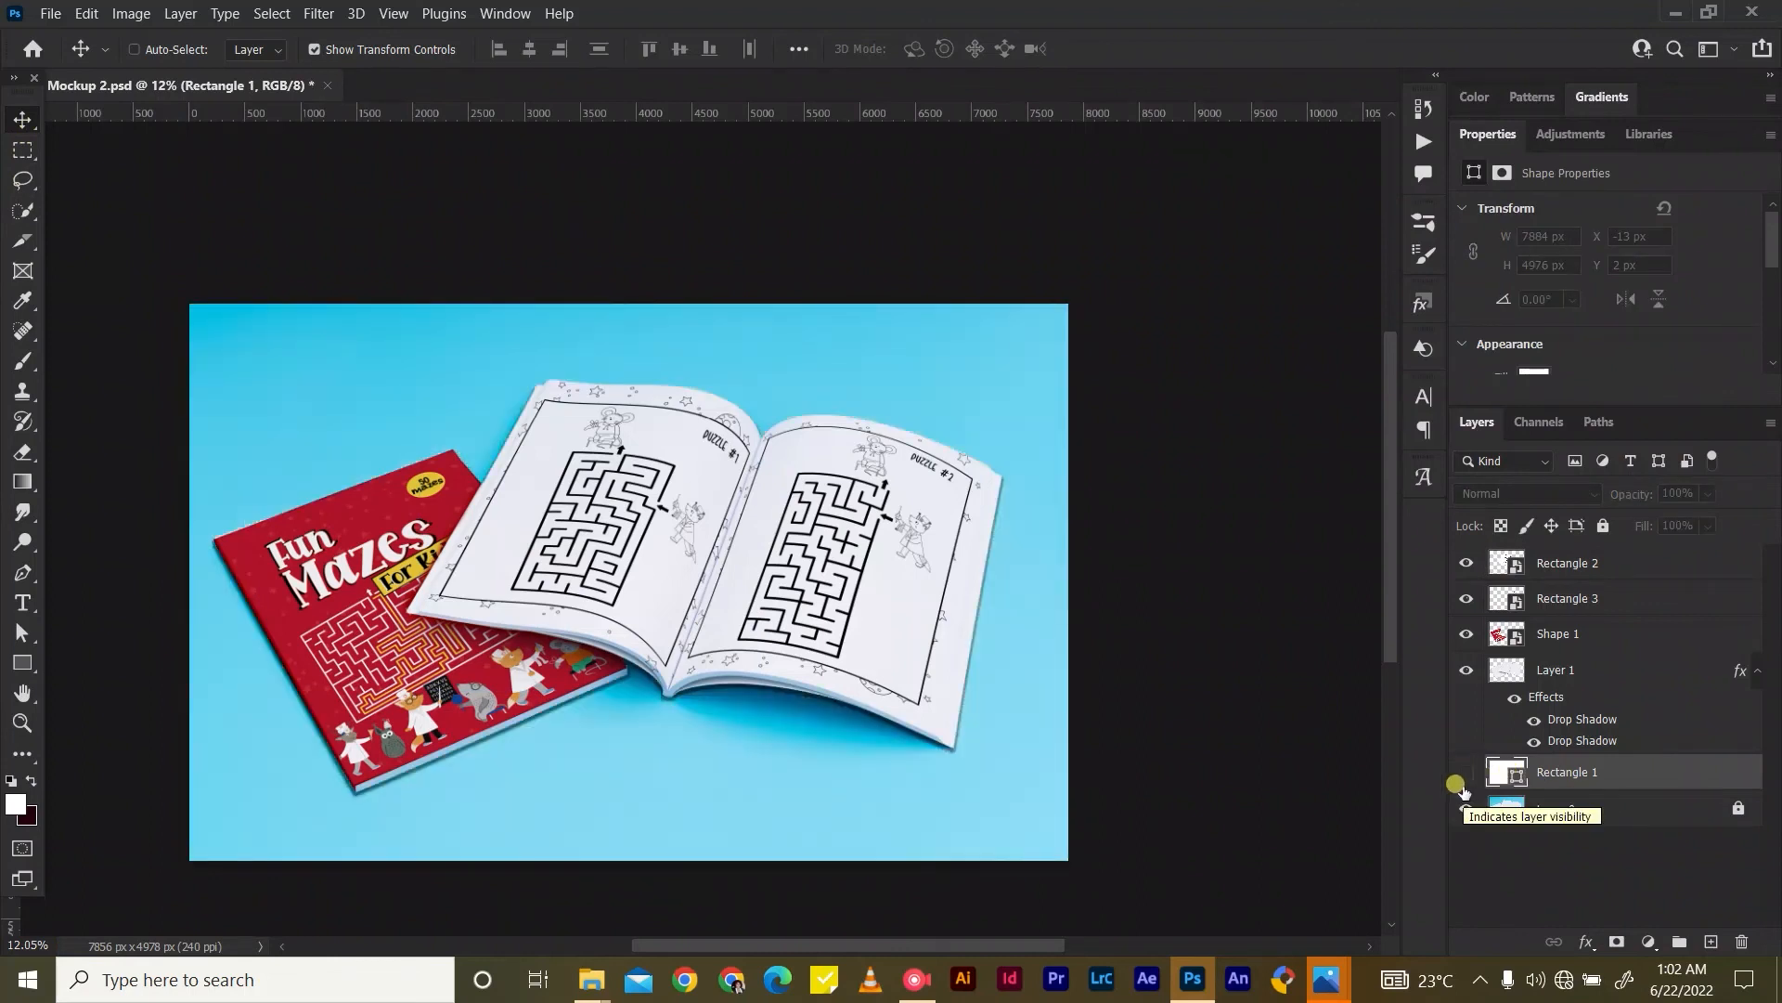
click(1467, 773)
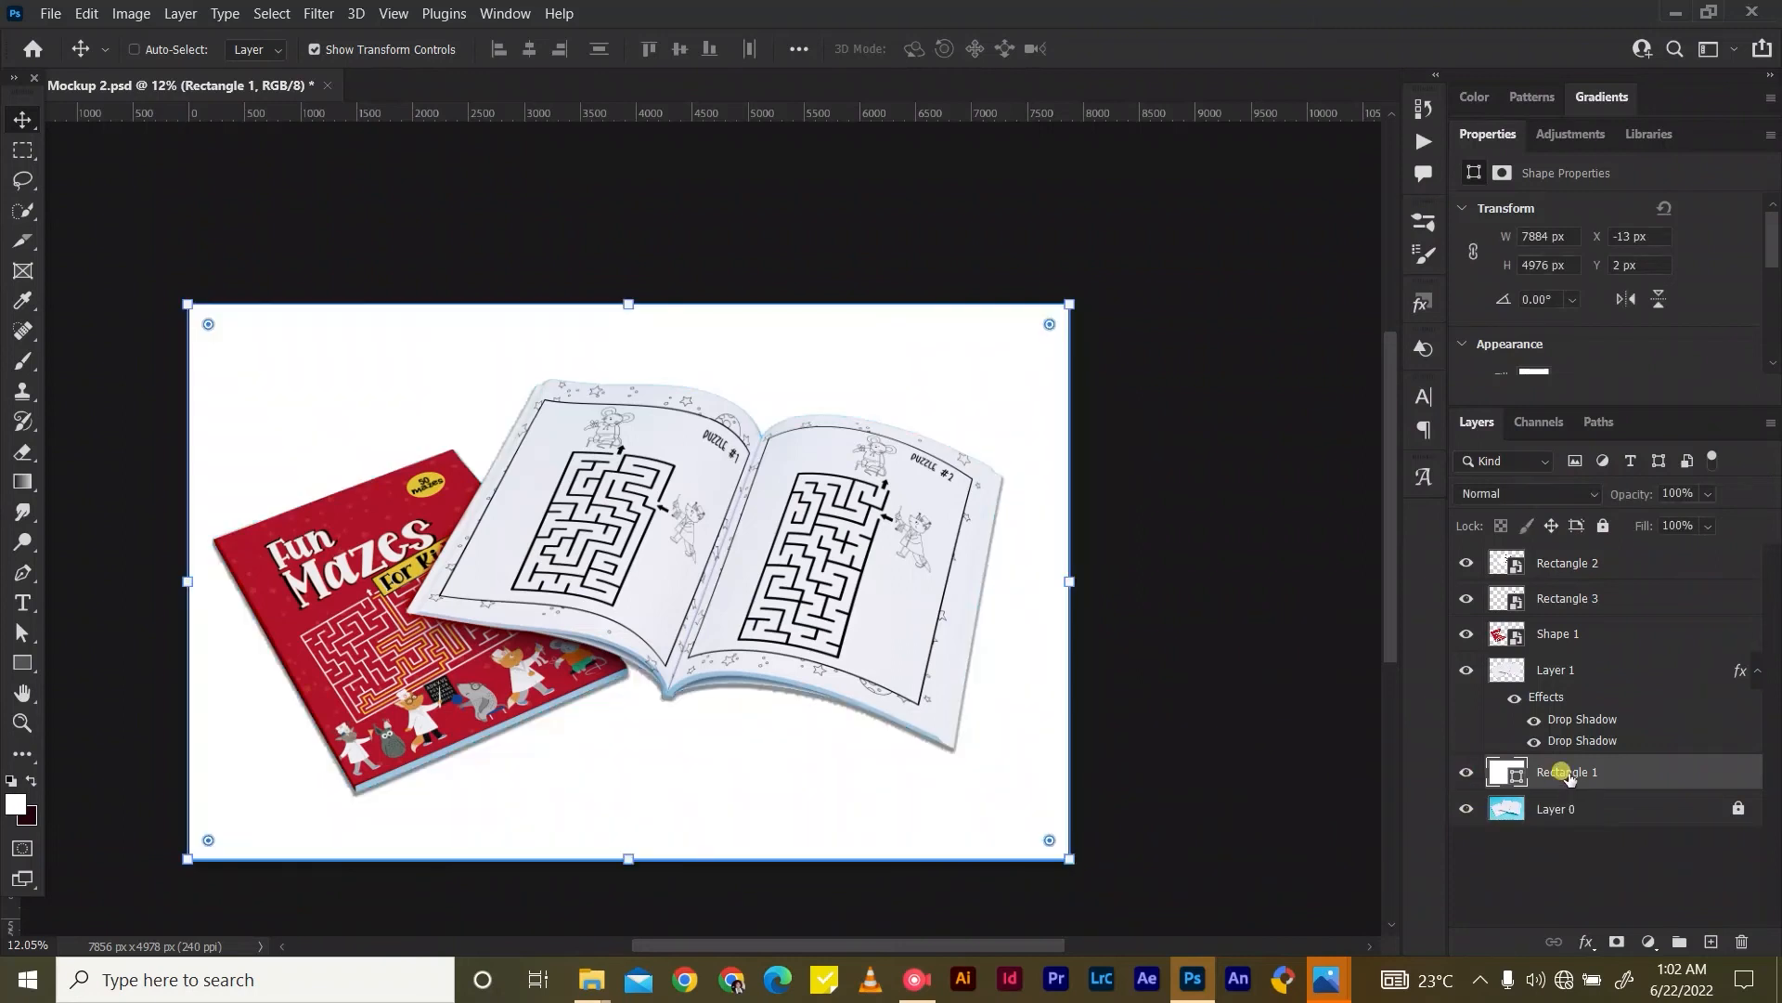
click(1593, 499)
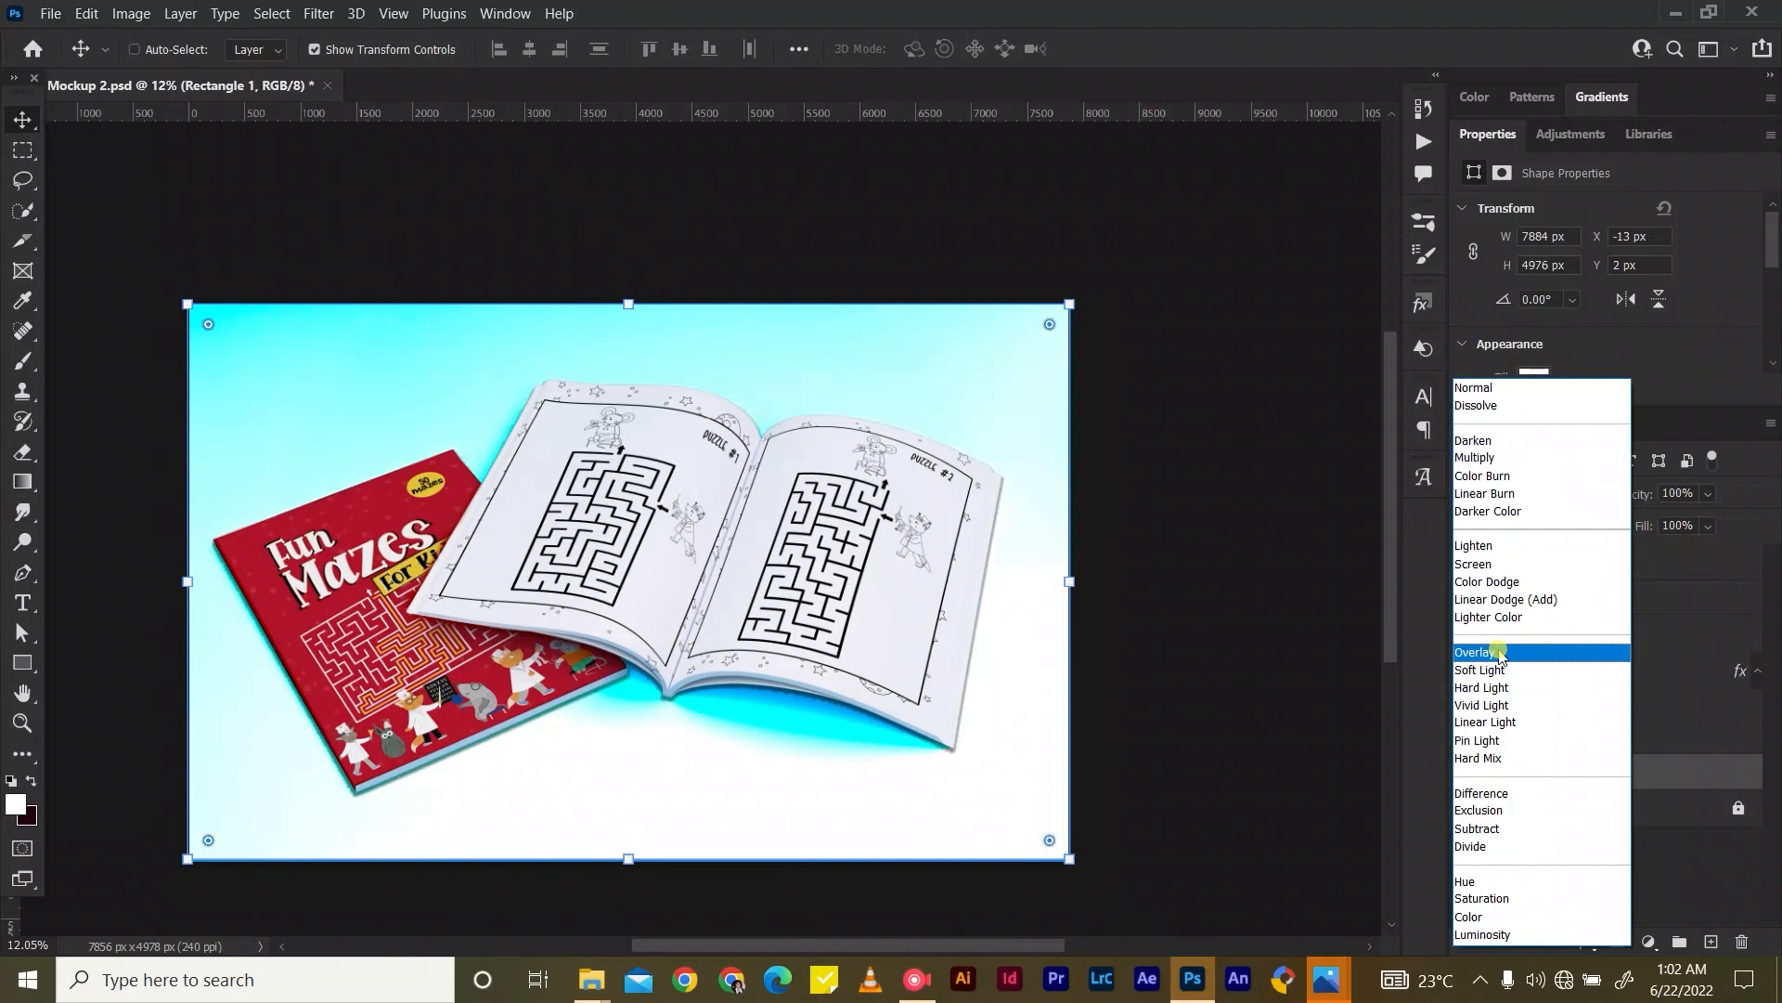
click(1494, 460)
double_click(1515, 776)
mouse_move(1245, 482)
mouse_down()
mouse_move(1249, 446)
mouse_move(1245, 509)
mouse_move(1284, 548)
mouse_move(1265, 465)
mouse_move(1368, 418)
mouse_move(1389, 598)
mouse_move(1358, 555)
mouse_up()
drag(1465, 661, 1467, 636)
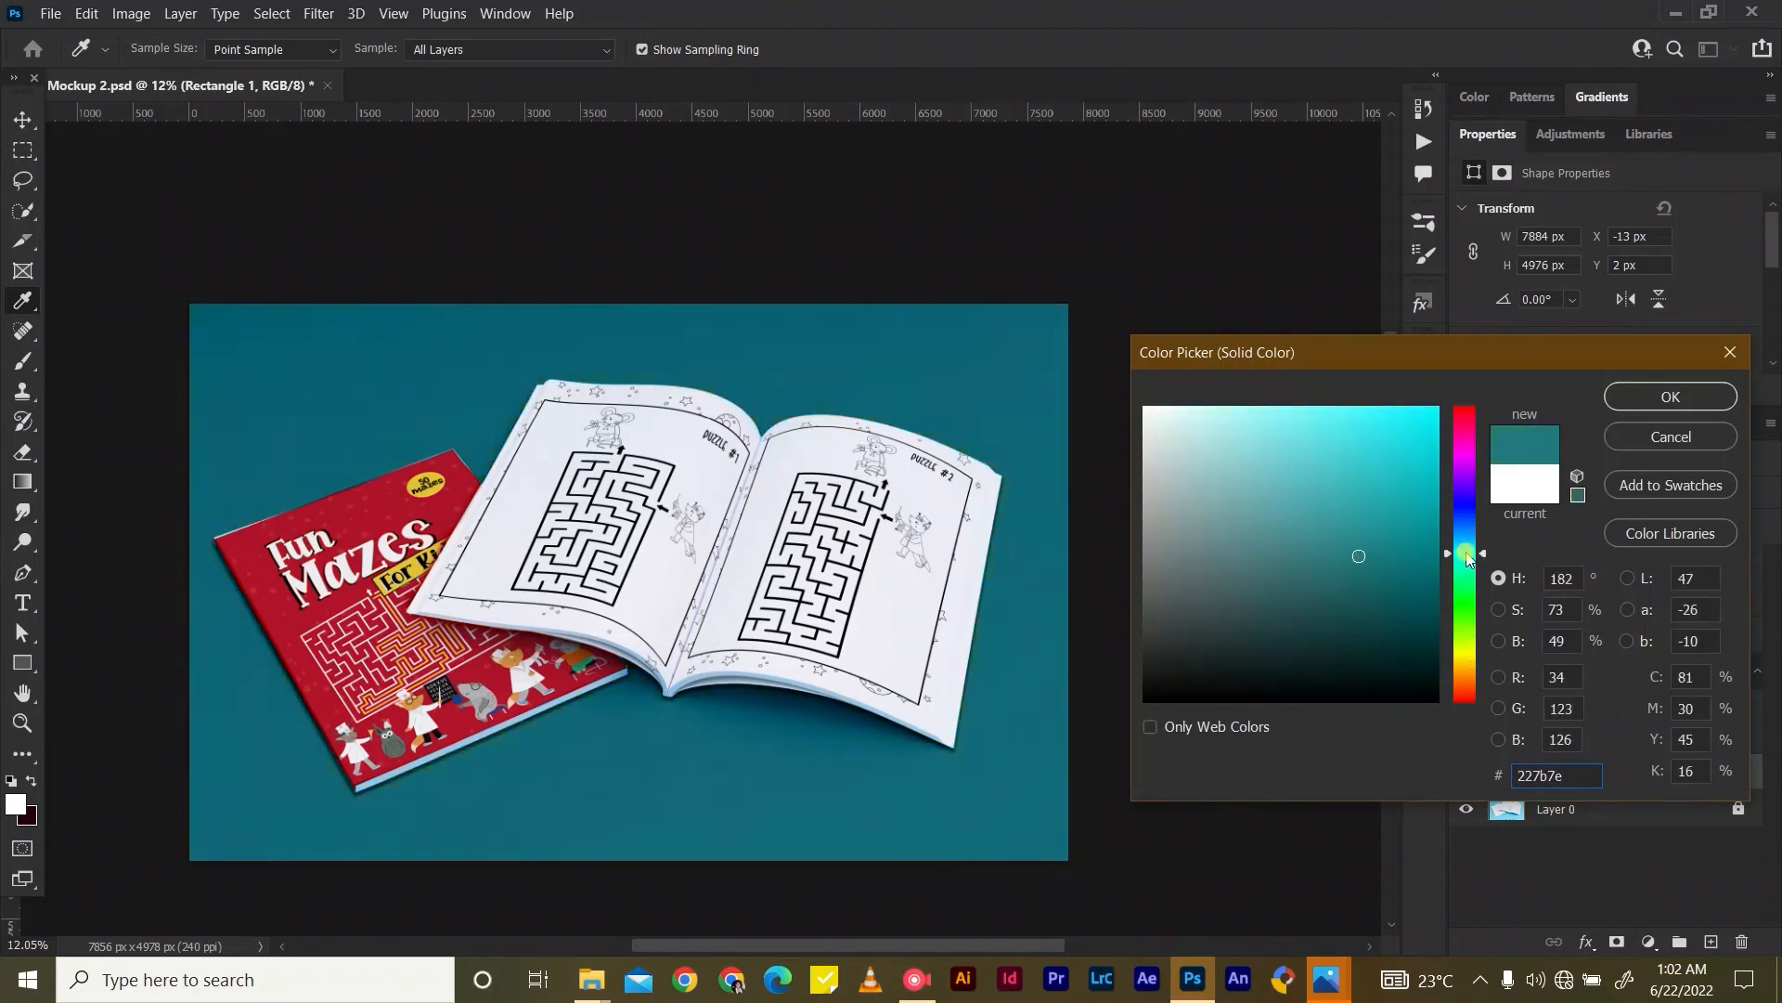
drag(1327, 544, 1214, 415)
click(1669, 438)
Hide Layer 0 and change Rectangle 1's solid fill to a bright, saturated blue as the mockup background.
click(1467, 809)
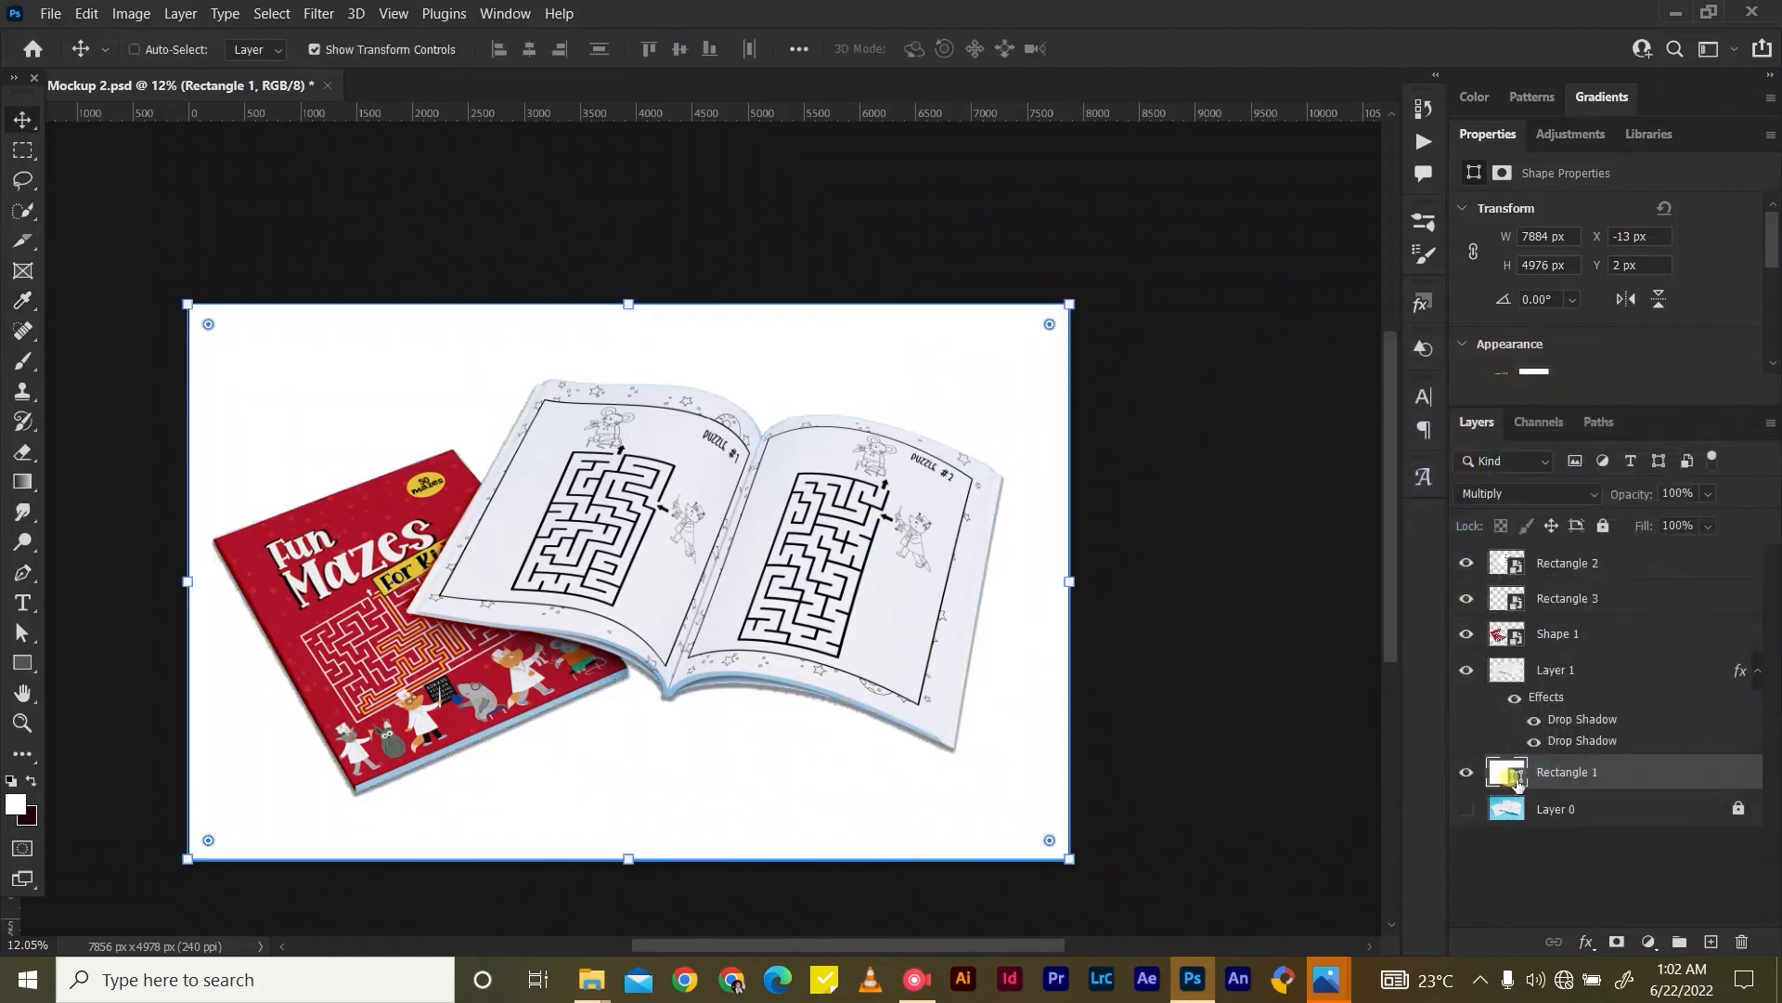
double_click(1513, 776)
mouse_move(1411, 618)
mouse_down()
mouse_move(1244, 406)
mouse_move(1377, 442)
mouse_move(1294, 434)
mouse_up()
drag(1460, 616, 1467, 527)
mouse_move(1300, 443)
mouse_down()
mouse_move(1342, 412)
mouse_move(1204, 410)
mouse_move(1220, 436)
mouse_up()
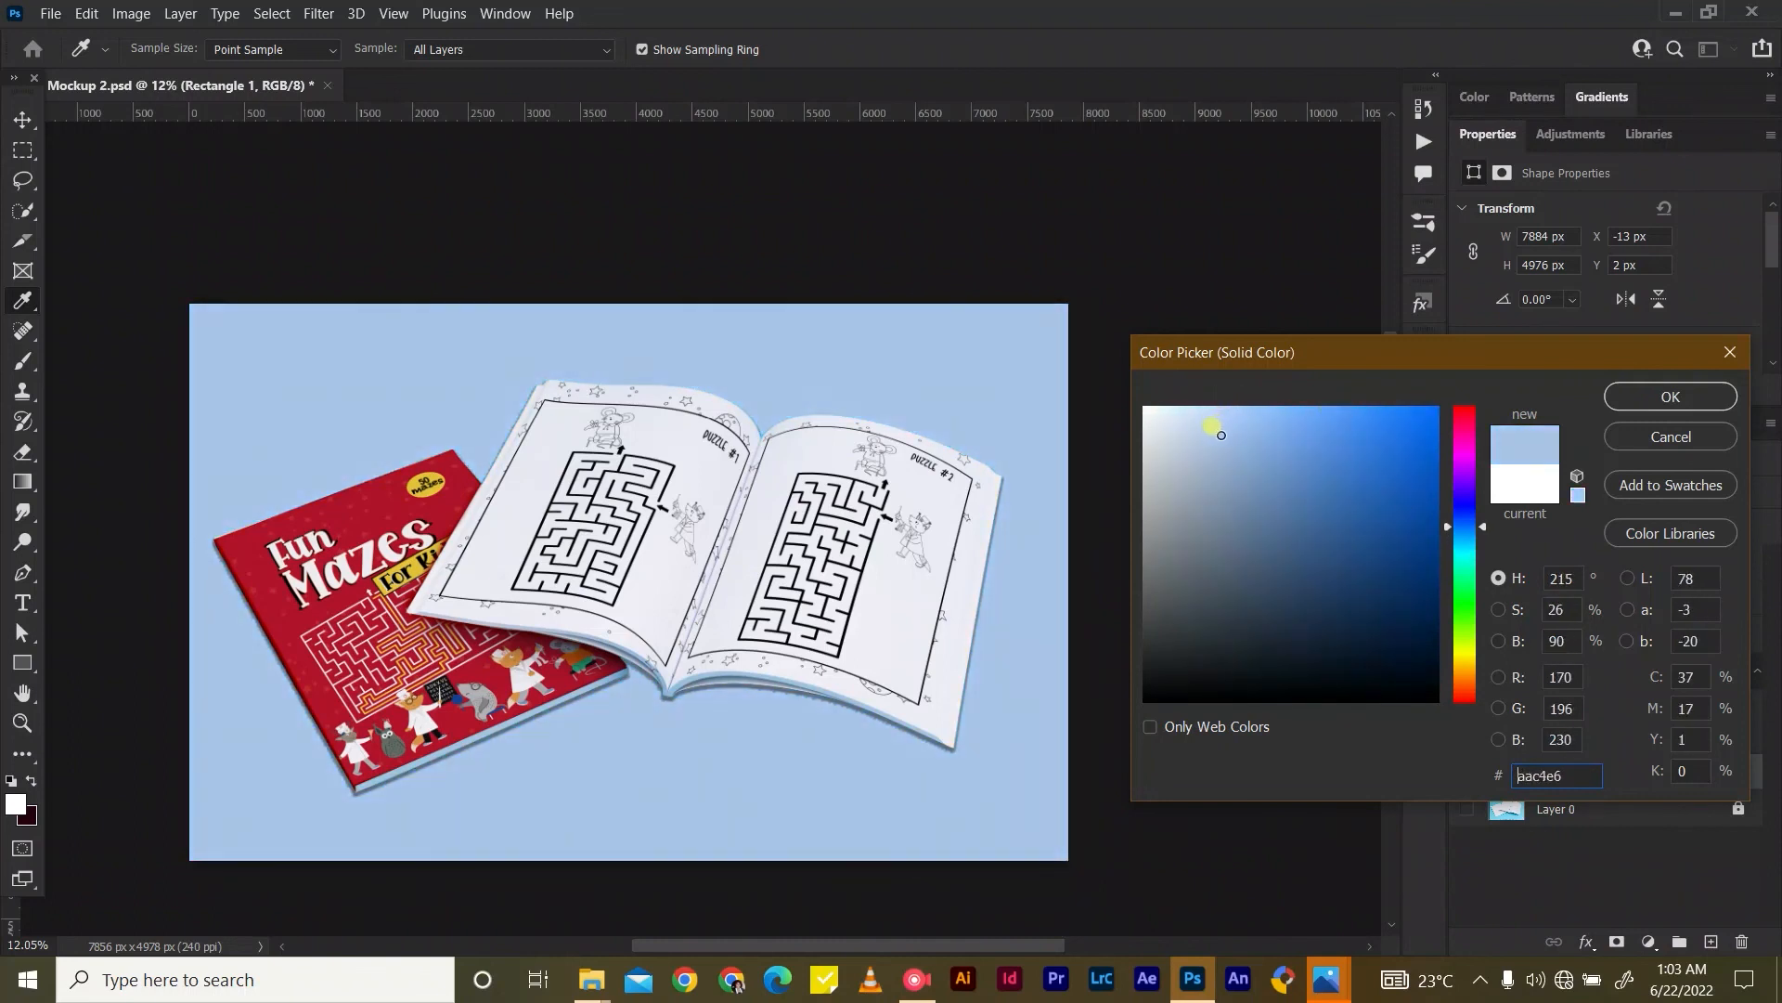
drag(1465, 540, 1470, 502)
mouse_move(1230, 435)
mouse_down()
mouse_move(1163, 399)
mouse_move(1222, 483)
mouse_move(1282, 434)
mouse_move(1278, 392)
mouse_up()
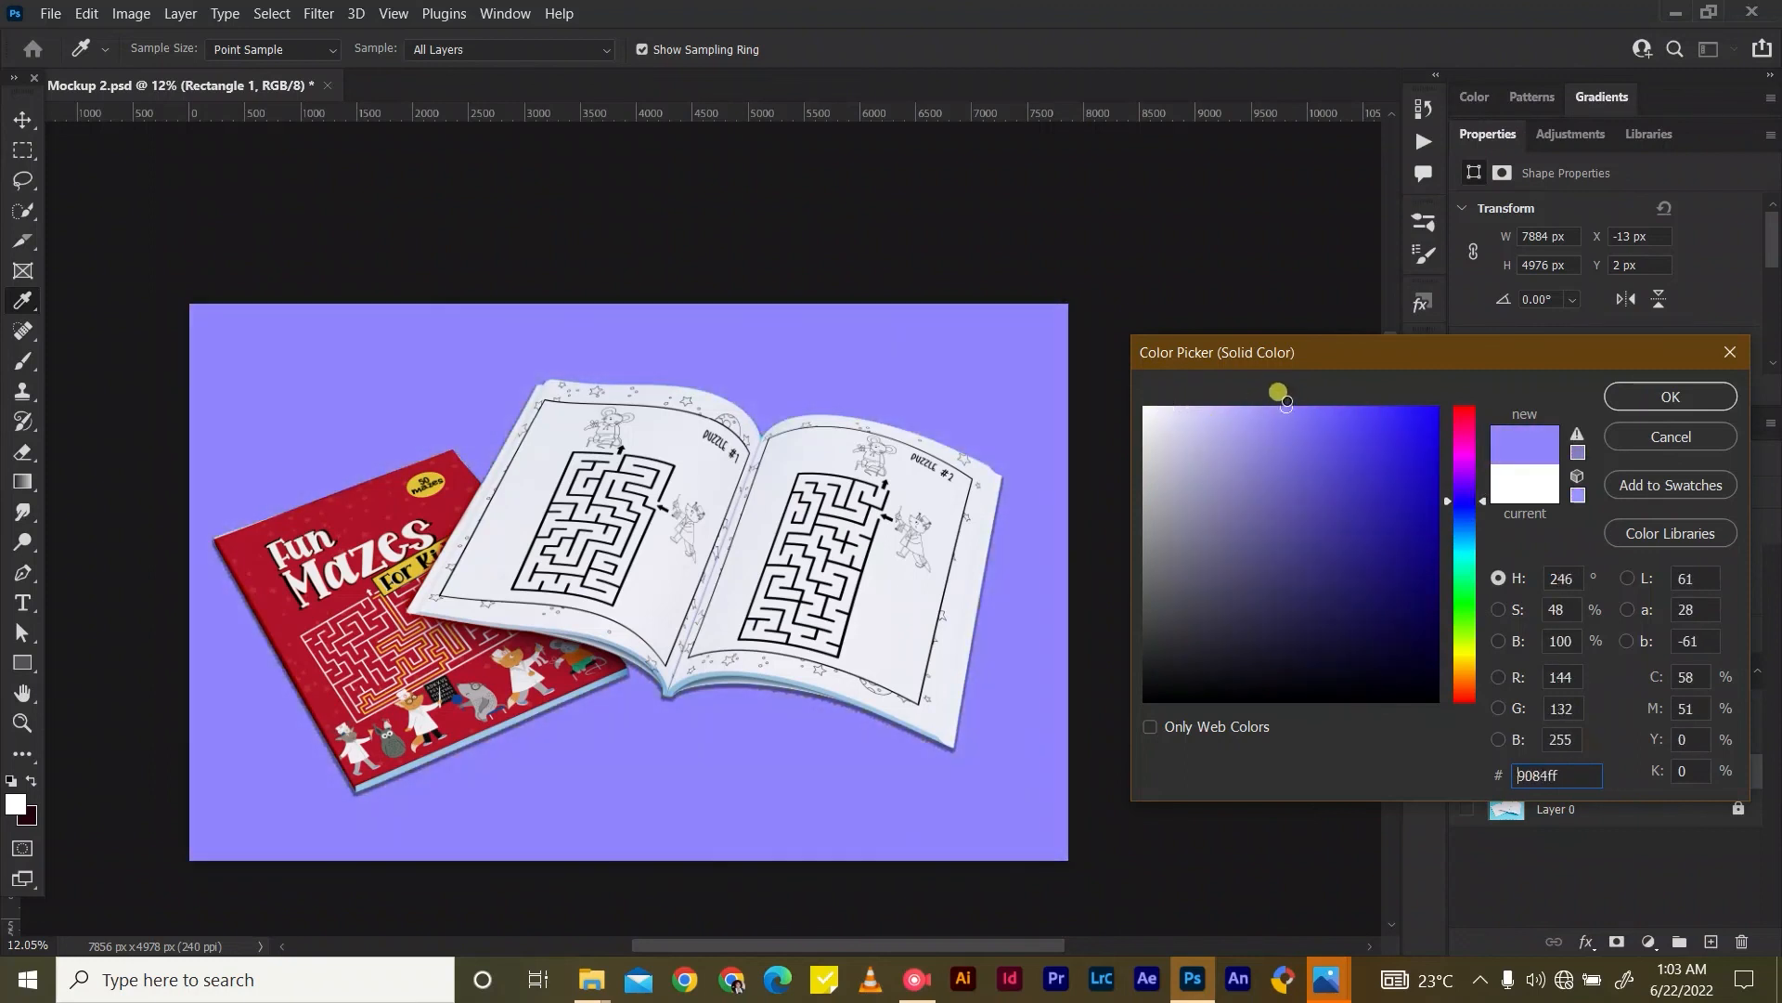
drag(1274, 410, 1395, 403)
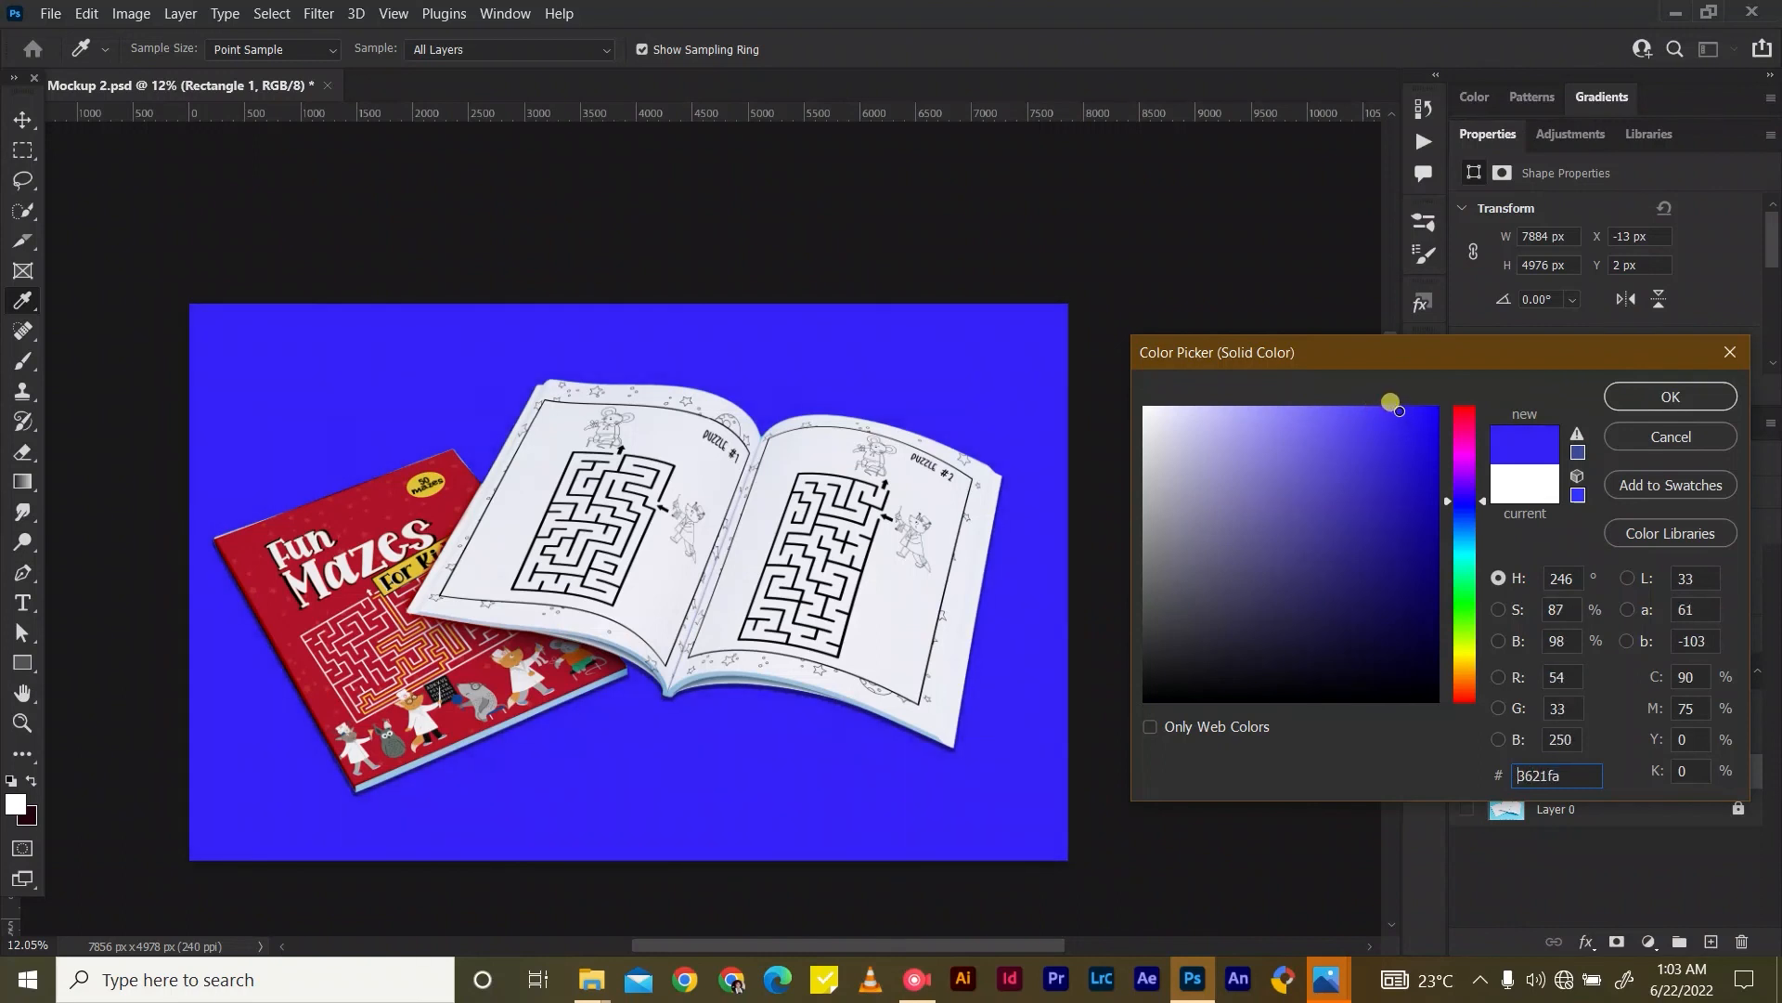
mouse_move(1463, 504)
mouse_down()
mouse_move(1464, 455)
mouse_move(1465, 527)
mouse_up()
click(1670, 397)
key(v)
click(1276, 694)
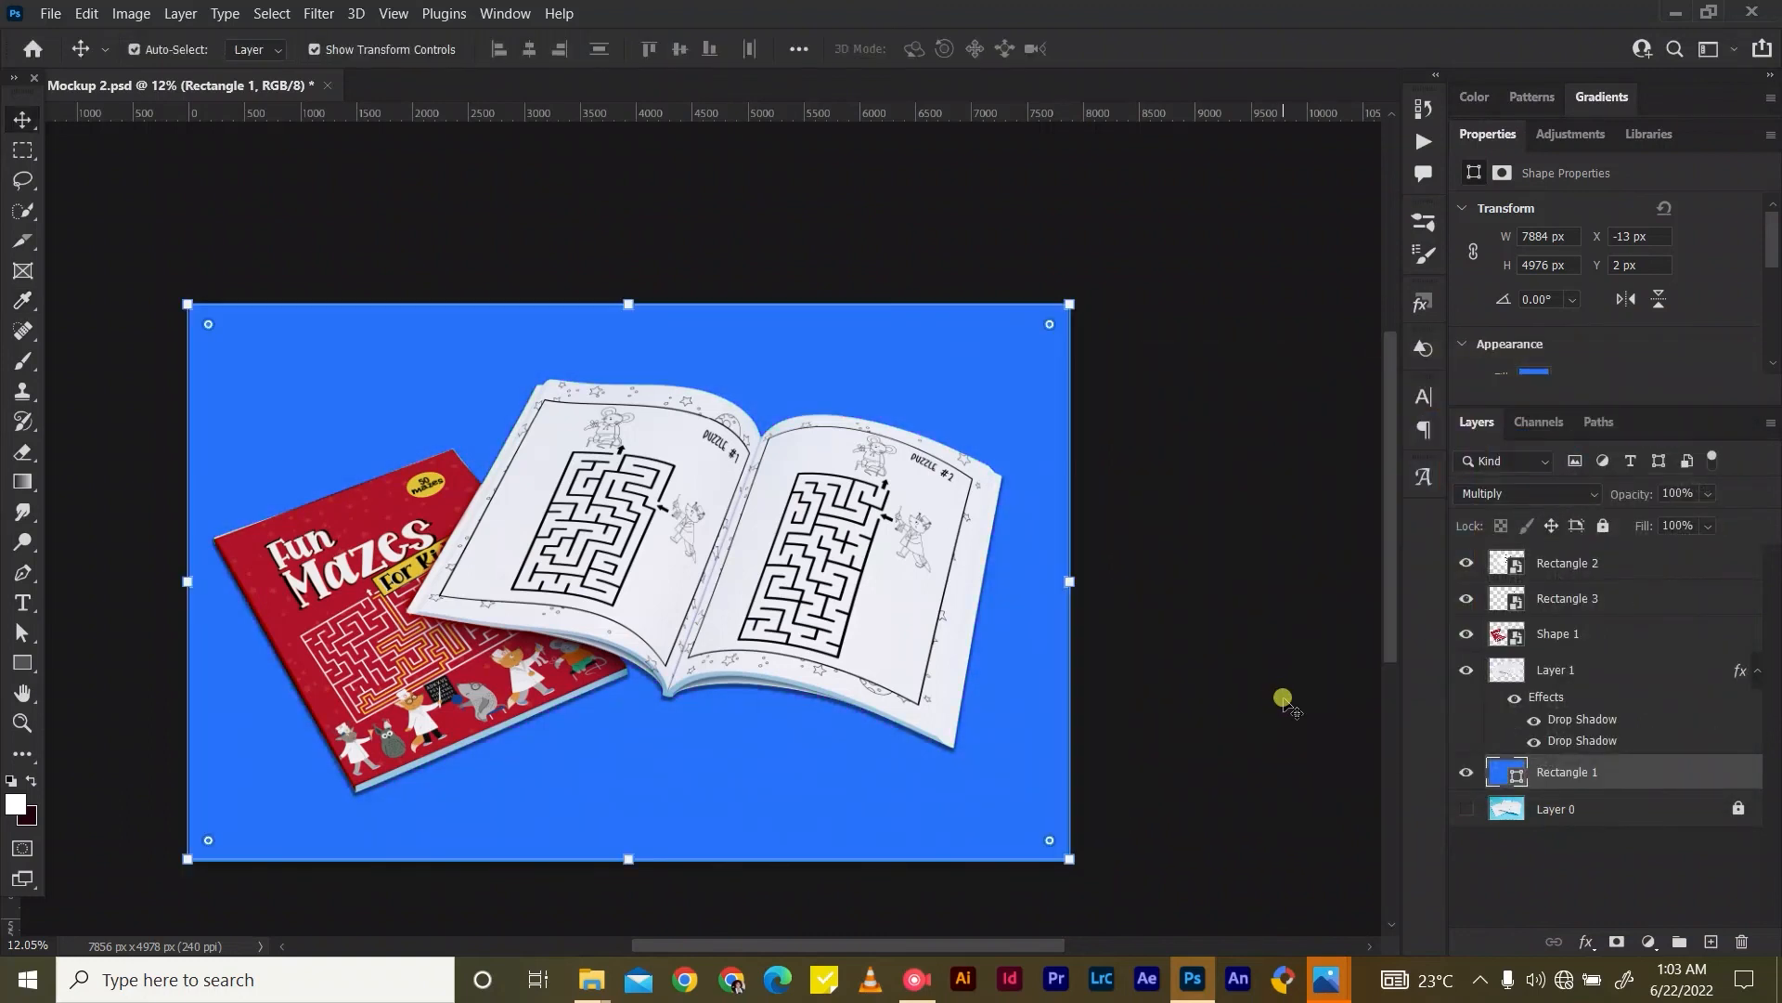
Save the mockup and set up its export as a JPG with Excellent quality.
key(ctrl+s)
click(50, 13)
mouse_move(241, 353)
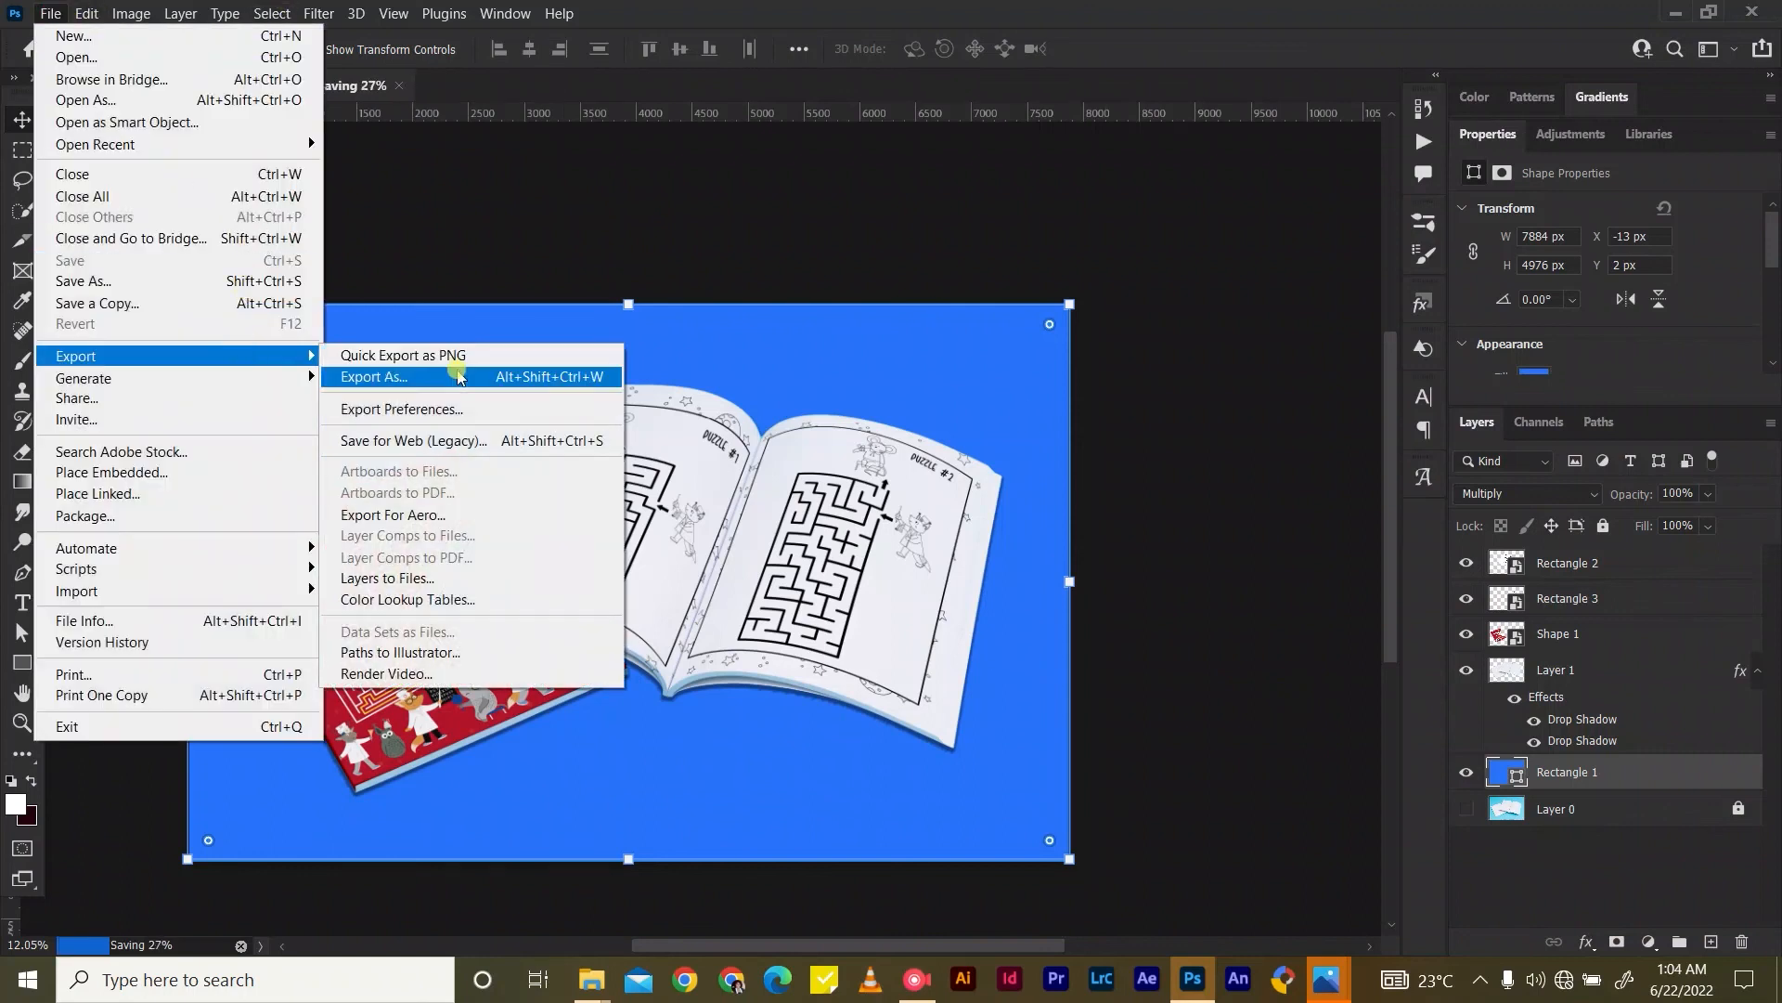
click(436, 381)
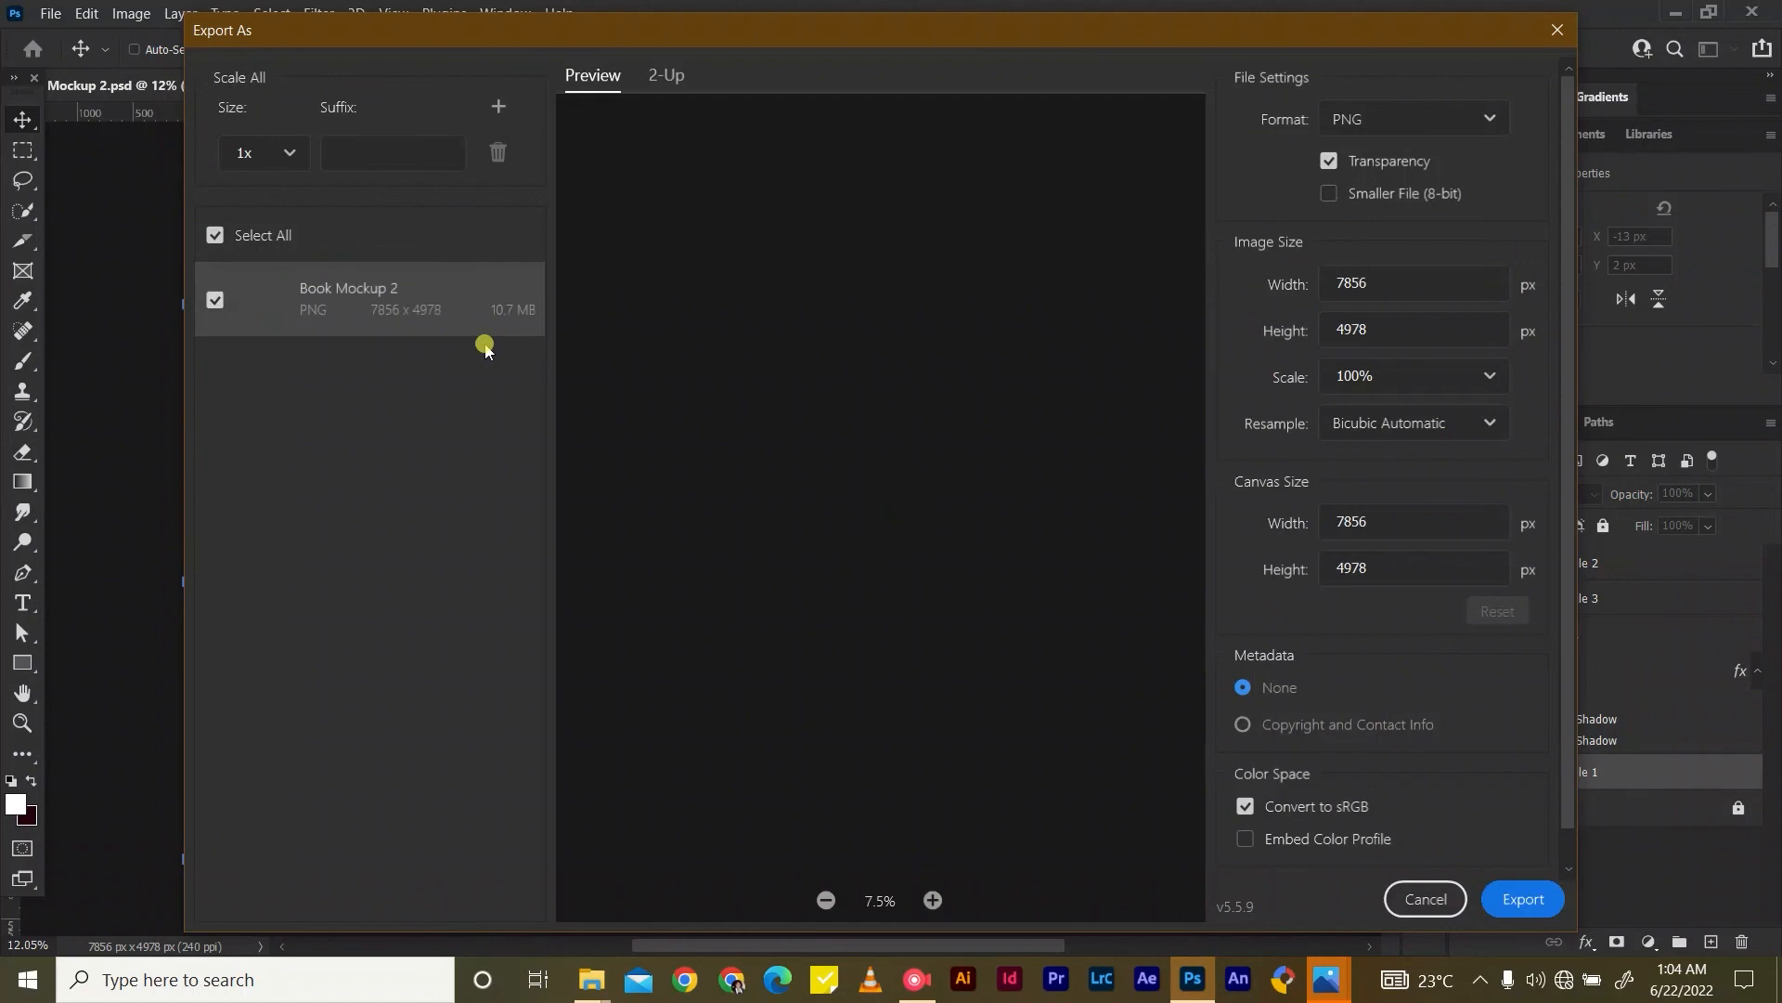
click(1420, 119)
click(1384, 202)
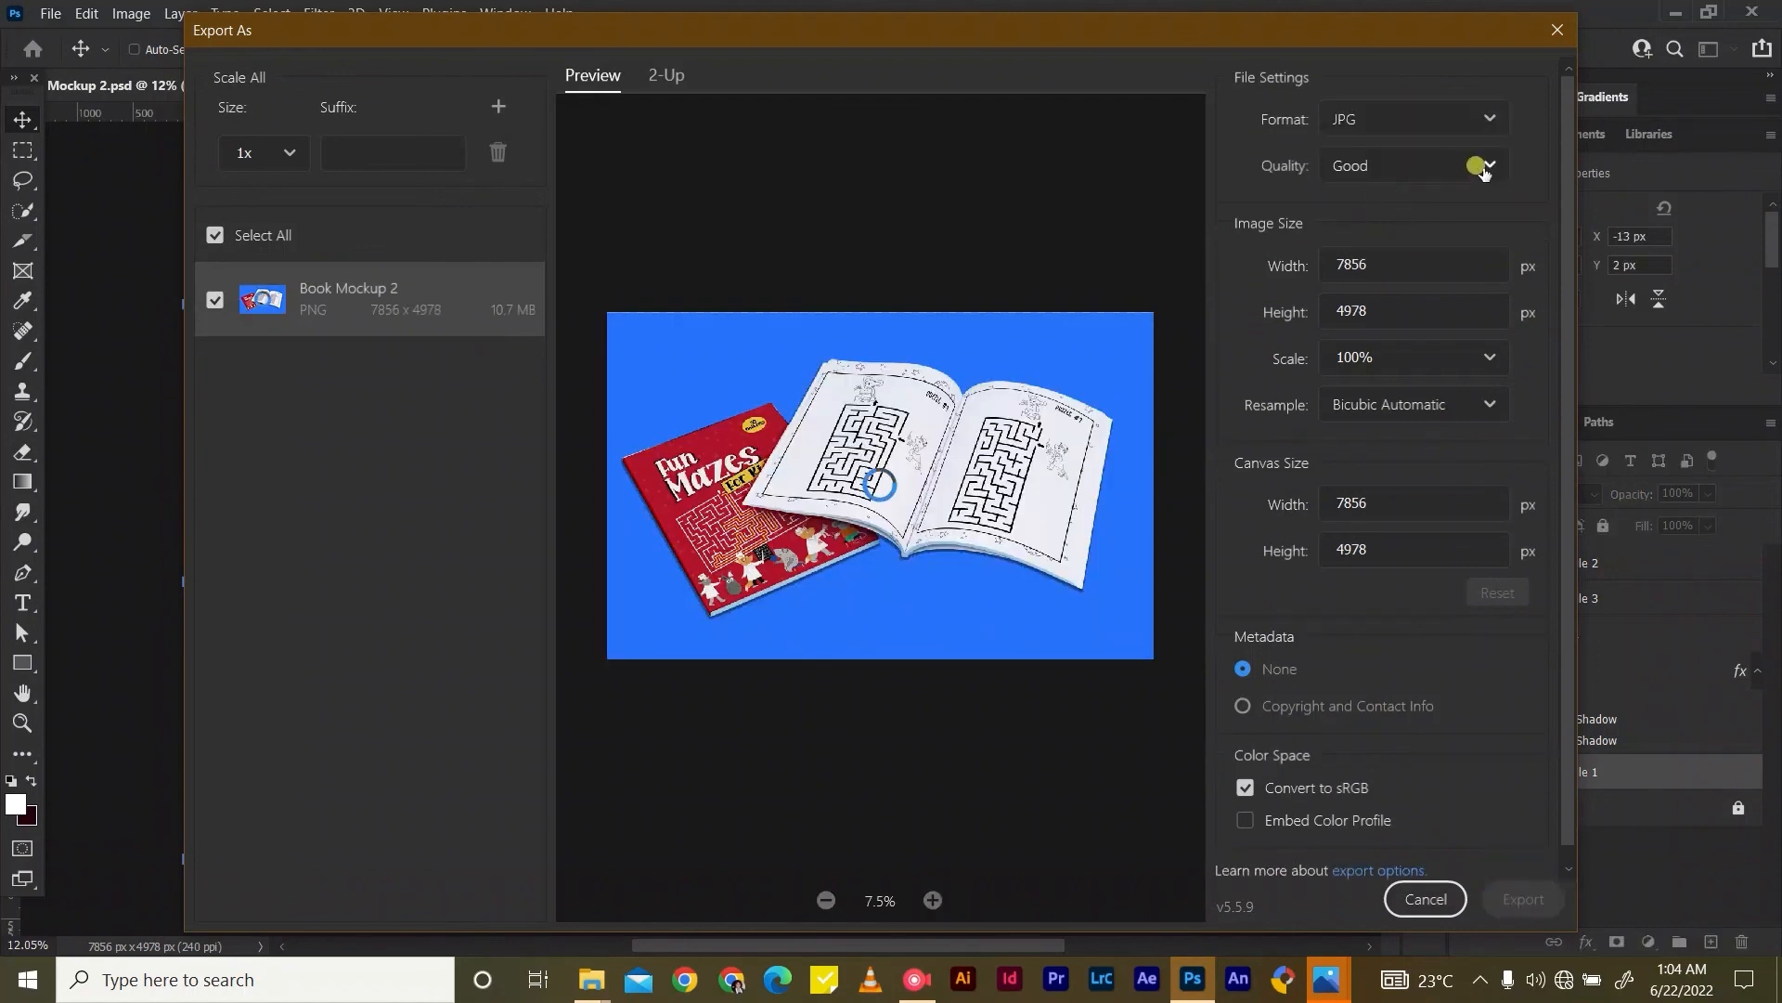
click(1483, 167)
click(1448, 395)
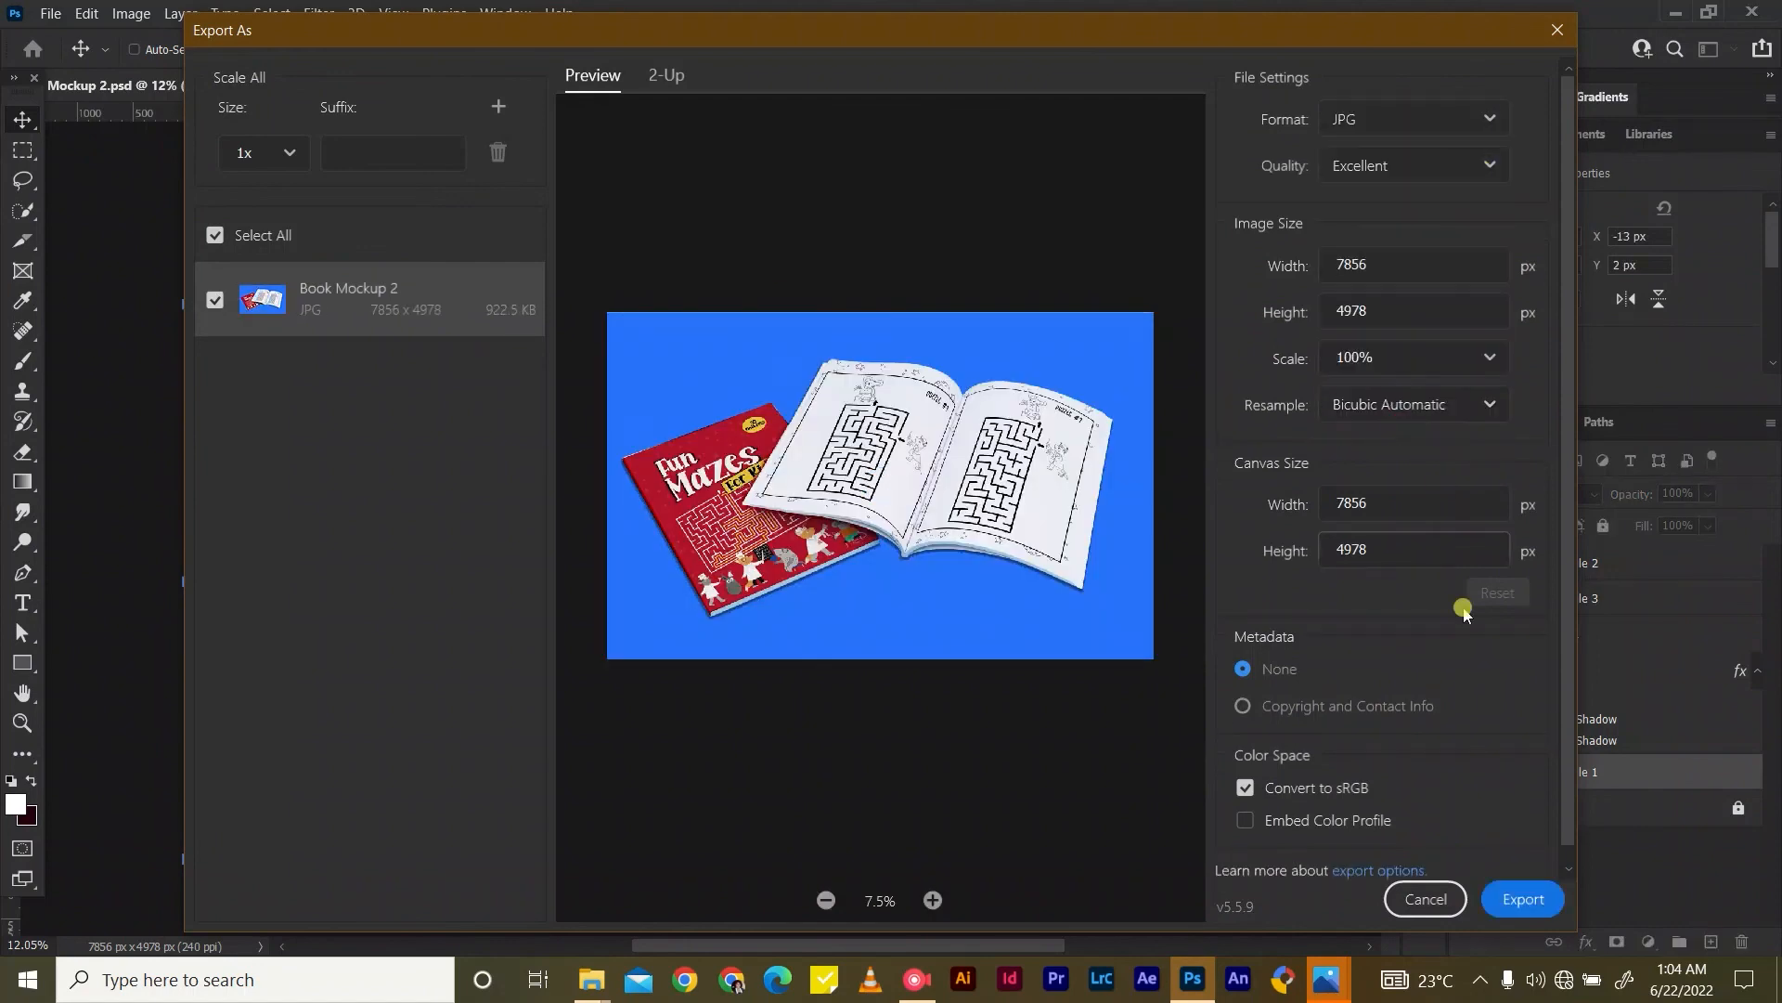
Export the JPG as Book Mockup 2 into the Maze 02 folder.
click(1508, 914)
click(1511, 915)
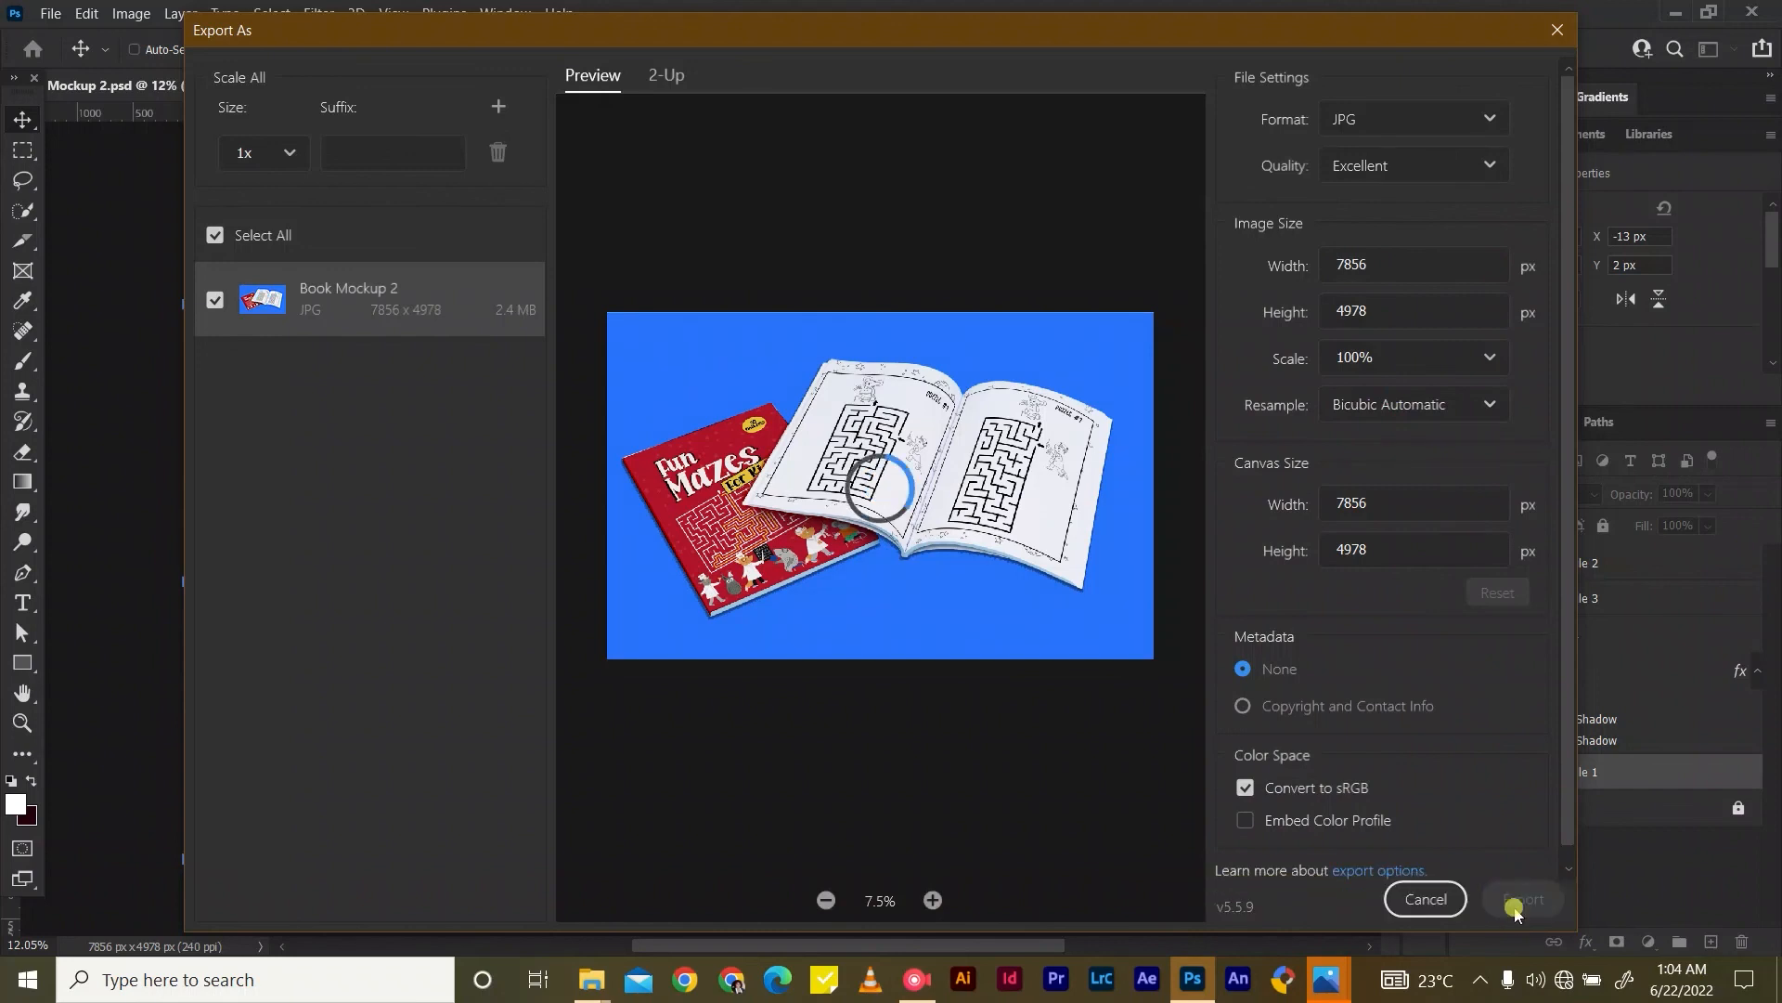
scroll(327, 294, up, 3)
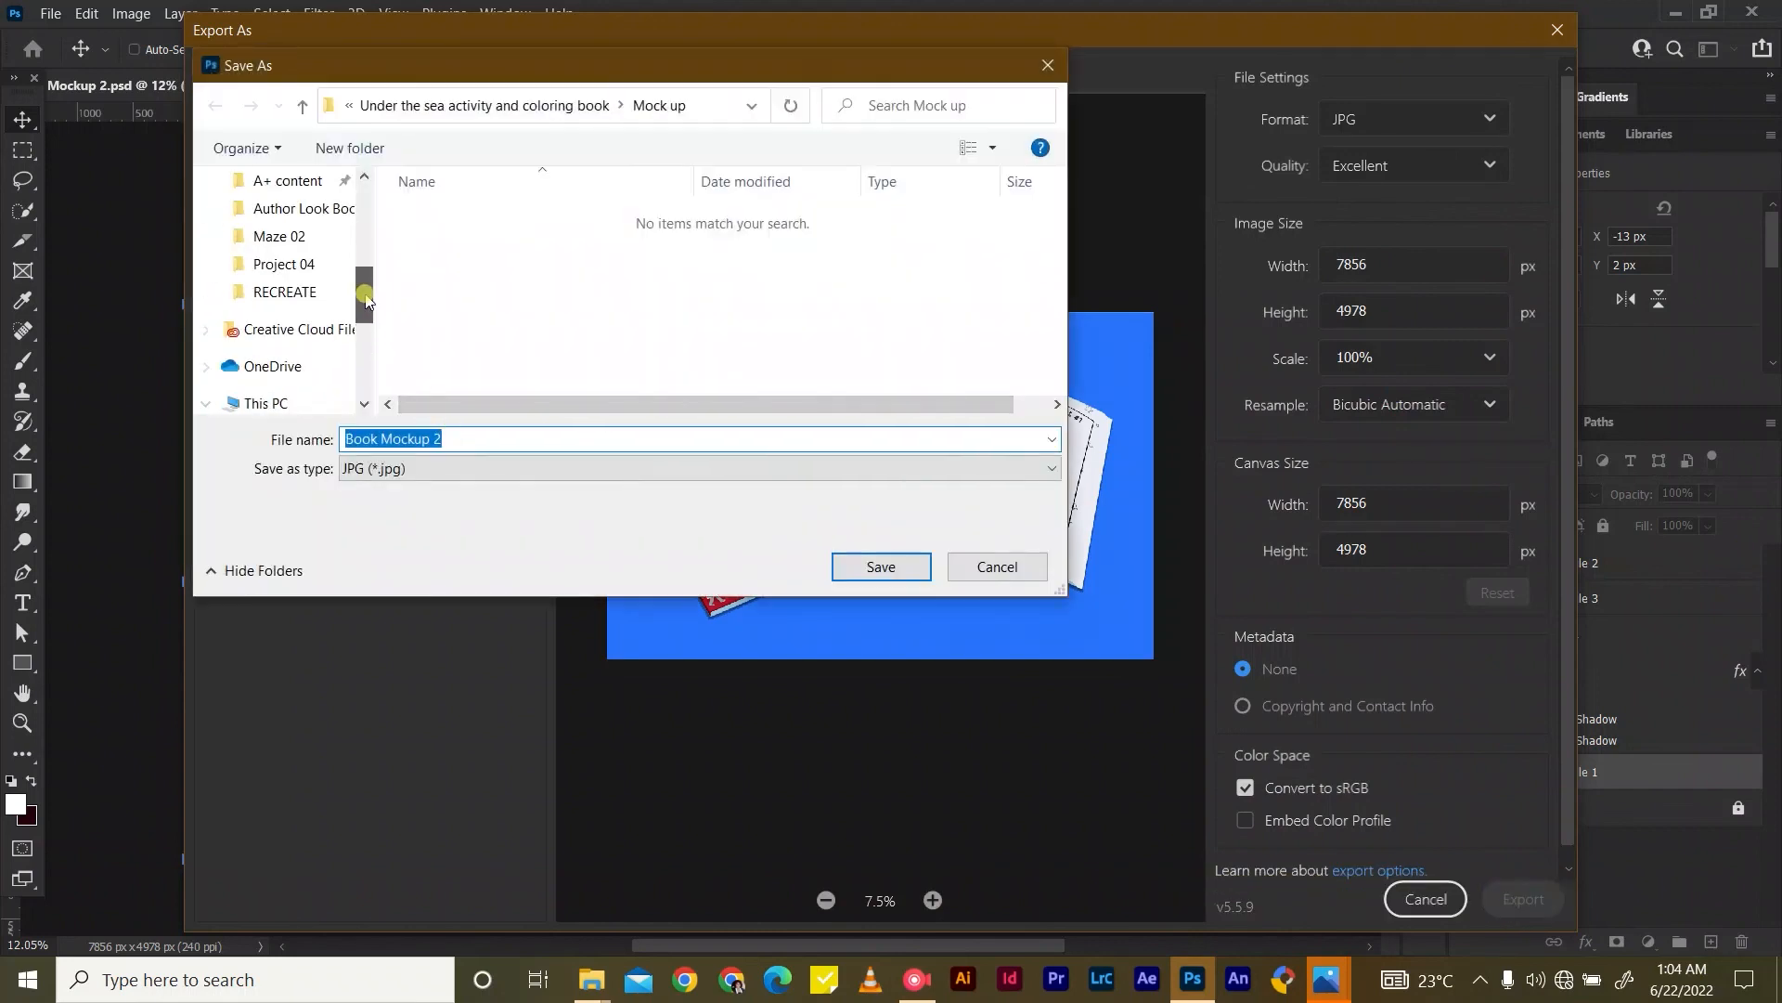
click(327, 294)
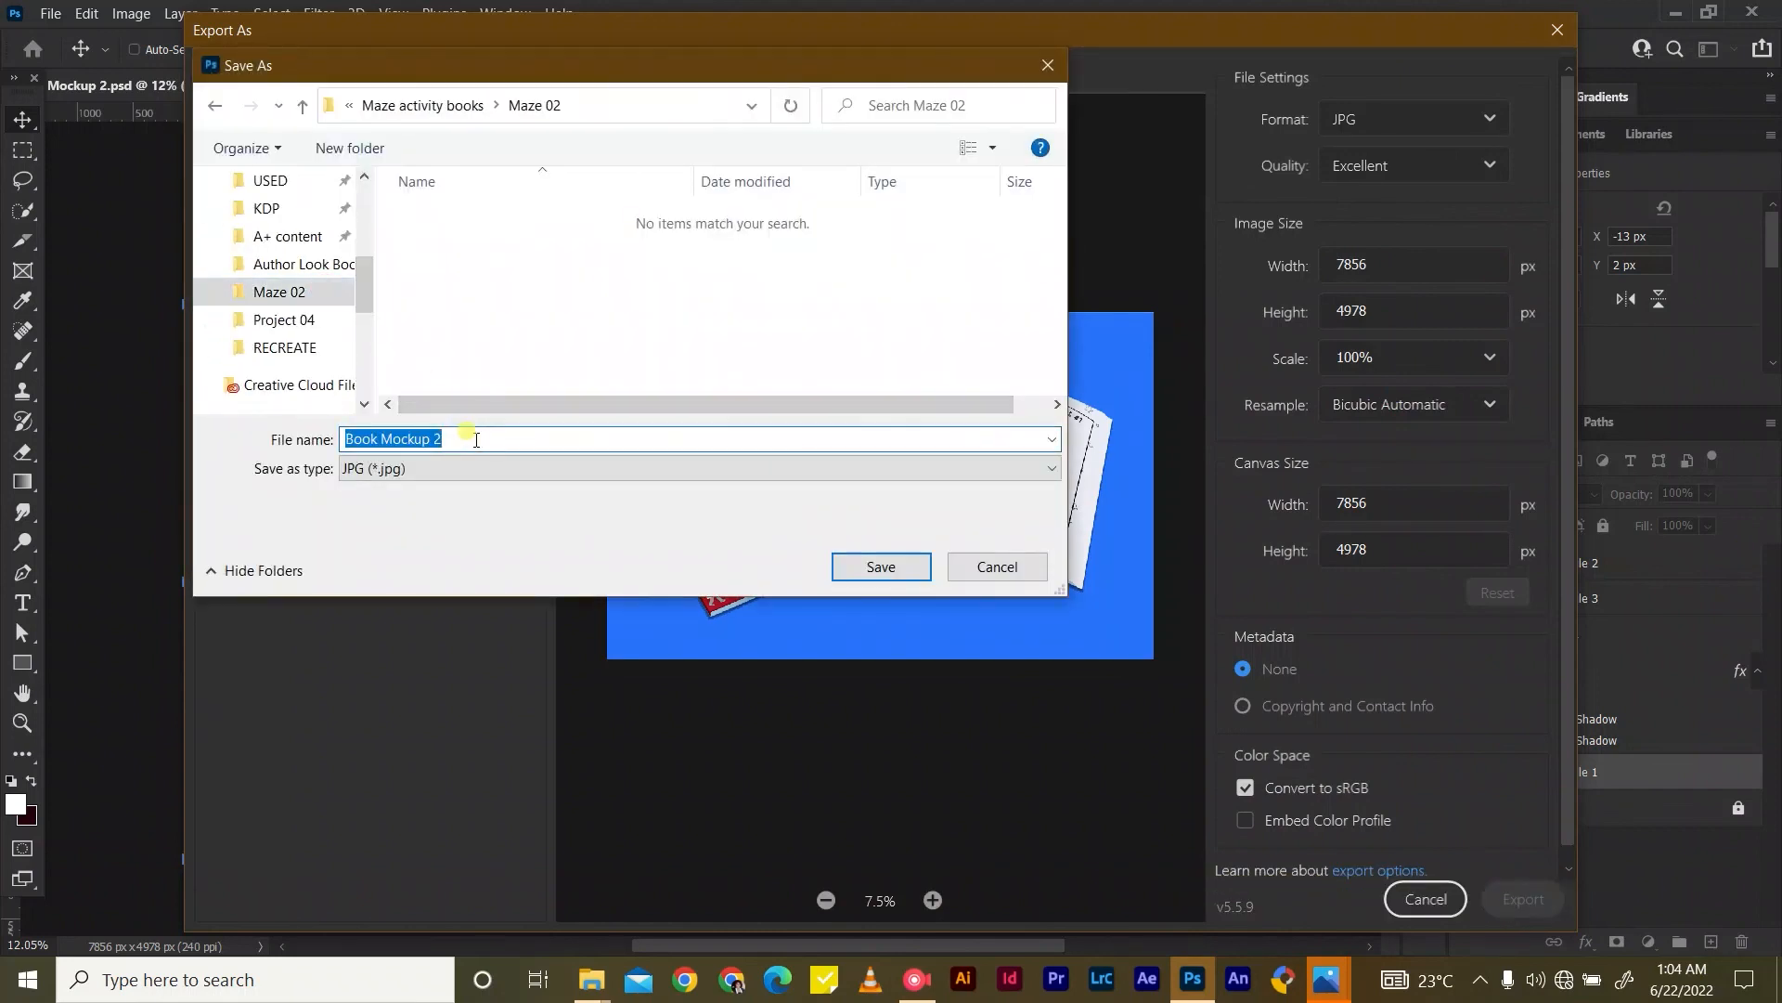
click(881, 566)
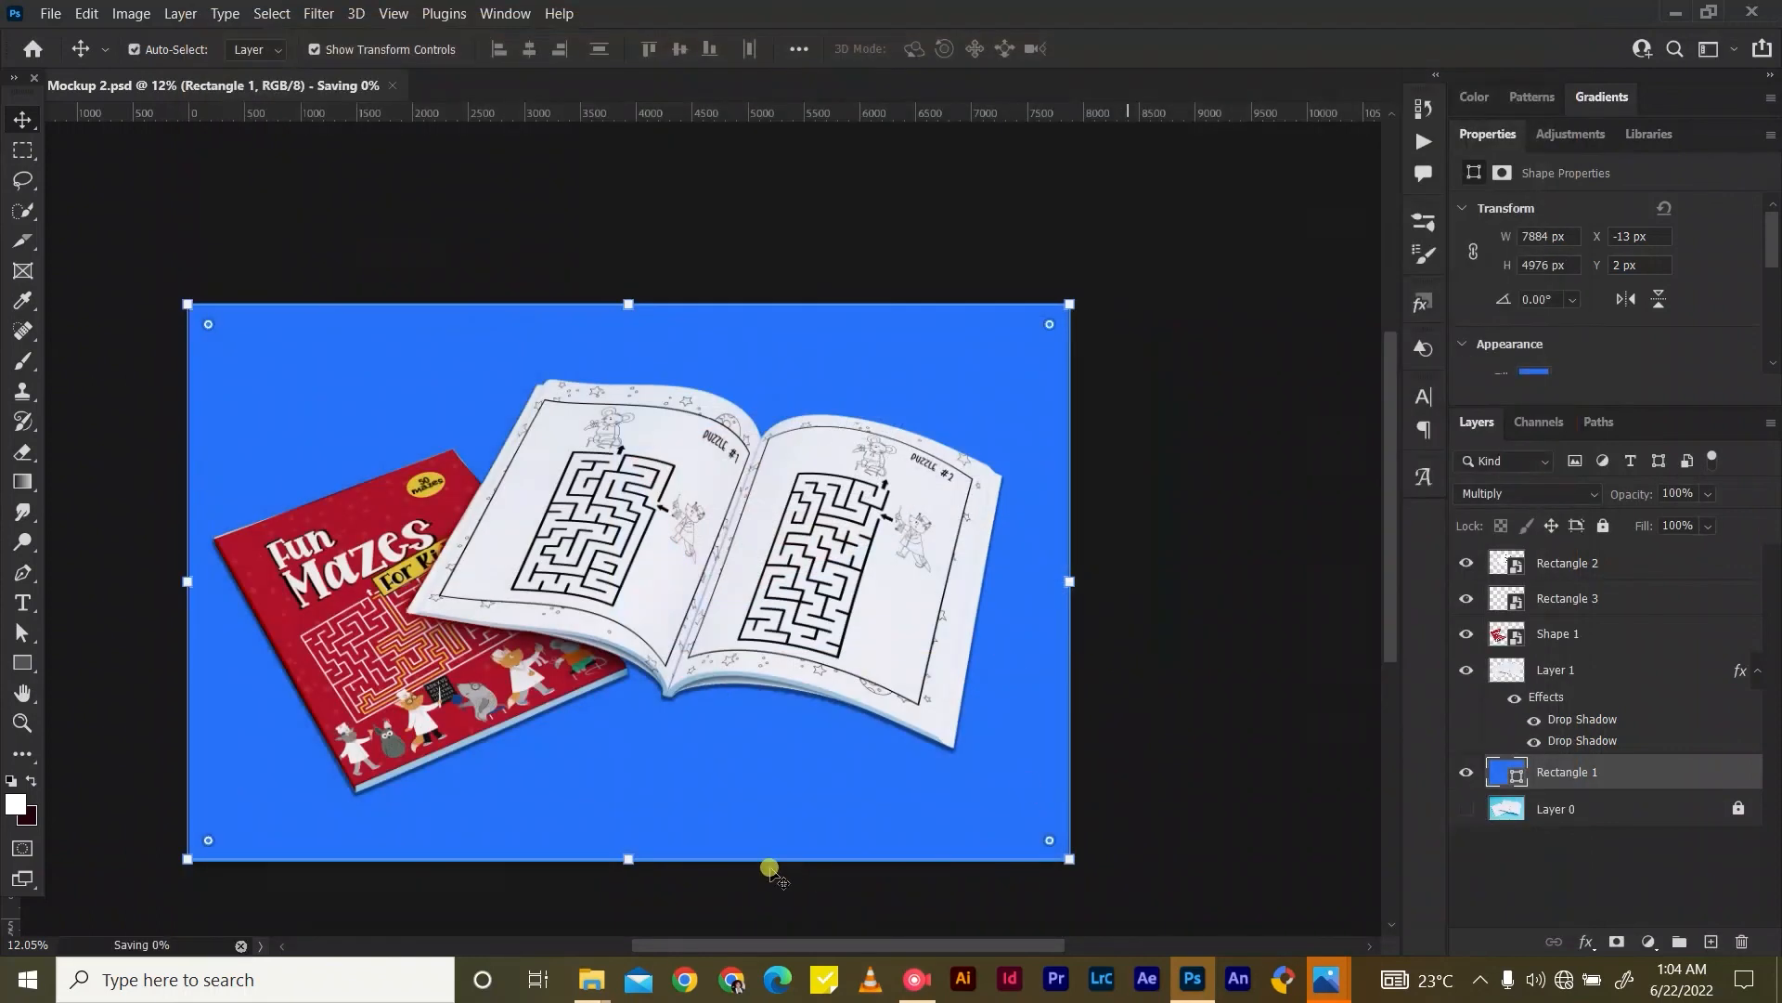
Open the exported Book Mockup 2 image from the Maze 02 folder in File Explorer and examine the cover and pages up close.
mouse_move(592, 979)
mouse_move(694, 931)
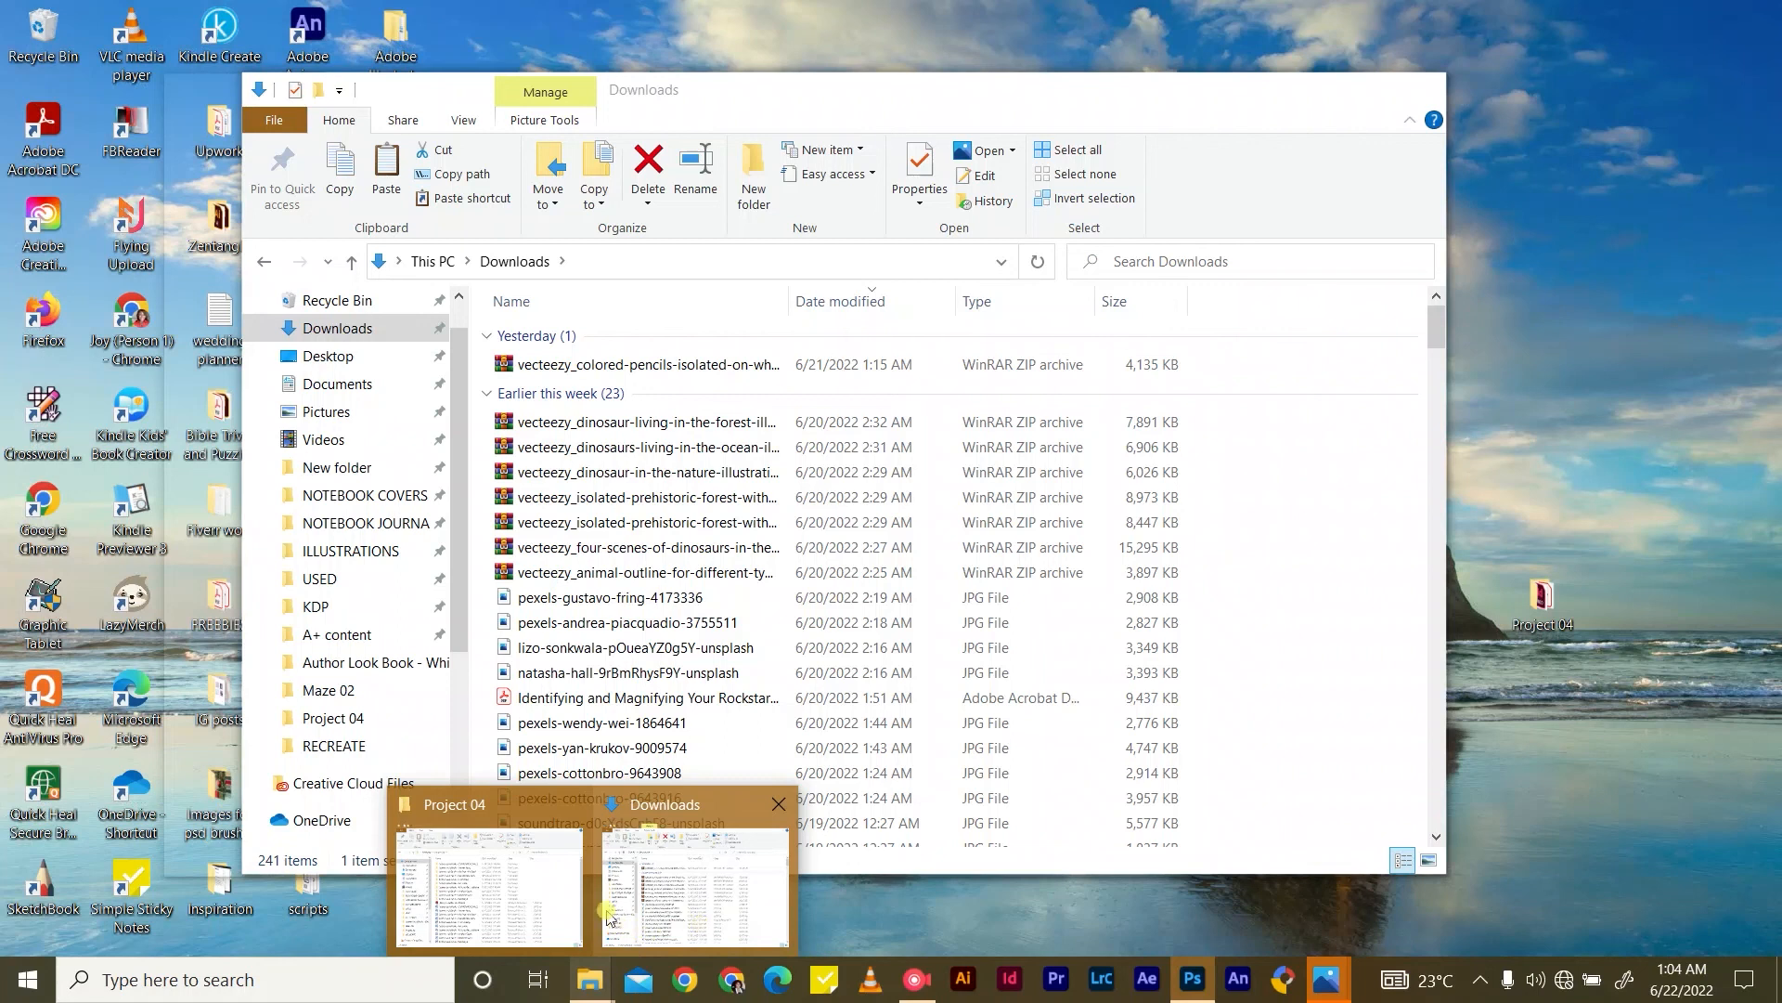
click(649, 896)
click(328, 690)
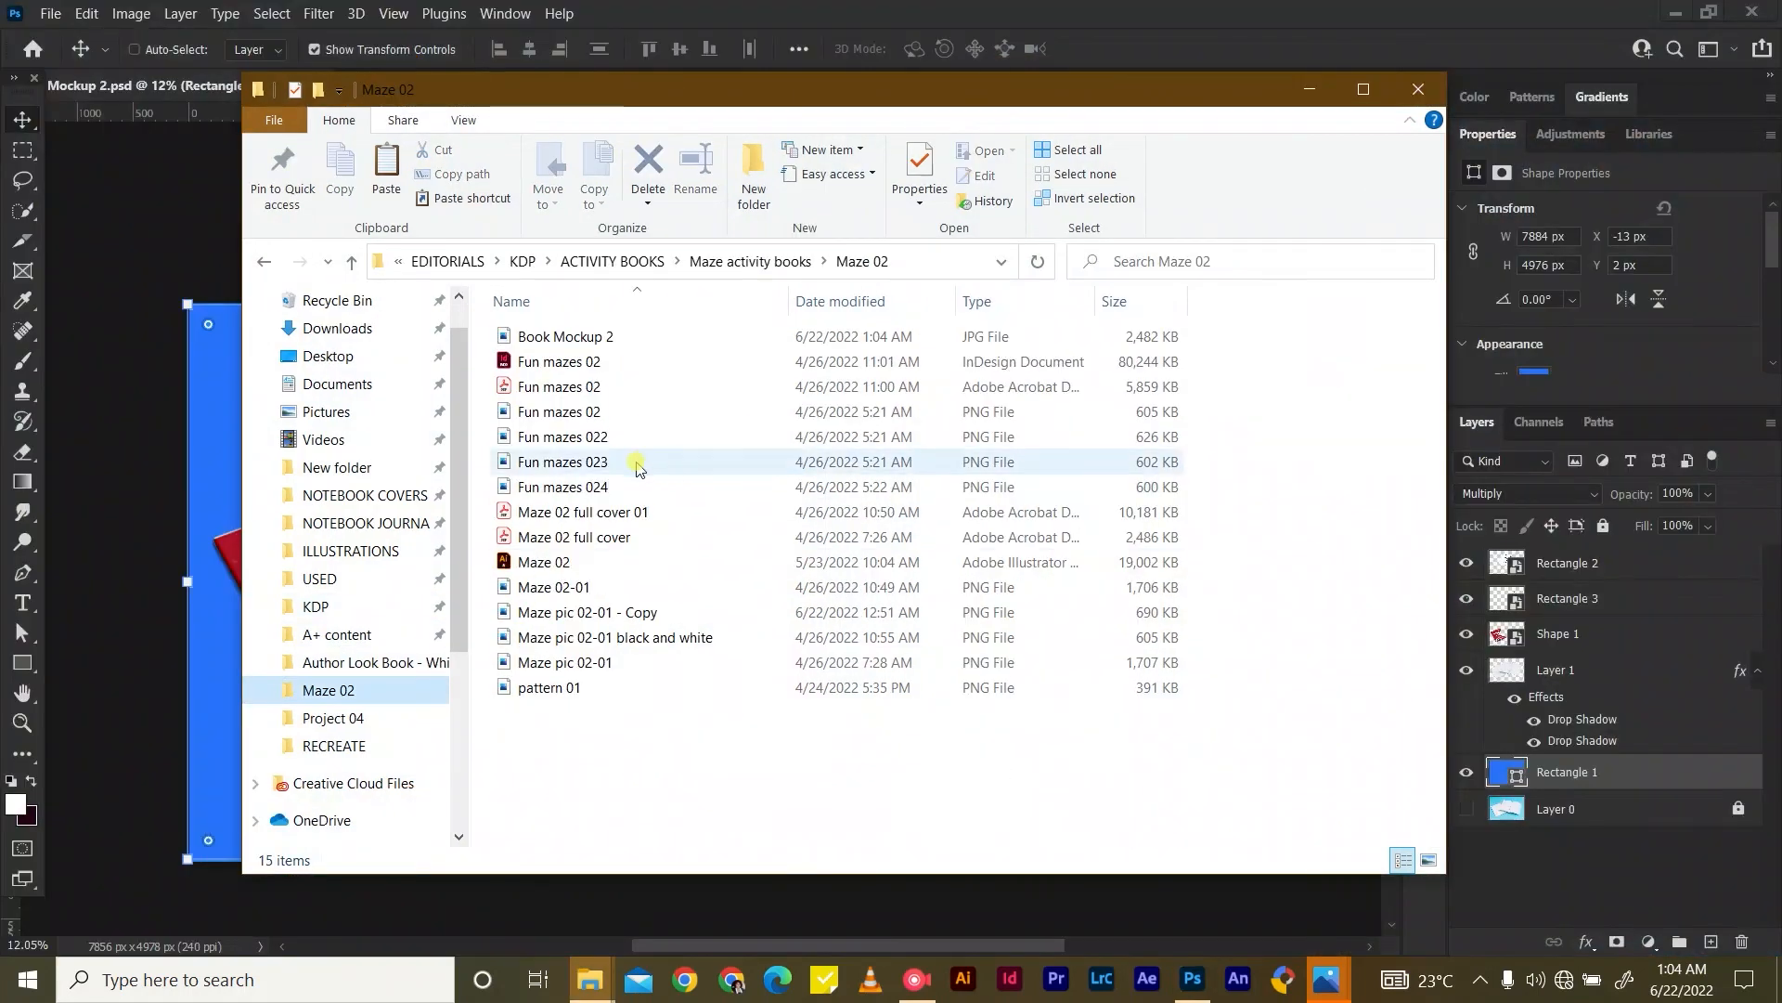
double_click(618, 337)
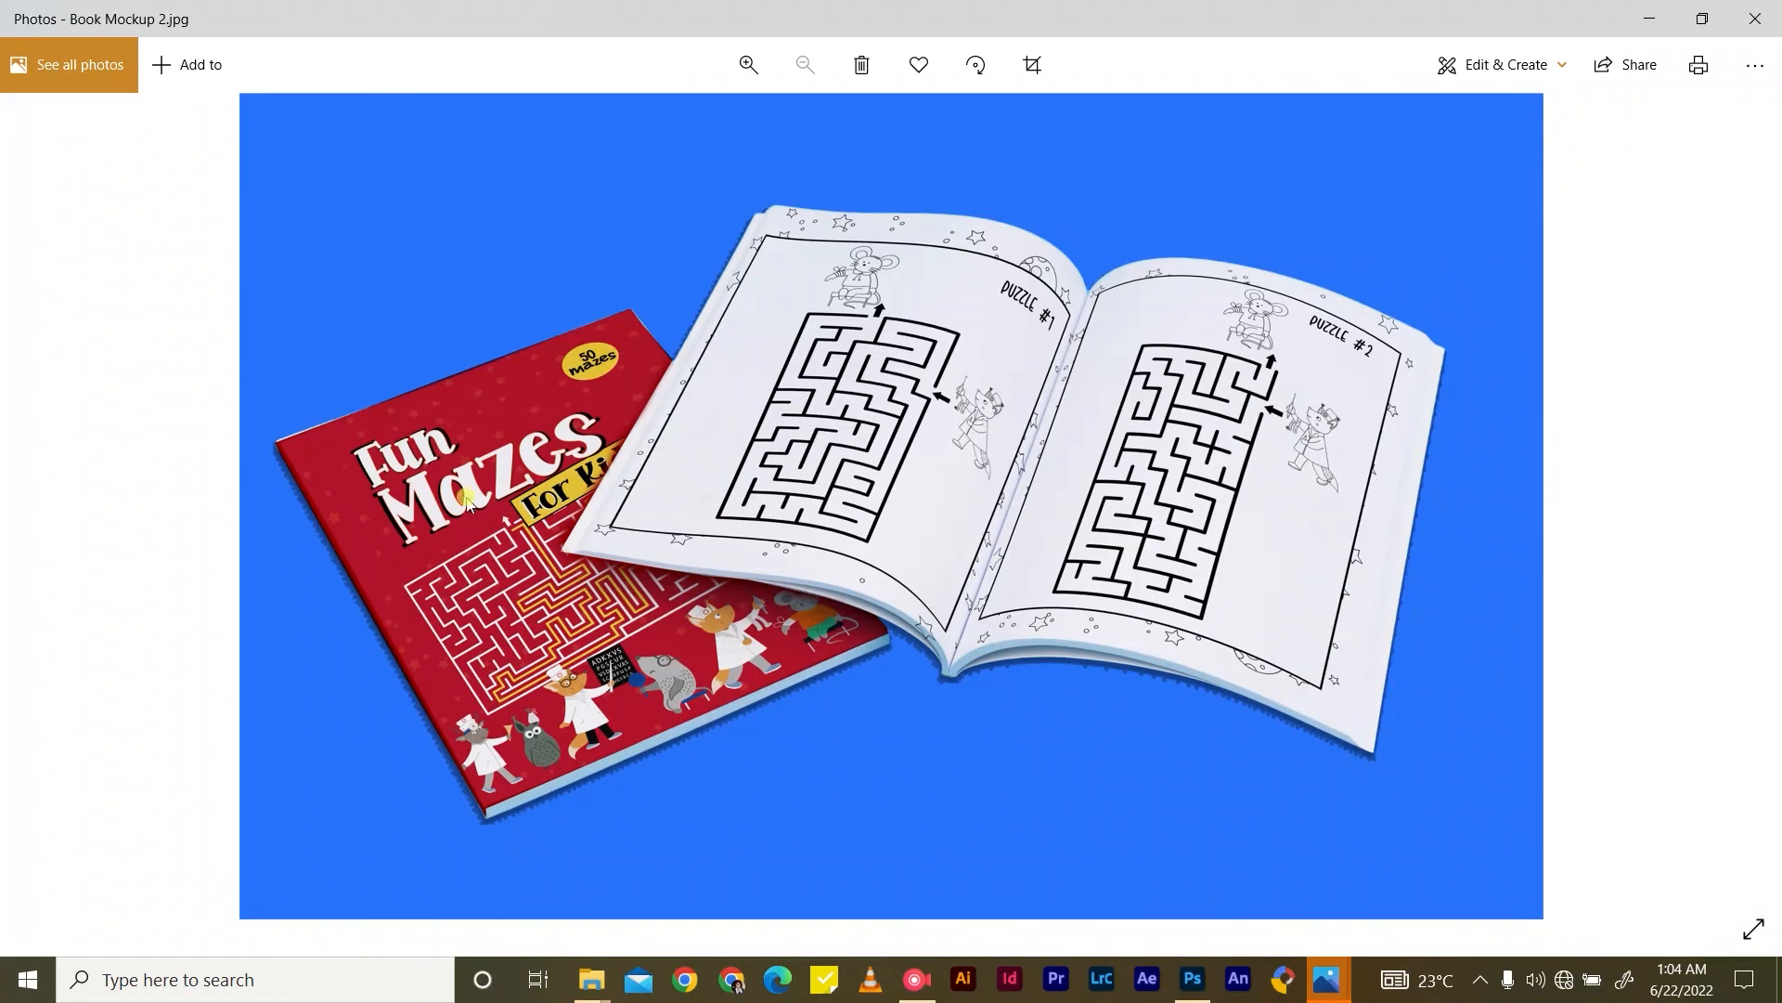
scroll(469, 501, up, 1)
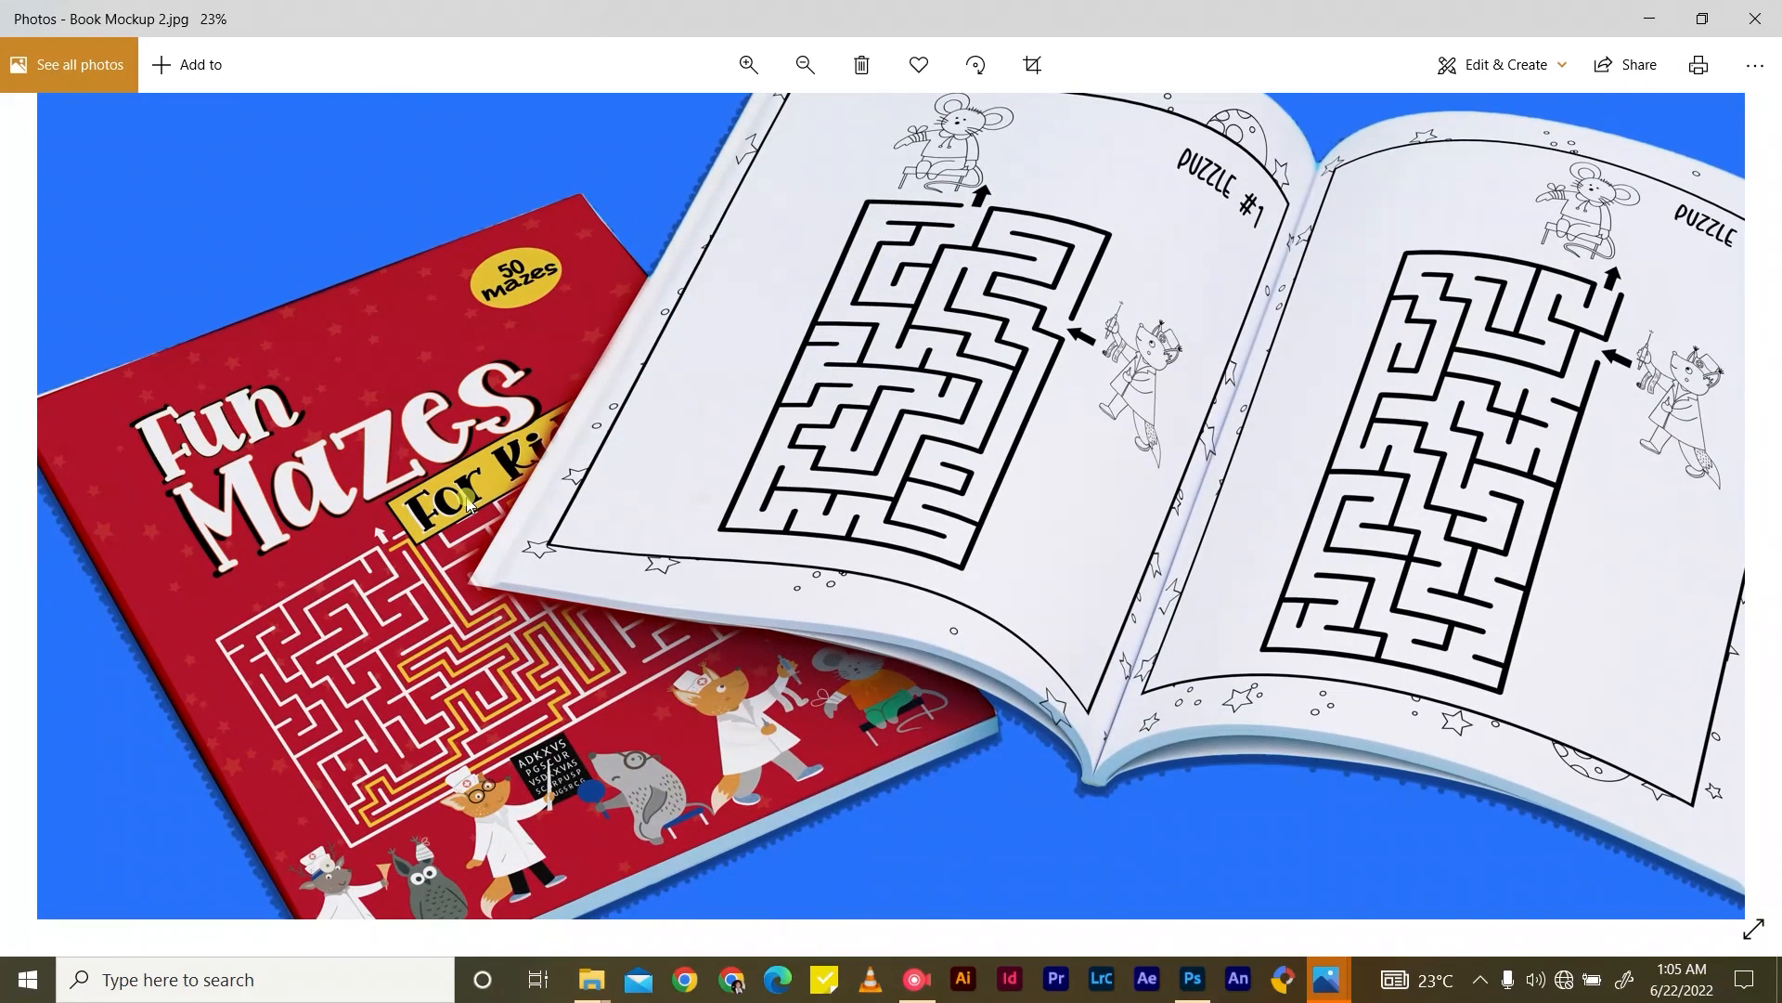
scroll(469, 504, down, 1)
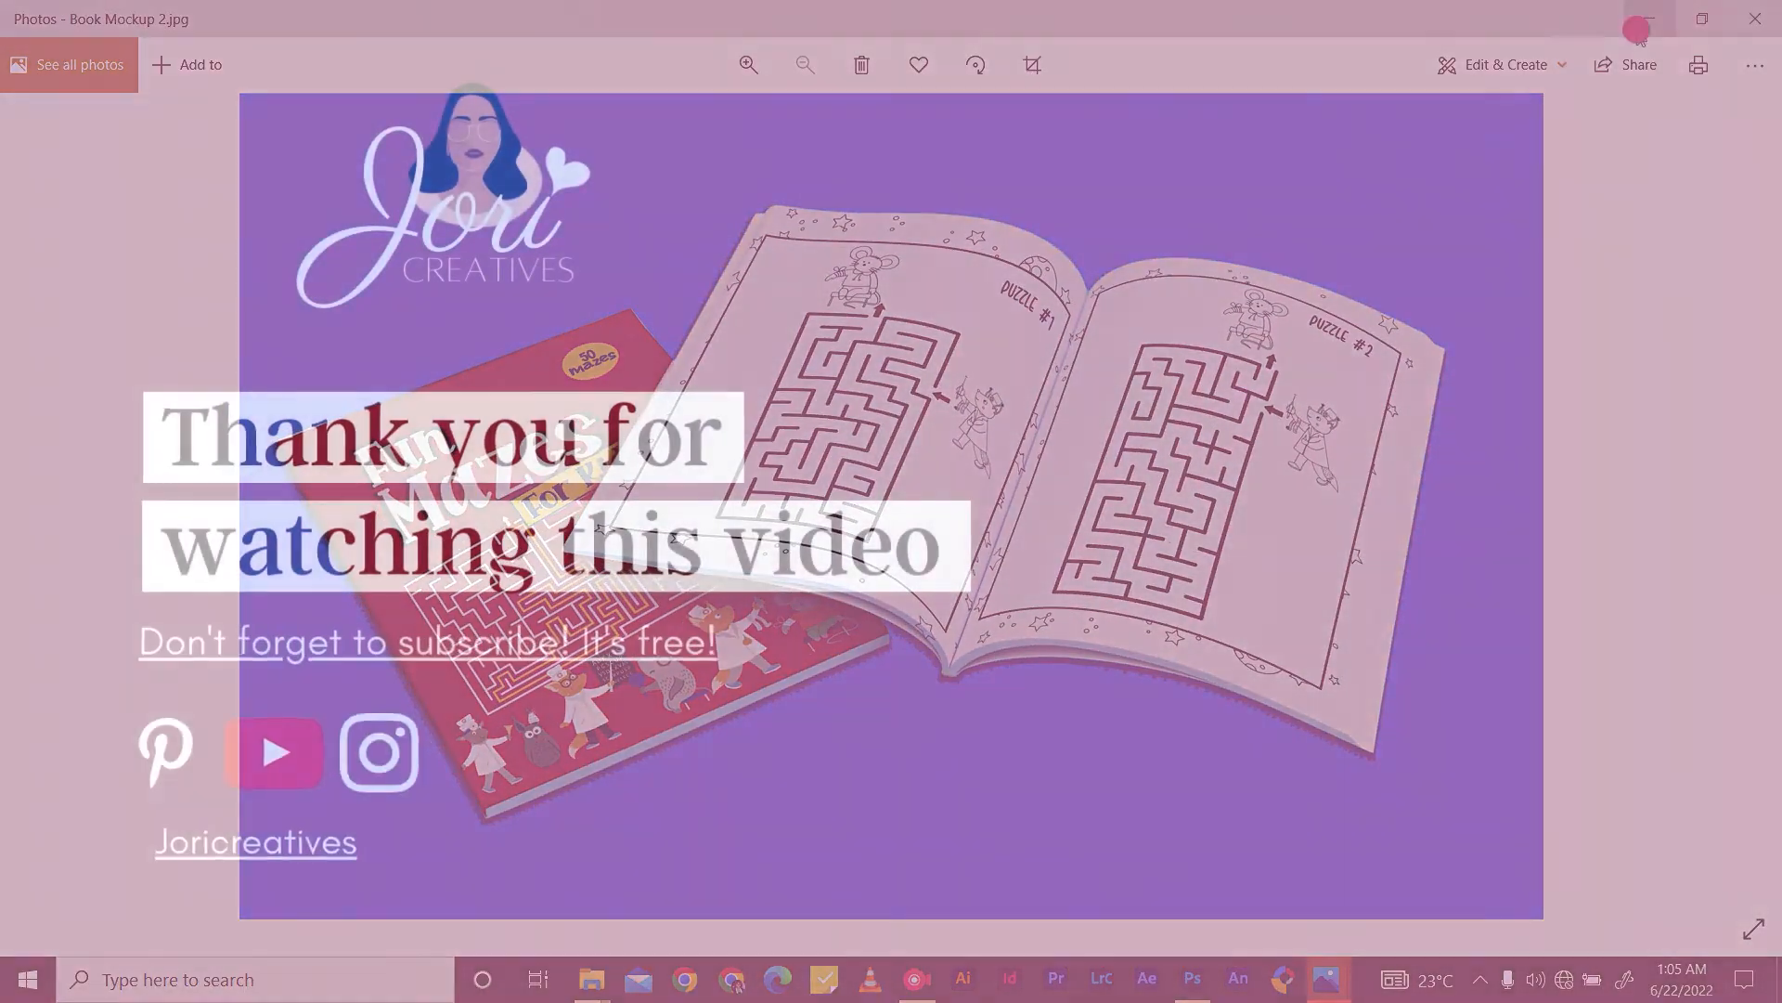